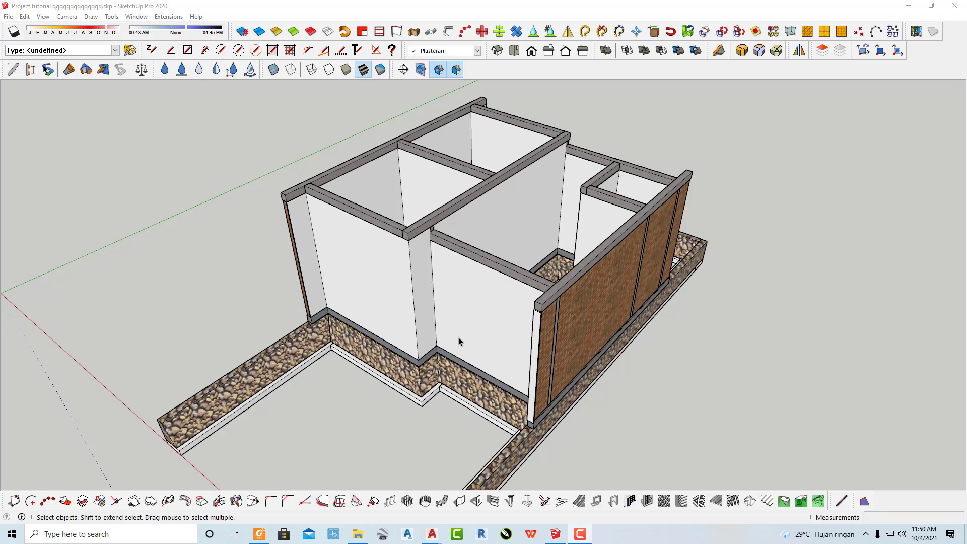
Orbit the SketchUp house model to a new angle, then switch to Plot style.dwg in AutoCAD.
{"action": "mouse_move", "coordinate": [458, 341]}
{"action": "middle_mouse_down"}
{"action": "mouse_move", "coordinate": [429, 280]}
{"action": "mouse_move", "coordinate": [451, 287]}
{"action": "middle_mouse_up"}
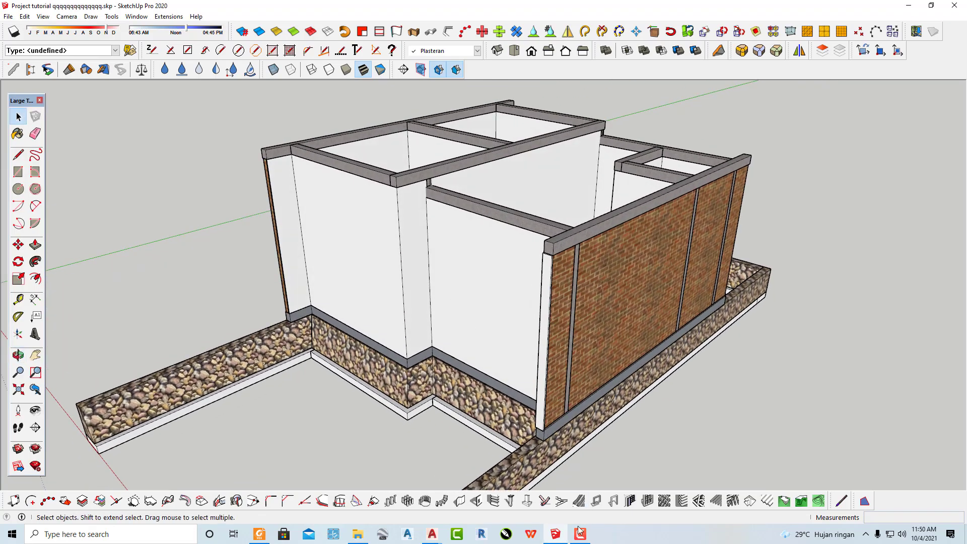
{"action": "left_click", "coordinate": [557, 534]}
Zoom around the floor plan and section sheets to review them.
{"action": "scroll", "coordinate": [317, 448], "scroll_direction": "up", "scroll_amount": 3}
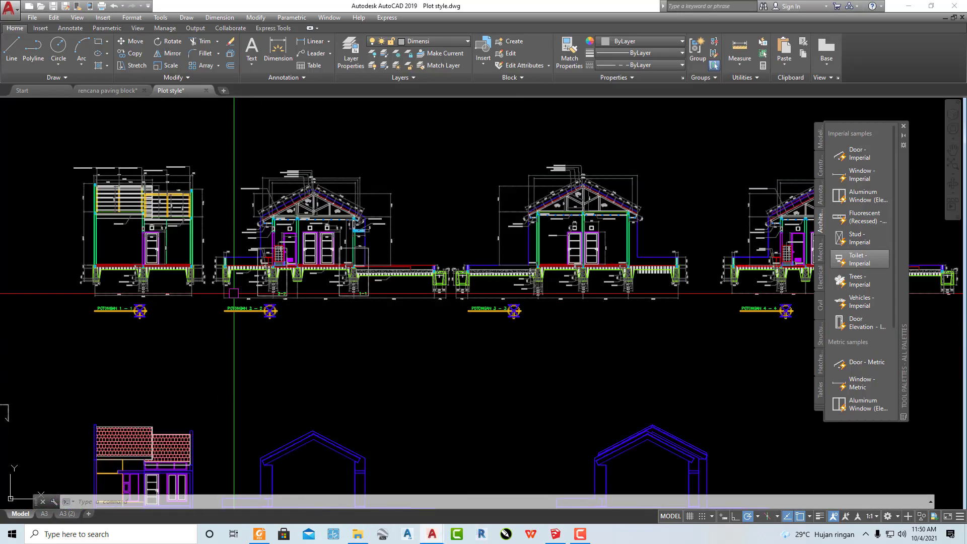
{"action": "scroll", "coordinate": [272, 263], "scroll_direction": "up", "scroll_amount": 3}
{"action": "scroll", "coordinate": [272, 262], "scroll_direction": "down", "scroll_amount": 5}
{"action": "scroll", "coordinate": [449, 330], "scroll_direction": "up", "scroll_amount": 1}
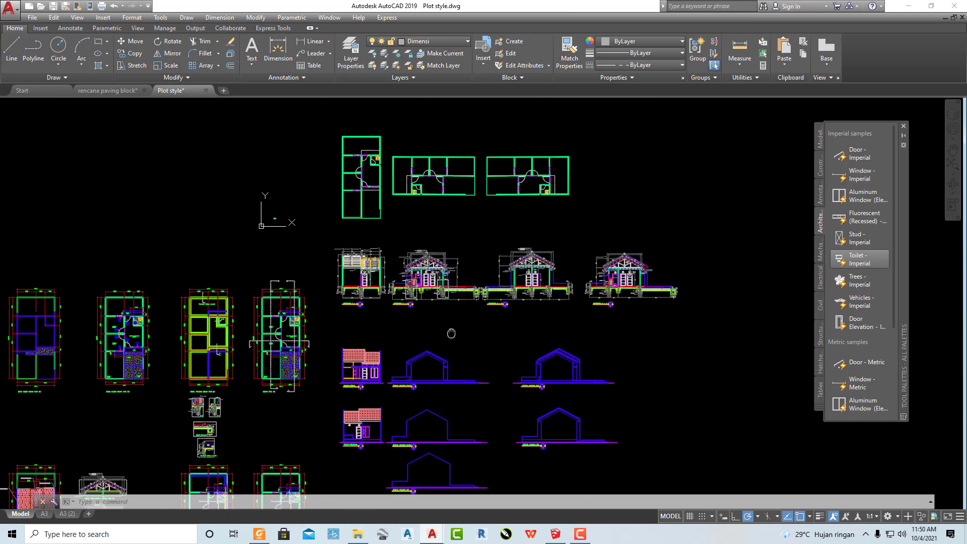
{"action": "scroll", "coordinate": [387, 347], "scroll_direction": "up", "scroll_amount": 5}
{"action": "scroll", "coordinate": [388, 348], "scroll_direction": "up", "scroll_amount": 4}
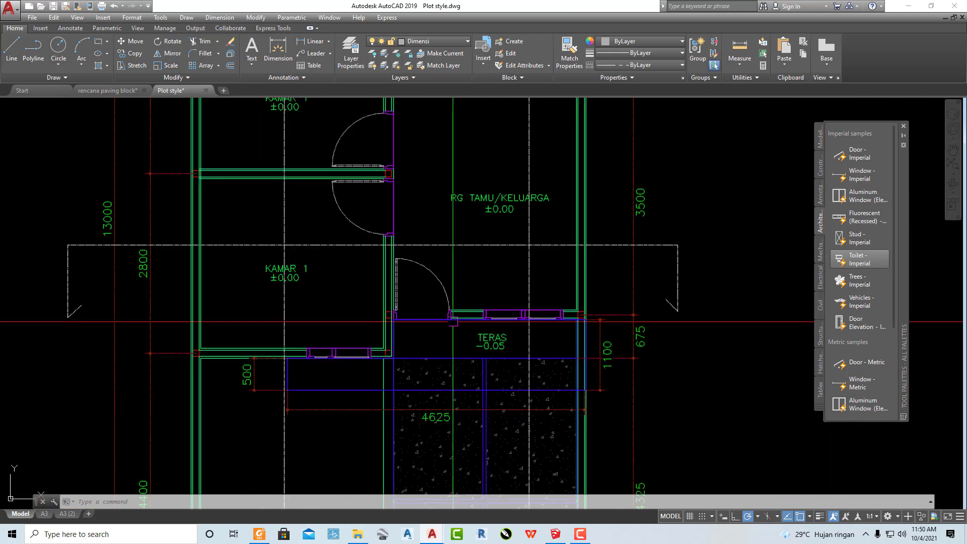
Select the three door blocks in the plan, then cancel the selection.
{"action": "left_click", "coordinate": [440, 285]}
{"action": "left_click", "coordinate": [355, 224]}
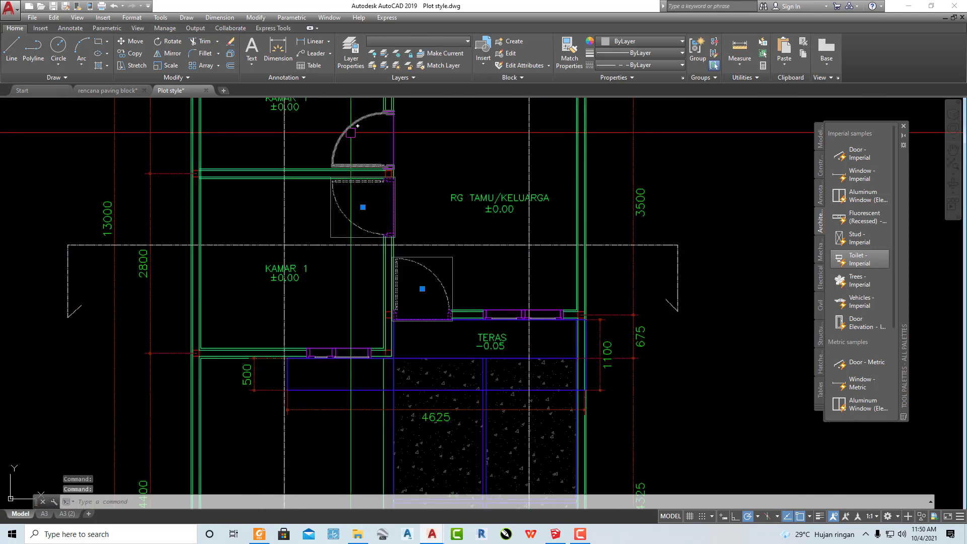
{"action": "left_click", "coordinate": [351, 130]}
{"action": "scroll", "coordinate": [350, 130], "scroll_direction": "down", "scroll_amount": 4}
{"action": "scroll", "coordinate": [425, 235], "scroll_direction": "up", "scroll_amount": 3}
{"action": "scroll", "coordinate": [426, 235], "scroll_direction": "up", "scroll_amount": 1}
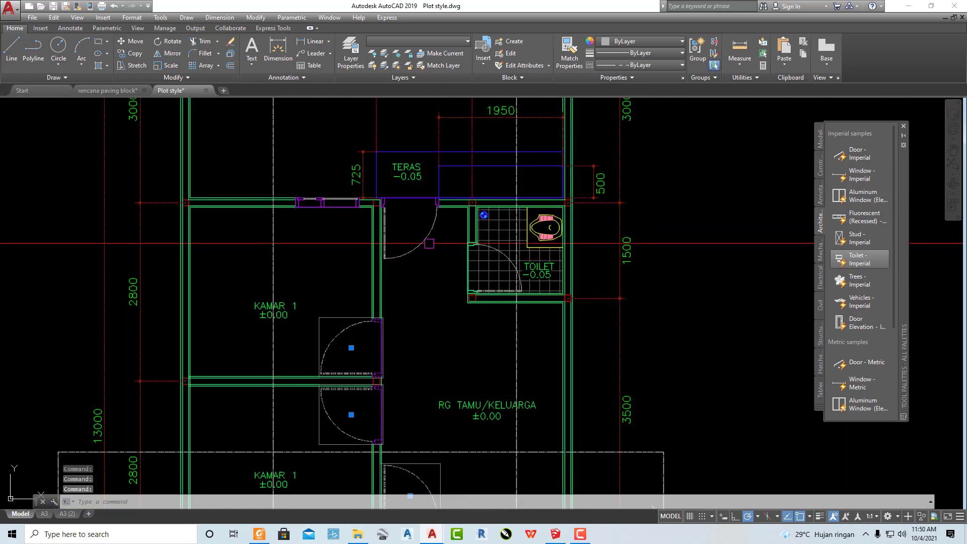
{"action": "key", "text": "Escape"}
Zoom to the Sloef 15x20 tie-beam detail and start a DIMLINEAR linear dimension.
{"action": "scroll", "coordinate": [425, 235], "scroll_direction": "down", "scroll_amount": 5}
{"action": "scroll", "coordinate": [279, 370], "scroll_direction": "up", "scroll_amount": 4}
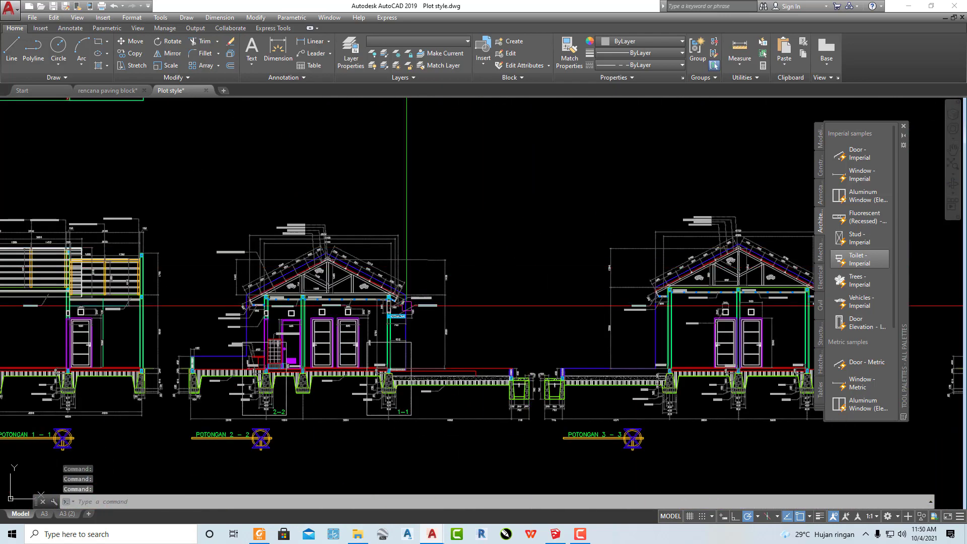
{"action": "scroll", "coordinate": [279, 370], "scroll_direction": "up", "scroll_amount": 2}
{"action": "scroll", "coordinate": [278, 370], "scroll_direction": "up", "scroll_amount": 2}
{"action": "scroll", "coordinate": [446, 374], "scroll_direction": "up", "scroll_amount": 3}
{"action": "scroll", "coordinate": [446, 373], "scroll_direction": "up", "scroll_amount": 2}
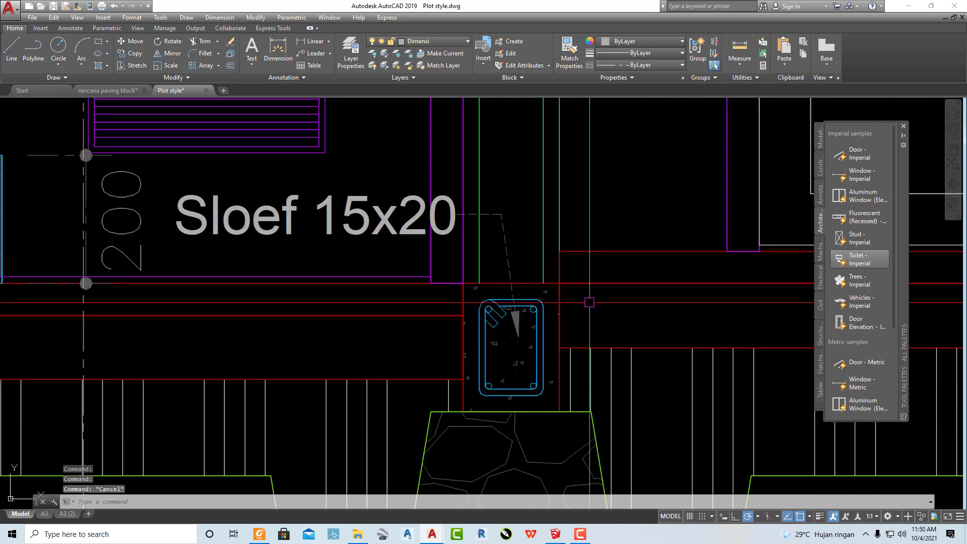
{"action": "scroll", "coordinate": [355, 273], "scroll_direction": "down", "scroll_amount": 3}
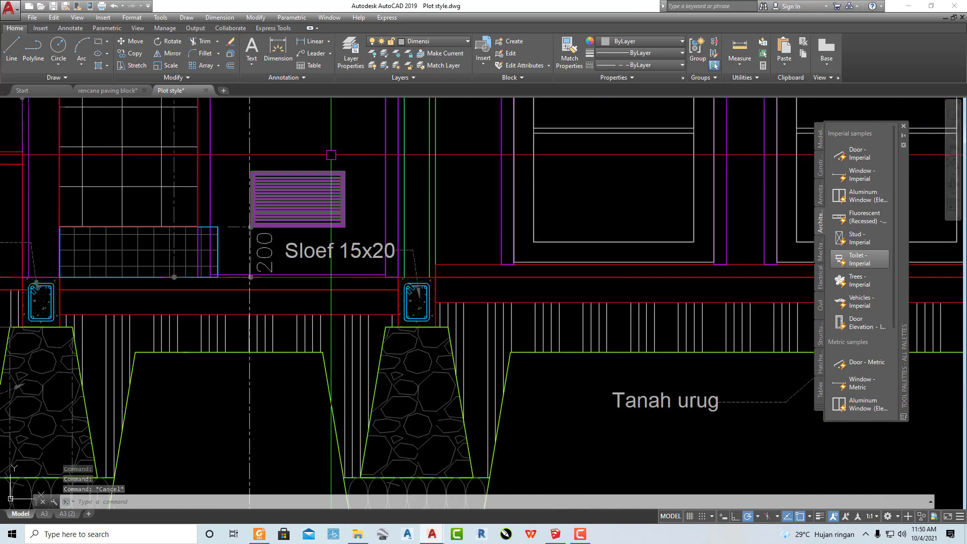
{"action": "left_click", "coordinate": [314, 41]}
{"action": "scroll", "coordinate": [450, 289], "scroll_direction": "up", "scroll_amount": 4}
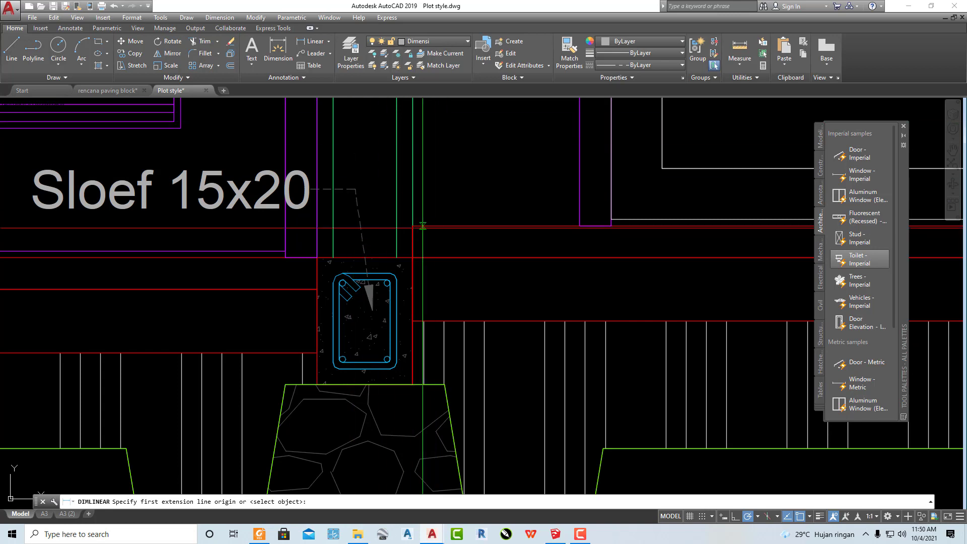
Place a 50 linear dimension across the tie-beam detail height.
{"action": "left_click", "coordinate": [412, 226]}
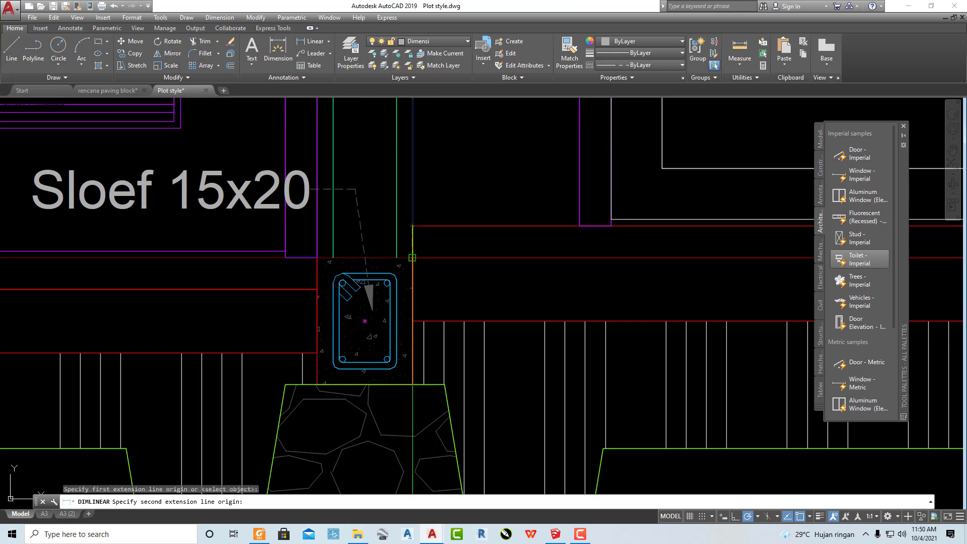
{"action": "left_click", "coordinate": [412, 257]}
{"action": "scroll", "coordinate": [448, 247], "scroll_direction": "down", "scroll_amount": 3}
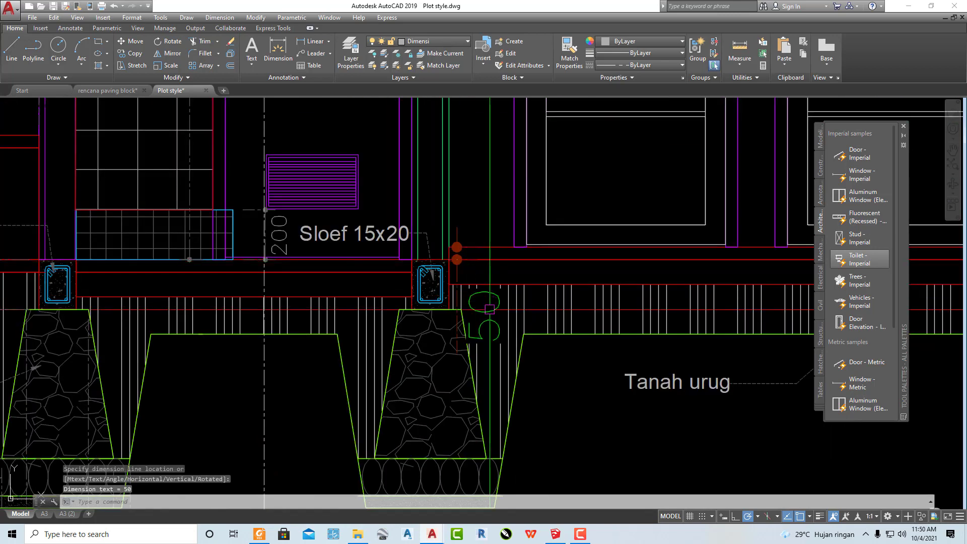
Erase the temporary 50 dimension with the E command.
{"action": "left_click", "coordinate": [448, 315]}
{"action": "scroll", "coordinate": [449, 315], "scroll_direction": "down", "scroll_amount": 3}
{"action": "type", "text": "e"}
{"action": "key", "text": "Return"}
{"action": "scroll", "coordinate": [449, 315], "scroll_direction": "down", "scroll_amount": 2}
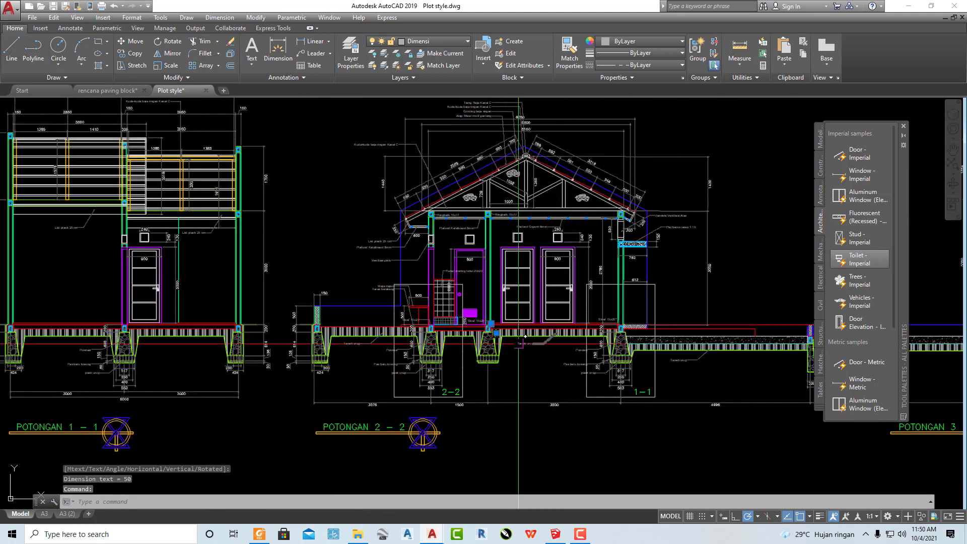
{"action": "scroll", "coordinate": [527, 276], "scroll_direction": "up", "scroll_amount": 2}
{"action": "scroll", "coordinate": [527, 276], "scroll_direction": "up", "scroll_amount": 2}
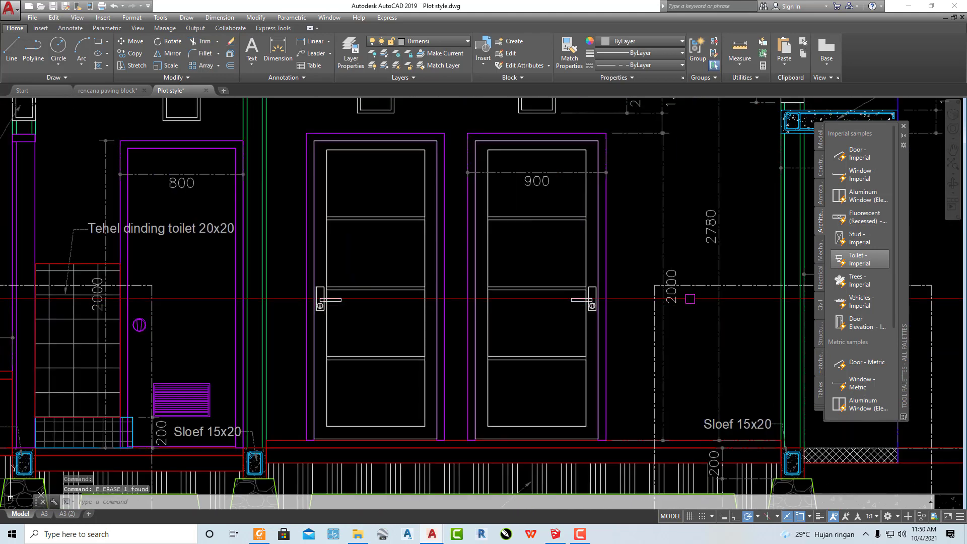
Window-select the door dimensions, catching the 2000 dimension, then cancel the selection.
{"action": "middle_click_drag", "start_coordinate": [654, 212], "coordinate": [594, 272]}
{"action": "left_click", "coordinate": [622, 308]}
{"action": "left_click", "coordinate": [598, 271]}
{"action": "scroll", "coordinate": [598, 272], "scroll_direction": "down", "scroll_amount": 3}
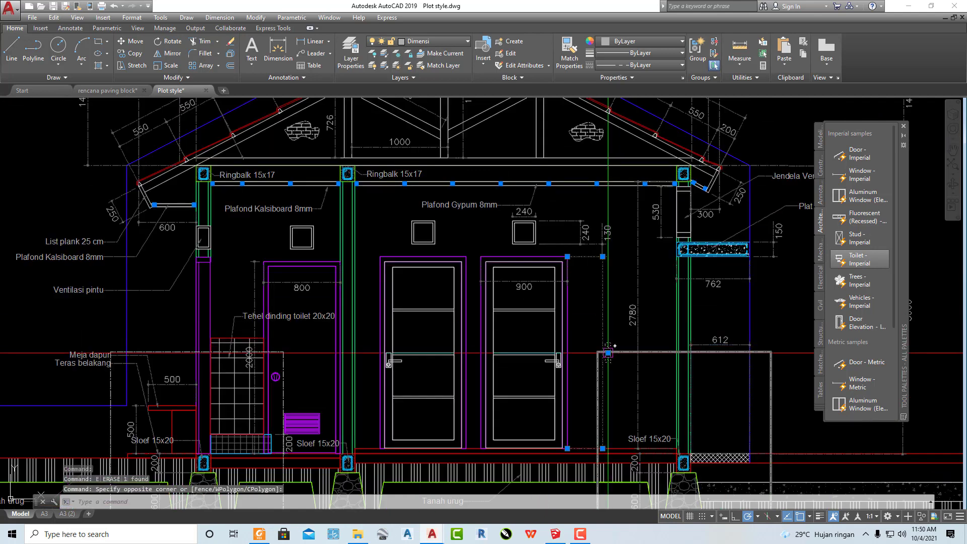
{"action": "scroll", "coordinate": [598, 272], "scroll_direction": "up", "scroll_amount": 4}
{"action": "middle_click_drag", "start_coordinate": [594, 348], "coordinate": [594, 300]}
{"action": "key", "text": "Escape"}
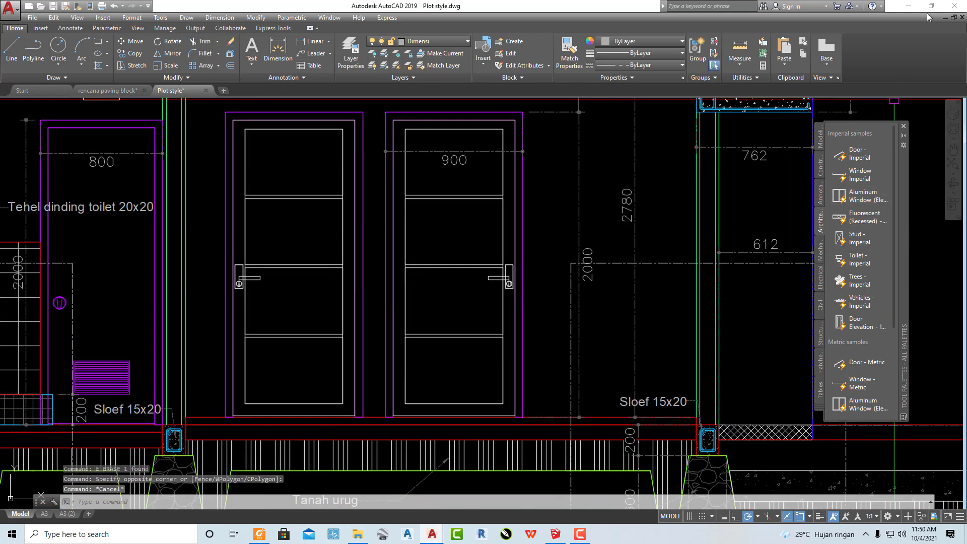
Minimize AutoCAD, close the Downloads folder, and return to the SketchUp house model.
{"action": "left_click", "coordinate": [909, 6]}
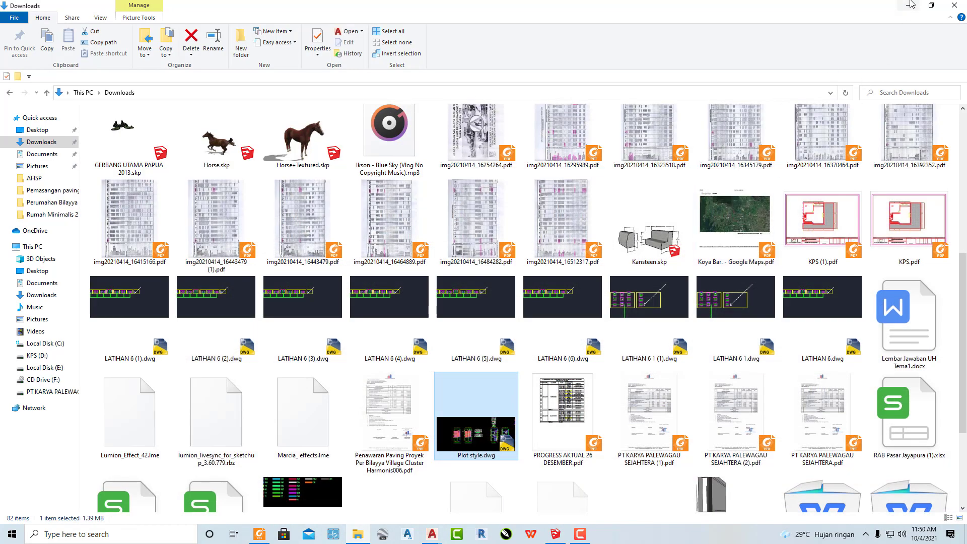
{"action": "left_click", "coordinate": [963, 4]}
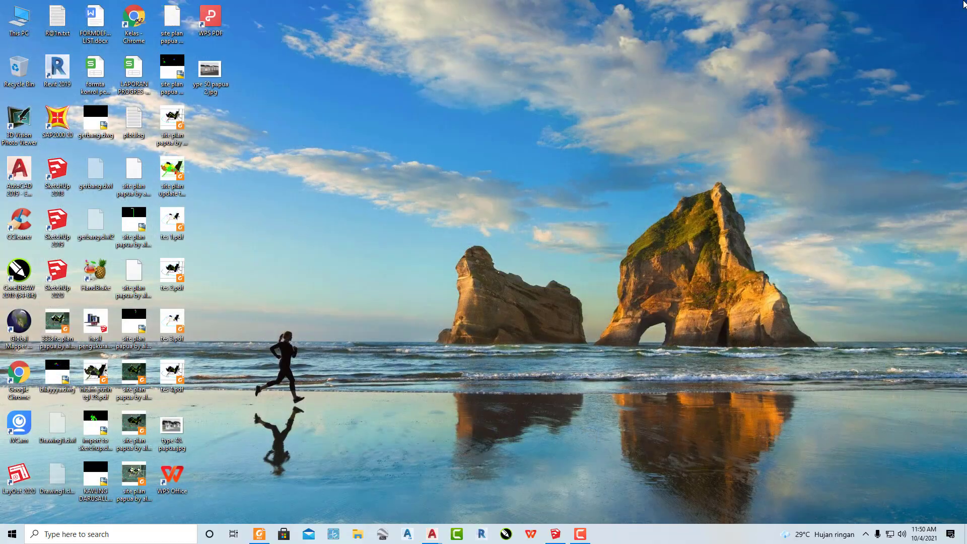
{"action": "left_click", "coordinate": [555, 534]}
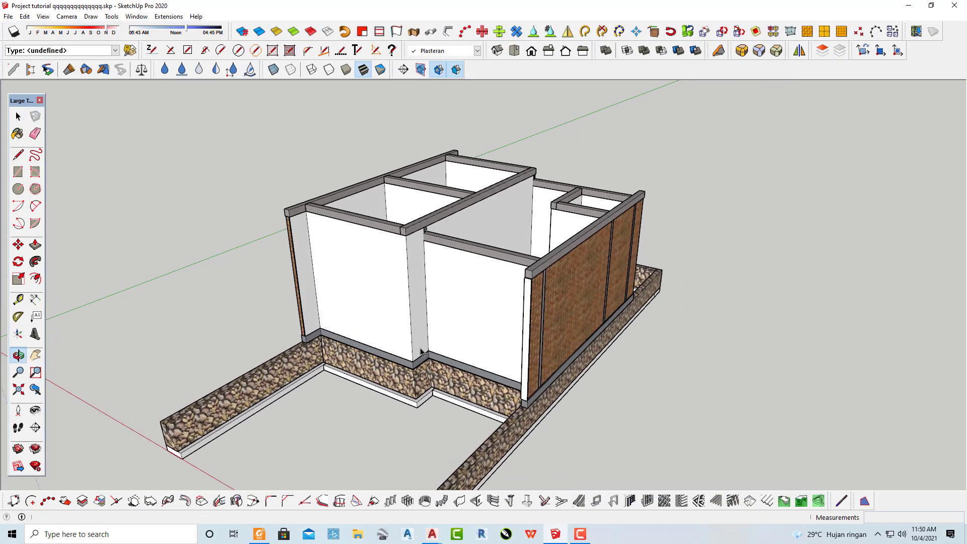
Zoom in on the wall corner and start a Tape Measure guide from the plinth edge.
{"action": "scroll", "coordinate": [445, 358], "scroll_direction": "up", "scroll_amount": 5}
{"action": "scroll", "coordinate": [446, 358], "scroll_direction": "up", "scroll_amount": 3}
{"action": "key", "text": "t"}
{"action": "scroll", "coordinate": [452, 360], "scroll_direction": "up", "scroll_amount": 3}
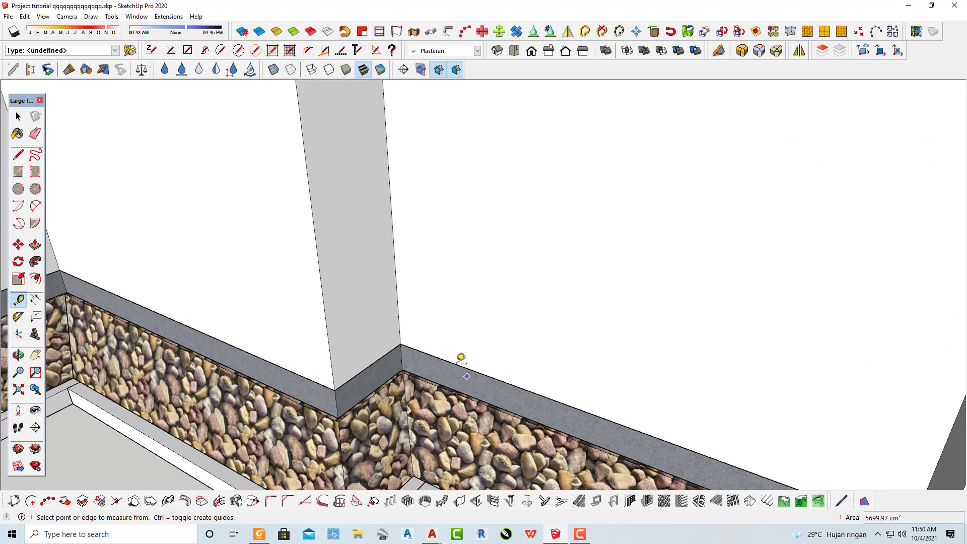
{"action": "scroll", "coordinate": [438, 352], "scroll_direction": "up", "scroll_amount": 2}
{"action": "left_click", "coordinate": [432, 354]}
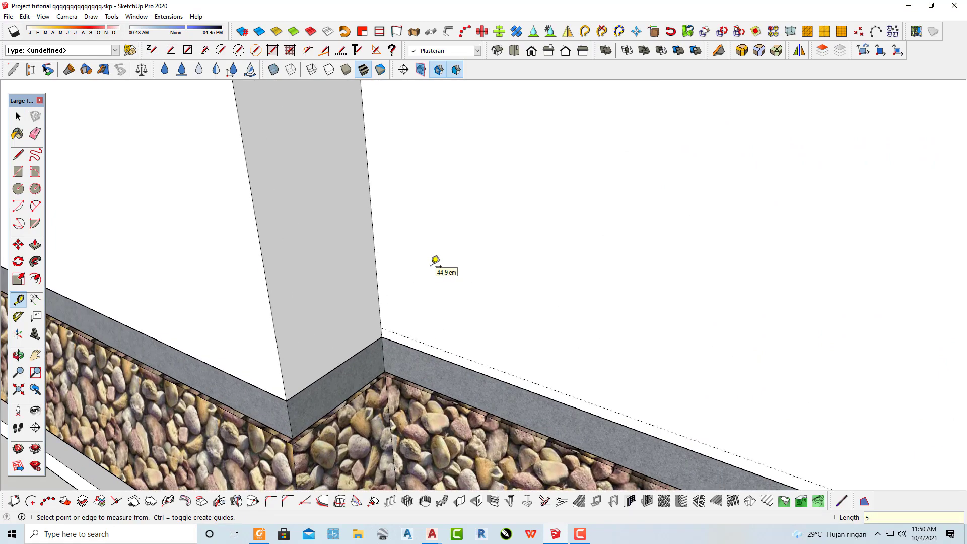
Orbit to high and oblique views of the whole building.
{"action": "scroll", "coordinate": [435, 260], "scroll_direction": "down", "scroll_amount": 5}
{"action": "scroll", "coordinate": [432, 287], "scroll_direction": "down", "scroll_amount": 5}
{"action": "mouse_move", "coordinate": [442, 300]}
{"action": "middle_mouse_down"}
{"action": "mouse_move", "coordinate": [450, 213]}
{"action": "mouse_move", "coordinate": [453, 341]}
{"action": "mouse_move", "coordinate": [493, 242]}
{"action": "mouse_move", "coordinate": [184, 287]}
{"action": "mouse_move", "coordinate": [114, 231]}
{"action": "mouse_move", "coordinate": [475, 296]}
{"action": "middle_mouse_up"}
{"action": "scroll", "coordinate": [503, 198], "scroll_direction": "up", "scroll_amount": 3}
{"action": "scroll", "coordinate": [477, 249], "scroll_direction": "up", "scroll_amount": 3}
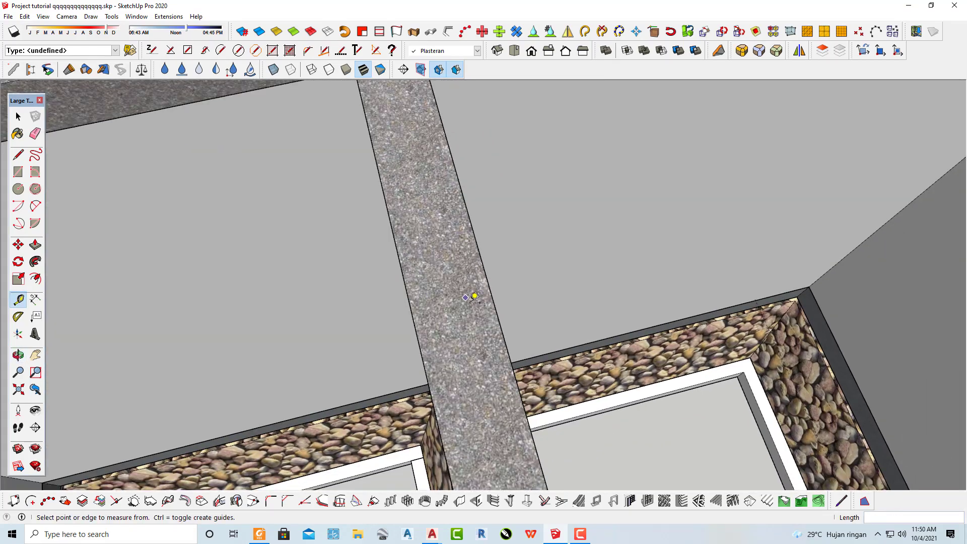
{"action": "scroll", "coordinate": [475, 296], "scroll_direction": "down", "scroll_amount": 5}
{"action": "mouse_move", "coordinate": [432, 335]}
{"action": "middle_mouse_down"}
{"action": "mouse_move", "coordinate": [473, 337]}
{"action": "mouse_move", "coordinate": [380, 302]}
{"action": "mouse_move", "coordinate": [460, 346]}
{"action": "middle_mouse_up"}
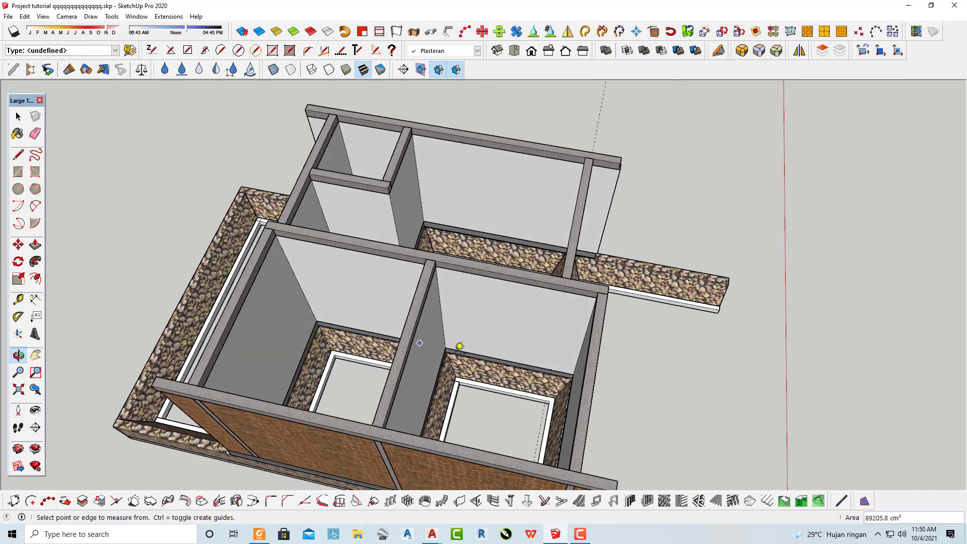
{"action": "scroll", "coordinate": [459, 346], "scroll_direction": "up", "scroll_amount": 3}
{"action": "scroll", "coordinate": [448, 332], "scroll_direction": "up", "scroll_amount": 2}
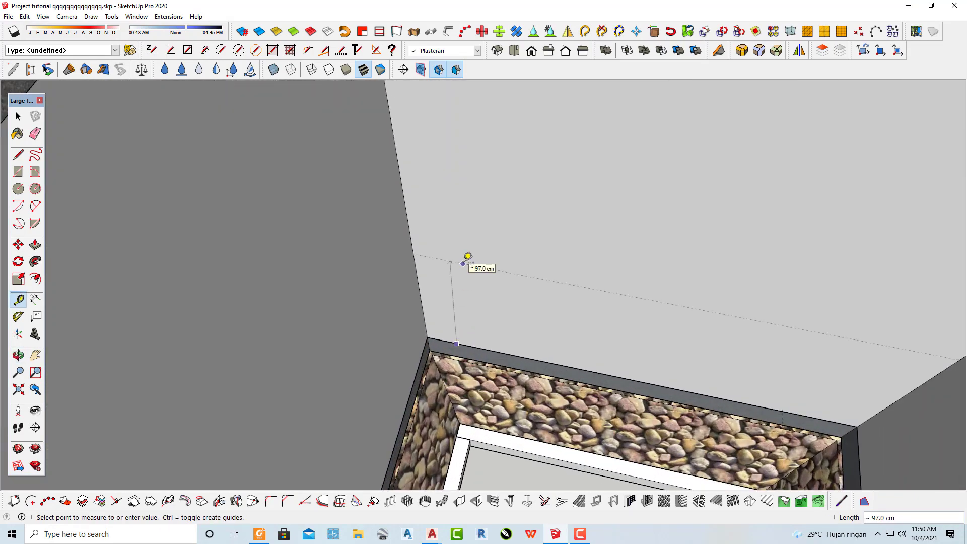
Zoom and orbit around to the plastered inner walls.
{"action": "scroll", "coordinate": [466, 257], "scroll_direction": "down", "scroll_amount": 2}
{"action": "scroll", "coordinate": [483, 282], "scroll_direction": "down", "scroll_amount": 3}
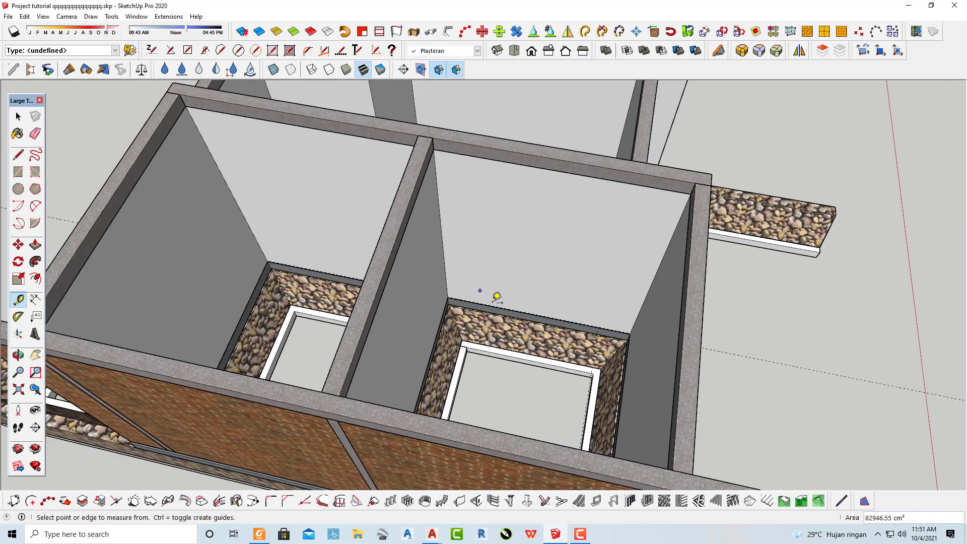
{"action": "scroll", "coordinate": [493, 299], "scroll_direction": "up", "scroll_amount": 4}
{"action": "scroll", "coordinate": [473, 300], "scroll_direction": "up", "scroll_amount": 3}
{"action": "scroll", "coordinate": [420, 283], "scroll_direction": "up", "scroll_amount": 2}
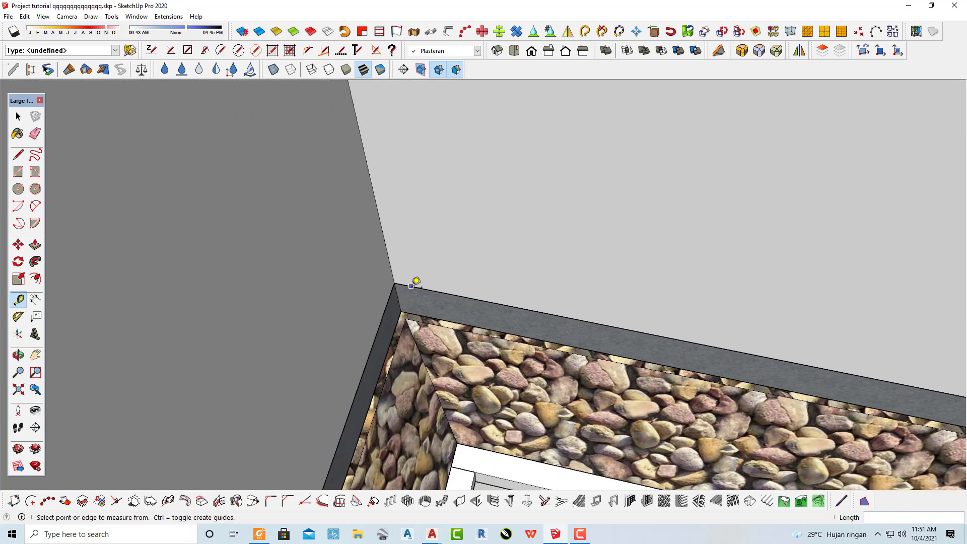
{"action": "scroll", "coordinate": [416, 281], "scroll_direction": "up", "scroll_amount": 1}
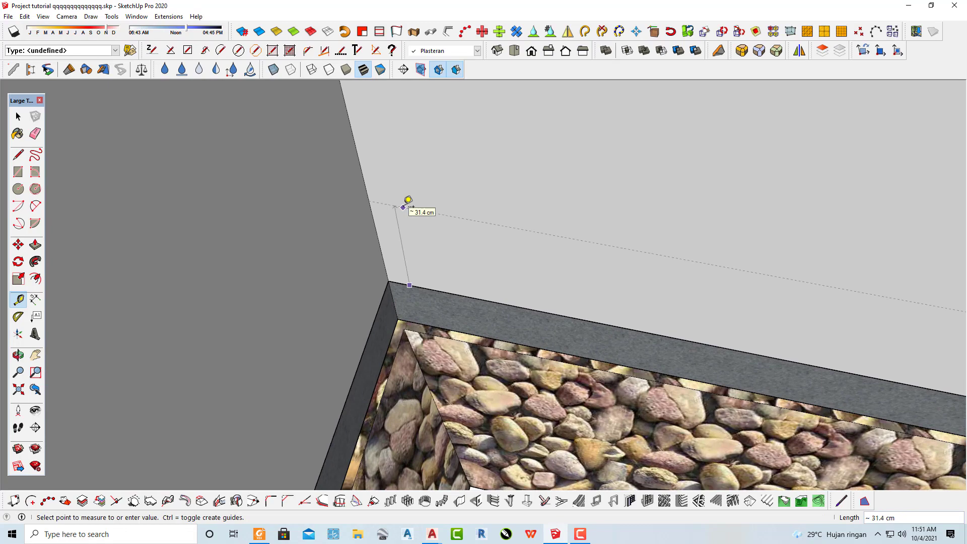
{"action": "scroll", "coordinate": [407, 200], "scroll_direction": "down", "scroll_amount": 2}
{"action": "scroll", "coordinate": [457, 255], "scroll_direction": "down", "scroll_amount": 2}
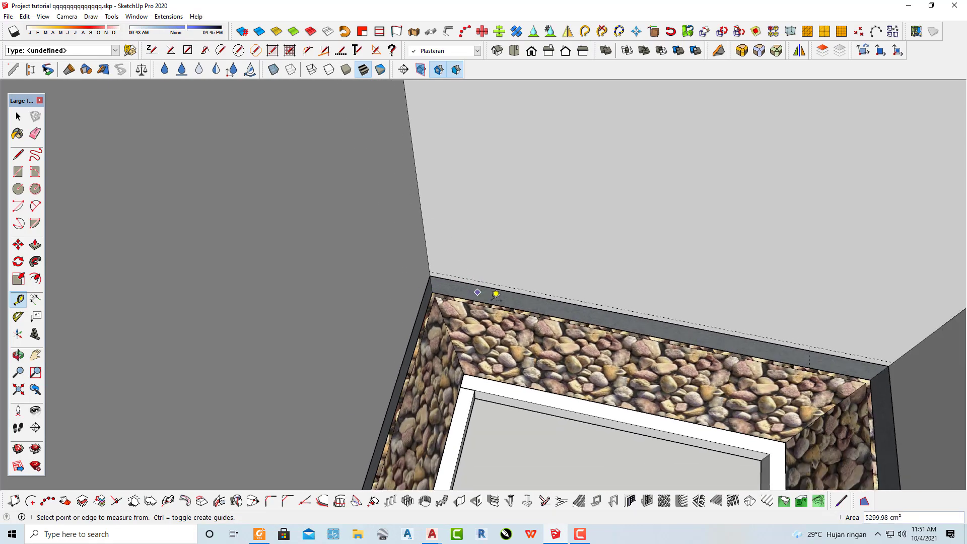
{"action": "scroll", "coordinate": [491, 290], "scroll_direction": "down", "scroll_amount": 3}
{"action": "mouse_move", "coordinate": [518, 302]}
{"action": "middle_mouse_down"}
{"action": "mouse_move", "coordinate": [215, 183]}
{"action": "mouse_move", "coordinate": [352, 222]}
{"action": "middle_mouse_up"}
{"action": "scroll", "coordinate": [449, 302], "scroll_direction": "up", "scroll_amount": 2}
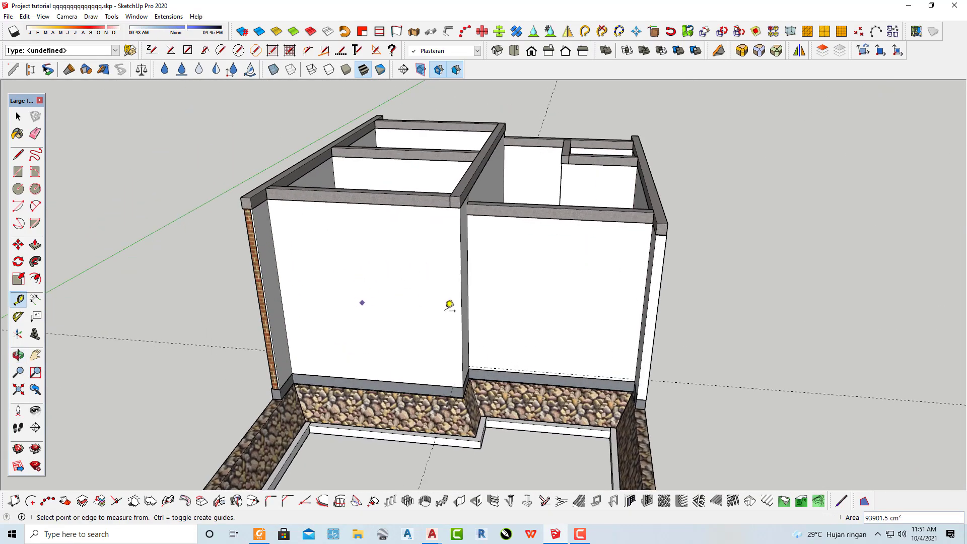
{"action": "scroll", "coordinate": [367, 327], "scroll_direction": "up", "scroll_amount": 2}
{"action": "scroll", "coordinate": [448, 374], "scroll_direction": "up", "scroll_amount": 2}
Reactivate the Tape Measure, zoom in on the corner, and toggle the SketchUp window from the taskbar.
{"action": "key", "text": "t"}
{"action": "scroll", "coordinate": [443, 373], "scroll_direction": "up", "scroll_amount": 2}
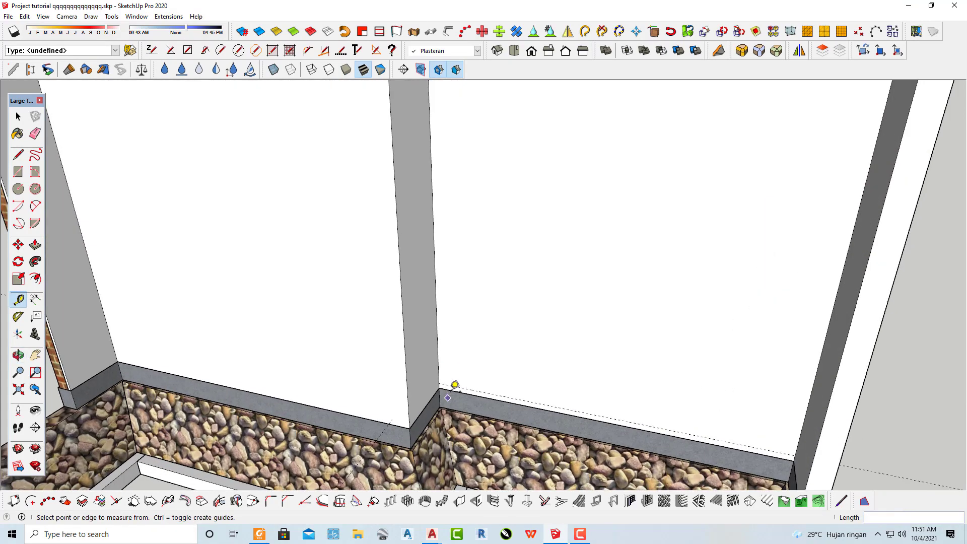
{"action": "scroll", "coordinate": [442, 352], "scroll_direction": "up", "scroll_amount": 2}
{"action": "scroll", "coordinate": [442, 335], "scroll_direction": "up", "scroll_amount": 1}
{"action": "left_click", "coordinate": [558, 533]}
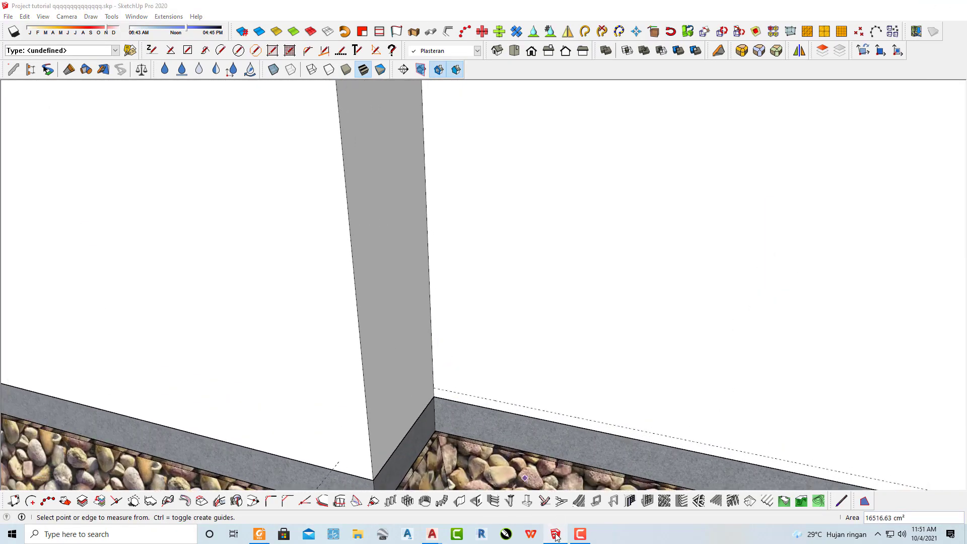
{"action": "left_click", "coordinate": [558, 533]}
{"action": "mouse_move", "coordinate": [431, 534]}
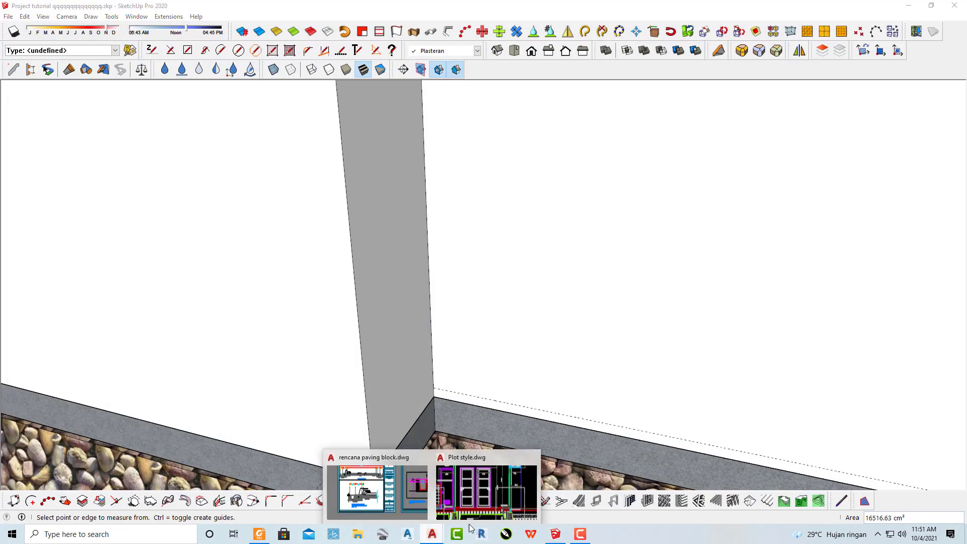
Bring up Plot style.dwg maximized and inspect the 900 door width dimension.
{"action": "left_click", "coordinate": [468, 500]}
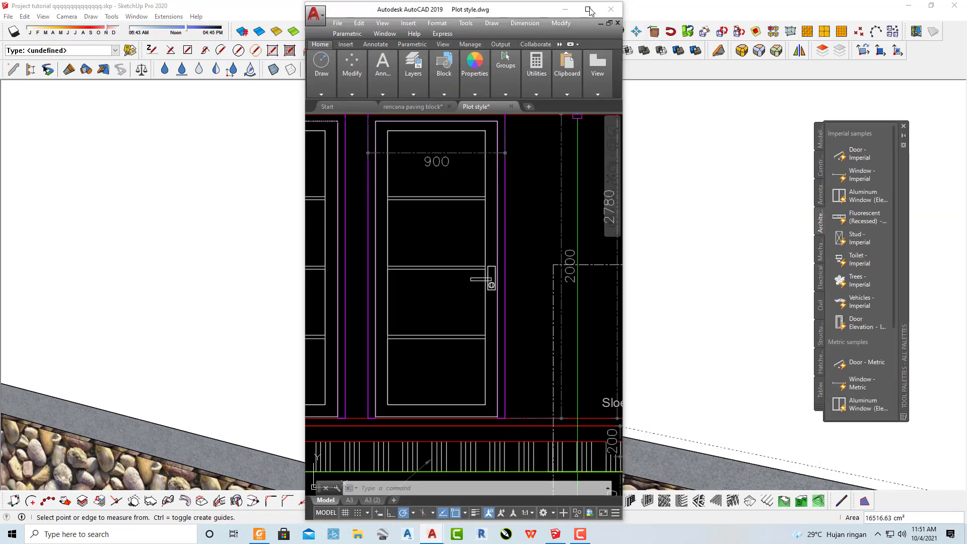
{"action": "left_click", "coordinate": [587, 10]}
{"action": "scroll", "coordinate": [443, 293], "scroll_direction": "down", "scroll_amount": 1}
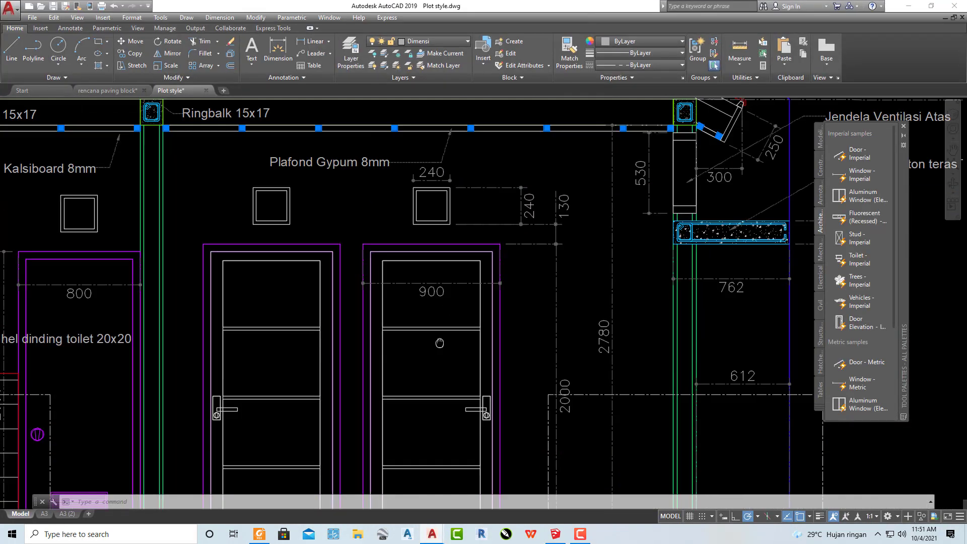
{"action": "scroll", "coordinate": [443, 292], "scroll_direction": "up", "scroll_amount": 5}
{"action": "left_click", "coordinate": [448, 291]}
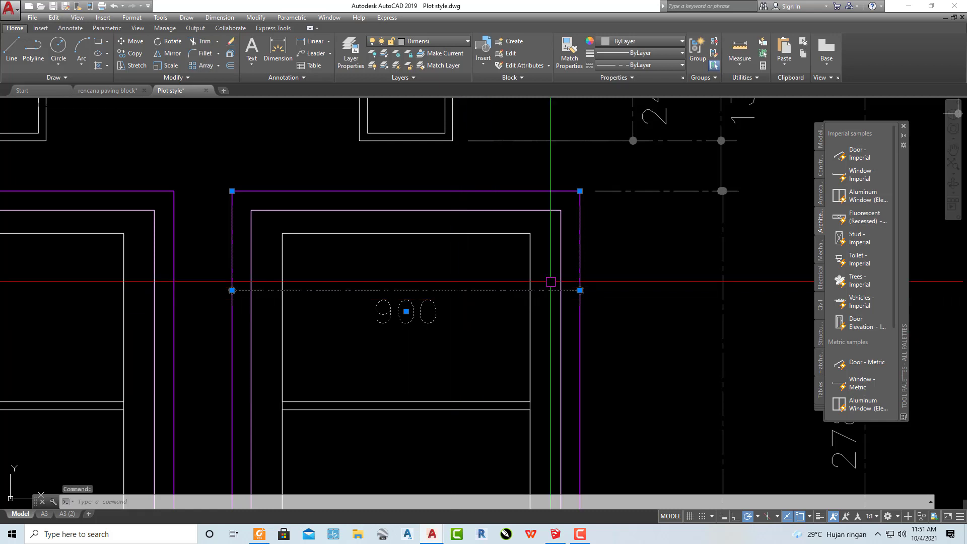
{"action": "scroll", "coordinate": [644, 199], "scroll_direction": "down", "scroll_amount": 5}
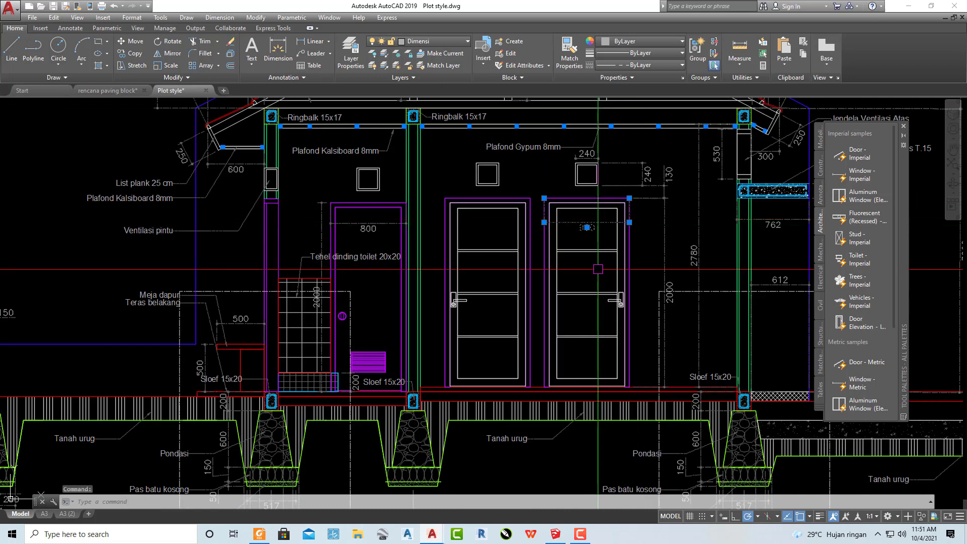
{"action": "key", "text": "Escape"}
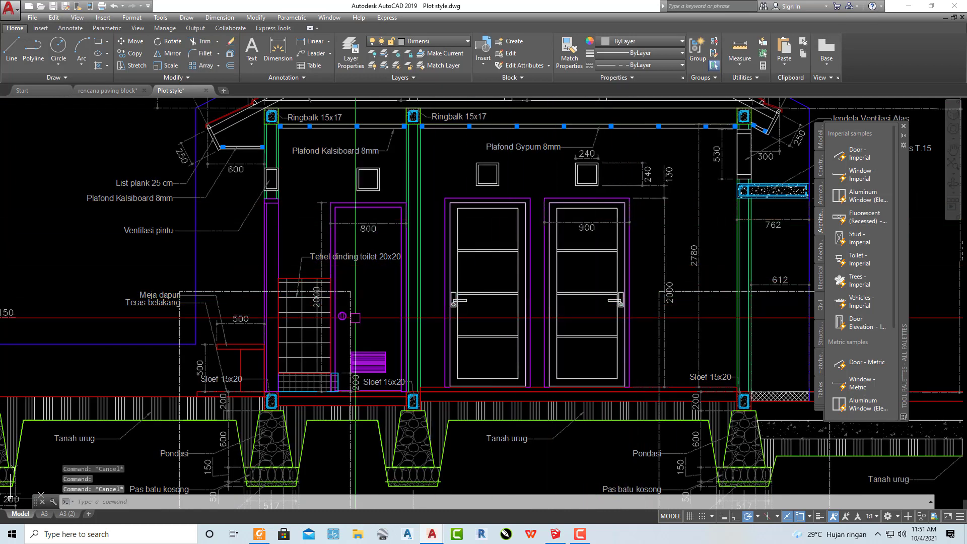
{"action": "scroll", "coordinate": [349, 313], "scroll_direction": "up", "scroll_amount": 2}
Return to SketchUp and start a height guide from the foundation edge.
{"action": "left_click", "coordinate": [907, 6]}
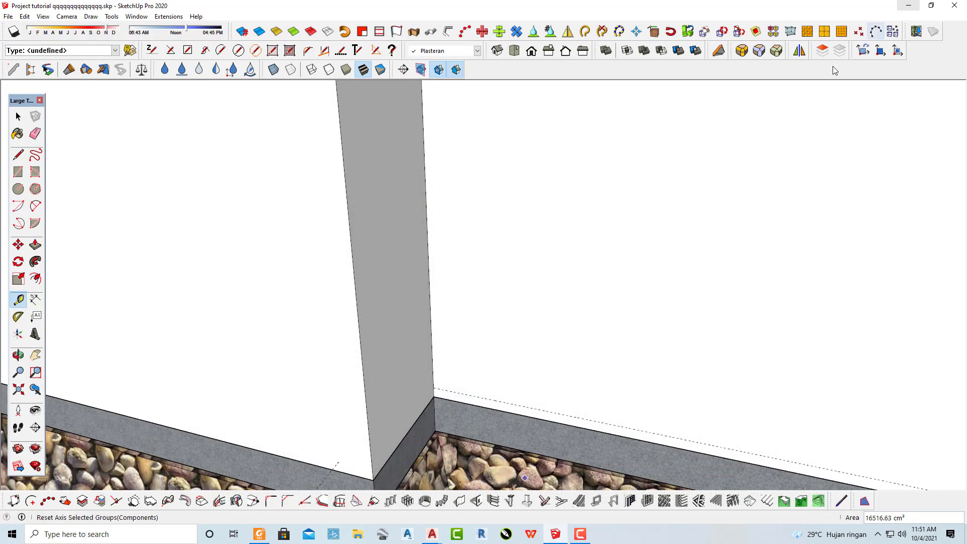
{"action": "scroll", "coordinate": [549, 251], "scroll_direction": "down", "scroll_amount": 2}
{"action": "scroll", "coordinate": [478, 276], "scroll_direction": "up", "scroll_amount": 1}
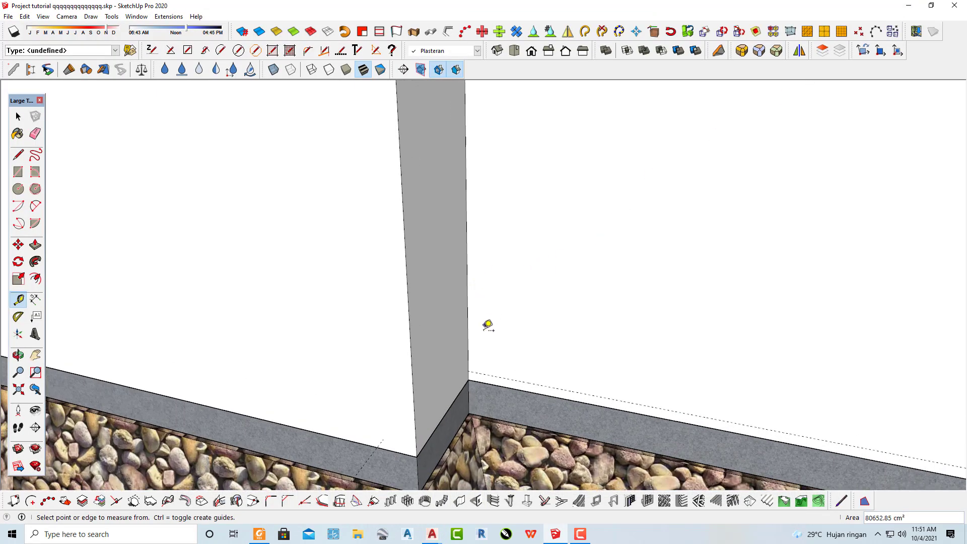
{"action": "scroll", "coordinate": [471, 304], "scroll_direction": "up", "scroll_amount": 1}
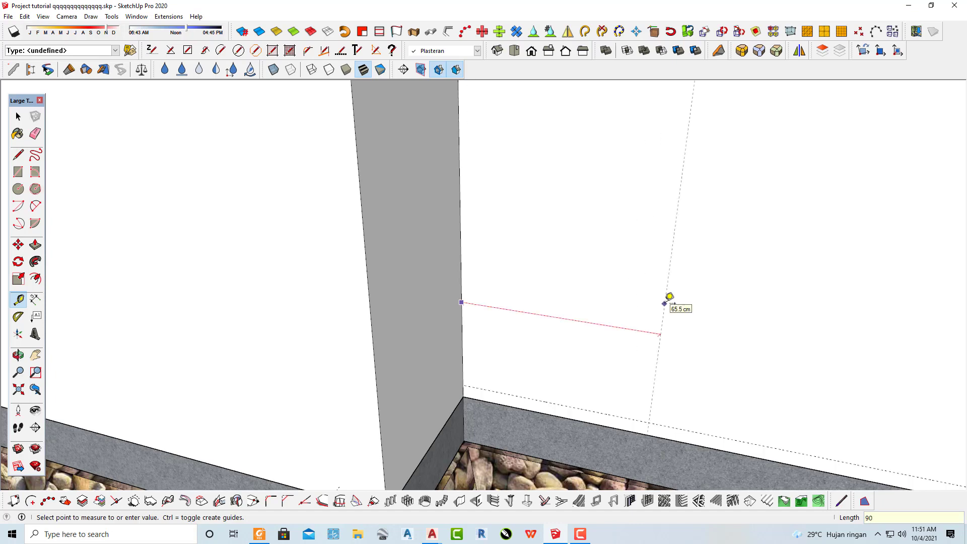
{"action": "scroll", "coordinate": [669, 297], "scroll_direction": "down", "scroll_amount": 2}
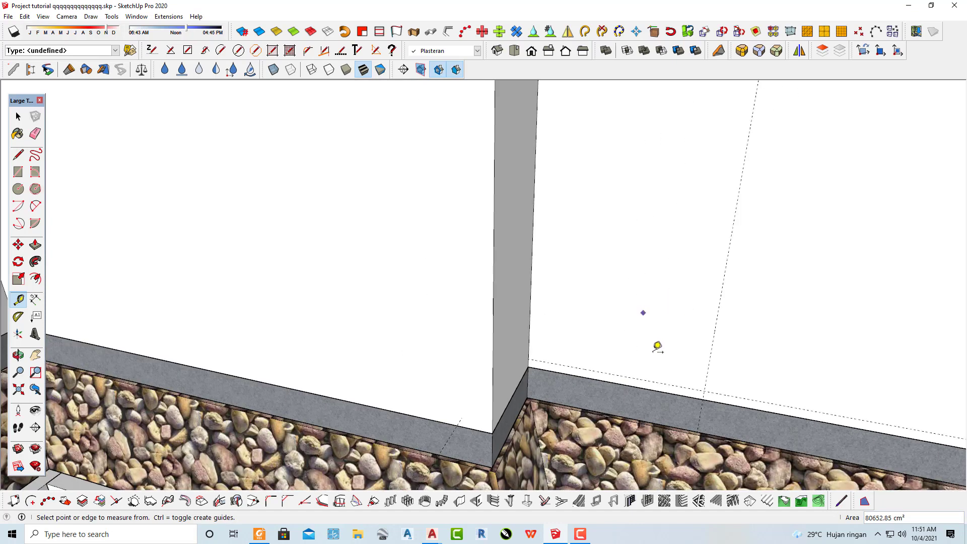
{"action": "left_click", "coordinate": [662, 382]}
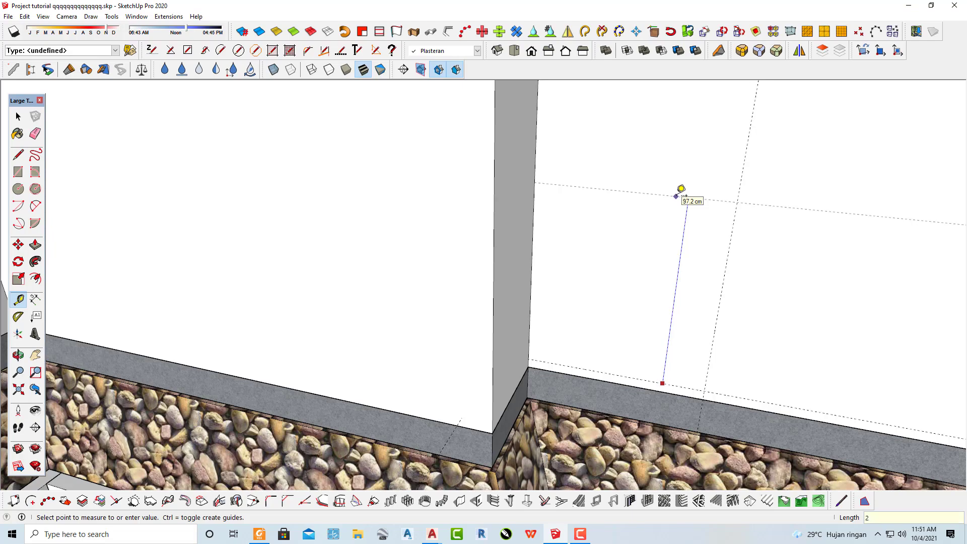
{"action": "type", "text": "00"}
Place a 200 cm guide line above the wall's bottom edge.
{"action": "scroll", "coordinate": [681, 189], "scroll_direction": "down", "scroll_amount": 3}
{"action": "scroll", "coordinate": [664, 216], "scroll_direction": "down", "scroll_amount": 2}
{"action": "mouse_move", "coordinate": [653, 263]}
{"action": "middle_mouse_down"}
{"action": "mouse_move", "coordinate": [604, 276]}
{"action": "mouse_move", "coordinate": [450, 361]}
{"action": "mouse_move", "coordinate": [517, 225]}
{"action": "middle_mouse_up"}
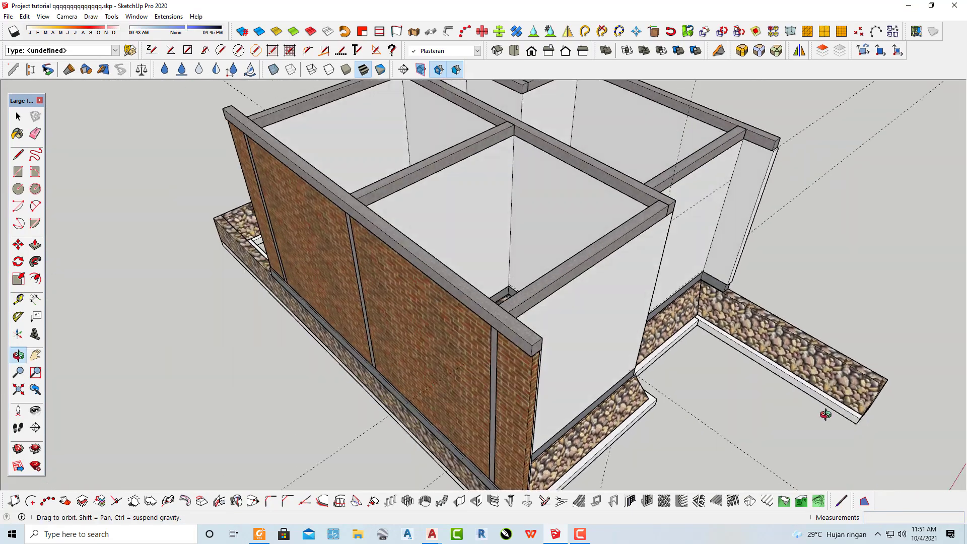
{"action": "scroll", "coordinate": [517, 225], "scroll_direction": "up", "scroll_amount": 3}
{"action": "scroll", "coordinate": [502, 230], "scroll_direction": "up", "scroll_amount": 2}
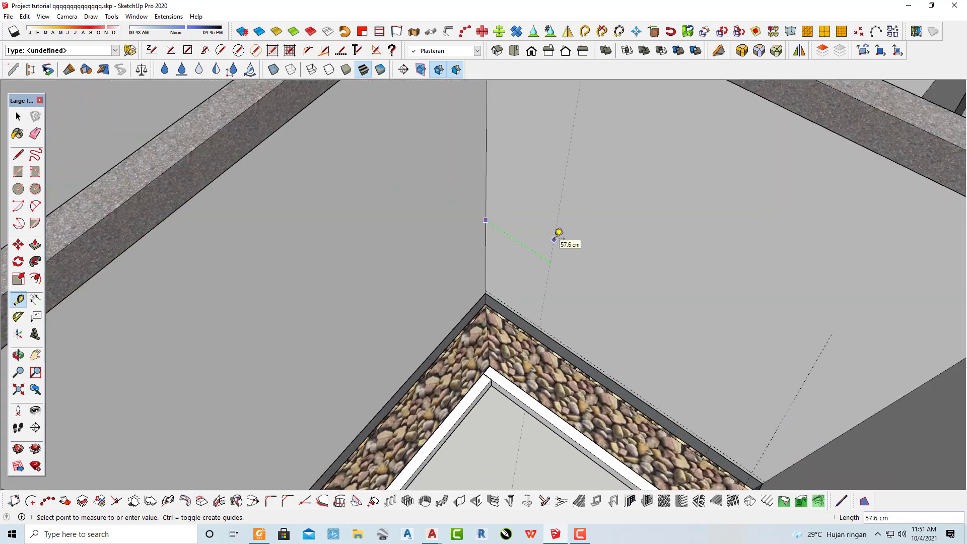
{"action": "left_click", "coordinate": [556, 339]}
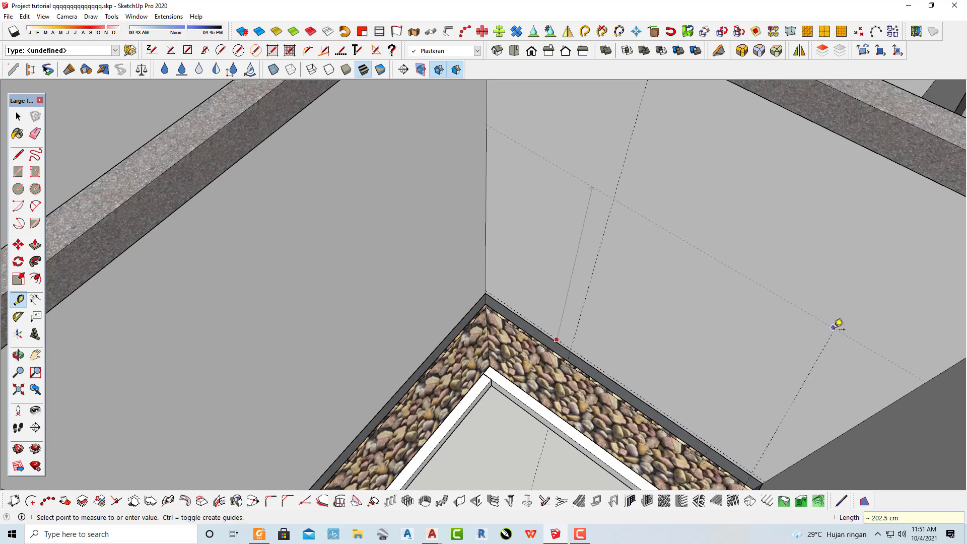
{"action": "left_click", "coordinate": [838, 325]}
Orbit to view the gravel-lined foundation boxes and the whole brick-walled structure.
{"action": "mouse_move", "coordinate": [839, 325]}
{"action": "middle_mouse_down"}
{"action": "mouse_move", "coordinate": [371, 231]}
{"action": "mouse_move", "coordinate": [461, 241]}
{"action": "middle_mouse_up"}
{"action": "scroll", "coordinate": [461, 242], "scroll_direction": "up", "scroll_amount": 1}
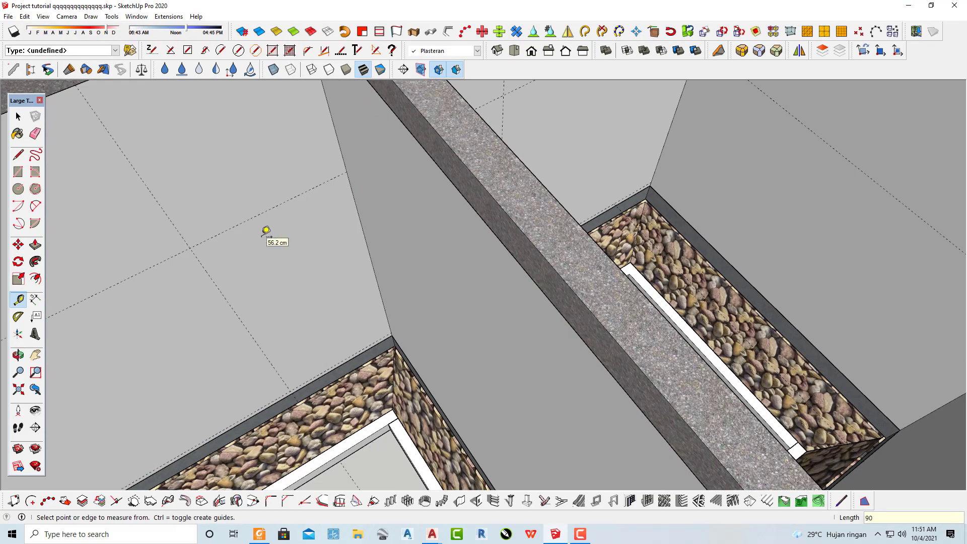
{"action": "scroll", "coordinate": [266, 231], "scroll_direction": "down", "scroll_amount": 5}
{"action": "mouse_move", "coordinate": [384, 248]}
{"action": "middle_mouse_down"}
{"action": "mouse_move", "coordinate": [409, 215]}
{"action": "mouse_move", "coordinate": [339, 168]}
{"action": "mouse_move", "coordinate": [182, 146]}
{"action": "middle_mouse_up"}
{"action": "scroll", "coordinate": [555, 308], "scroll_direction": "up", "scroll_amount": 3}
{"action": "scroll", "coordinate": [518, 301], "scroll_direction": "up", "scroll_amount": 1}
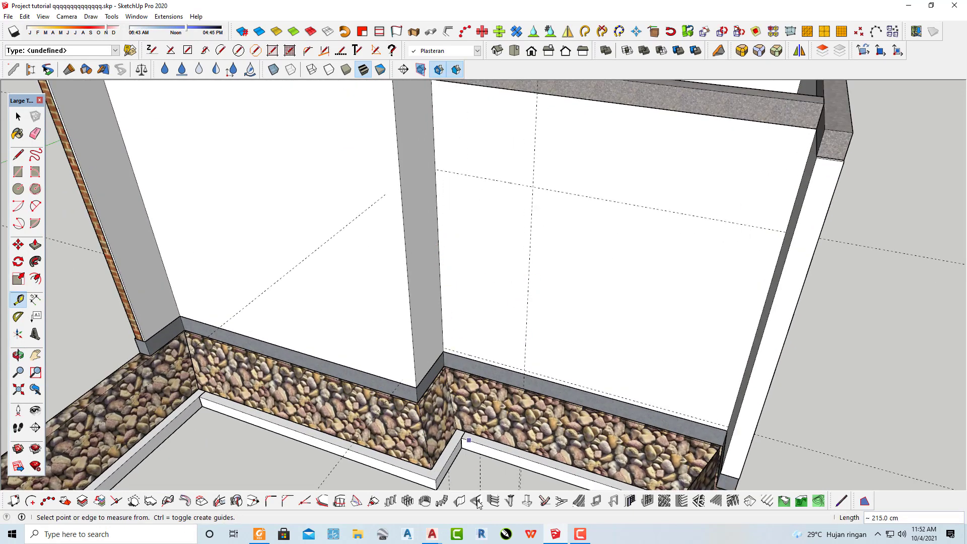
Set a 90 by 200 opening in 1001bit Create Opening and start placing it.
{"action": "left_click", "coordinate": [476, 503]}
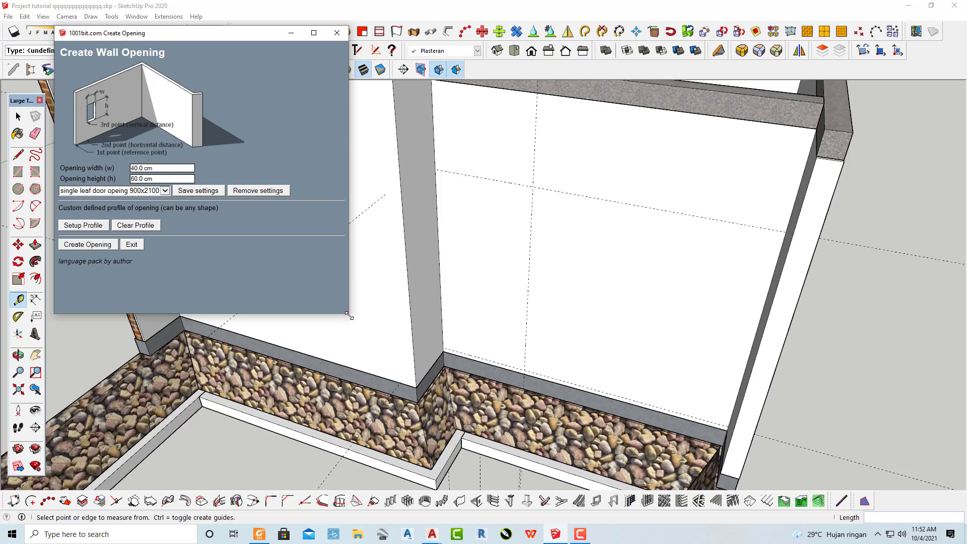
{"action": "left_click_drag", "start_coordinate": [348, 315], "coordinate": [550, 409]}
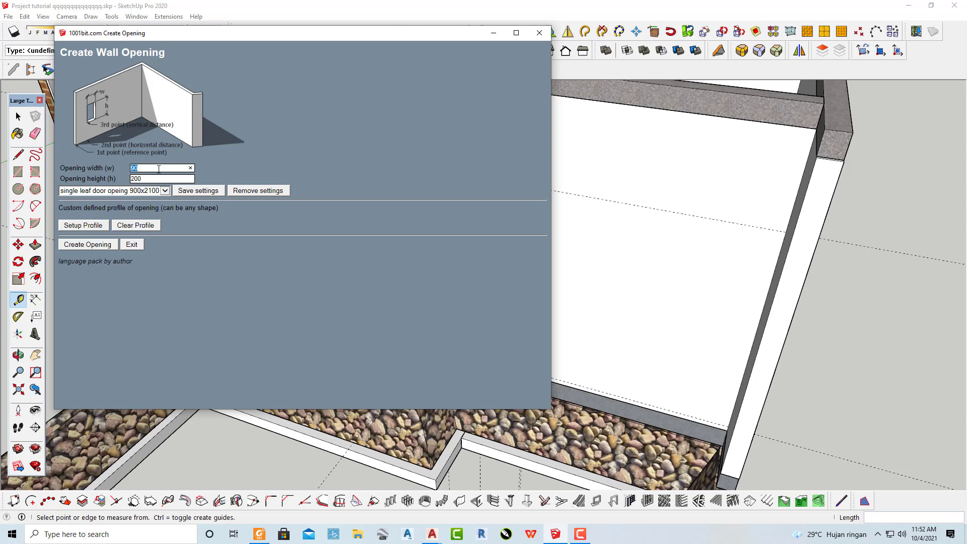
{"action": "left_click", "coordinate": [89, 245]}
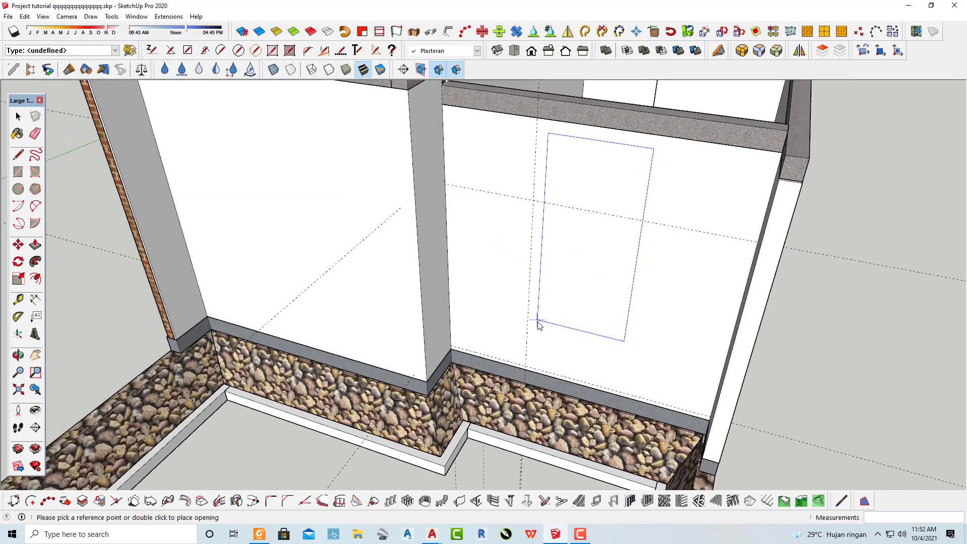
Zoom in and place the door opening at the wall corner.
{"action": "scroll", "coordinate": [537, 325], "scroll_direction": "down", "scroll_amount": 2}
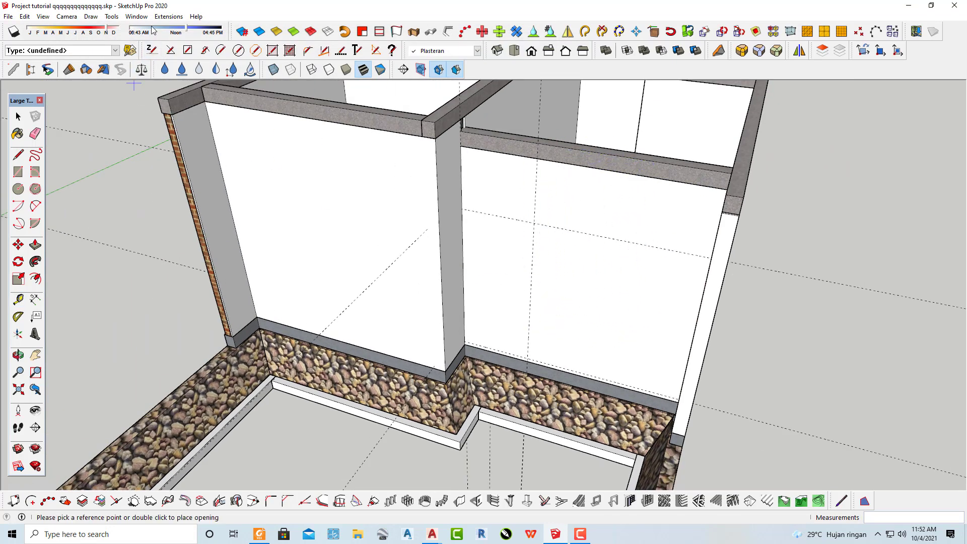
{"action": "scroll", "coordinate": [514, 338], "scroll_direction": "up", "scroll_amount": 1}
{"action": "scroll", "coordinate": [473, 336], "scroll_direction": "up", "scroll_amount": 1}
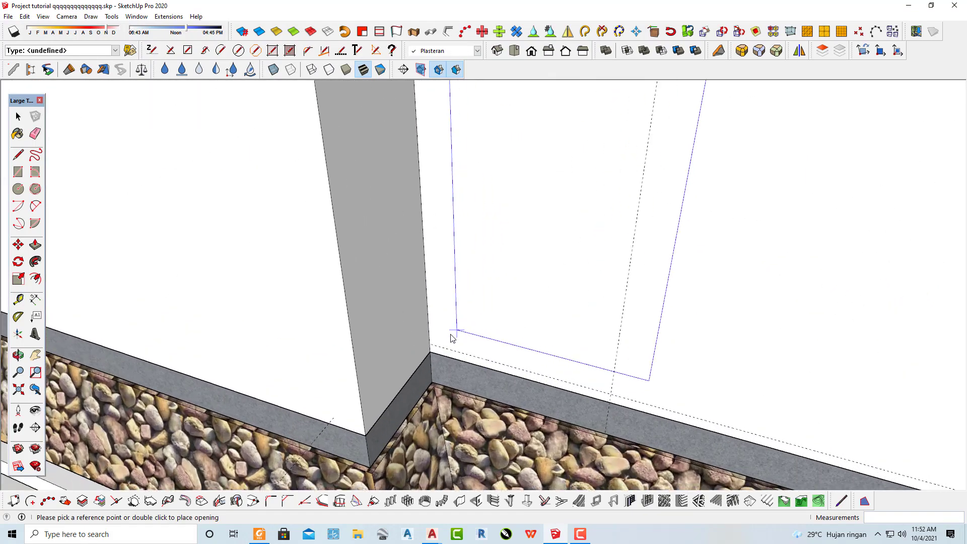
{"action": "scroll", "coordinate": [448, 339], "scroll_direction": "up", "scroll_amount": 1}
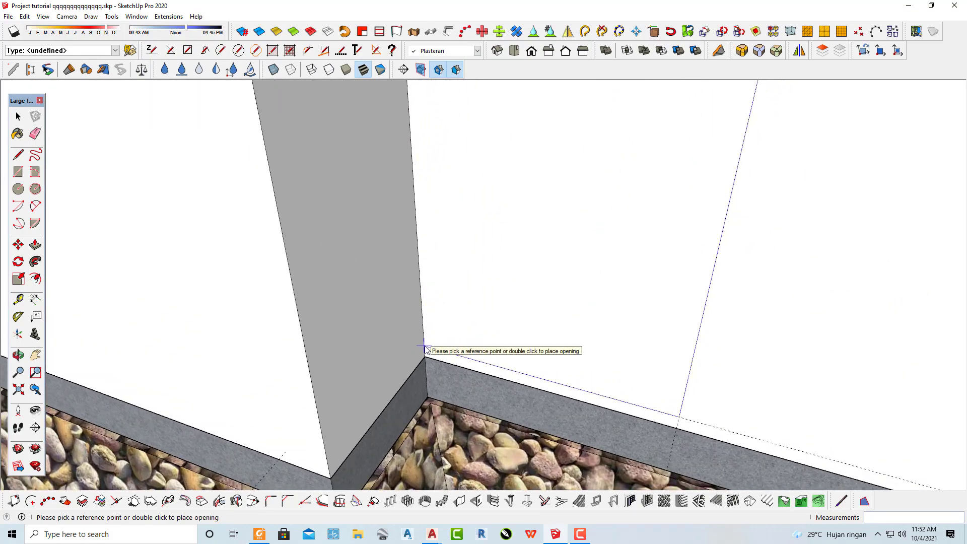
{"action": "left_click", "coordinate": [424, 348]}
Orbit around to inspect the new opening at the brick corner.
{"action": "scroll", "coordinate": [544, 337], "scroll_direction": "down", "scroll_amount": 2}
{"action": "scroll", "coordinate": [543, 337], "scroll_direction": "down", "scroll_amount": 3}
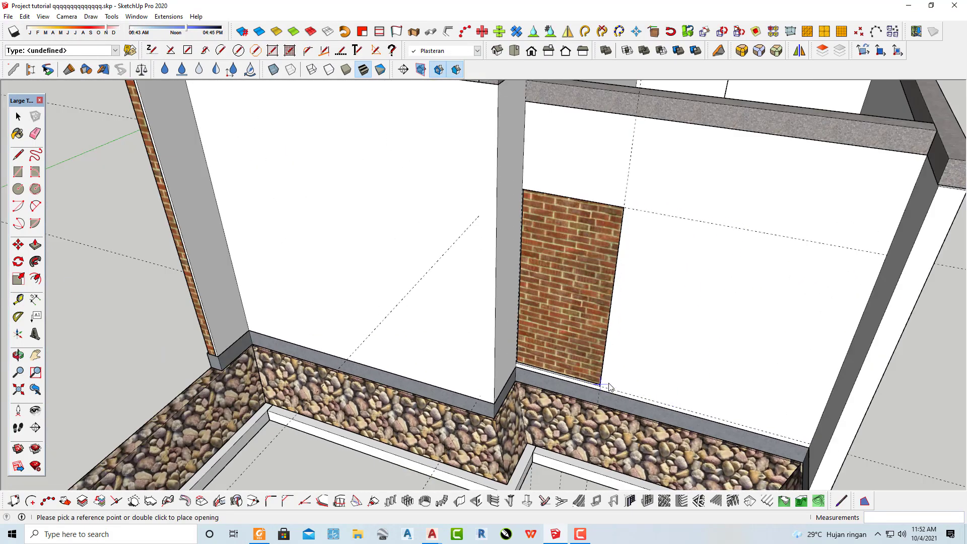
{"action": "mouse_move", "coordinate": [534, 347]}
{"action": "middle_mouse_down"}
{"action": "mouse_move", "coordinate": [545, 336]}
{"action": "mouse_move", "coordinate": [637, 340]}
{"action": "middle_mouse_up"}
{"action": "scroll", "coordinate": [581, 342], "scroll_direction": "up", "scroll_amount": 3}
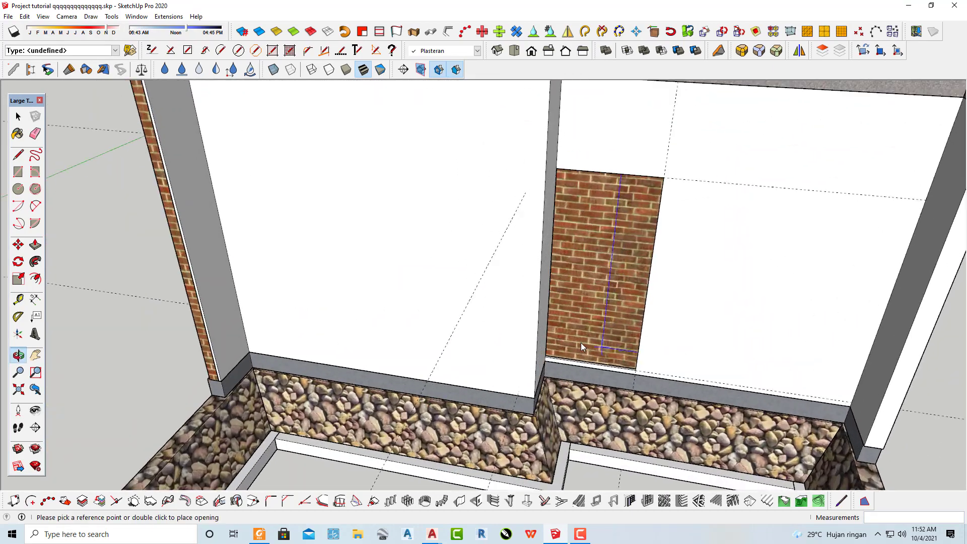
{"action": "scroll", "coordinate": [542, 356], "scroll_direction": "up", "scroll_amount": 3}
{"action": "middle_click_drag", "start_coordinate": [542, 357], "coordinate": [414, 371]}
{"action": "scroll", "coordinate": [414, 372], "scroll_direction": "up", "scroll_amount": 3}
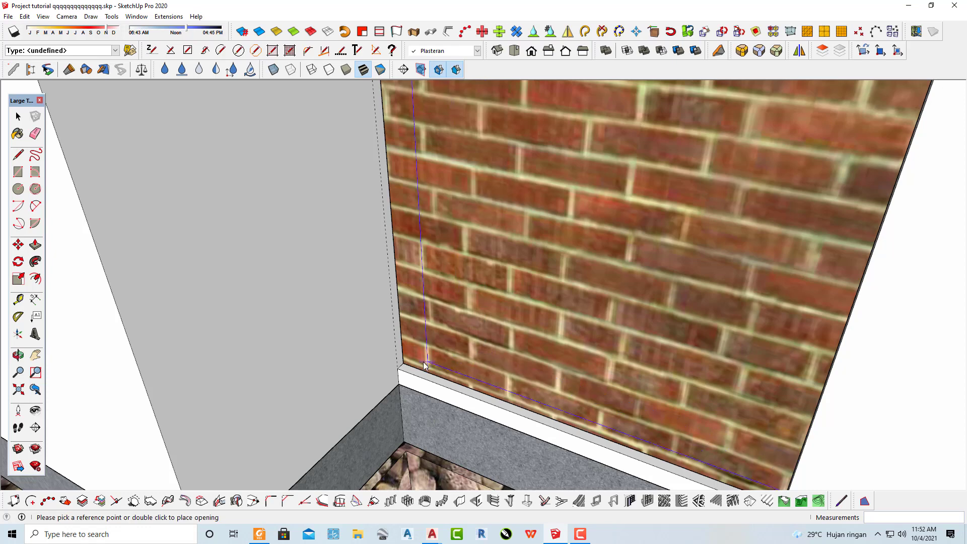
Place a second opening at the opposite wall corner.
{"action": "scroll", "coordinate": [527, 356], "scroll_direction": "down", "scroll_amount": 3}
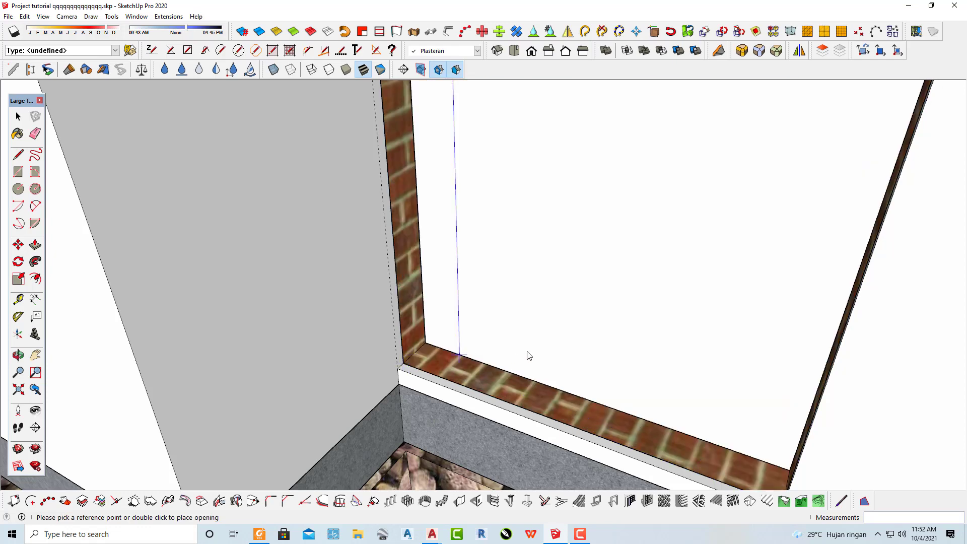
{"action": "scroll", "coordinate": [529, 355], "scroll_direction": "down", "scroll_amount": 2}
{"action": "scroll", "coordinate": [461, 348], "scroll_direction": "down", "scroll_amount": 3}
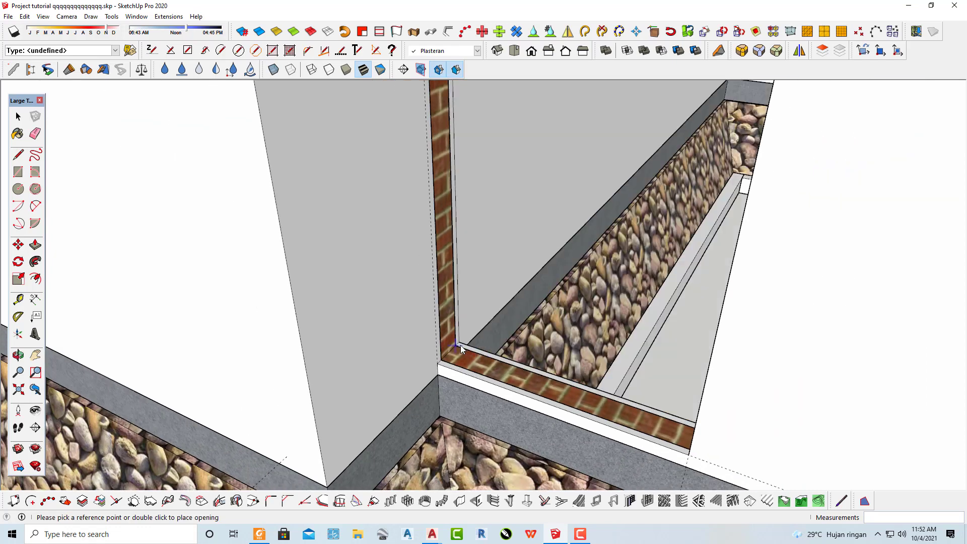
{"action": "scroll", "coordinate": [461, 352], "scroll_direction": "down", "scroll_amount": 3}
{"action": "mouse_move", "coordinate": [473, 368]}
{"action": "middle_mouse_down"}
{"action": "mouse_move", "coordinate": [497, 385]}
{"action": "mouse_move", "coordinate": [540, 381]}
{"action": "mouse_move", "coordinate": [686, 317]}
{"action": "mouse_move", "coordinate": [639, 302]}
{"action": "mouse_move", "coordinate": [522, 303]}
{"action": "mouse_move", "coordinate": [613, 392]}
{"action": "mouse_move", "coordinate": [438, 262]}
{"action": "middle_mouse_up"}
{"action": "scroll", "coordinate": [445, 243], "scroll_direction": "up", "scroll_amount": 3}
{"action": "scroll", "coordinate": [444, 243], "scroll_direction": "up", "scroll_amount": 3}
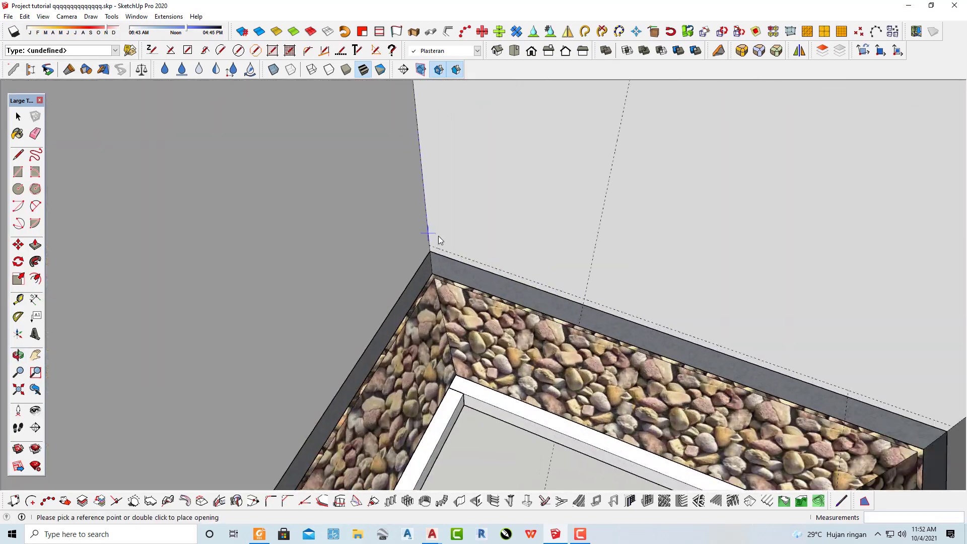
{"action": "scroll", "coordinate": [431, 244], "scroll_direction": "up", "scroll_amount": 2}
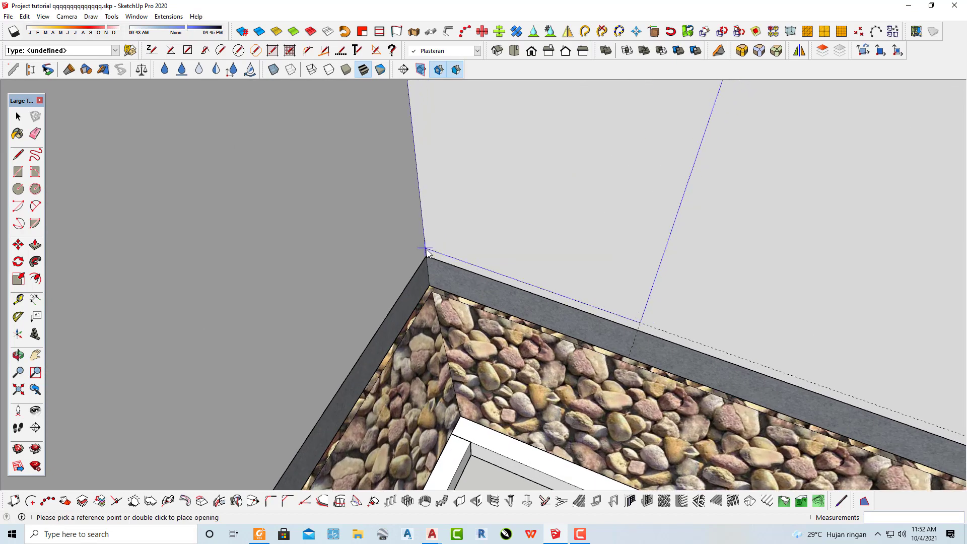
{"action": "left_click", "coordinate": [425, 250]}
{"action": "scroll", "coordinate": [522, 241], "scroll_direction": "down", "scroll_amount": 2}
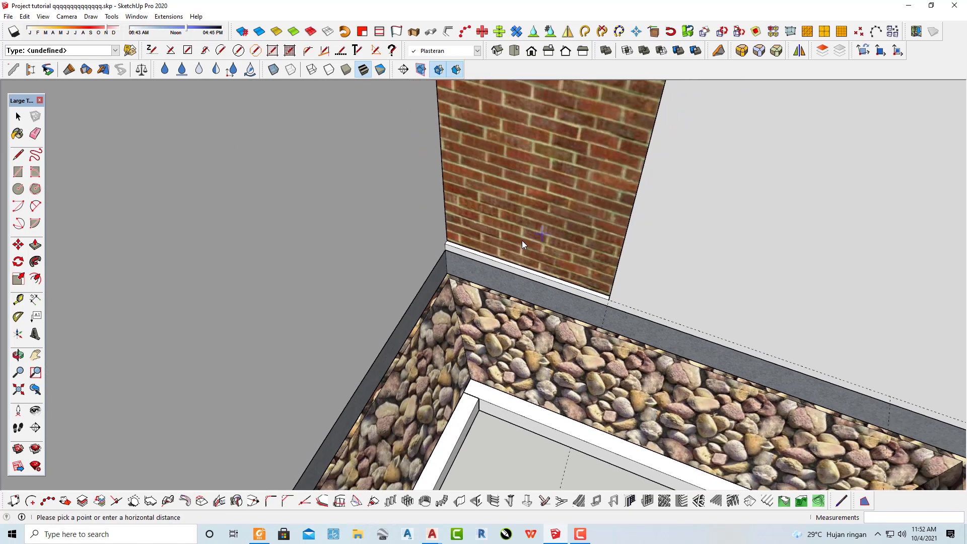
{"action": "middle_click_drag", "start_coordinate": [521, 241], "coordinate": [520, 225]}
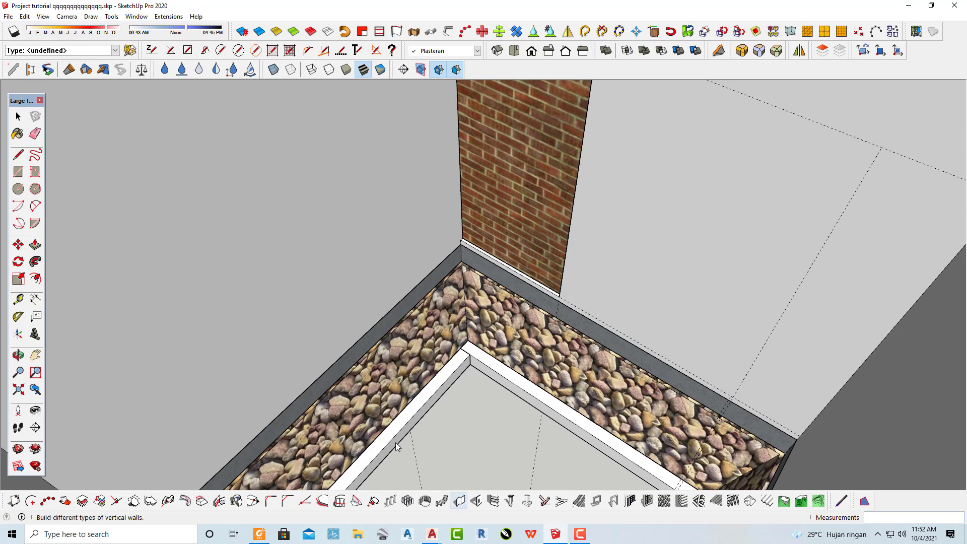
Place a 90 x 200 cm single-leaf door opening at the inner wall corner.
{"action": "left_click", "coordinate": [477, 501]}
{"action": "left_click", "coordinate": [103, 244]}
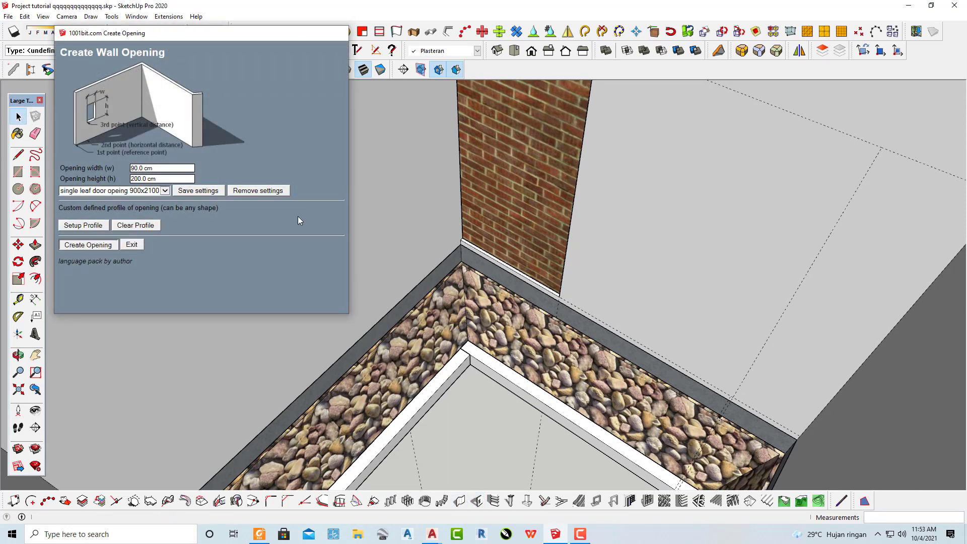
{"action": "scroll", "coordinate": [487, 231], "scroll_direction": "up", "scroll_amount": 1}
{"action": "scroll", "coordinate": [451, 242], "scroll_direction": "up", "scroll_amount": 1}
{"action": "scroll", "coordinate": [452, 243], "scroll_direction": "up", "scroll_amount": 2}
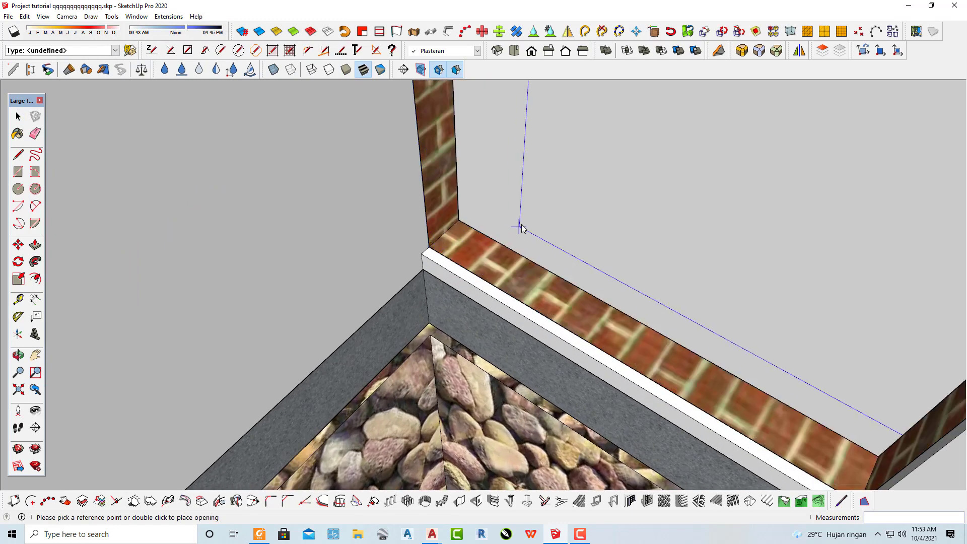
{"action": "left_click", "coordinate": [459, 222]}
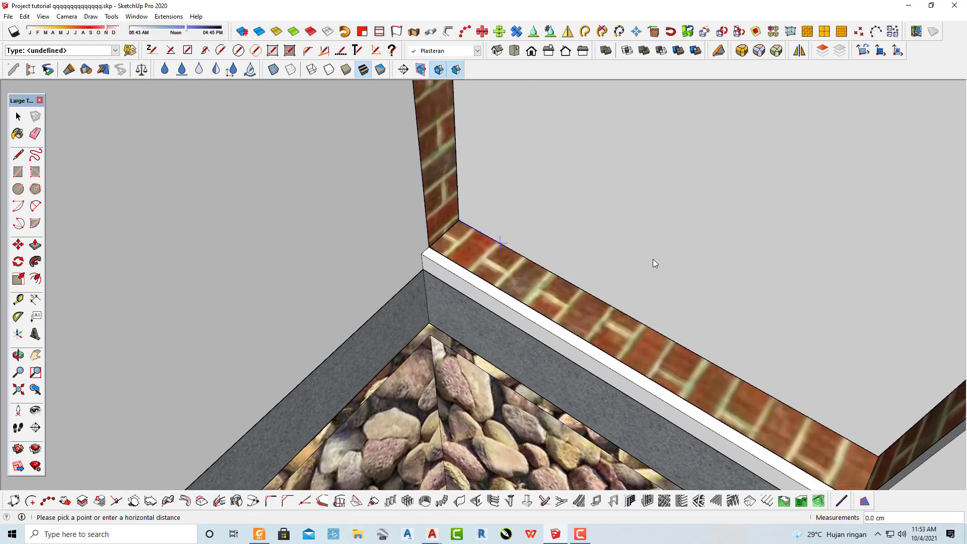
{"action": "scroll", "coordinate": [652, 259], "scroll_direction": "down", "scroll_amount": 3}
{"action": "middle_click_drag", "start_coordinate": [453, 305], "coordinate": [621, 266]}
{"action": "key", "text": "space"}
Orbit to the brick-faced side of the building and bring up the opening settings again.
{"action": "scroll", "coordinate": [399, 297], "scroll_direction": "down", "scroll_amount": 3}
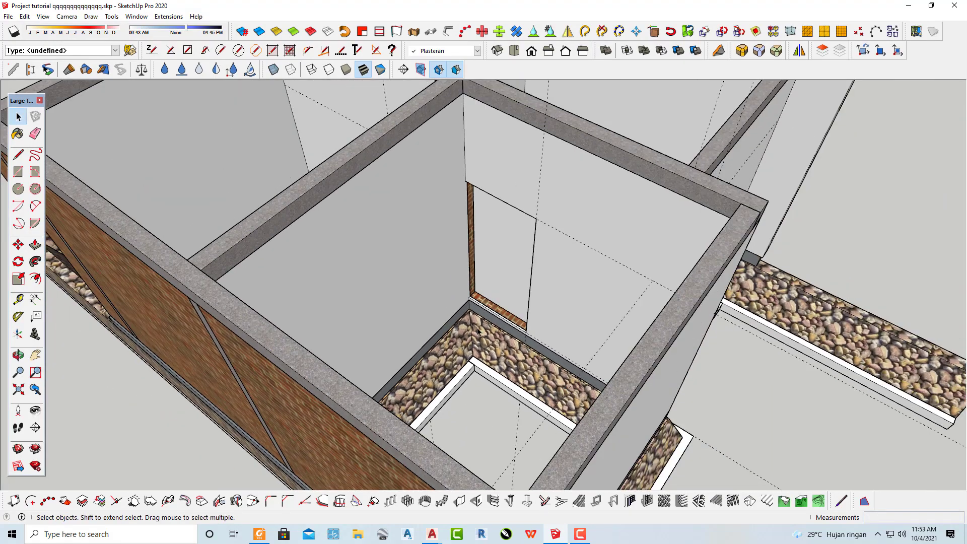
{"action": "scroll", "coordinate": [477, 331], "scroll_direction": "down", "scroll_amount": 5}
{"action": "mouse_move", "coordinate": [302, 322]}
{"action": "middle_mouse_down"}
{"action": "mouse_move", "coordinate": [184, 321]}
{"action": "mouse_move", "coordinate": [158, 387]}
{"action": "mouse_move", "coordinate": [281, 358]}
{"action": "middle_mouse_up"}
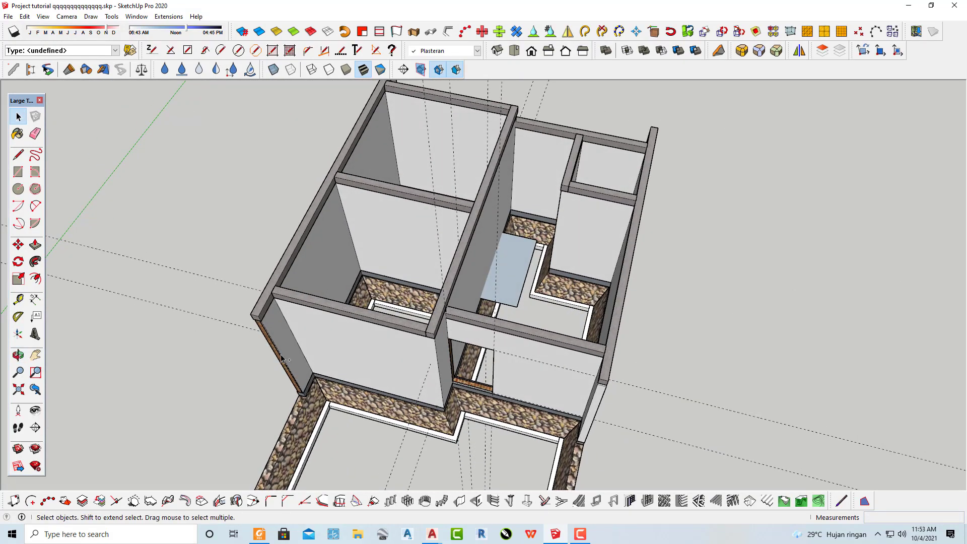
{"action": "mouse_move", "coordinate": [456, 314]}
{"action": "middle_mouse_down"}
{"action": "mouse_move", "coordinate": [352, 322]}
{"action": "mouse_move", "coordinate": [383, 333]}
{"action": "middle_mouse_up"}
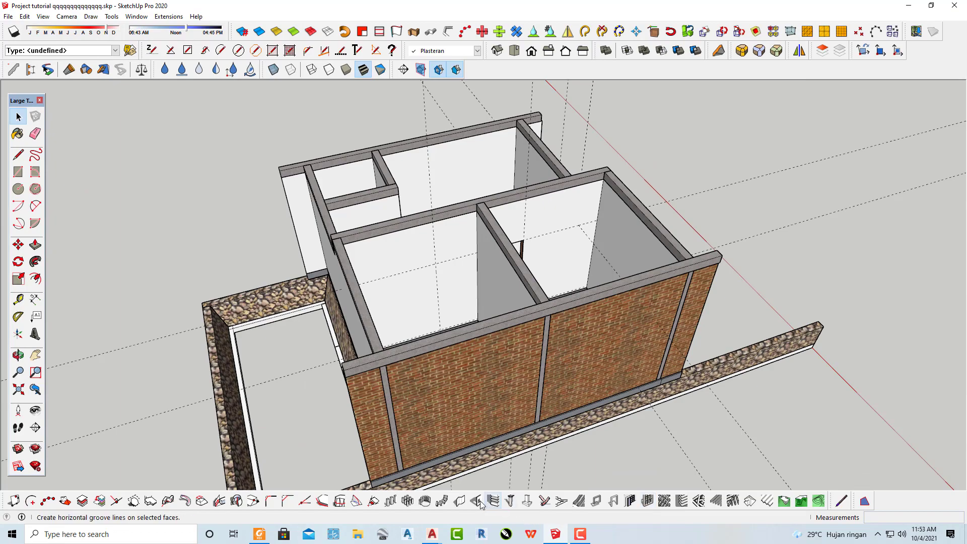
{"action": "left_click", "coordinate": [478, 501]}
Start placing another door opening and zoom into a close interior view of the wall.
{"action": "left_click", "coordinate": [85, 246]}
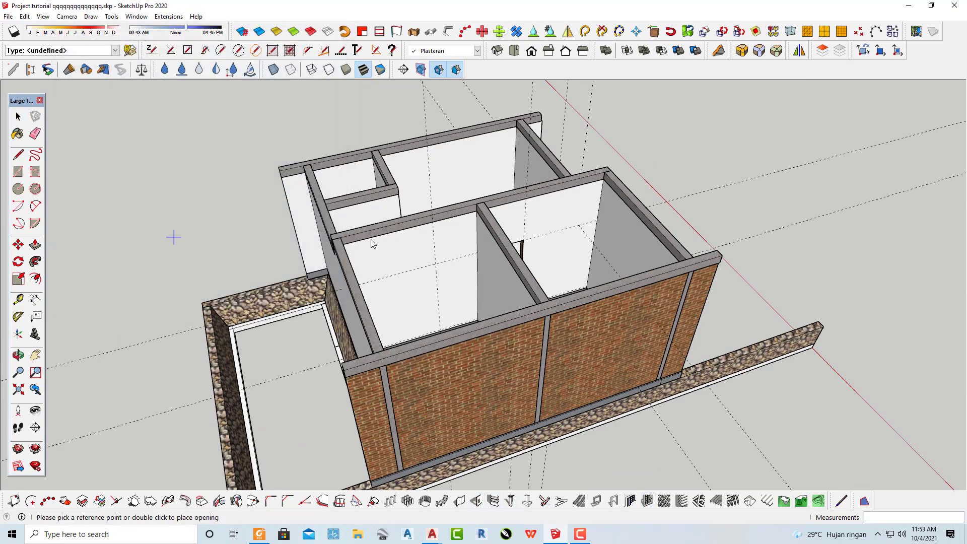
{"action": "scroll", "coordinate": [597, 272], "scroll_direction": "up", "scroll_amount": 3}
{"action": "middle_click_drag", "start_coordinate": [597, 271], "coordinate": [468, 297]}
{"action": "scroll", "coordinate": [499, 328], "scroll_direction": "up", "scroll_amount": 3}
{"action": "scroll", "coordinate": [498, 331], "scroll_direction": "up", "scroll_amount": 3}
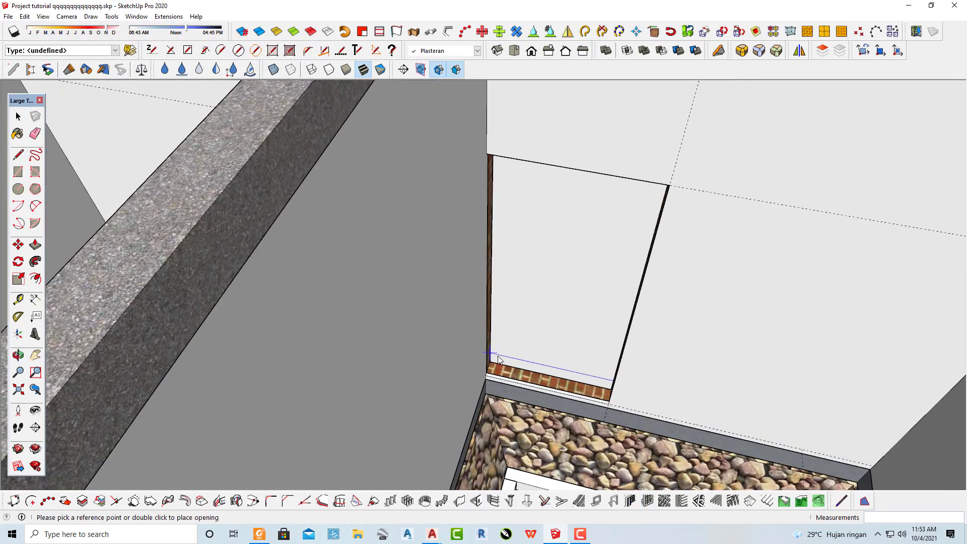
{"action": "scroll", "coordinate": [493, 352], "scroll_direction": "up", "scroll_amount": 3}
{"action": "scroll", "coordinate": [490, 368], "scroll_direction": "up", "scroll_amount": 1}
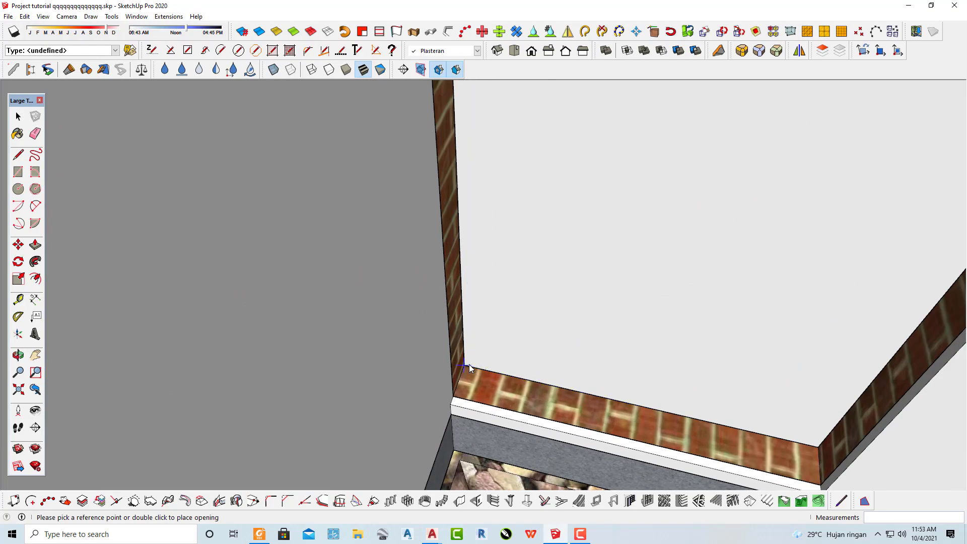
Orbit around to face the existing door opening and cancel the new placement.
{"action": "mouse_move", "coordinate": [530, 349]}
{"action": "middle_mouse_down"}
{"action": "mouse_move", "coordinate": [109, 400]}
{"action": "mouse_move", "coordinate": [391, 307]}
{"action": "mouse_move", "coordinate": [620, 331]}
{"action": "middle_mouse_up"}
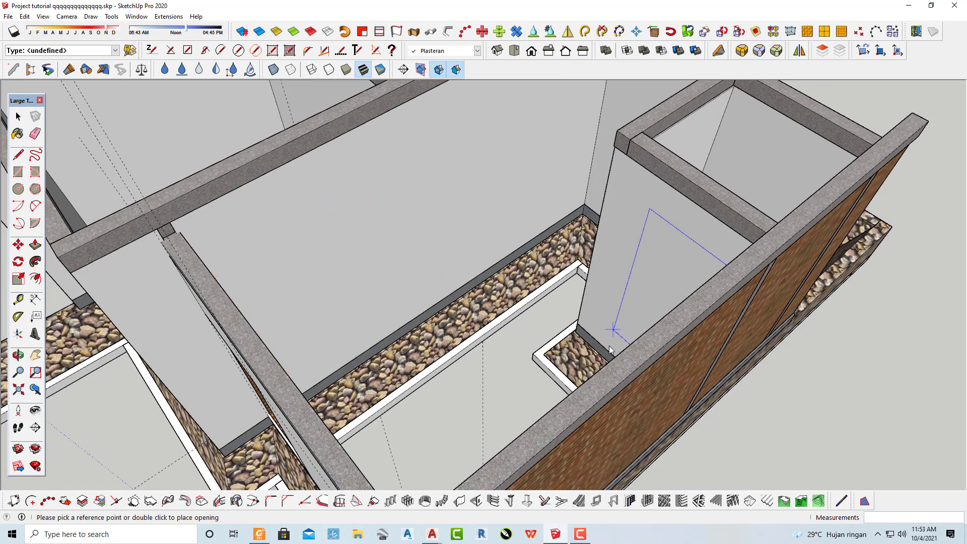
{"action": "scroll", "coordinate": [455, 352], "scroll_direction": "up", "scroll_amount": 2}
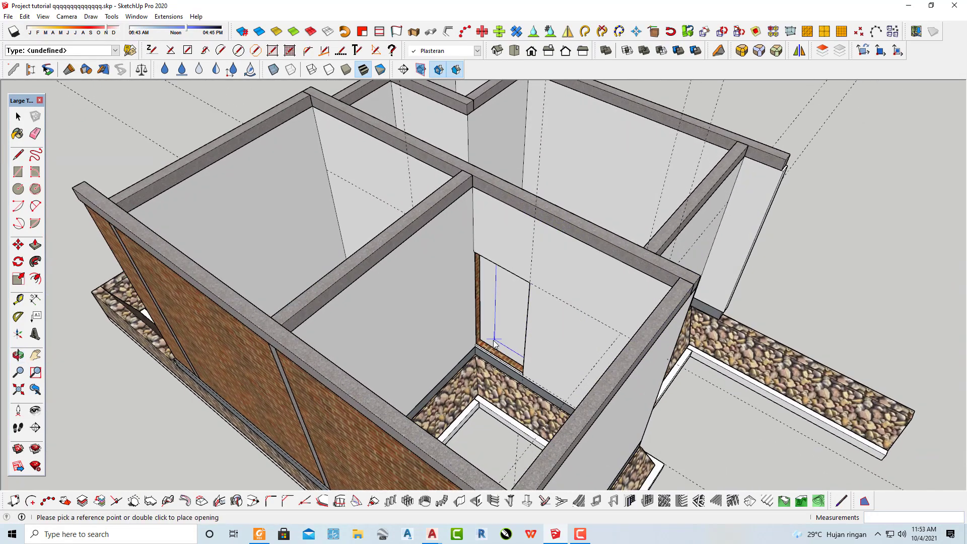
{"action": "scroll", "coordinate": [456, 352], "scroll_direction": "up", "scroll_amount": 2}
{"action": "scroll", "coordinate": [455, 353], "scroll_direction": "up", "scroll_amount": 2}
{"action": "scroll", "coordinate": [455, 352], "scroll_direction": "up", "scroll_amount": 2}
{"action": "mouse_move", "coordinate": [455, 352]}
{"action": "middle_mouse_down"}
{"action": "mouse_move", "coordinate": [549, 281]}
{"action": "mouse_move", "coordinate": [578, 334]}
{"action": "middle_mouse_up"}
{"action": "key", "text": "space"}
{"action": "scroll", "coordinate": [578, 334], "scroll_direction": "up", "scroll_amount": 3}
{"action": "scroll", "coordinate": [524, 351], "scroll_direction": "up", "scroll_amount": 2}
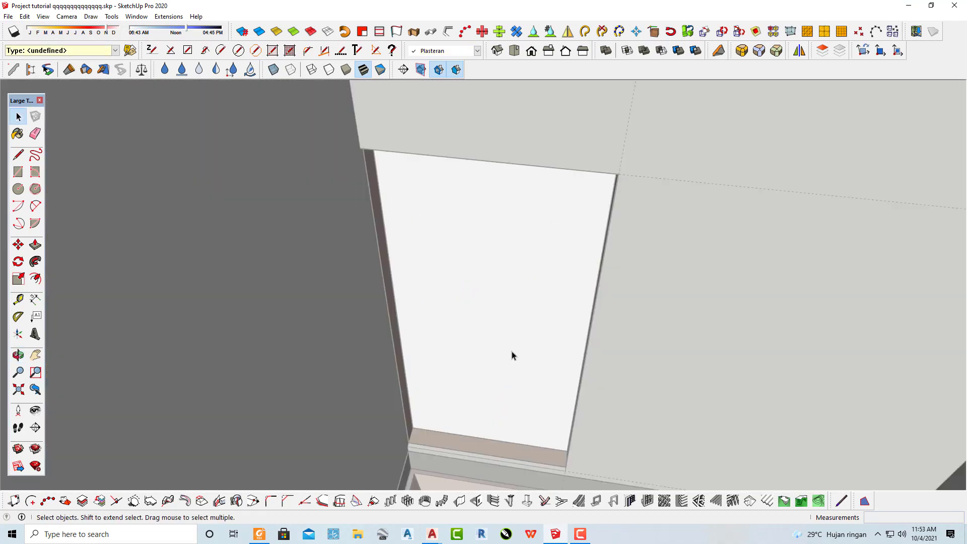
Draw a 200 x 90 cm rectangle across the door opening.
{"action": "key", "text": "r"}
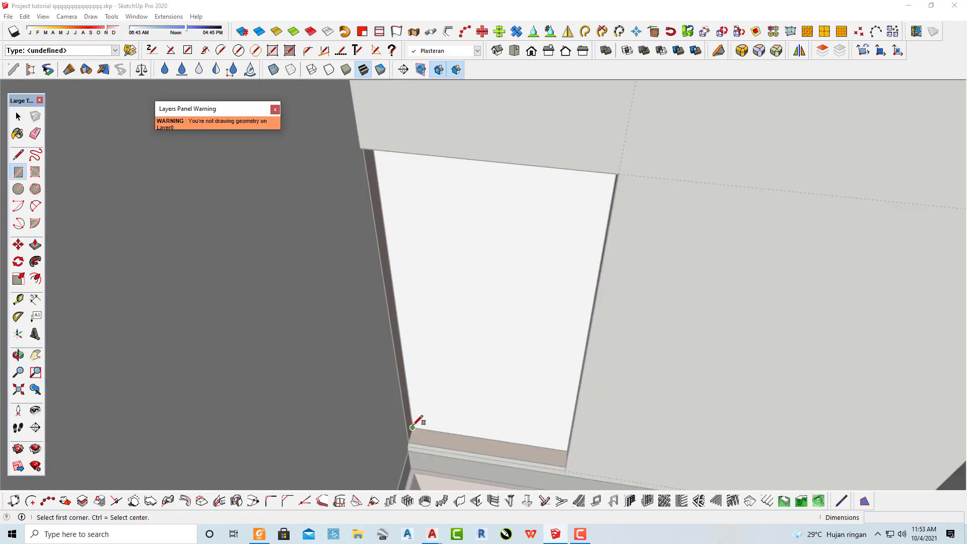
{"action": "mouse_move", "coordinate": [534, 297]}
{"action": "middle_mouse_down"}
{"action": "mouse_move", "coordinate": [411, 399]}
{"action": "mouse_move", "coordinate": [494, 365]}
{"action": "mouse_move", "coordinate": [475, 371]}
{"action": "mouse_move", "coordinate": [454, 332]}
{"action": "mouse_move", "coordinate": [490, 265]}
{"action": "mouse_move", "coordinate": [402, 425]}
{"action": "mouse_move", "coordinate": [425, 411]}
{"action": "mouse_move", "coordinate": [554, 209]}
{"action": "mouse_move", "coordinate": [512, 308]}
{"action": "mouse_move", "coordinate": [532, 245]}
{"action": "middle_mouse_up"}
{"action": "middle_click_drag", "start_coordinate": [536, 199], "coordinate": [544, 164]}
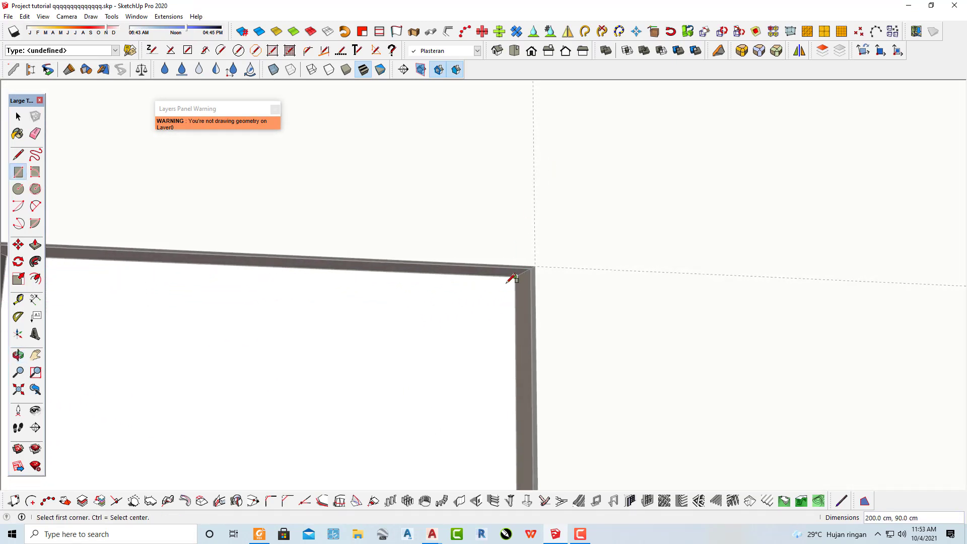
{"action": "key", "text": "space"}
{"action": "mouse_move", "coordinate": [434, 369]}
{"action": "middle_mouse_down"}
{"action": "mouse_move", "coordinate": [408, 391]}
{"action": "mouse_move", "coordinate": [357, 475]}
{"action": "mouse_move", "coordinate": [330, 477]}
{"action": "middle_mouse_up"}
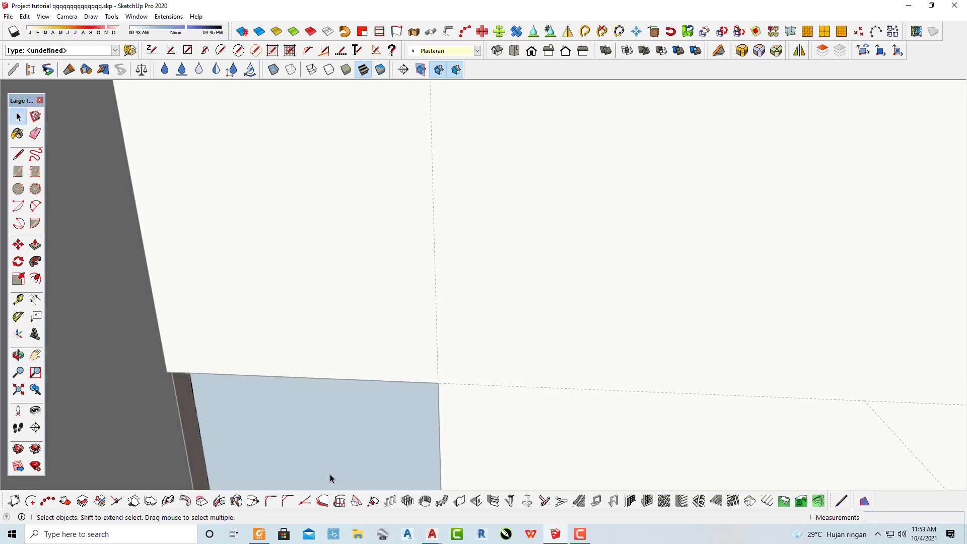
{"action": "scroll", "coordinate": [333, 481], "scroll_direction": "down", "scroll_amount": 2}
Start a push/pull on the new door face, cancel it, and view the walls from above.
{"action": "key", "text": "p"}
{"action": "scroll", "coordinate": [327, 473], "scroll_direction": "up", "scroll_amount": 3}
{"action": "scroll", "coordinate": [318, 464], "scroll_direction": "up", "scroll_amount": 2}
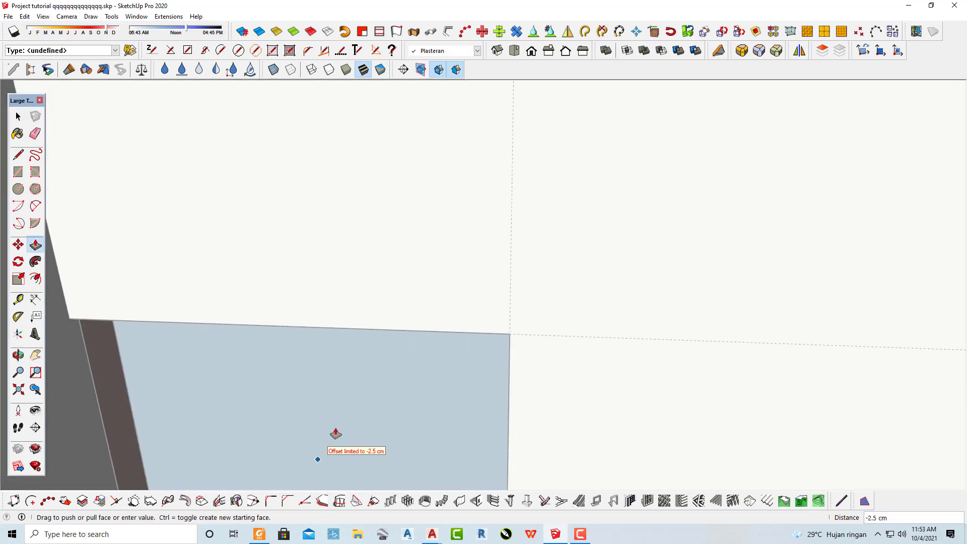
{"action": "scroll", "coordinate": [335, 434], "scroll_direction": "down", "scroll_amount": 1}
{"action": "scroll", "coordinate": [335, 438], "scroll_direction": "down", "scroll_amount": 2}
{"action": "key", "text": "Escape"}
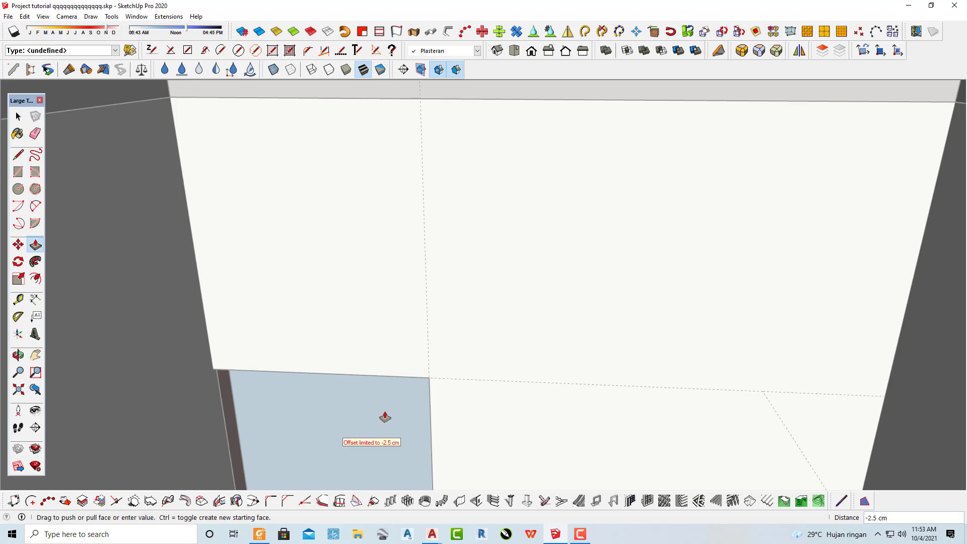
{"action": "scroll", "coordinate": [334, 424], "scroll_direction": "down", "scroll_amount": 2}
{"action": "scroll", "coordinate": [346, 443], "scroll_direction": "down", "scroll_amount": 2}
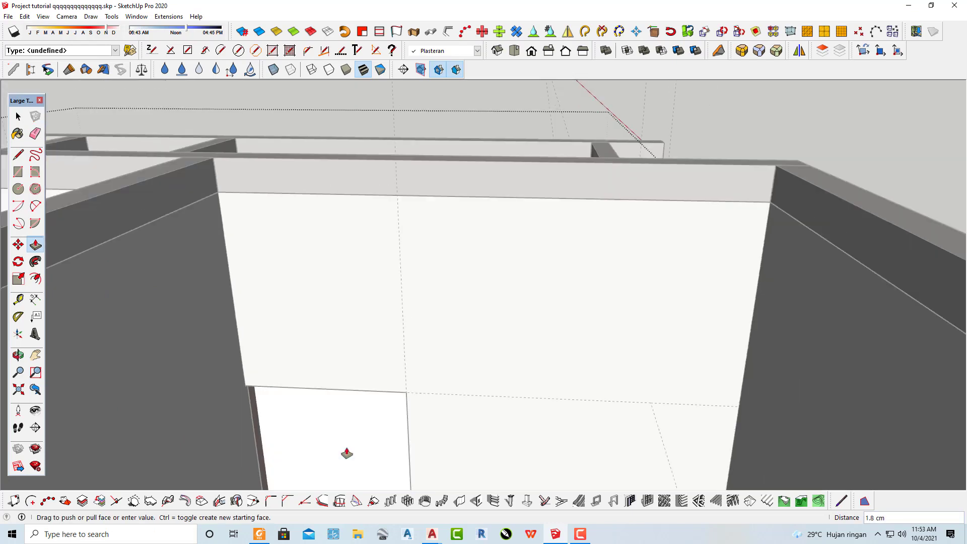
{"action": "mouse_move", "coordinate": [345, 453]}
{"action": "middle_mouse_down"}
{"action": "mouse_move", "coordinate": [265, 482]}
{"action": "mouse_move", "coordinate": [317, 430]}
{"action": "middle_mouse_up"}
Push/pull the door face to the inner wall face so the panel fills the opening.
{"action": "left_click", "coordinate": [274, 412]}
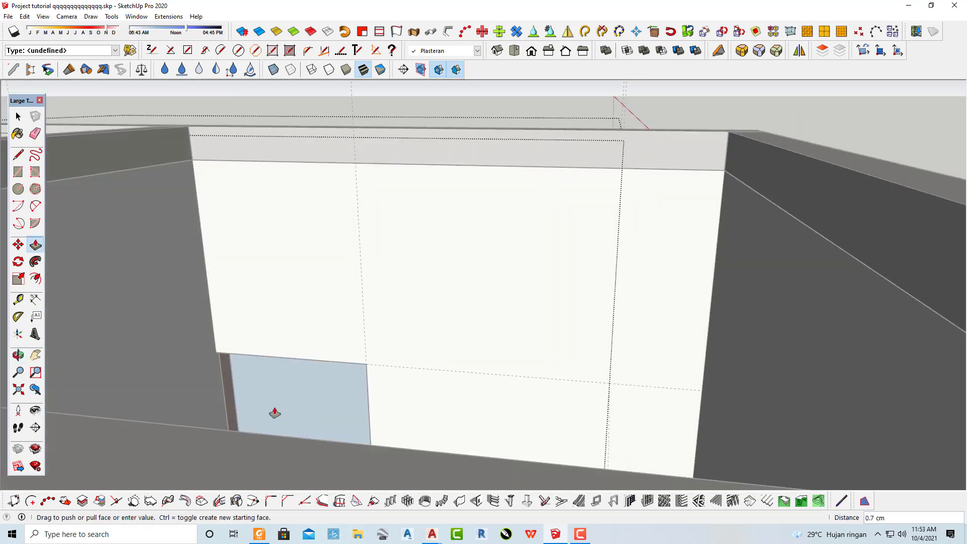
{"action": "scroll", "coordinate": [302, 403], "scroll_direction": "up", "scroll_amount": 3}
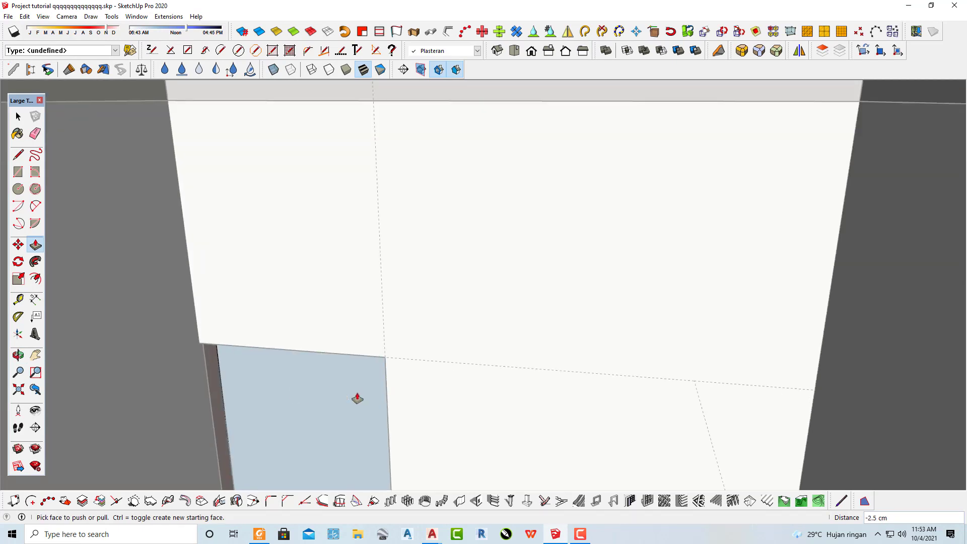
{"action": "scroll", "coordinate": [352, 392], "scroll_direction": "down", "scroll_amount": 3}
{"action": "middle_click_drag", "start_coordinate": [352, 392], "coordinate": [63, 358]}
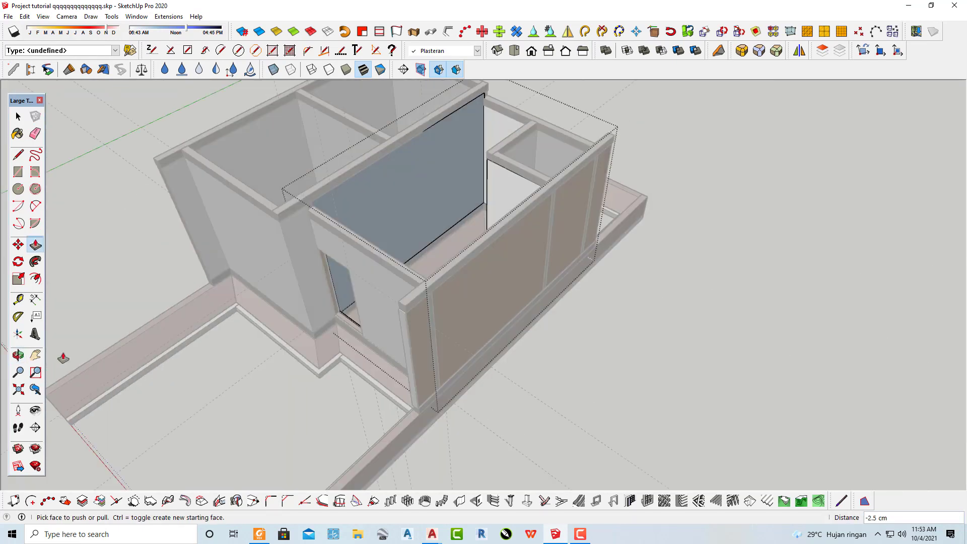
{"action": "scroll", "coordinate": [442, 188], "scroll_direction": "up", "scroll_amount": 3}
{"action": "scroll", "coordinate": [431, 203], "scroll_direction": "up", "scroll_amount": 3}
{"action": "left_click", "coordinate": [407, 221]}
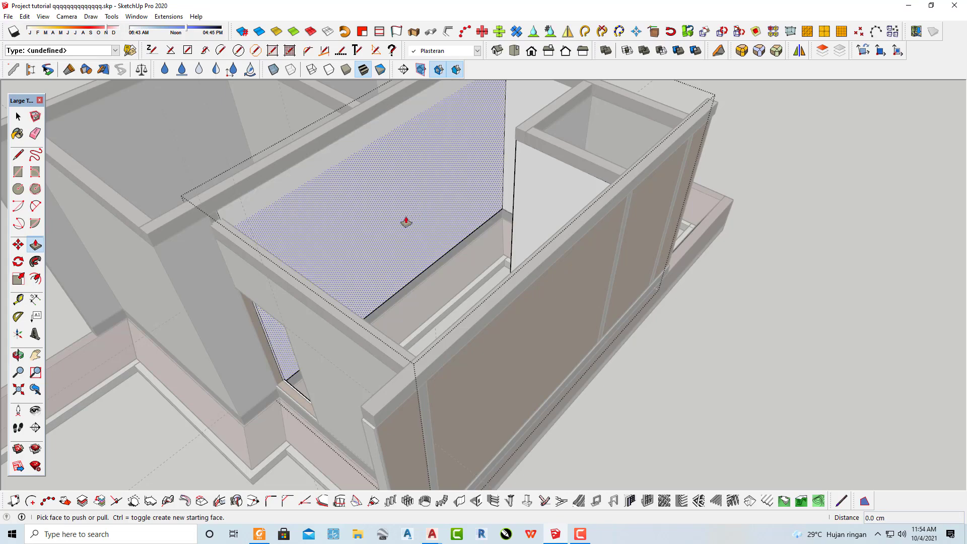
{"action": "mouse_move", "coordinate": [406, 222]}
{"action": "middle_mouse_down"}
{"action": "mouse_move", "coordinate": [273, 276]}
{"action": "mouse_move", "coordinate": [255, 315]}
{"action": "mouse_move", "coordinate": [256, 367]}
{"action": "mouse_move", "coordinate": [443, 319]}
{"action": "mouse_move", "coordinate": [820, 317]}
{"action": "middle_mouse_up"}
{"action": "scroll", "coordinate": [546, 367], "scroll_direction": "up", "scroll_amount": 5}
{"action": "scroll", "coordinate": [513, 395], "scroll_direction": "up", "scroll_amount": 3}
{"action": "scroll", "coordinate": [502, 386], "scroll_direction": "up", "scroll_amount": 3}
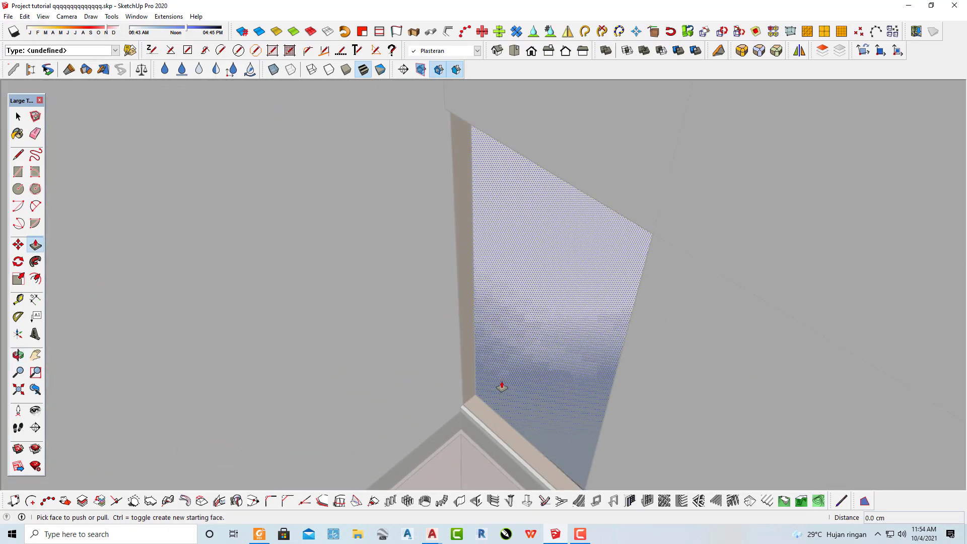
{"action": "key", "text": "space"}
Orbit around the building to check the filled door opening.
{"action": "scroll", "coordinate": [488, 381], "scroll_direction": "up", "scroll_amount": 2}
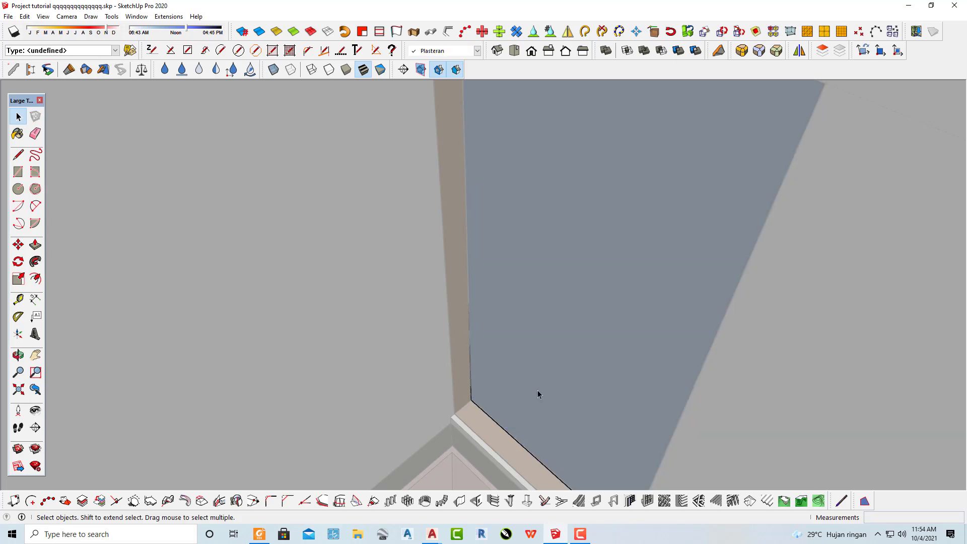
{"action": "scroll", "coordinate": [532, 394], "scroll_direction": "up", "scroll_amount": 3}
{"action": "scroll", "coordinate": [531, 396], "scroll_direction": "down", "scroll_amount": 3}
{"action": "mouse_move", "coordinate": [476, 346]}
{"action": "middle_mouse_down"}
{"action": "mouse_move", "coordinate": [125, 345]}
{"action": "mouse_move", "coordinate": [548, 342]}
{"action": "middle_mouse_up"}
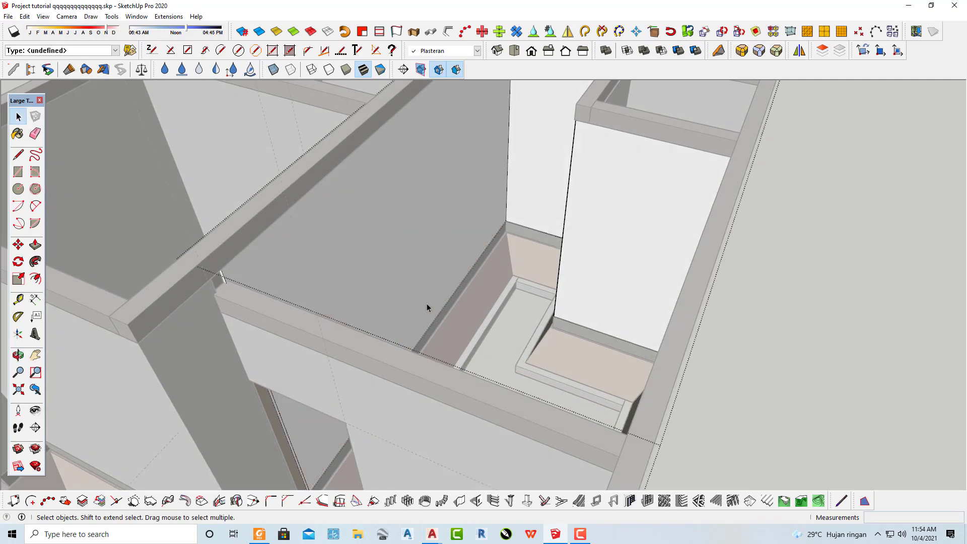
{"action": "scroll", "coordinate": [427, 304], "scroll_direction": "down", "scroll_amount": 3}
{"action": "mouse_move", "coordinate": [472, 322]}
{"action": "middle_mouse_down"}
{"action": "mouse_move", "coordinate": [375, 340]}
{"action": "mouse_move", "coordinate": [181, 340]}
{"action": "mouse_move", "coordinate": [935, 318]}
{"action": "mouse_move", "coordinate": [877, 370]}
{"action": "middle_mouse_up"}
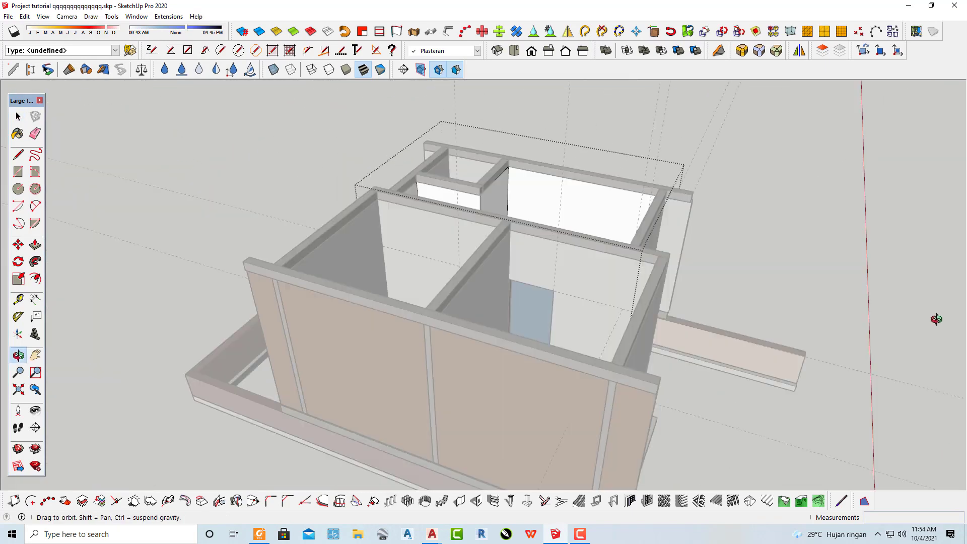
{"action": "scroll", "coordinate": [559, 354], "scroll_direction": "up", "scroll_amount": 2}
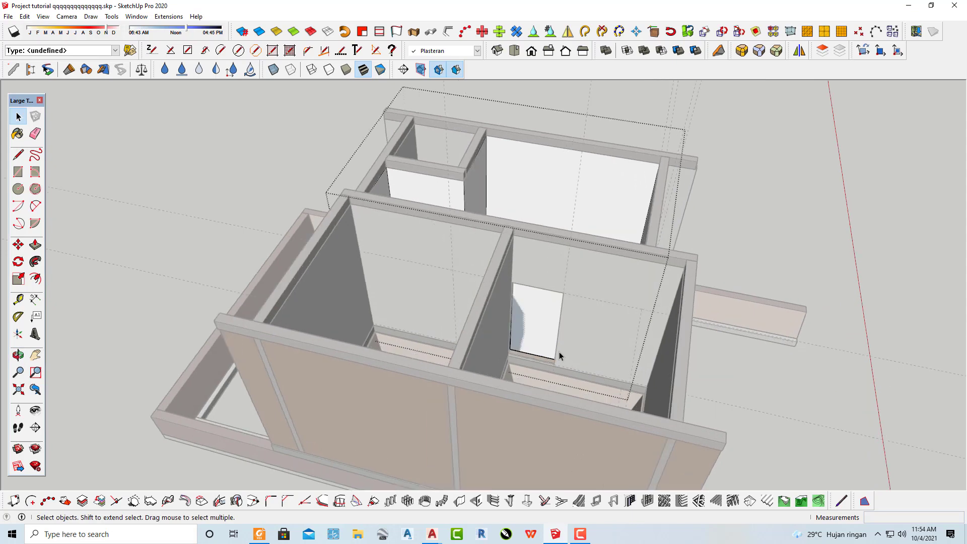
{"action": "scroll", "coordinate": [559, 354], "scroll_direction": "up", "scroll_amount": 2}
{"action": "scroll", "coordinate": [513, 328], "scroll_direction": "up", "scroll_amount": 1}
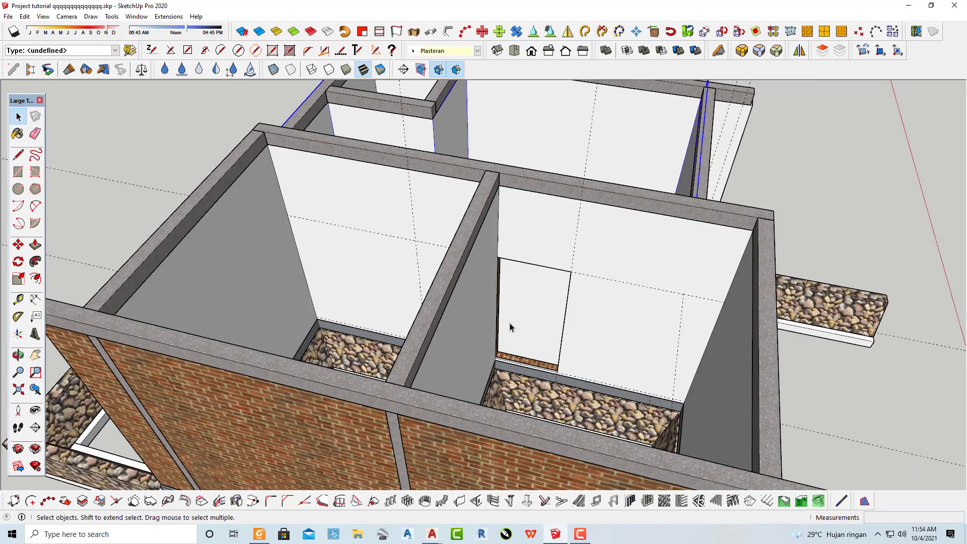
Orbit and zoom in close to the door panel's face.
{"action": "scroll", "coordinate": [510, 327], "scroll_direction": "up", "scroll_amount": 3}
{"action": "scroll", "coordinate": [541, 328], "scroll_direction": "down", "scroll_amount": 3}
{"action": "scroll", "coordinate": [531, 330], "scroll_direction": "down", "scroll_amount": 2}
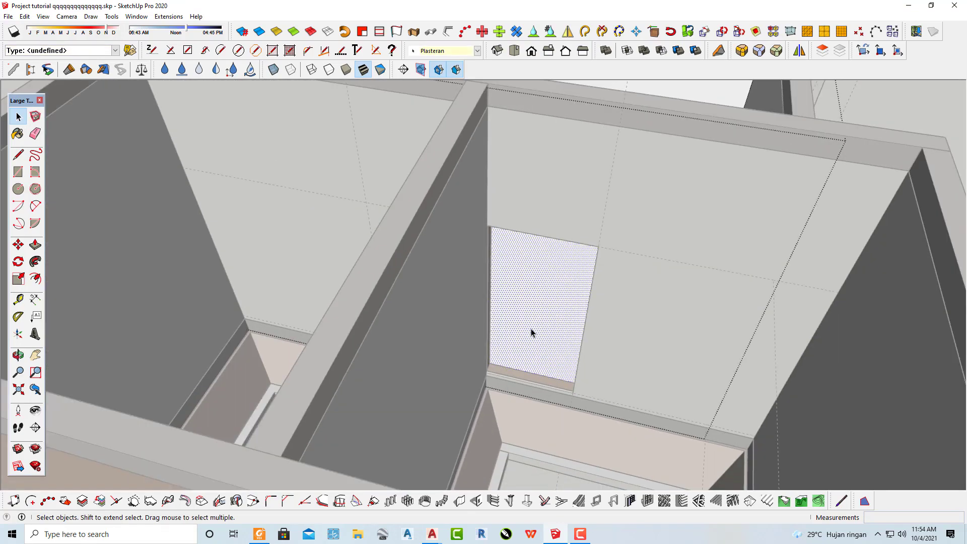
{"action": "scroll", "coordinate": [527, 332], "scroll_direction": "down", "scroll_amount": 1}
{"action": "scroll", "coordinate": [306, 370], "scroll_direction": "up", "scroll_amount": 3}
{"action": "middle_click_drag", "start_coordinate": [406, 333], "coordinate": [817, 289]}
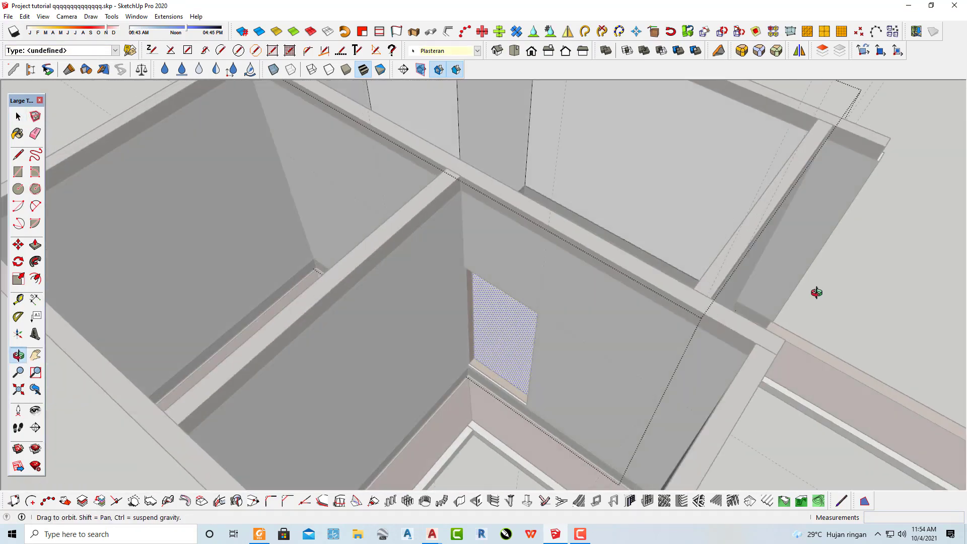
{"action": "scroll", "coordinate": [539, 330], "scroll_direction": "up", "scroll_amount": 2}
{"action": "scroll", "coordinate": [540, 331], "scroll_direction": "up", "scroll_amount": 1}
{"action": "scroll", "coordinate": [502, 342], "scroll_direction": "up", "scroll_amount": 2}
{"action": "scroll", "coordinate": [482, 369], "scroll_direction": "up", "scroll_amount": 2}
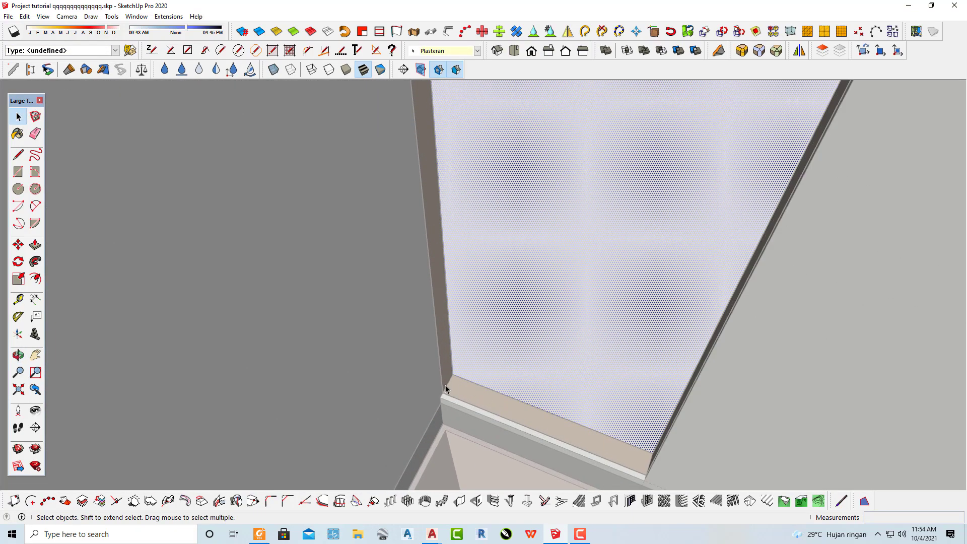
{"action": "scroll", "coordinate": [460, 380], "scroll_direction": "up", "scroll_amount": 1}
{"action": "scroll", "coordinate": [461, 381], "scroll_direction": "up", "scroll_amount": 1}
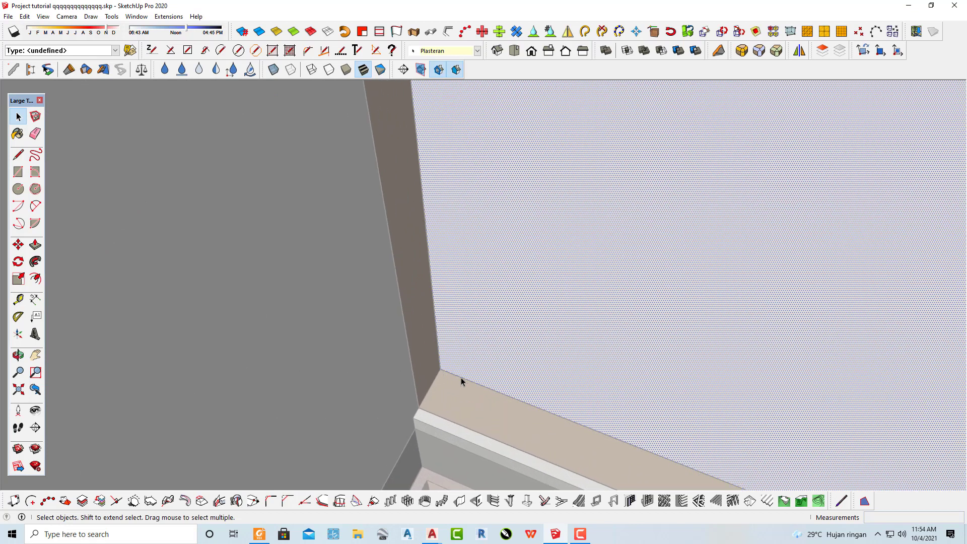
Draw a small rectangle on the door panel and recess it 2.5 cm into the wall.
{"action": "key", "text": "r"}
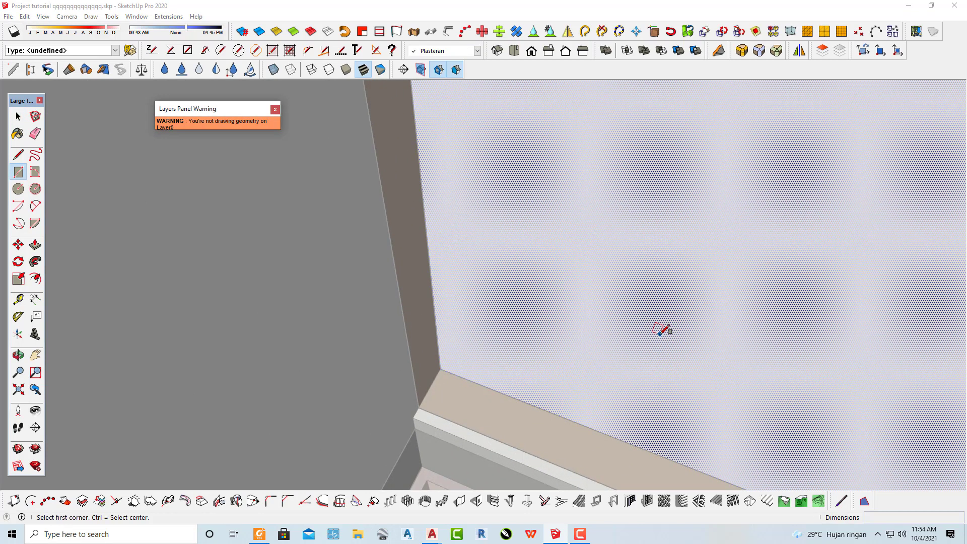
{"action": "left_click", "coordinate": [660, 330]}
{"action": "left_click", "coordinate": [796, 250]}
{"action": "key", "text": "space"}
{"action": "left_click", "coordinate": [742, 290]}
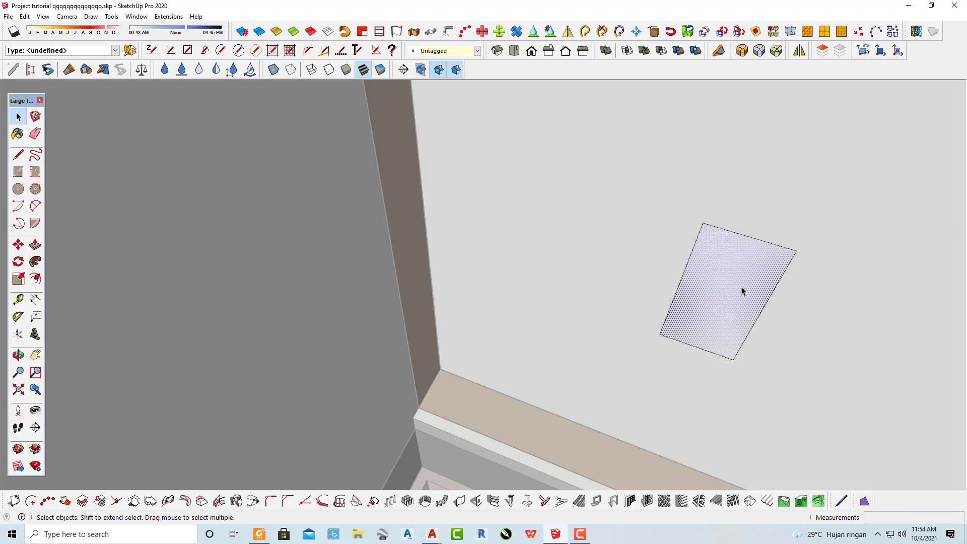
{"action": "left_click_drag", "start_coordinate": [722, 301], "coordinate": [739, 283]}
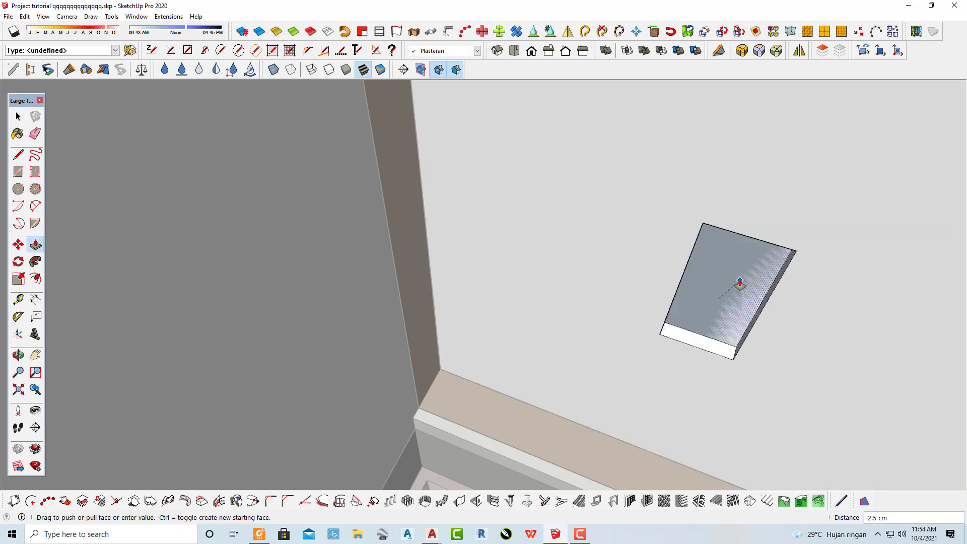
{"action": "left_click", "coordinate": [739, 282]}
{"action": "mouse_move", "coordinate": [740, 283]}
{"action": "middle_mouse_down"}
{"action": "mouse_move", "coordinate": [496, 345]}
{"action": "mouse_move", "coordinate": [522, 347]}
{"action": "middle_mouse_up"}
{"action": "scroll", "coordinate": [496, 346], "scroll_direction": "down", "scroll_amount": 3}
{"action": "scroll", "coordinate": [514, 362], "scroll_direction": "down", "scroll_amount": 5}
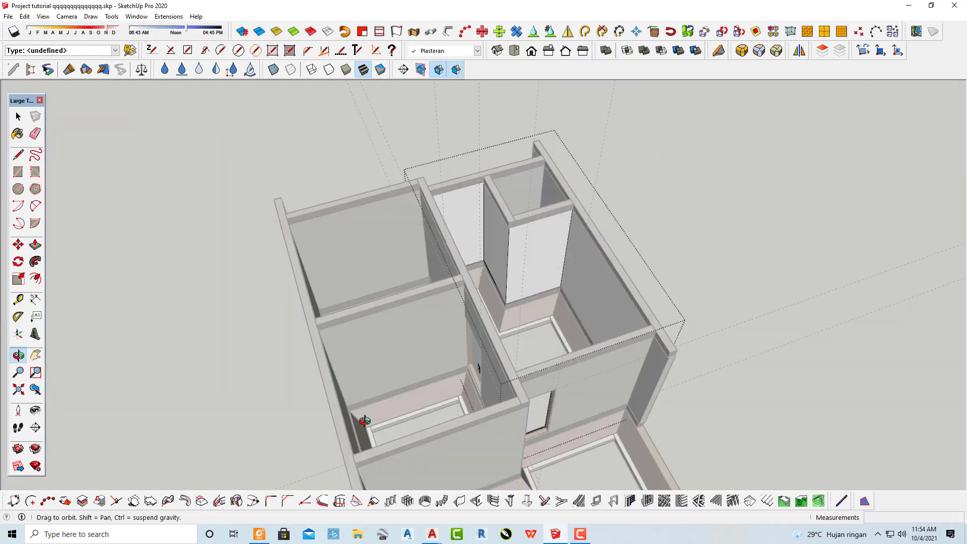
Push the narrow door panel face through the wall thickness.
{"action": "scroll", "coordinate": [384, 315], "scroll_direction": "up", "scroll_amount": 3}
{"action": "scroll", "coordinate": [319, 339], "scroll_direction": "up", "scroll_amount": 3}
{"action": "mouse_move", "coordinate": [319, 339]}
{"action": "middle_mouse_down"}
{"action": "mouse_move", "coordinate": [425, 330]}
{"action": "mouse_move", "coordinate": [855, 338]}
{"action": "middle_mouse_up"}
{"action": "scroll", "coordinate": [513, 317], "scroll_direction": "up", "scroll_amount": 3}
{"action": "scroll", "coordinate": [565, 335], "scroll_direction": "up", "scroll_amount": 3}
{"action": "scroll", "coordinate": [550, 332], "scroll_direction": "up", "scroll_amount": 2}
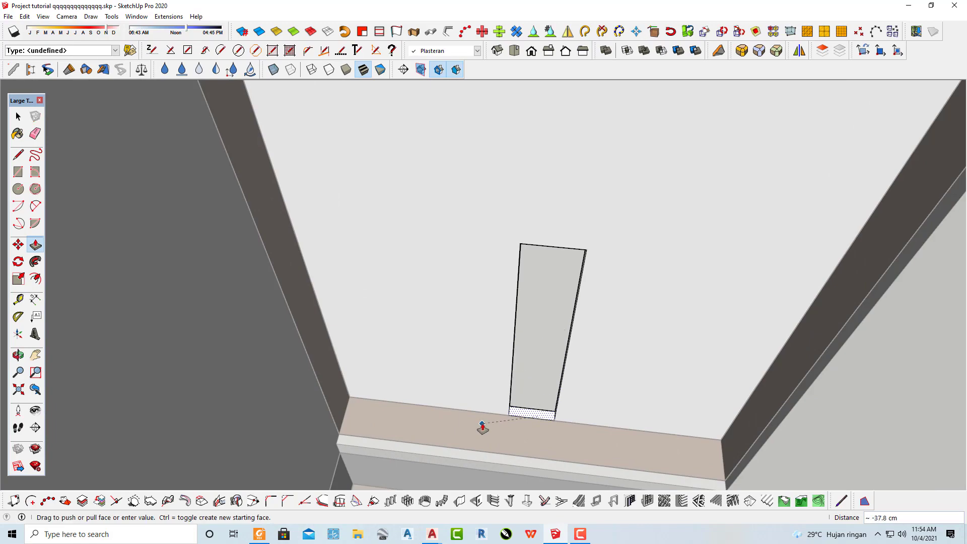
{"action": "mouse_move", "coordinate": [496, 420]}
{"action": "middle_mouse_down"}
{"action": "mouse_move", "coordinate": [577, 382]}
{"action": "mouse_move", "coordinate": [625, 372]}
{"action": "middle_mouse_up"}
{"action": "scroll", "coordinate": [608, 294], "scroll_direction": "up", "scroll_amount": 2}
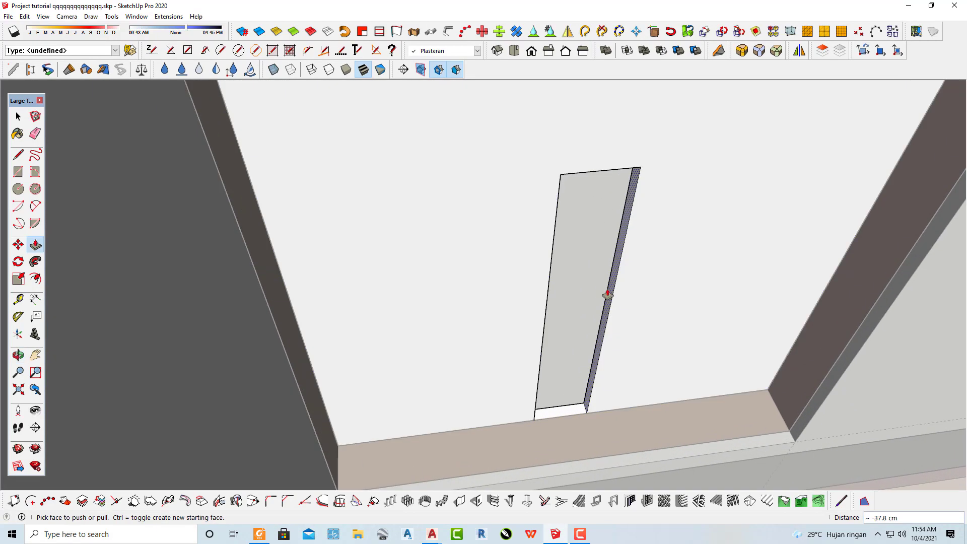
{"action": "left_click_drag", "start_coordinate": [623, 294], "coordinate": [806, 334]}
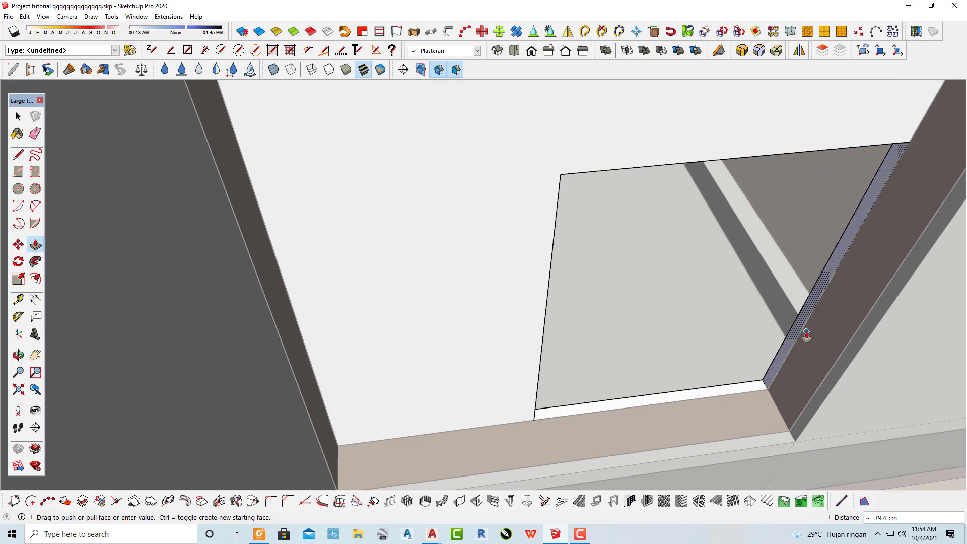
{"action": "mouse_move", "coordinate": [740, 347]}
{"action": "middle_mouse_down"}
{"action": "mouse_move", "coordinate": [390, 332]}
{"action": "mouse_move", "coordinate": [423, 328]}
{"action": "middle_mouse_up"}
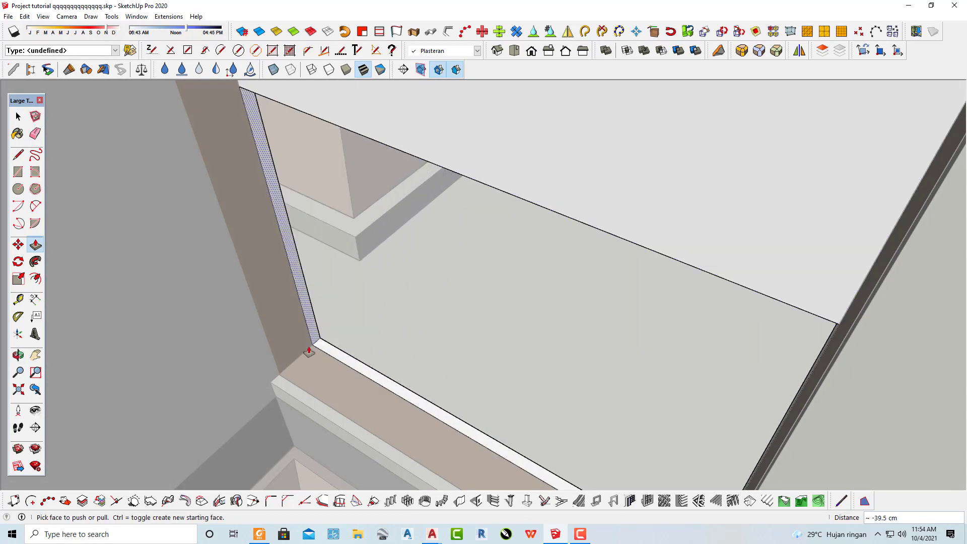
Push the window panel face through the wall to cut the window opening.
{"action": "mouse_move", "coordinate": [562, 334]}
{"action": "middle_mouse_down"}
{"action": "mouse_move", "coordinate": [635, 339]}
{"action": "mouse_move", "coordinate": [624, 328]}
{"action": "mouse_move", "coordinate": [671, 285]}
{"action": "mouse_move", "coordinate": [658, 330]}
{"action": "mouse_move", "coordinate": [544, 395]}
{"action": "mouse_move", "coordinate": [557, 322]}
{"action": "mouse_move", "coordinate": [453, 320]}
{"action": "mouse_move", "coordinate": [399, 205]}
{"action": "mouse_move", "coordinate": [369, 88]}
{"action": "middle_mouse_up"}
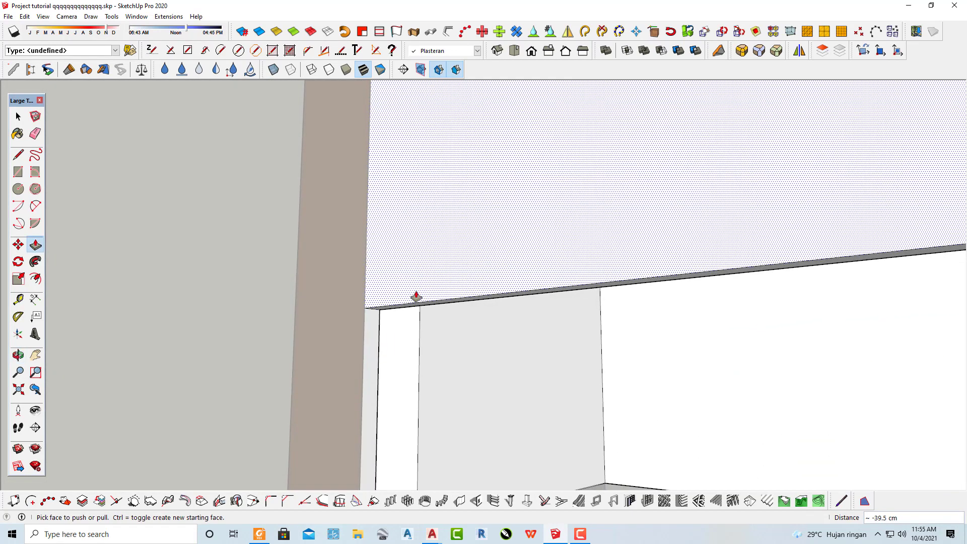
{"action": "left_click", "coordinate": [421, 308]}
{"action": "scroll", "coordinate": [414, 309], "scroll_direction": "up", "scroll_amount": 2}
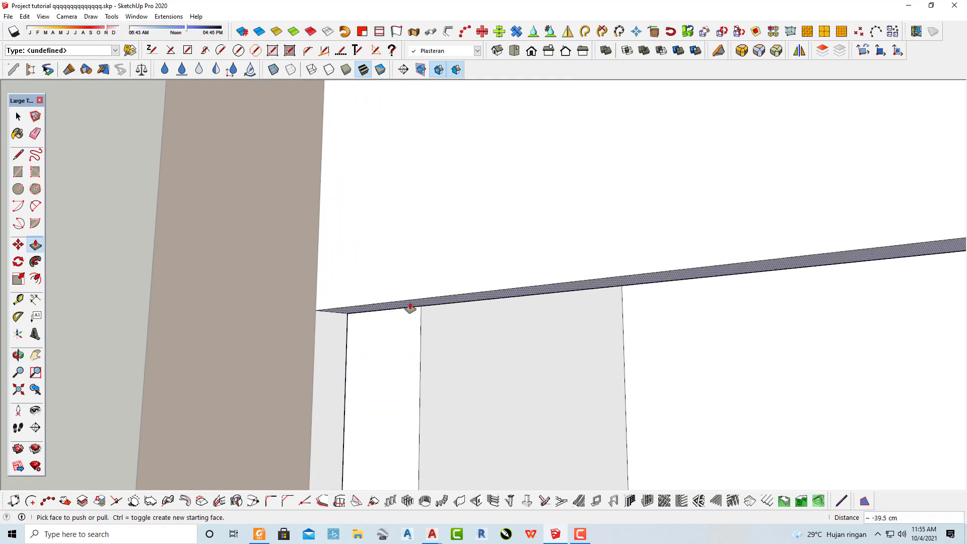
{"action": "scroll", "coordinate": [410, 307], "scroll_direction": "up", "scroll_amount": 2}
{"action": "scroll", "coordinate": [410, 306], "scroll_direction": "down", "scroll_amount": 1}
{"action": "scroll", "coordinate": [410, 270], "scroll_direction": "down", "scroll_amount": 2}
{"action": "scroll", "coordinate": [409, 226], "scroll_direction": "down", "scroll_amount": 2}
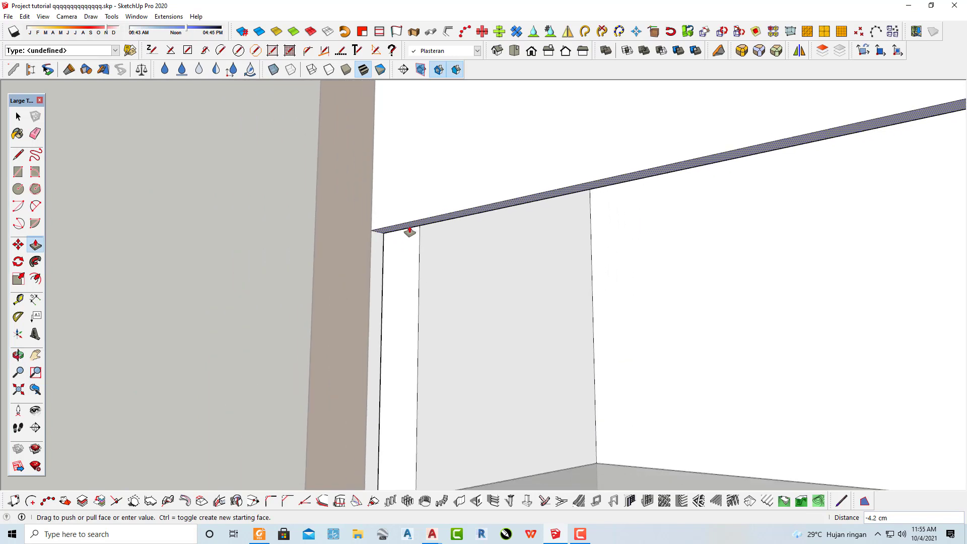
{"action": "scroll", "coordinate": [404, 229], "scroll_direction": "down", "scroll_amount": 2}
{"action": "scroll", "coordinate": [411, 195], "scroll_direction": "down", "scroll_amount": 2}
{"action": "mouse_move", "coordinate": [409, 181]}
{"action": "middle_mouse_down"}
{"action": "mouse_move", "coordinate": [413, 483]}
{"action": "mouse_move", "coordinate": [416, 273]}
{"action": "mouse_move", "coordinate": [453, 266]}
{"action": "mouse_move", "coordinate": [447, 259]}
{"action": "middle_mouse_up"}
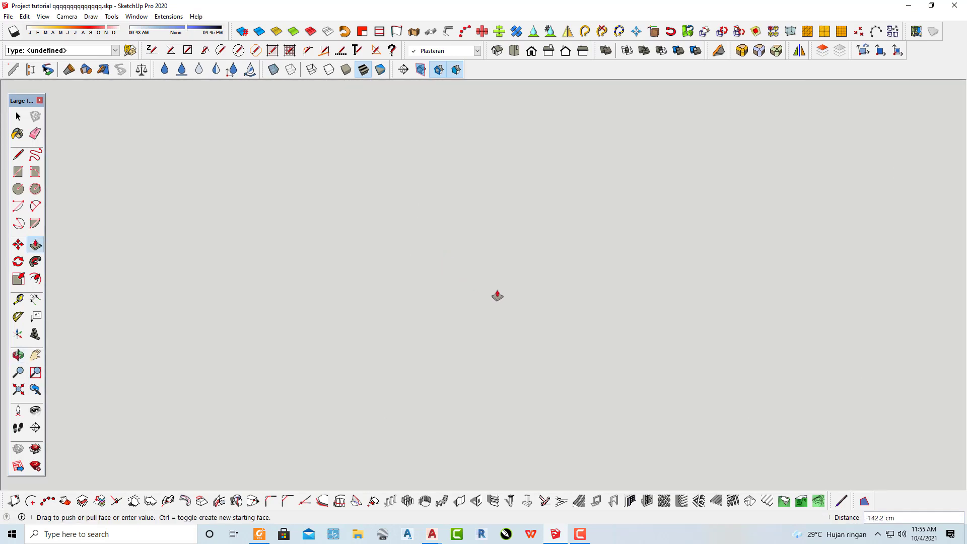
{"action": "left_click", "coordinate": [497, 52]}
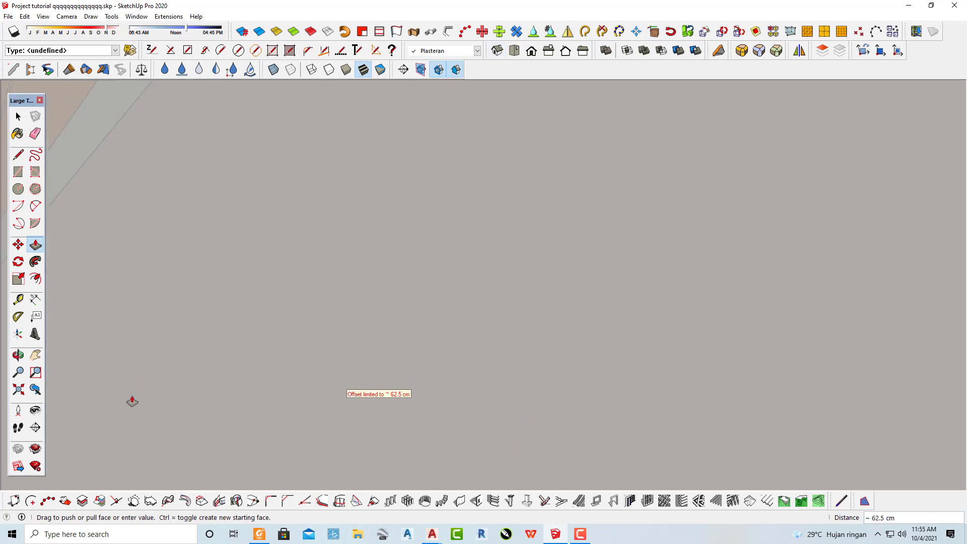
Orbit and zoom over the house from above to check the cut openings.
{"action": "scroll", "coordinate": [132, 401], "scroll_direction": "down", "scroll_amount": 3}
{"action": "scroll", "coordinate": [451, 369], "scroll_direction": "down", "scroll_amount": 3}
{"action": "scroll", "coordinate": [360, 309], "scroll_direction": "down", "scroll_amount": 2}
{"action": "scroll", "coordinate": [401, 297], "scroll_direction": "down", "scroll_amount": 1}
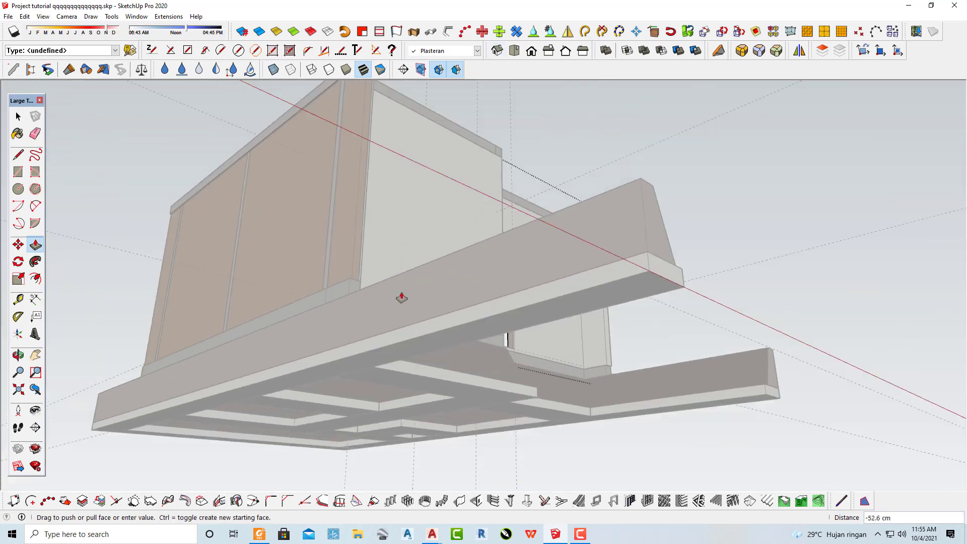
{"action": "middle_click_drag", "start_coordinate": [401, 297], "coordinate": [438, 383]}
{"action": "scroll", "coordinate": [524, 328], "scroll_direction": "up", "scroll_amount": 2}
{"action": "scroll", "coordinate": [481, 304], "scroll_direction": "up", "scroll_amount": 2}
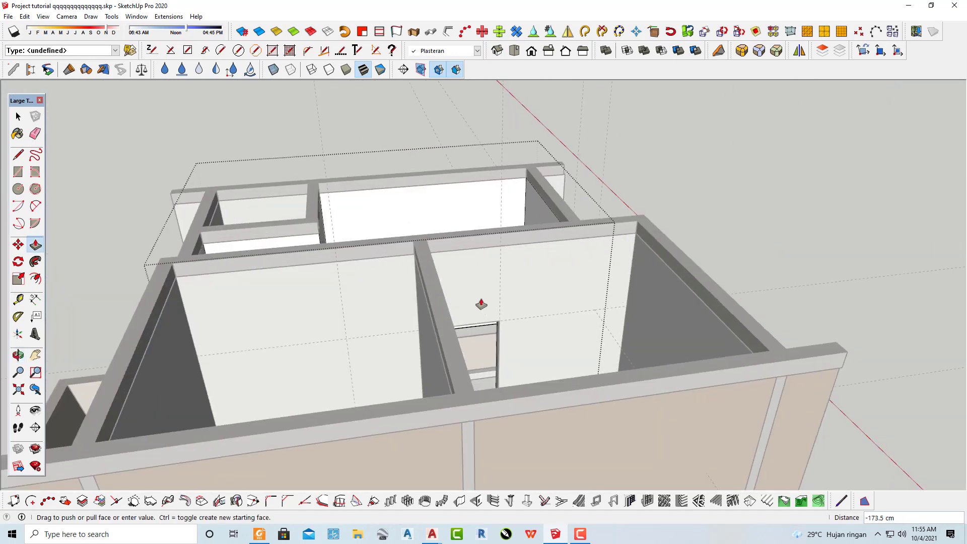
{"action": "scroll", "coordinate": [481, 304], "scroll_direction": "up", "scroll_amount": 3}
{"action": "scroll", "coordinate": [485, 349], "scroll_direction": "up", "scroll_amount": 3}
{"action": "mouse_move", "coordinate": [478, 311]}
{"action": "middle_mouse_down"}
{"action": "mouse_move", "coordinate": [481, 281]}
{"action": "mouse_move", "coordinate": [482, 317]}
{"action": "mouse_move", "coordinate": [453, 313]}
{"action": "middle_mouse_up"}
{"action": "scroll", "coordinate": [478, 287], "scroll_direction": "up", "scroll_amount": 3}
{"action": "scroll", "coordinate": [486, 308], "scroll_direction": "up", "scroll_amount": 2}
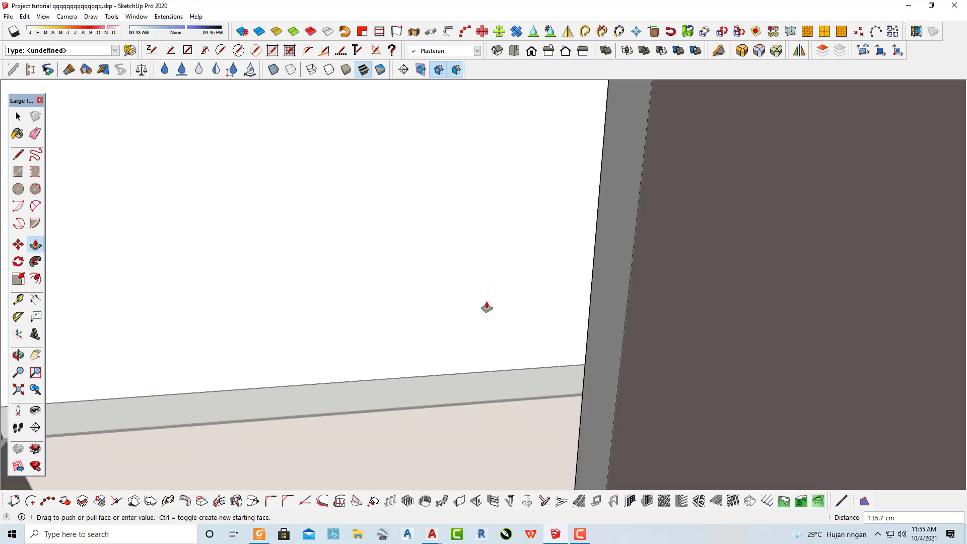
{"action": "scroll", "coordinate": [486, 307], "scroll_direction": "down", "scroll_amount": 3}
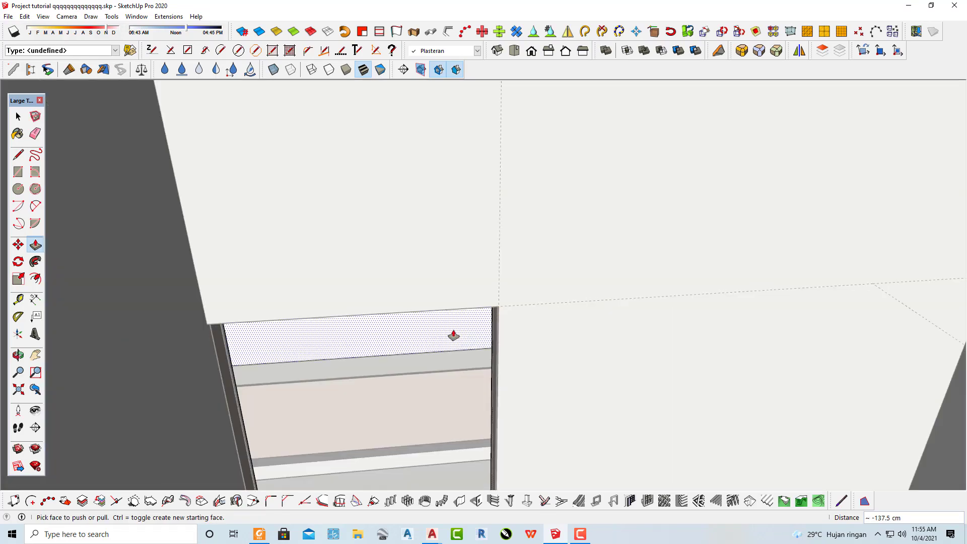
{"action": "scroll", "coordinate": [443, 362], "scroll_direction": "down", "scroll_amount": 3}
{"action": "scroll", "coordinate": [774, 183], "scroll_direction": "down", "scroll_amount": 3}
Orbit in for a close look at the finished window opening.
{"action": "mouse_move", "coordinate": [766, 248]}
{"action": "middle_mouse_down"}
{"action": "mouse_move", "coordinate": [222, 394]}
{"action": "mouse_move", "coordinate": [367, 302]}
{"action": "mouse_move", "coordinate": [503, 326]}
{"action": "mouse_move", "coordinate": [479, 352]}
{"action": "middle_mouse_up"}
{"action": "scroll", "coordinate": [434, 250], "scroll_direction": "up", "scroll_amount": 3}
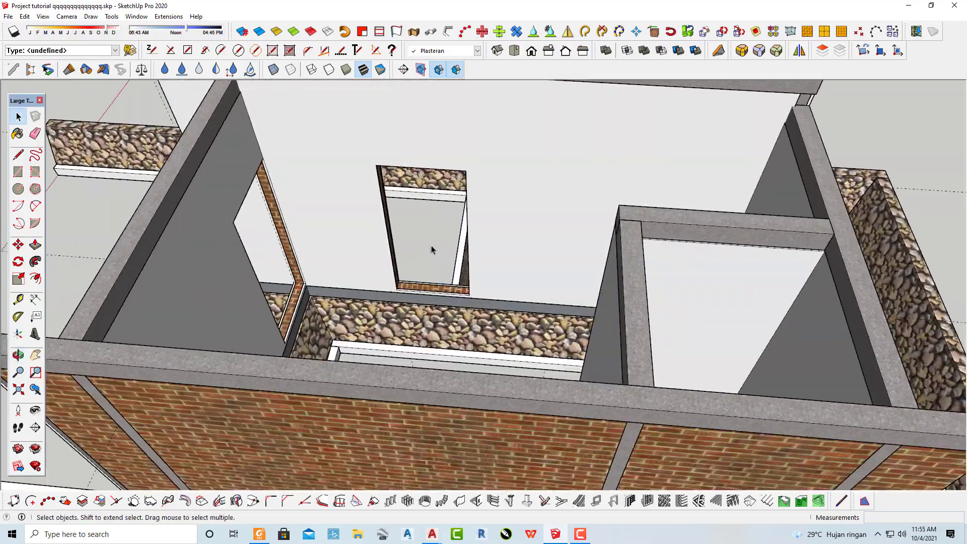
{"action": "scroll", "coordinate": [358, 272], "scroll_direction": "up", "scroll_amount": 3}
{"action": "mouse_move", "coordinate": [358, 272]}
{"action": "middle_mouse_down"}
{"action": "mouse_move", "coordinate": [635, 309]}
{"action": "mouse_move", "coordinate": [591, 156]}
{"action": "mouse_move", "coordinate": [577, 458]}
{"action": "mouse_move", "coordinate": [798, 380]}
{"action": "middle_mouse_up"}
{"action": "scroll", "coordinate": [495, 446], "scroll_direction": "down", "scroll_amount": 3}
{"action": "scroll", "coordinate": [554, 436], "scroll_direction": "down", "scroll_amount": 2}
{"action": "scroll", "coordinate": [361, 274], "scroll_direction": "up", "scroll_amount": 3}
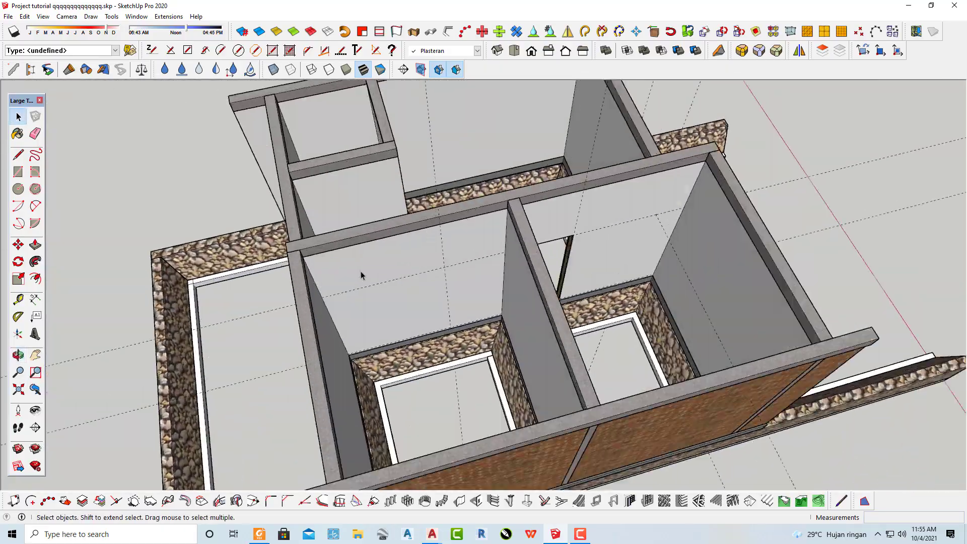
{"action": "scroll", "coordinate": [471, 304], "scroll_direction": "up", "scroll_amount": 3}
{"action": "scroll", "coordinate": [470, 303], "scroll_direction": "up", "scroll_amount": 3}
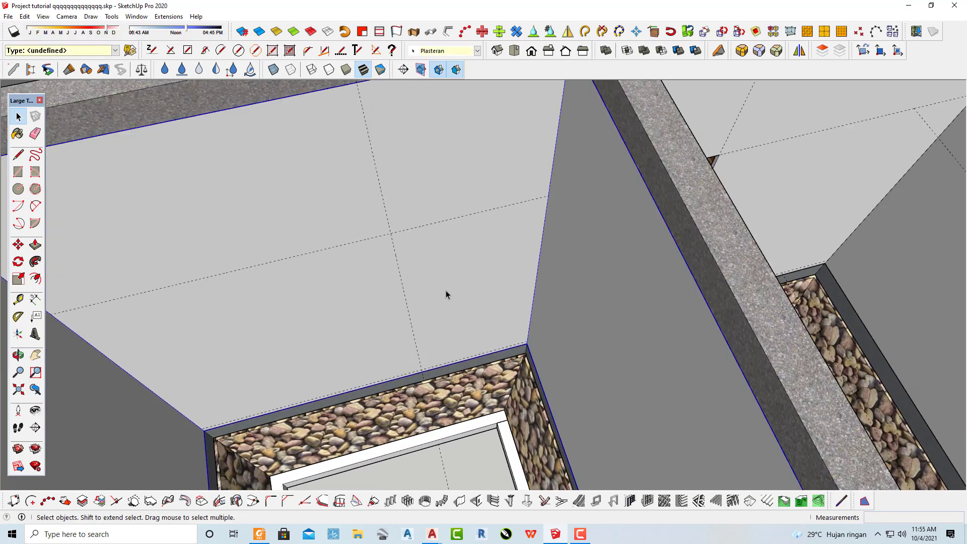
Open the 1001bit Create Wall Opening tool set to 90 × 200 cm.
{"action": "left_click", "coordinate": [477, 501]}
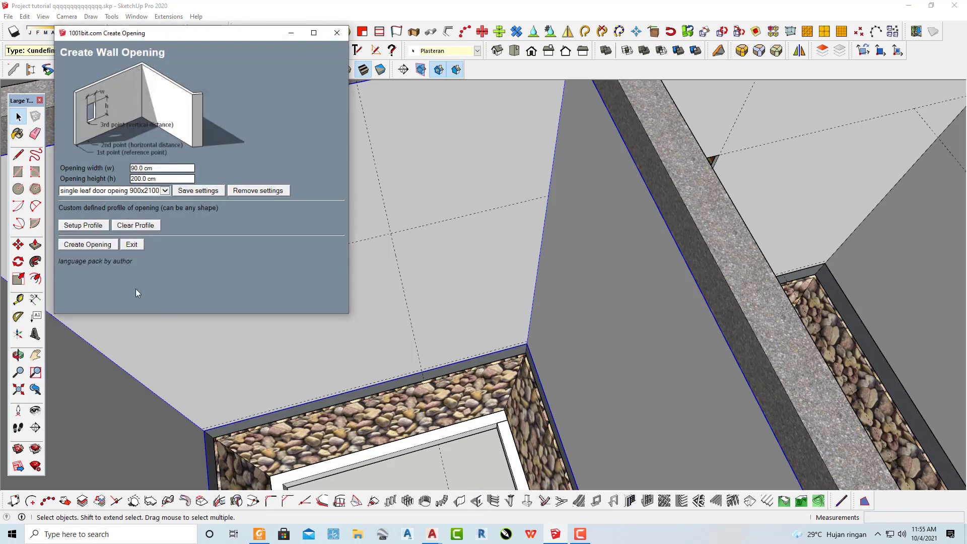
{"action": "scroll", "coordinate": [413, 358], "scroll_direction": "up", "scroll_amount": 3}
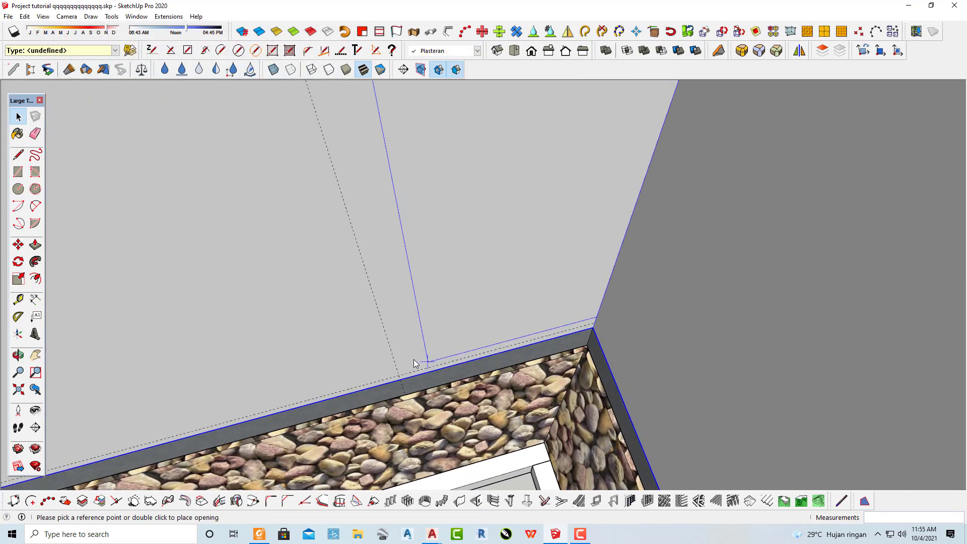
{"action": "scroll", "coordinate": [396, 382], "scroll_direction": "up", "scroll_amount": 2}
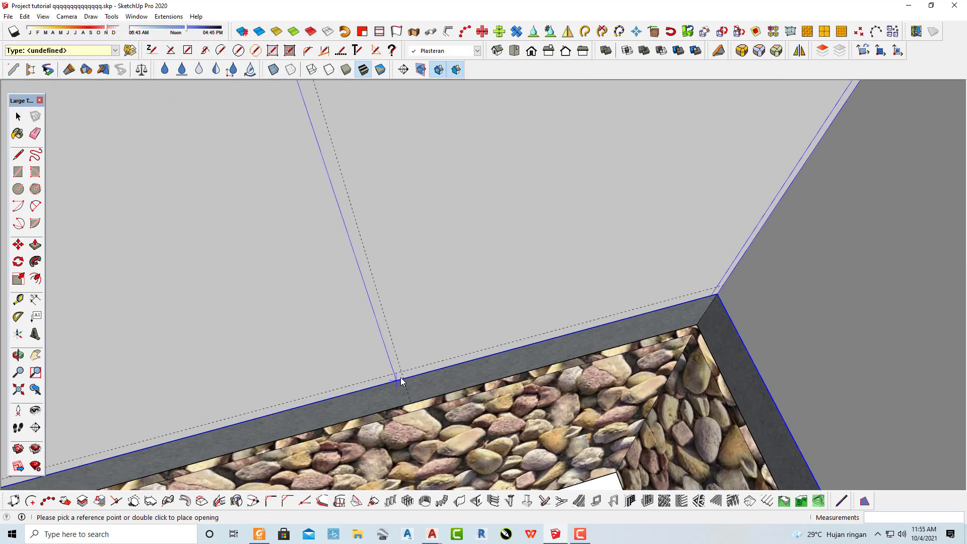
{"action": "scroll", "coordinate": [402, 373], "scroll_direction": "up", "scroll_amount": 2}
{"action": "middle_click_drag", "start_coordinate": [376, 350], "coordinate": [250, 343]}
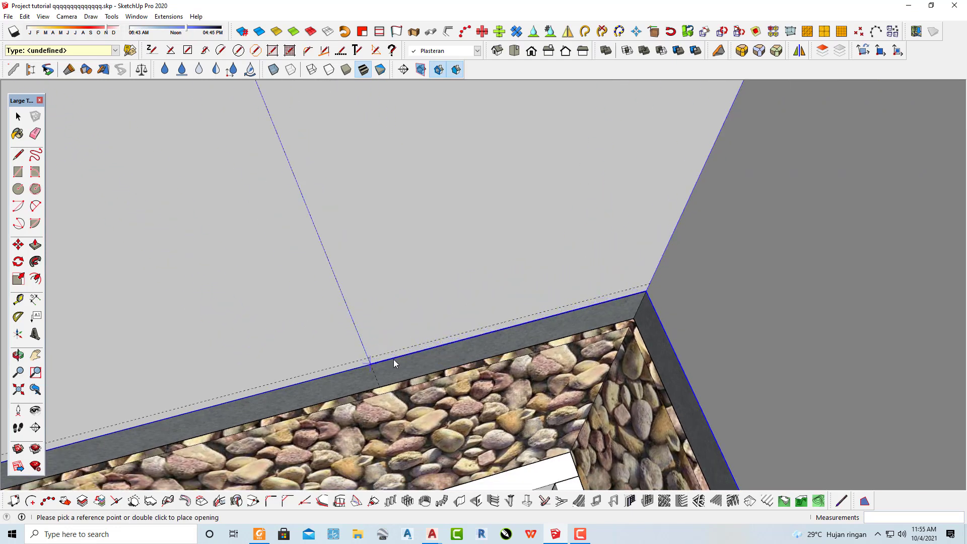
Place a Tape Measure guide 5 cm from the wall edge.
{"action": "key", "text": "space"}
{"action": "scroll", "coordinate": [394, 363], "scroll_direction": "up", "scroll_amount": 1}
{"action": "scroll", "coordinate": [394, 361], "scroll_direction": "up", "scroll_amount": 2}
{"action": "key", "text": "t"}
{"action": "scroll", "coordinate": [392, 358], "scroll_direction": "up", "scroll_amount": 2}
{"action": "scroll", "coordinate": [390, 353], "scroll_direction": "up", "scroll_amount": 2}
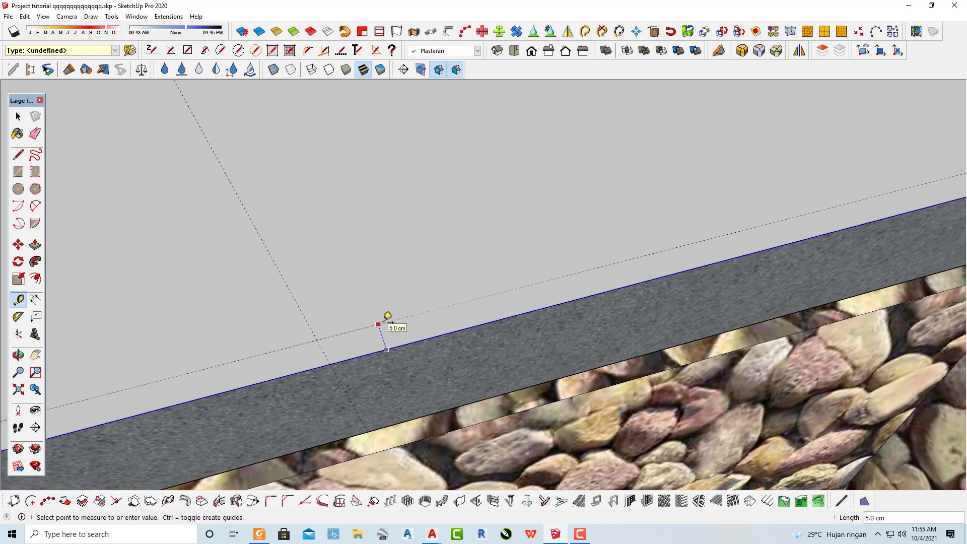
{"action": "scroll", "coordinate": [468, 294], "scroll_direction": "down", "scroll_amount": 1}
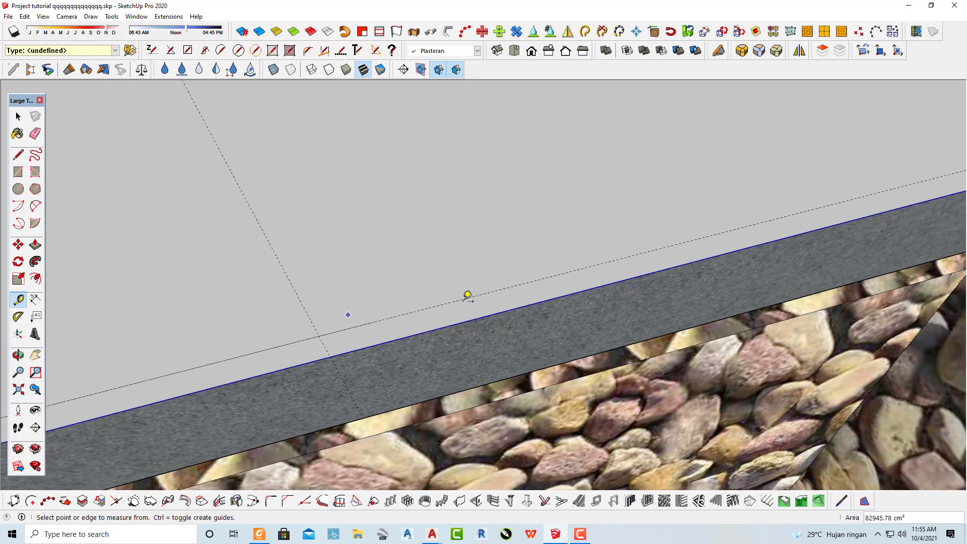
{"action": "scroll", "coordinate": [658, 248], "scroll_direction": "down", "scroll_amount": 1}
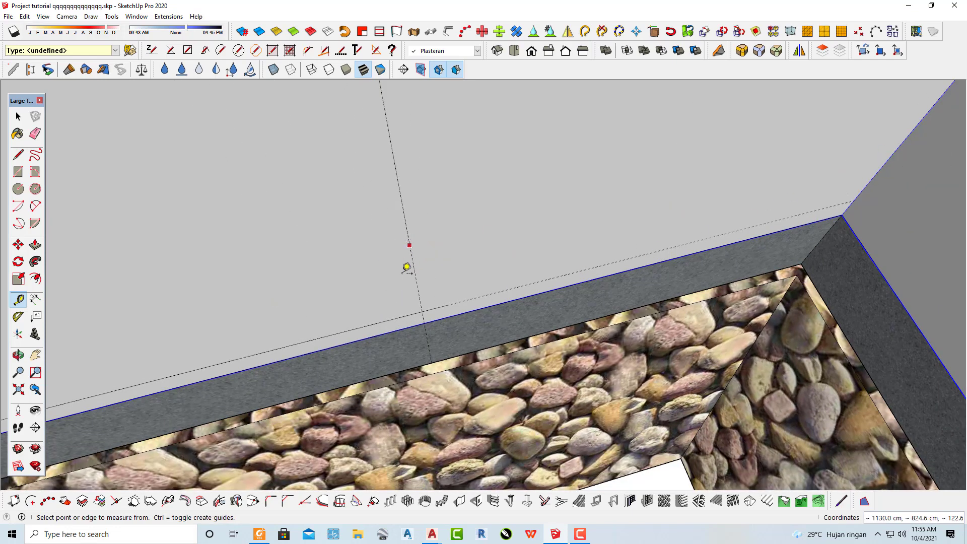
Reopen the wall opening tool, start placing the opening, then cancel it.
{"action": "left_click", "coordinate": [477, 501]}
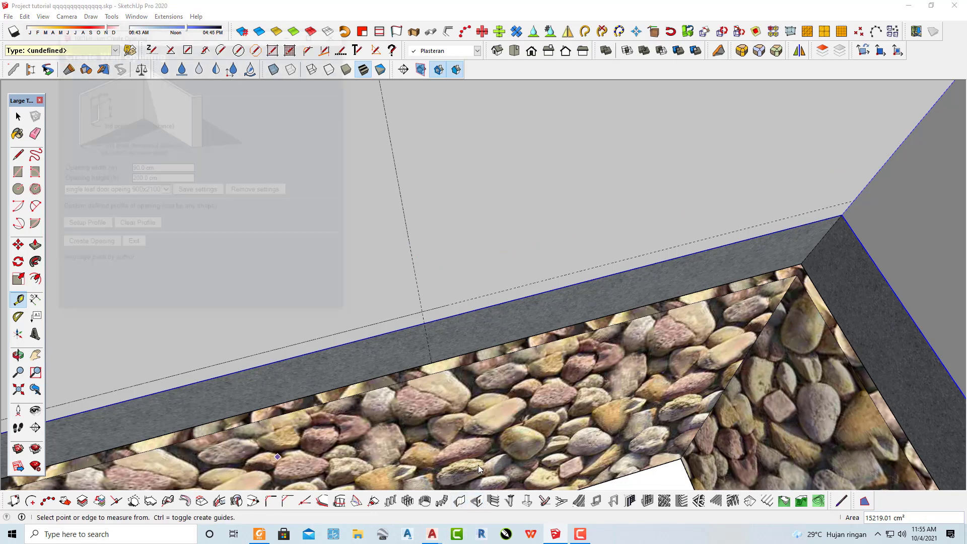
{"action": "left_click", "coordinate": [82, 247]}
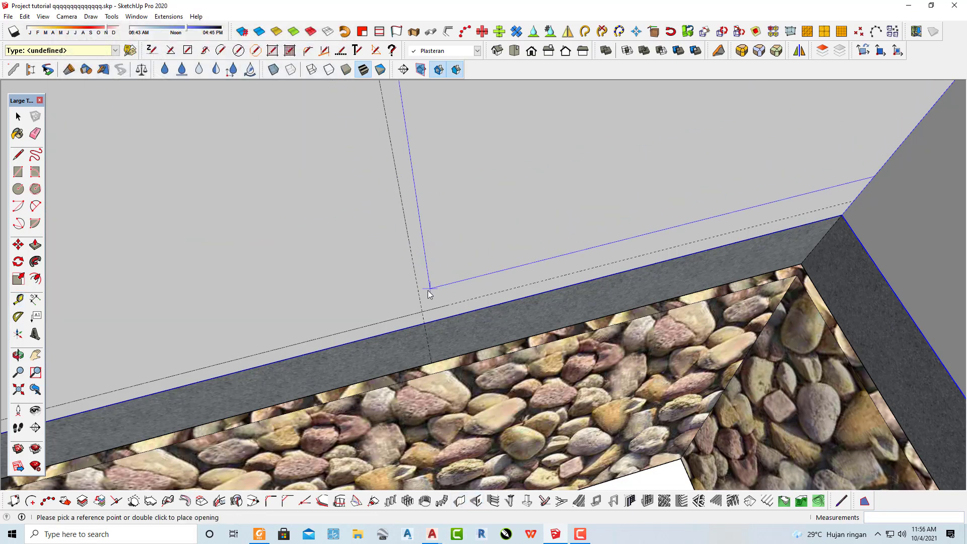
{"action": "key", "text": "Escape"}
{"action": "mouse_move", "coordinate": [398, 317]}
{"action": "middle_mouse_down"}
{"action": "mouse_move", "coordinate": [518, 220]}
{"action": "mouse_move", "coordinate": [502, 287]}
{"action": "middle_mouse_up"}
Draw a small rectangle on the wall face.
{"action": "key", "text": "r"}
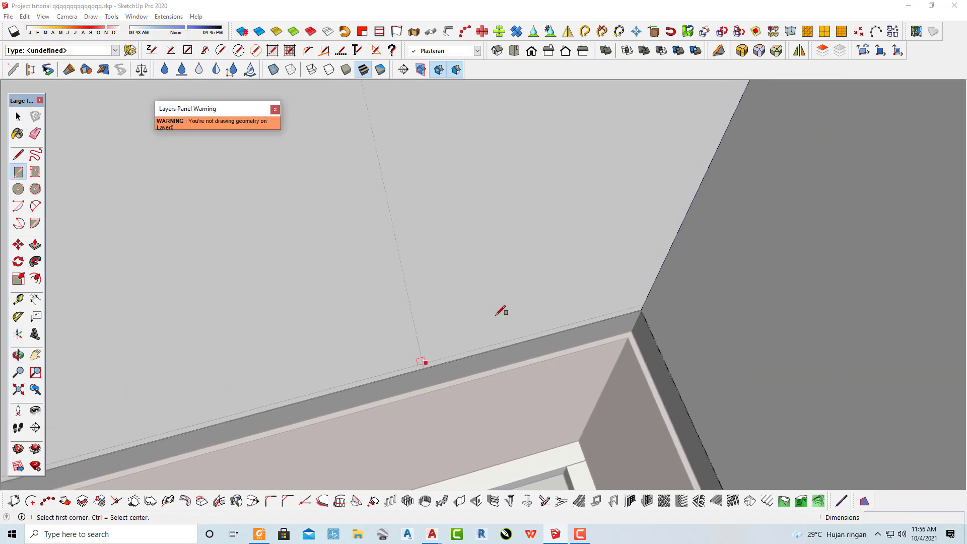
{"action": "left_click", "coordinate": [512, 287]}
{"action": "middle_click_drag", "start_coordinate": [567, 215], "coordinate": [391, 248]}
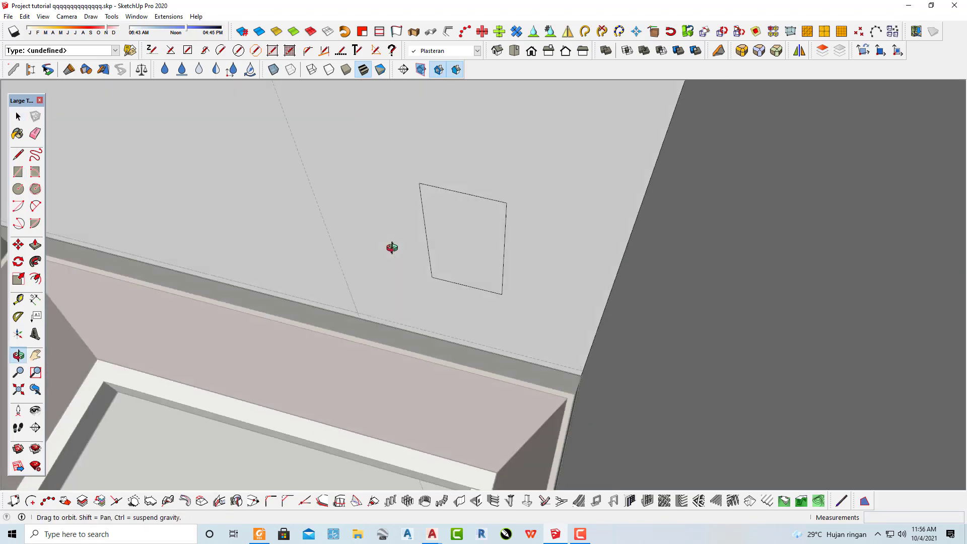
{"action": "key", "text": "space"}
Push/Pull the small rectangle 3 cm into the wall.
{"action": "key", "text": "p"}
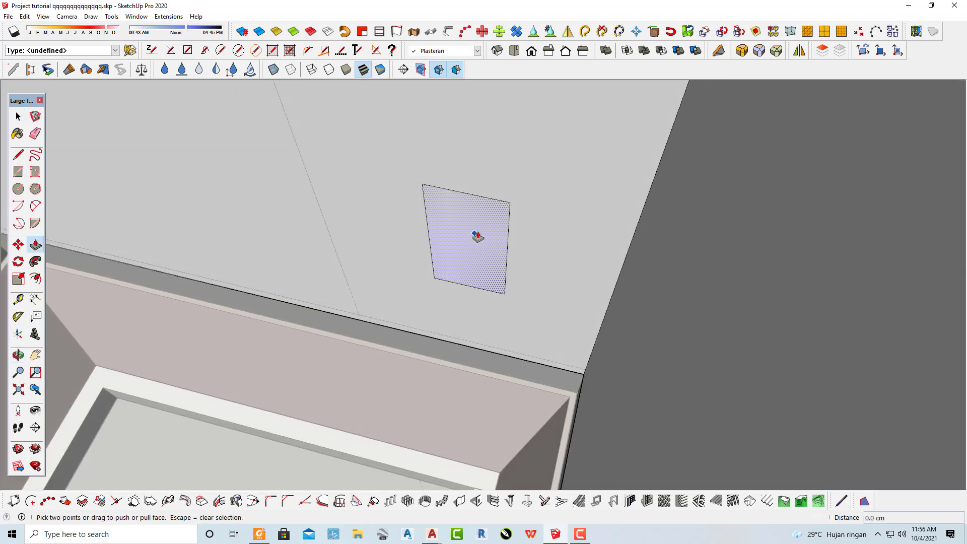
{"action": "left_click_drag", "start_coordinate": [470, 236], "coordinate": [455, 275]}
{"action": "type", "text": "-3"}
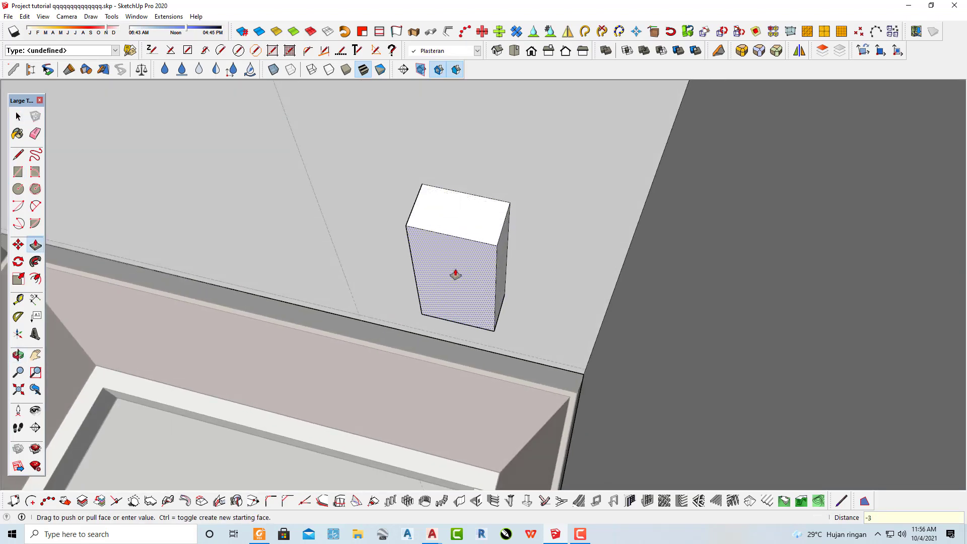
{"action": "key", "text": "Return"}
{"action": "scroll", "coordinate": [459, 252], "scroll_direction": "up", "scroll_amount": 1}
{"action": "scroll", "coordinate": [539, 252], "scroll_direction": "up", "scroll_amount": 3}
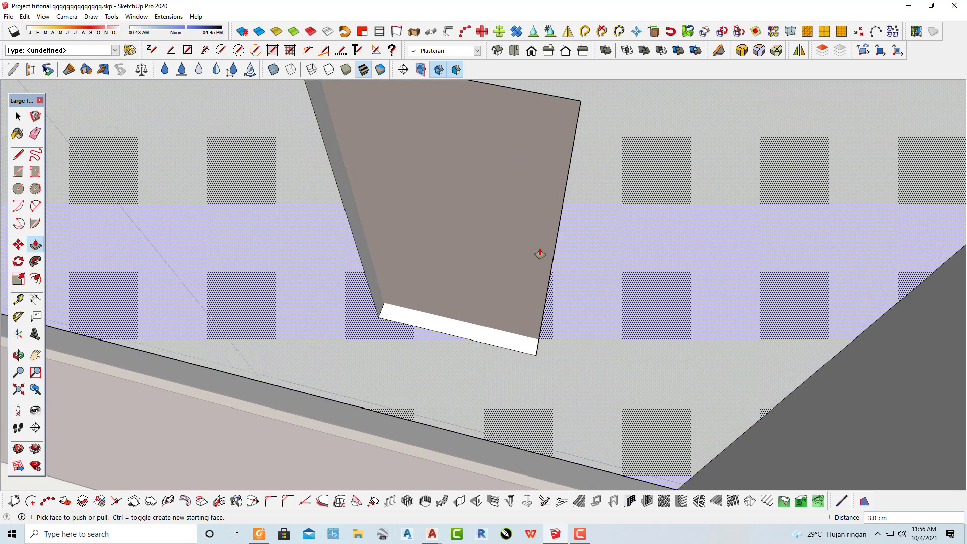
{"action": "scroll", "coordinate": [461, 301], "scroll_direction": "up", "scroll_amount": 2}
{"action": "scroll", "coordinate": [453, 302], "scroll_direction": "down", "scroll_amount": 3}
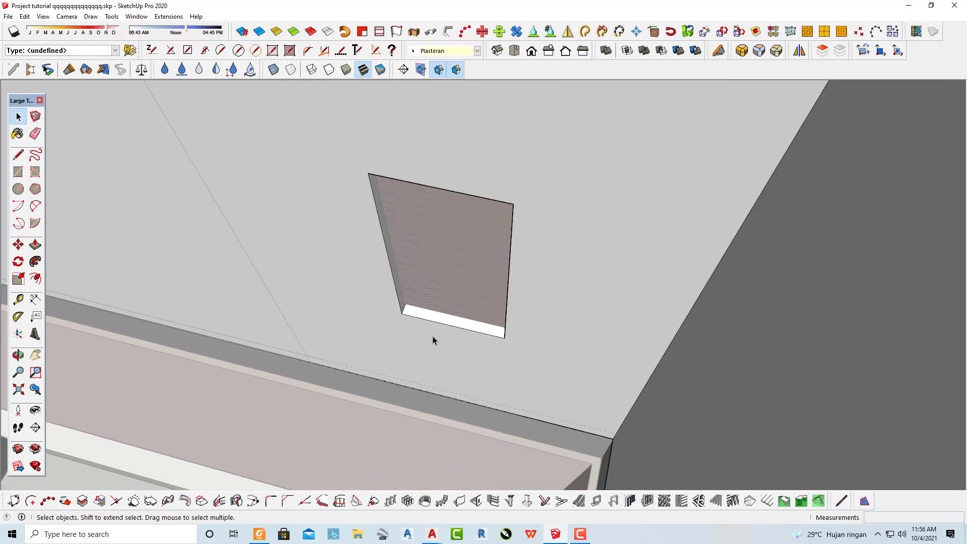
{"action": "scroll", "coordinate": [341, 434], "scroll_direction": "down", "scroll_amount": 2}
{"action": "scroll", "coordinate": [341, 434], "scroll_direction": "down", "scroll_amount": 2}
{"action": "scroll", "coordinate": [382, 418], "scroll_direction": "up", "scroll_amount": 6}
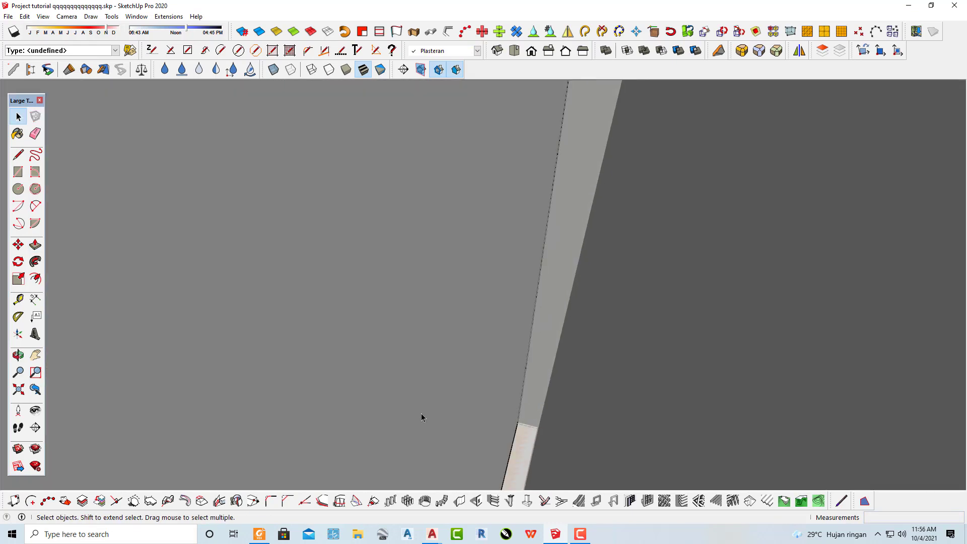
Zoom to the whole model and orbit to a top-down view of the walls.
{"action": "mouse_move", "coordinate": [421, 413]}
{"action": "middle_mouse_down"}
{"action": "mouse_move", "coordinate": [640, 410]}
{"action": "mouse_move", "coordinate": [518, 85]}
{"action": "middle_mouse_up"}
{"action": "left_click", "coordinate": [494, 53]}
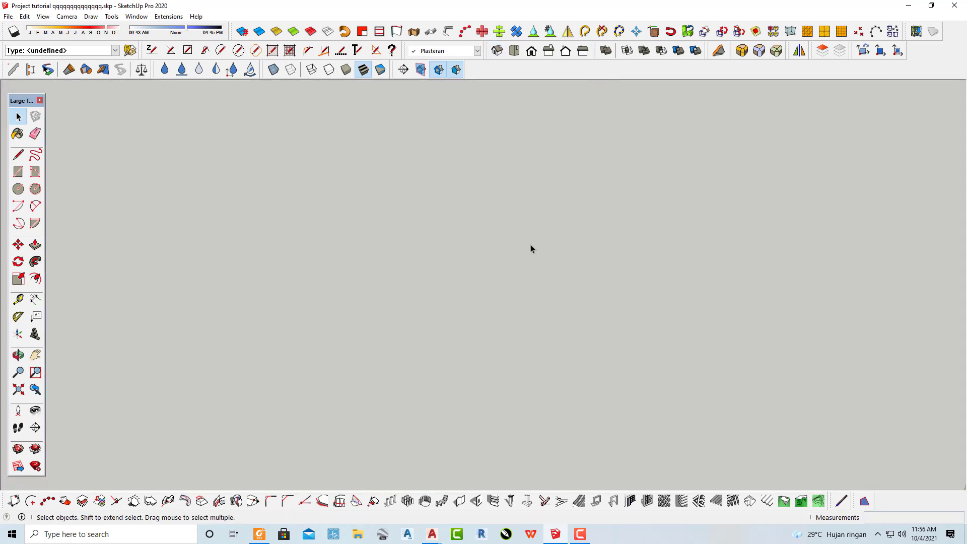
{"action": "left_click", "coordinate": [16, 397]}
{"action": "mouse_move", "coordinate": [201, 302]}
{"action": "middle_mouse_down"}
{"action": "mouse_move", "coordinate": [303, 132]}
{"action": "mouse_move", "coordinate": [550, 340]}
{"action": "middle_mouse_up"}
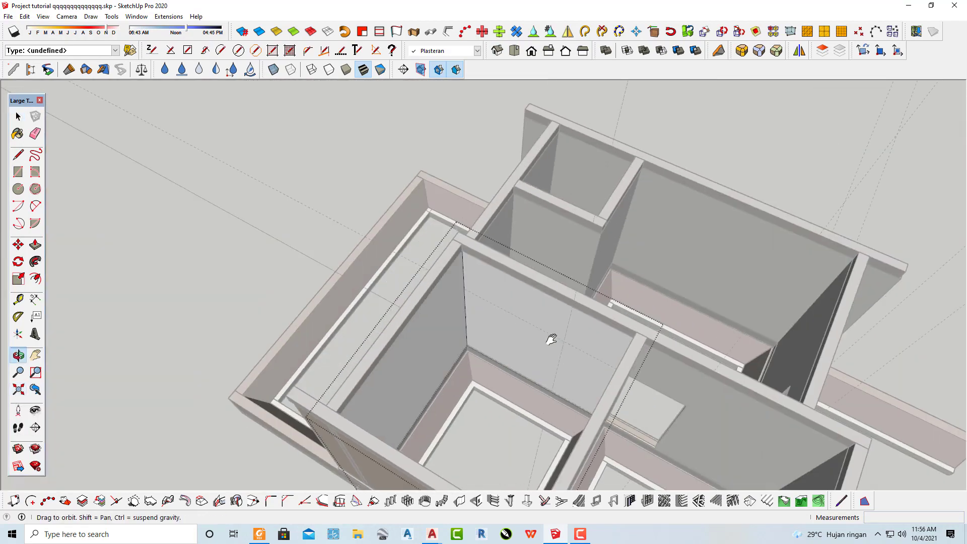
Draw a second small rectangle on another wall face.
{"action": "key", "text": "space"}
{"action": "scroll", "coordinate": [664, 237], "scroll_direction": "up", "scroll_amount": 3}
{"action": "middle_click_drag", "start_coordinate": [664, 237], "coordinate": [505, 322]}
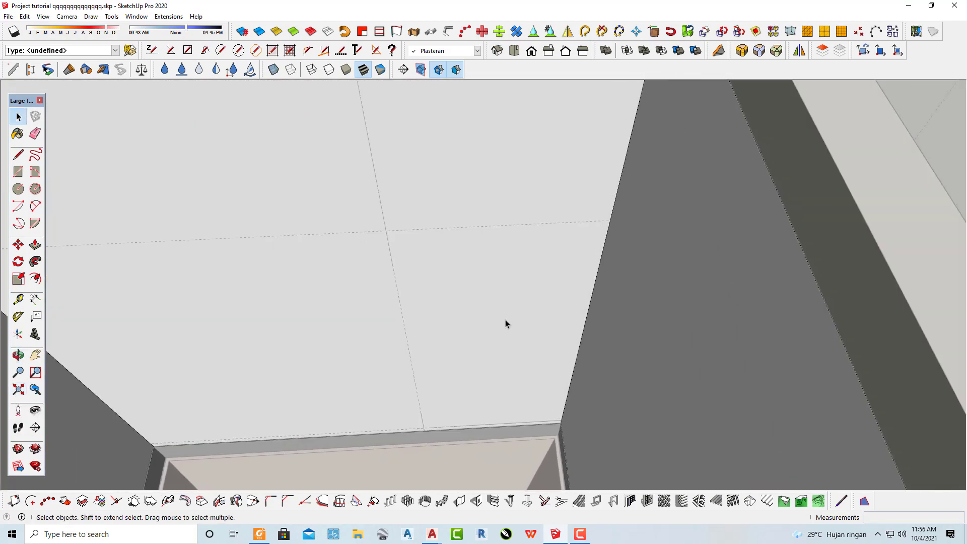
{"action": "key", "text": "r"}
{"action": "left_click", "coordinate": [476, 345]}
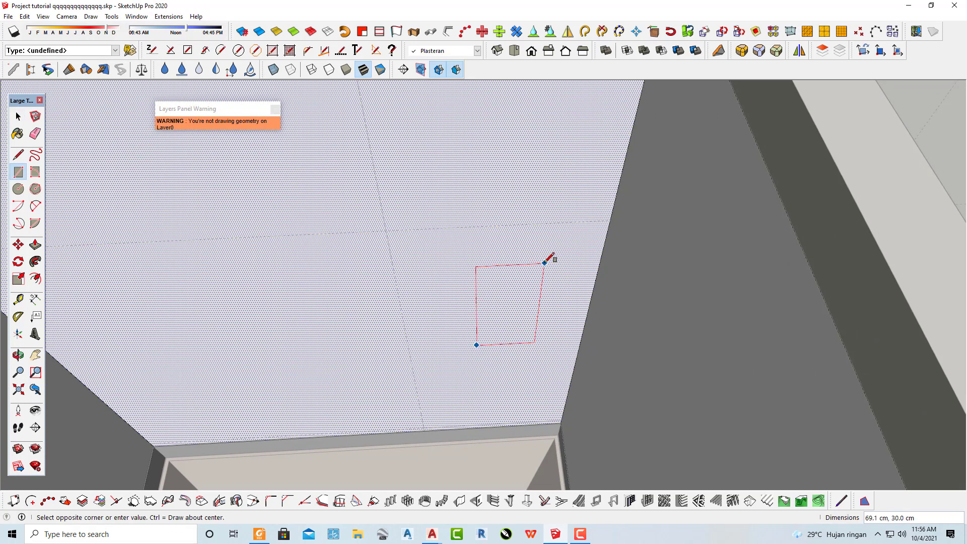
{"action": "left_click", "coordinate": [534, 300]}
{"action": "key", "text": "space"}
{"action": "scroll", "coordinate": [518, 309], "scroll_direction": "up", "scroll_amount": 2}
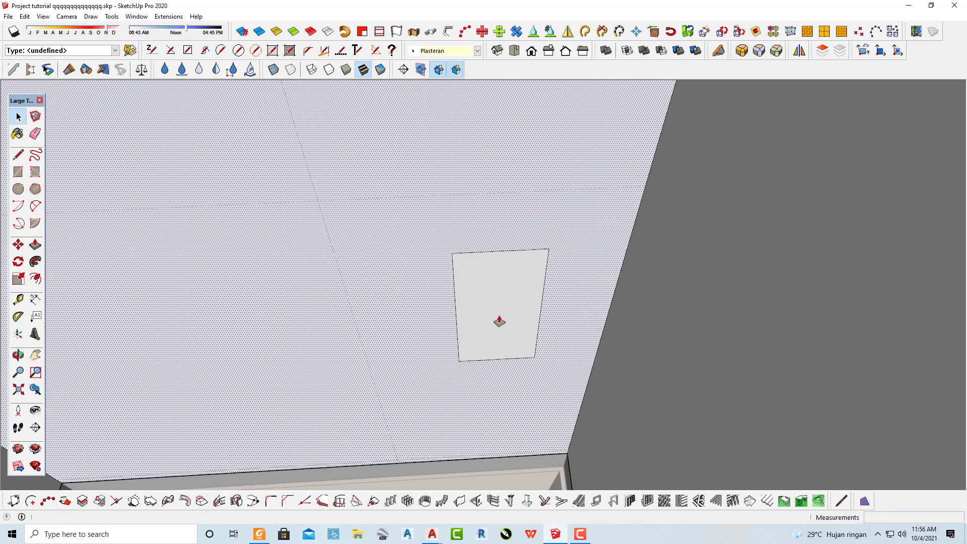
Push the new rectangle about 2.5 cm into the wall.
{"action": "left_click", "coordinate": [498, 320]}
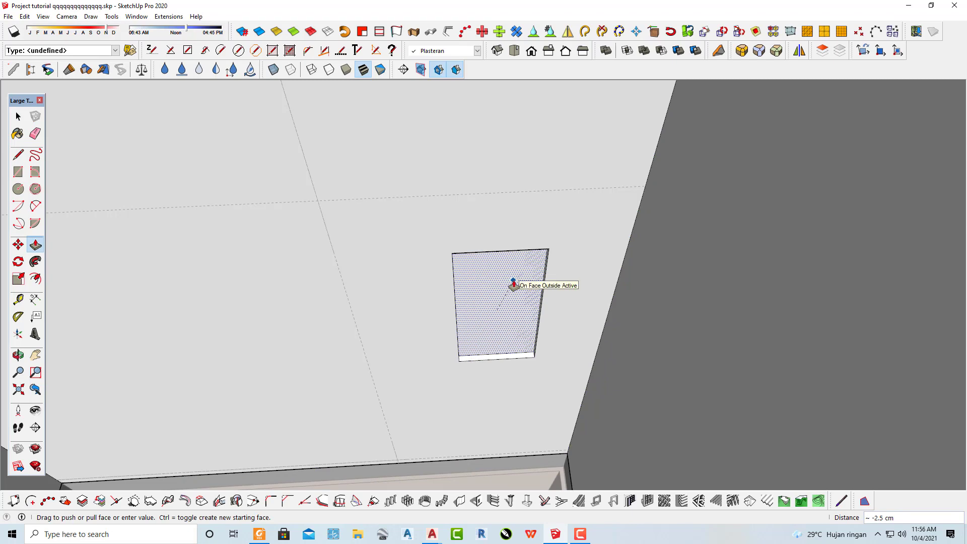
{"action": "left_click", "coordinate": [513, 285]}
{"action": "mouse_move", "coordinate": [511, 292]}
{"action": "middle_mouse_down"}
{"action": "mouse_move", "coordinate": [548, 304]}
{"action": "mouse_move", "coordinate": [593, 286]}
{"action": "middle_mouse_up"}
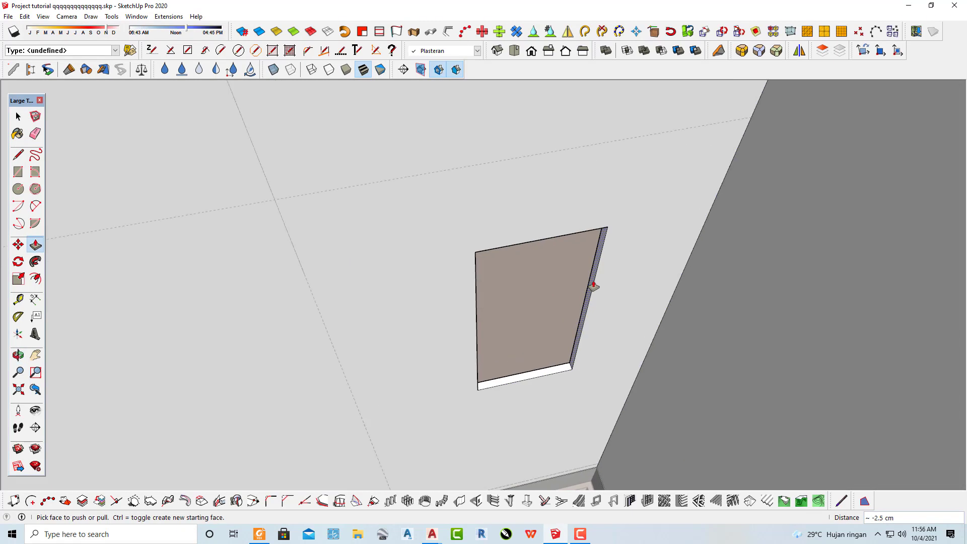
{"action": "scroll", "coordinate": [593, 286], "scroll_direction": "up", "scroll_amount": 2}
Widen the recess about 35 cm sideways and switch to Parallel Projection.
{"action": "left_click_drag", "start_coordinate": [666, 297], "coordinate": [741, 315]}
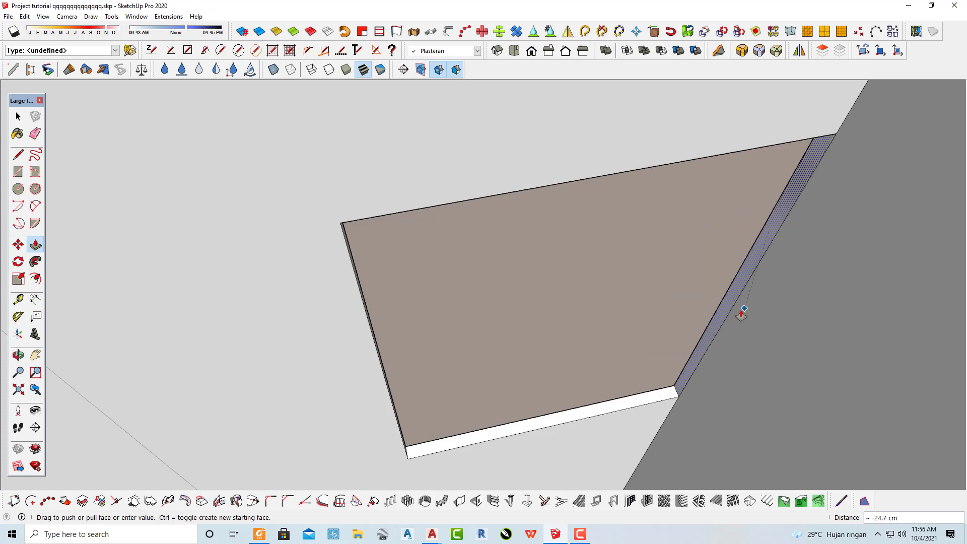
{"action": "left_click", "coordinate": [730, 323]}
{"action": "mouse_move", "coordinate": [524, 395]}
{"action": "middle_mouse_down"}
{"action": "mouse_move", "coordinate": [371, 391]}
{"action": "mouse_move", "coordinate": [519, 388]}
{"action": "mouse_move", "coordinate": [447, 395]}
{"action": "mouse_move", "coordinate": [313, 360]}
{"action": "middle_mouse_up"}
{"action": "left_click_drag", "start_coordinate": [286, 348], "coordinate": [285, 350]}
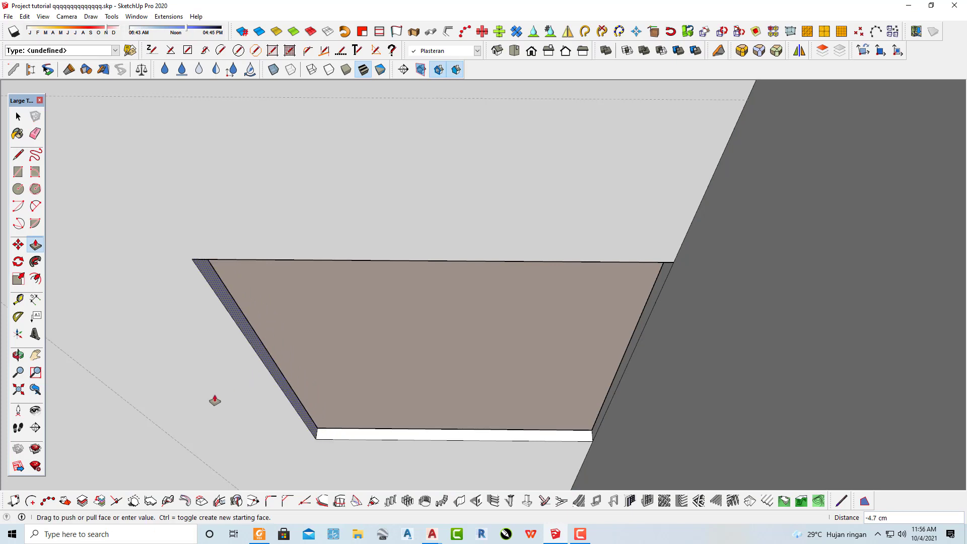
{"action": "left_click", "coordinate": [180, 442]}
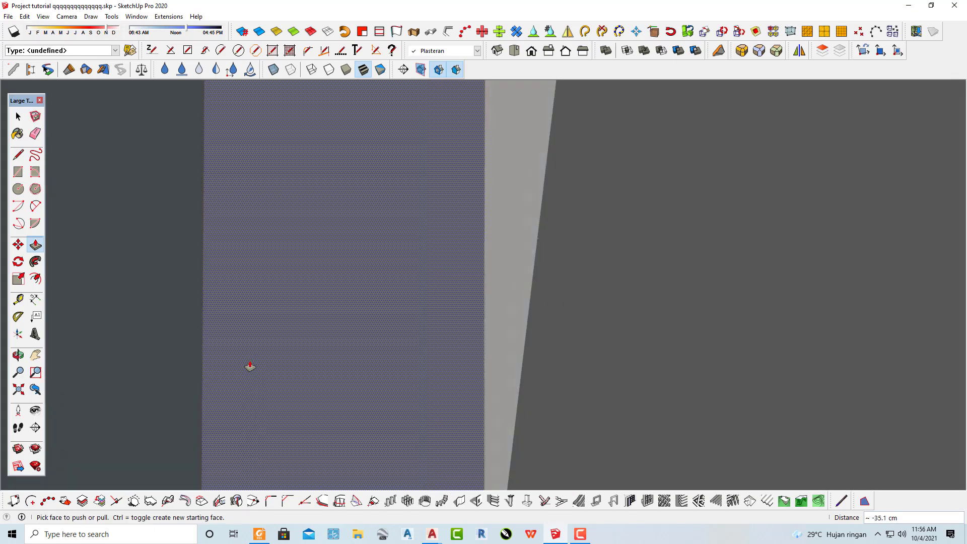
{"action": "middle_click_drag", "start_coordinate": [206, 372], "coordinate": [139, 127]}
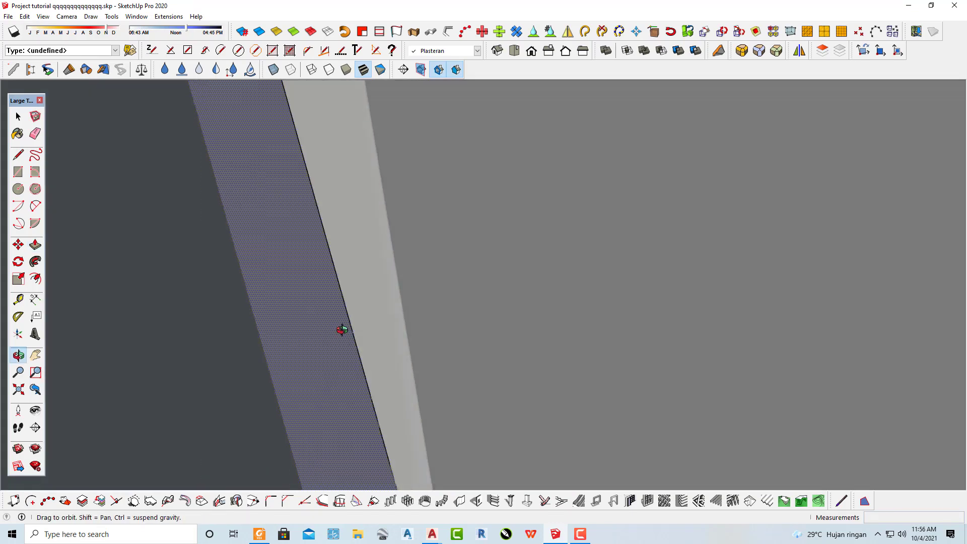
{"action": "left_click", "coordinate": [66, 16]}
{"action": "left_click", "coordinate": [88, 63]}
Push the recessed panel's bottom face about 104 cm downward.
{"action": "scroll", "coordinate": [364, 280], "scroll_direction": "down", "scroll_amount": 5}
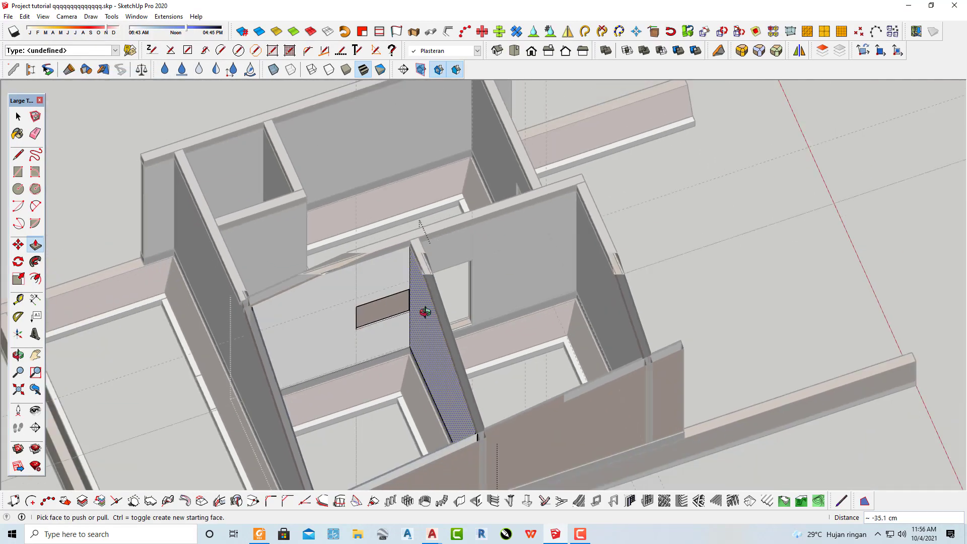
{"action": "middle_click_drag", "start_coordinate": [424, 308], "coordinate": [312, 302]}
{"action": "scroll", "coordinate": [380, 283], "scroll_direction": "up", "scroll_amount": 5}
{"action": "scroll", "coordinate": [439, 306], "scroll_direction": "up", "scroll_amount": 5}
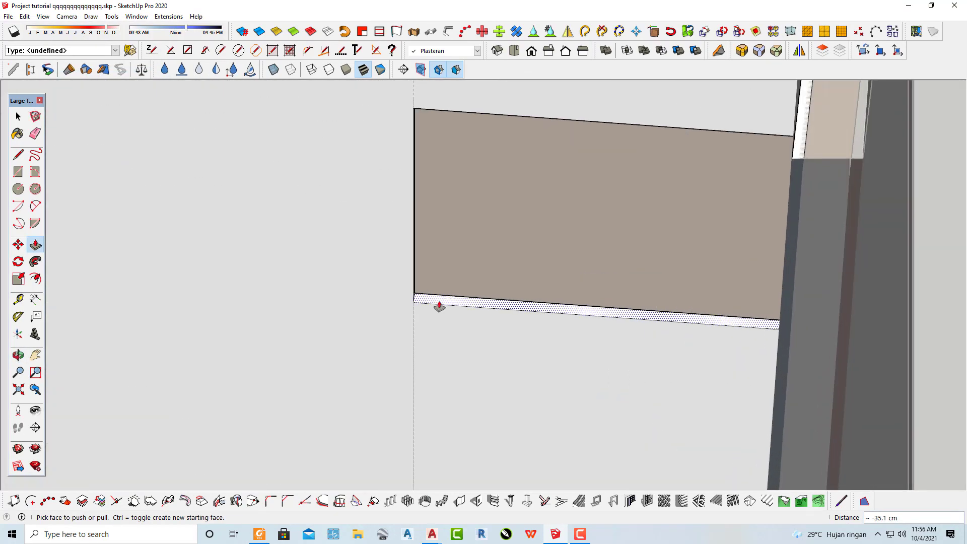
{"action": "left_click", "coordinate": [438, 305]}
{"action": "scroll", "coordinate": [432, 347], "scroll_direction": "down", "scroll_amount": 1}
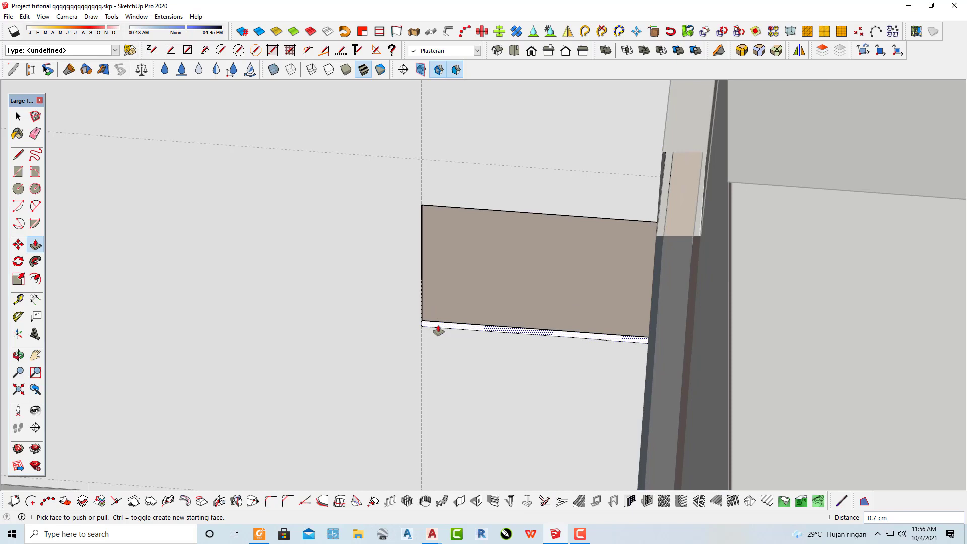
{"action": "left_click", "coordinate": [438, 331]}
{"action": "scroll", "coordinate": [433, 328], "scroll_direction": "down", "scroll_amount": 2}
{"action": "scroll", "coordinate": [455, 317], "scroll_direction": "down", "scroll_amount": 2}
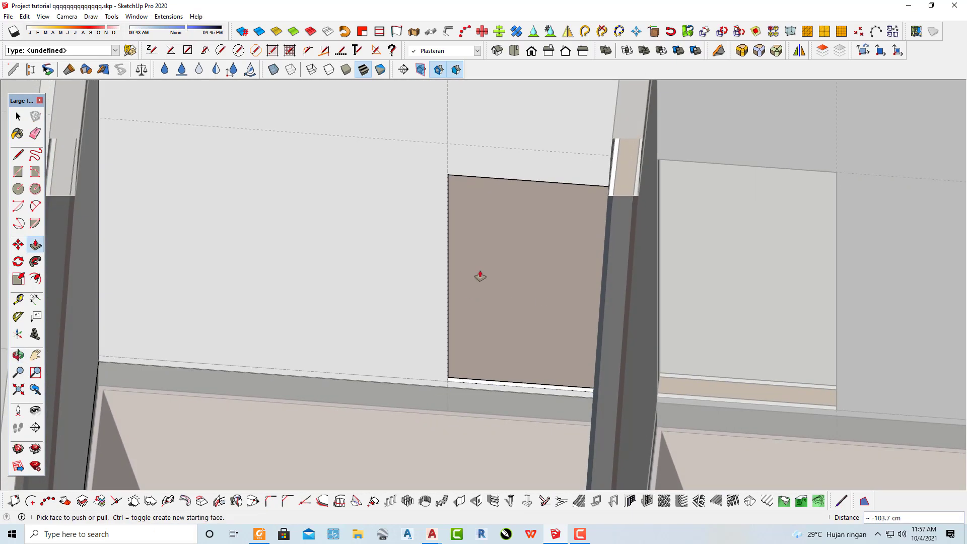
Raise the panel's top face to its new height between the columns.
{"action": "mouse_move", "coordinate": [480, 276]}
{"action": "middle_mouse_down"}
{"action": "mouse_move", "coordinate": [442, 234]}
{"action": "mouse_move", "coordinate": [444, 190]}
{"action": "middle_mouse_up"}
{"action": "scroll", "coordinate": [431, 151], "scroll_direction": "up", "scroll_amount": 3}
{"action": "scroll", "coordinate": [270, 158], "scroll_direction": "up", "scroll_amount": 2}
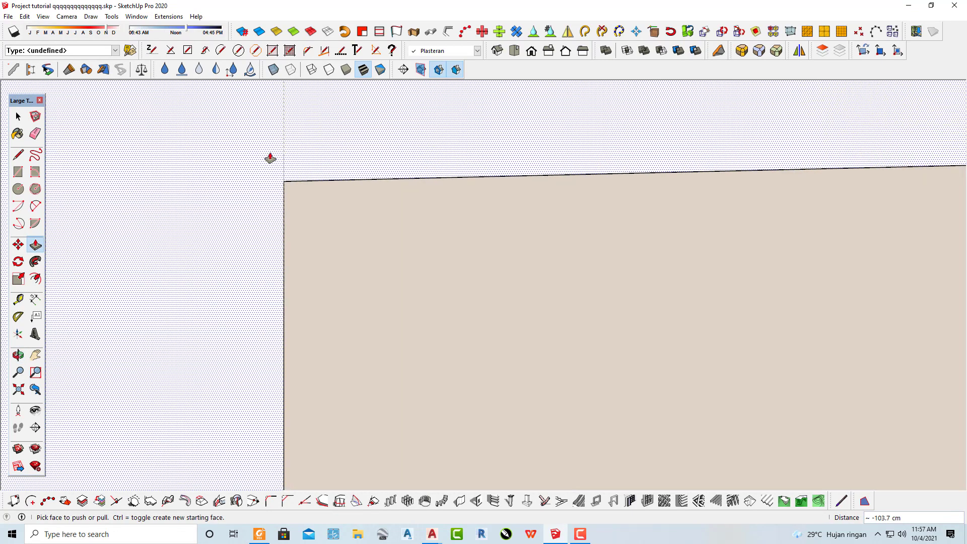
{"action": "mouse_move", "coordinate": [320, 203]}
{"action": "middle_mouse_down"}
{"action": "mouse_move", "coordinate": [296, 183]}
{"action": "mouse_move", "coordinate": [273, 85]}
{"action": "mouse_move", "coordinate": [302, 161]}
{"action": "mouse_move", "coordinate": [301, 141]}
{"action": "mouse_move", "coordinate": [293, 319]}
{"action": "middle_mouse_up"}
{"action": "left_click", "coordinate": [303, 160]}
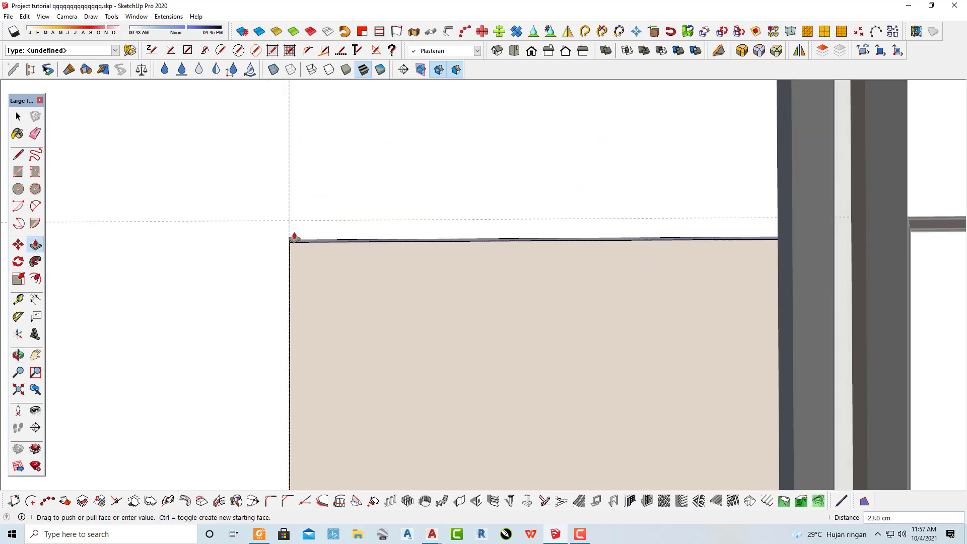
{"action": "left_click", "coordinate": [269, 224]}
{"action": "key", "text": "space"}
{"action": "scroll", "coordinate": [433, 318], "scroll_direction": "down", "scroll_amount": 3}
{"action": "scroll", "coordinate": [479, 342], "scroll_direction": "down", "scroll_amount": 3}
Orbit over the brick panel and stone base of the wall.
{"action": "scroll", "coordinate": [389, 338], "scroll_direction": "down", "scroll_amount": 3}
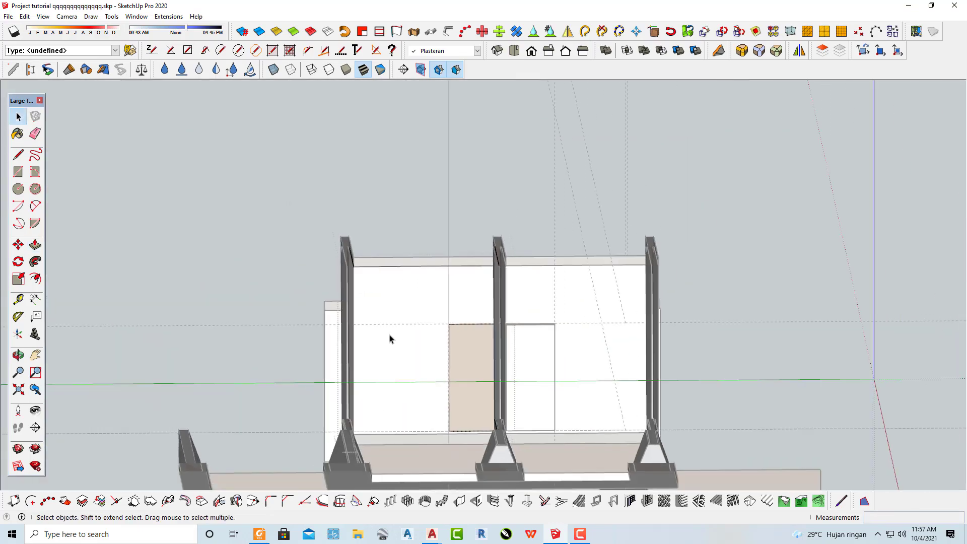
{"action": "middle_click_drag", "start_coordinate": [160, 280], "coordinate": [378, 402]}
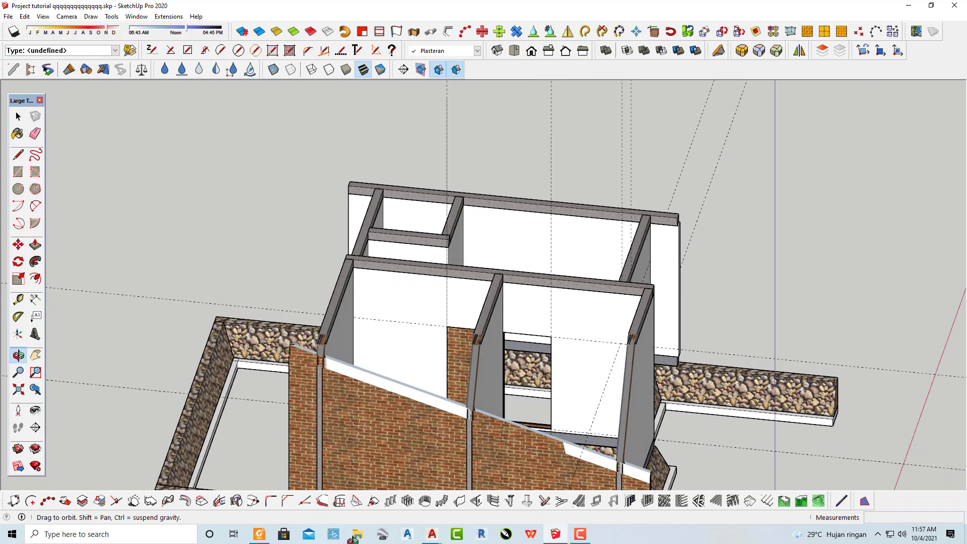
{"action": "middle_click_drag", "start_coordinate": [468, 326], "coordinate": [222, 377]}
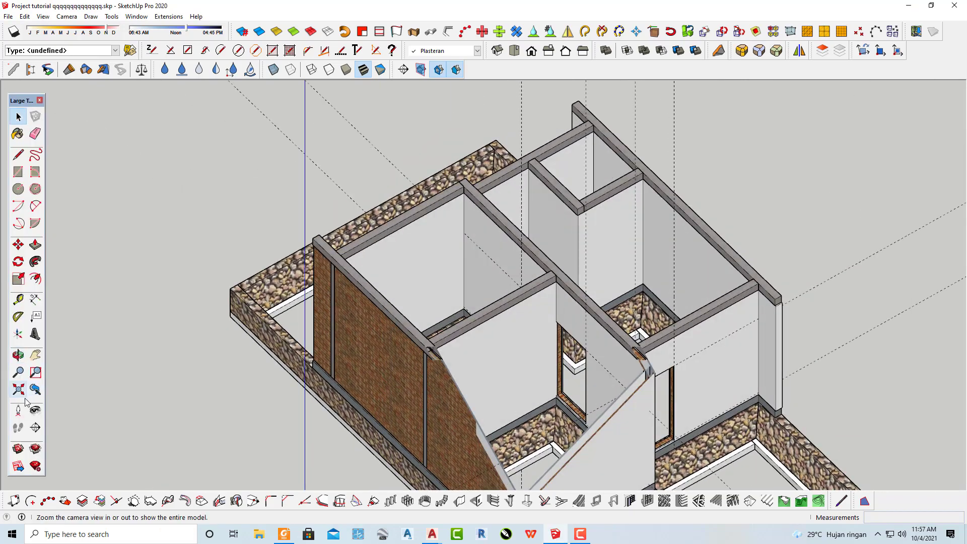
{"action": "left_click", "coordinate": [20, 392]}
{"action": "middle_click_drag", "start_coordinate": [453, 302], "coordinate": [723, 264]}
{"action": "scroll", "coordinate": [363, 279], "scroll_direction": "up", "scroll_amount": 5}
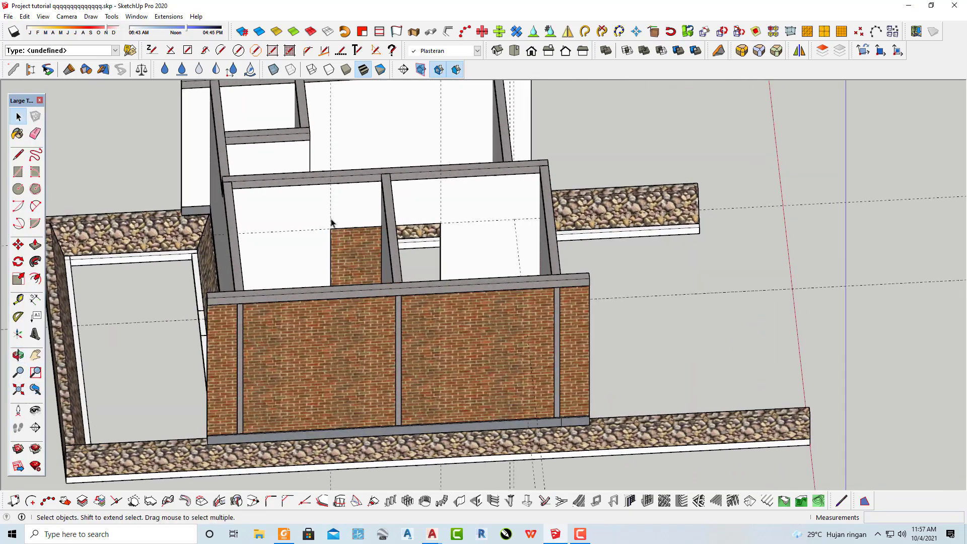
{"action": "scroll", "coordinate": [364, 278], "scroll_direction": "up", "scroll_amount": 5}
{"action": "middle_click_drag", "start_coordinate": [363, 279], "coordinate": [303, 371]}
{"action": "scroll", "coordinate": [309, 341], "scroll_direction": "up", "scroll_amount": 3}
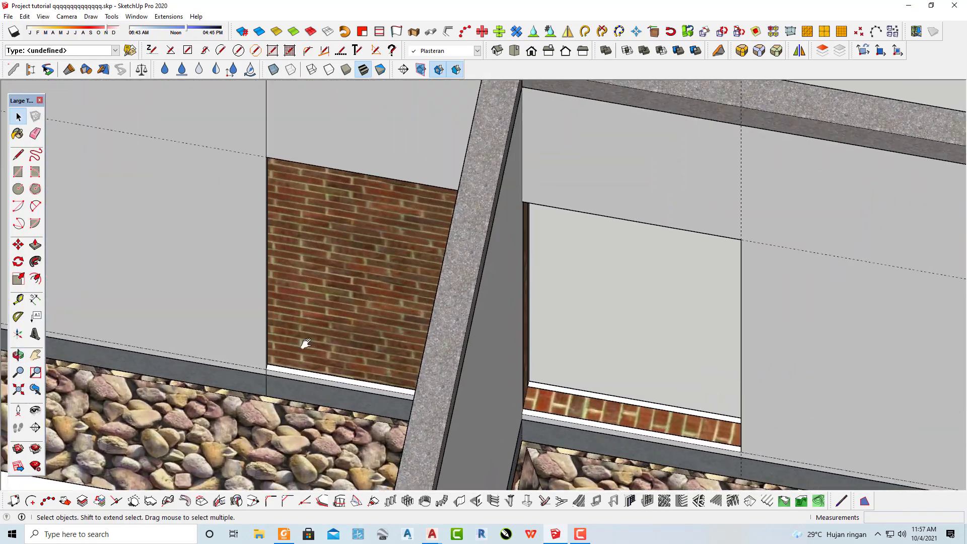
{"action": "scroll", "coordinate": [385, 395], "scroll_direction": "up", "scroll_amount": 3}
Cut the 1001bit door opening through the brick wall.
{"action": "left_click", "coordinate": [476, 501]}
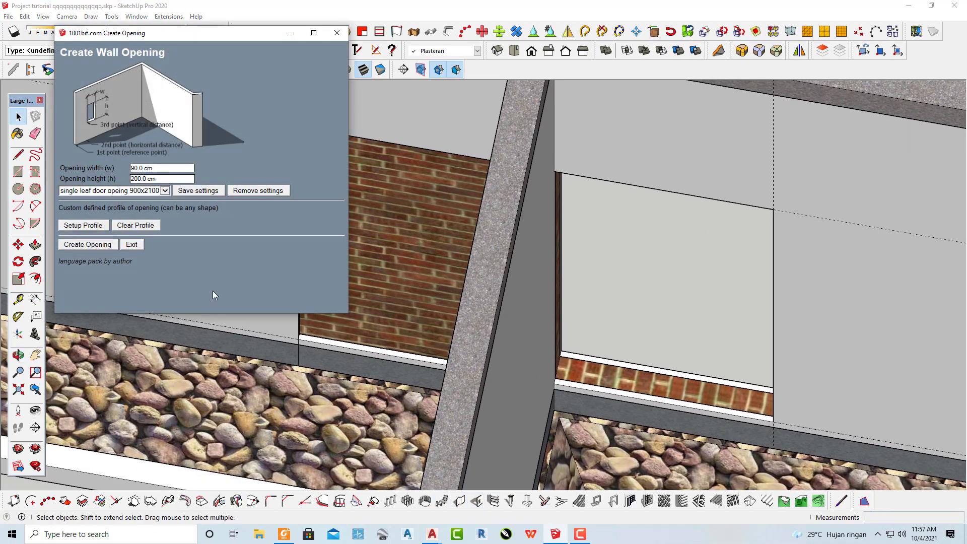
{"action": "left_click", "coordinate": [92, 246]}
{"action": "scroll", "coordinate": [360, 304], "scroll_direction": "up", "scroll_amount": 3}
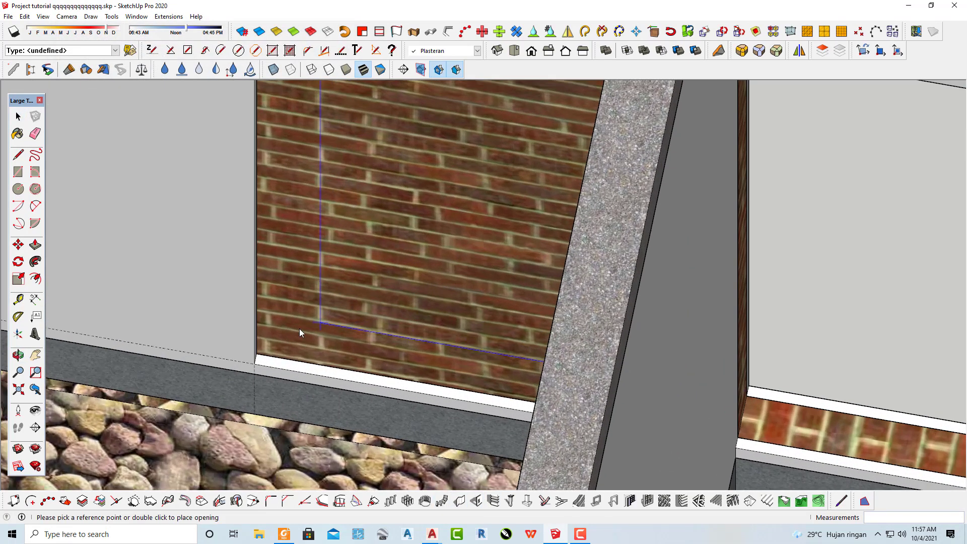
{"action": "scroll", "coordinate": [299, 328], "scroll_direction": "up", "scroll_amount": 3}
{"action": "scroll", "coordinate": [258, 348], "scroll_direction": "up", "scroll_amount": 2}
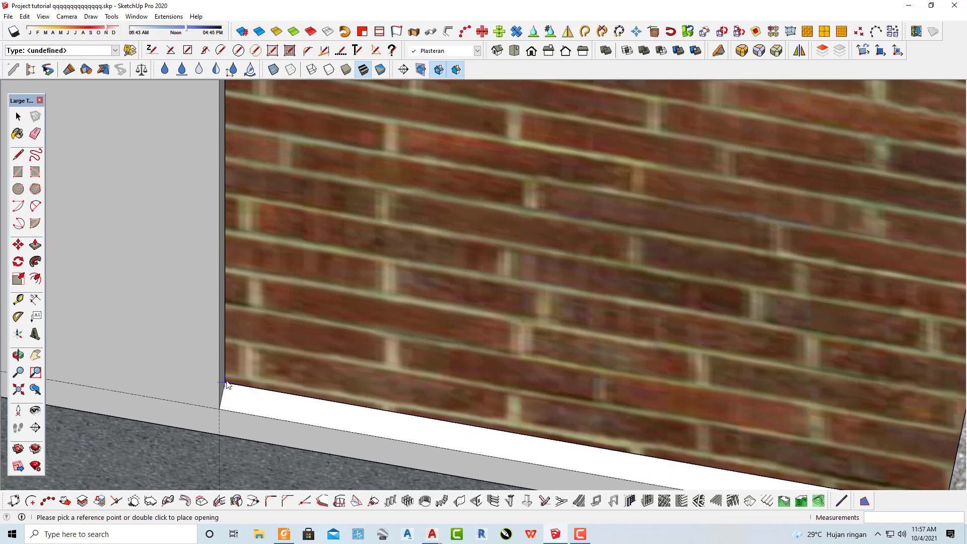
{"action": "left_click", "coordinate": [226, 383]}
Zoom out to a high view over the house and bring up the AutoCAD drawings.
{"action": "scroll", "coordinate": [330, 291], "scroll_direction": "down", "scroll_amount": 2}
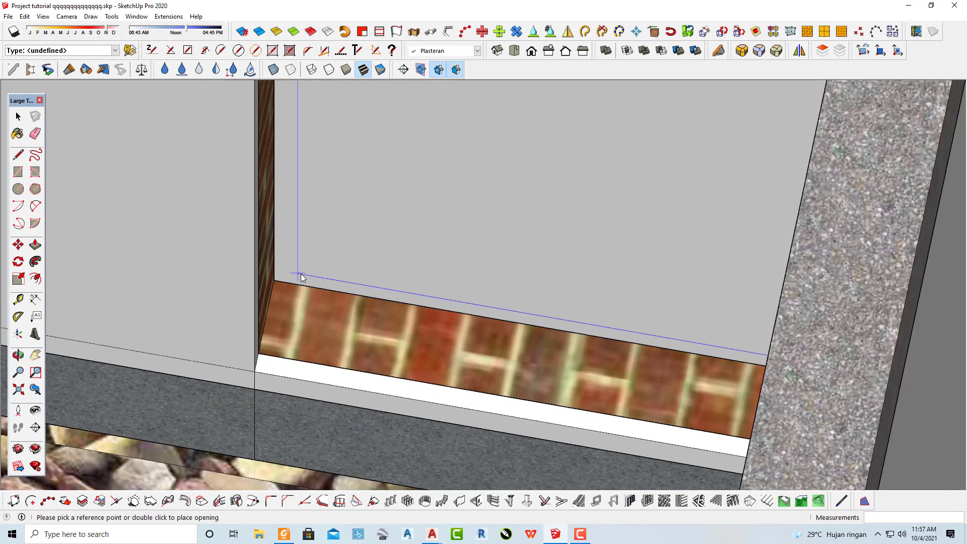
{"action": "scroll", "coordinate": [278, 283], "scroll_direction": "down", "scroll_amount": 1}
{"action": "scroll", "coordinate": [302, 297], "scroll_direction": "down", "scroll_amount": 1}
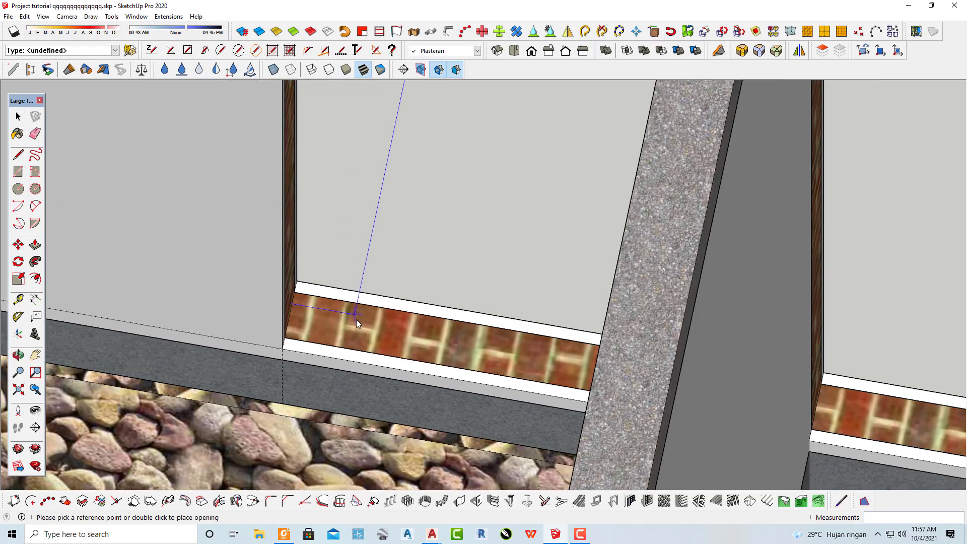
{"action": "scroll", "coordinate": [357, 325], "scroll_direction": "down", "scroll_amount": 1}
{"action": "scroll", "coordinate": [366, 337], "scroll_direction": "down", "scroll_amount": 1}
{"action": "mouse_move", "coordinate": [366, 336]}
{"action": "middle_mouse_down"}
{"action": "mouse_move", "coordinate": [296, 272]}
{"action": "mouse_move", "coordinate": [146, 266]}
{"action": "mouse_move", "coordinate": [333, 214]}
{"action": "mouse_move", "coordinate": [385, 227]}
{"action": "mouse_move", "coordinate": [407, 221]}
{"action": "mouse_move", "coordinate": [403, 201]}
{"action": "mouse_move", "coordinate": [431, 236]}
{"action": "middle_mouse_up"}
{"action": "scroll", "coordinate": [403, 196], "scroll_direction": "up", "scroll_amount": 2}
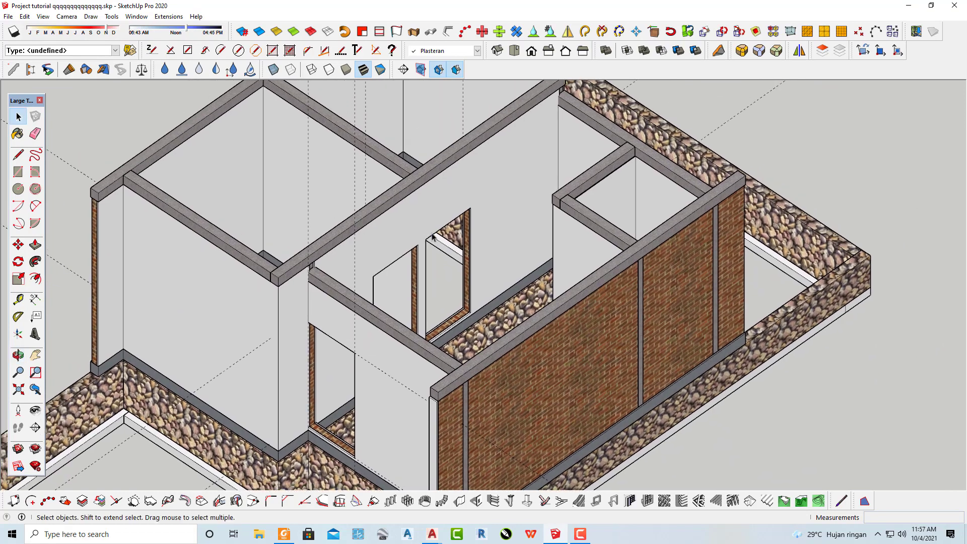
{"action": "left_click", "coordinate": [432, 537]}
{"action": "left_click", "coordinate": [476, 493]}
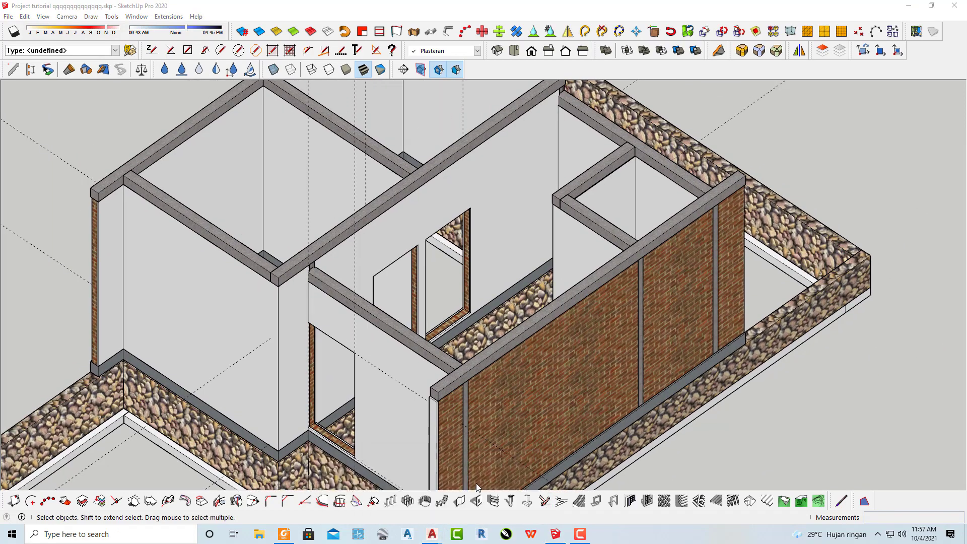
{"action": "scroll", "coordinate": [486, 262], "scroll_direction": "down", "scroll_amount": 5}
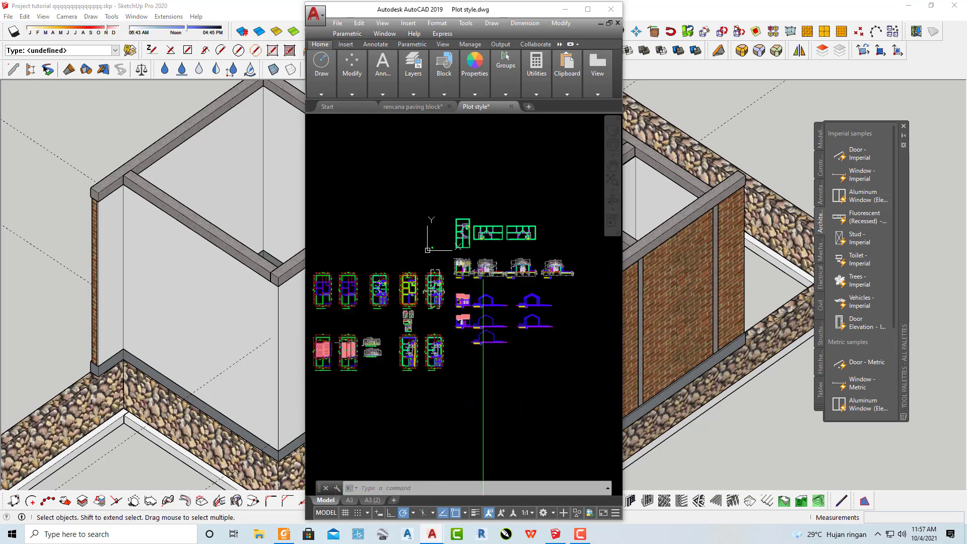
{"action": "scroll", "coordinate": [438, 302], "scroll_direction": "up", "scroll_amount": 3}
{"action": "scroll", "coordinate": [431, 312], "scroll_direction": "up", "scroll_amount": 3}
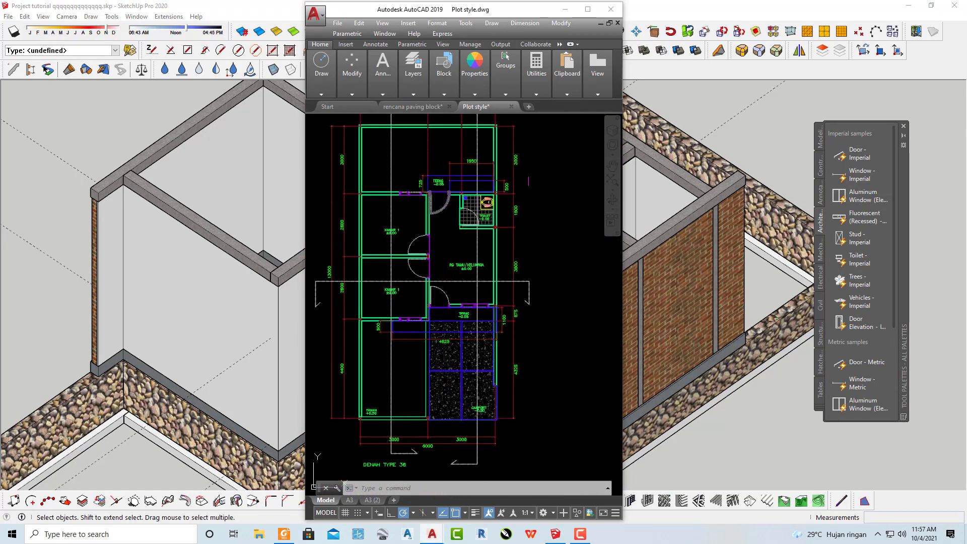
{"action": "left_click", "coordinate": [730, 121]}
{"action": "scroll", "coordinate": [503, 259], "scroll_direction": "up", "scroll_amount": 3}
{"action": "scroll", "coordinate": [548, 155], "scroll_direction": "up", "scroll_amount": 3}
Start a Tape Measure from the grey plaster wall's base edge, measuring upward.
{"action": "scroll", "coordinate": [484, 189], "scroll_direction": "up", "scroll_amount": 3}
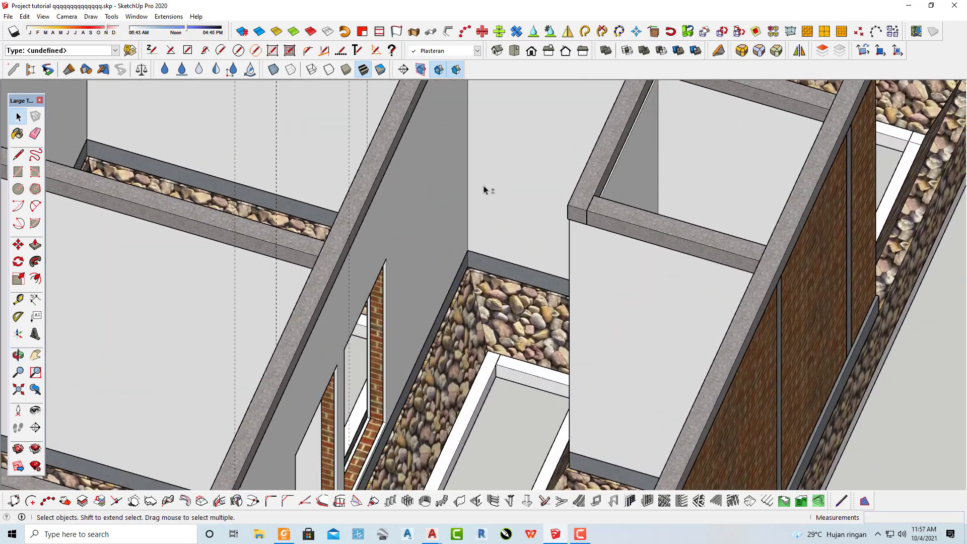
{"action": "middle_click_drag", "start_coordinate": [483, 190], "coordinate": [474, 273], "text": "shift"}
{"action": "key", "text": "t"}
{"action": "scroll", "coordinate": [472, 242], "scroll_direction": "up", "scroll_amount": 2}
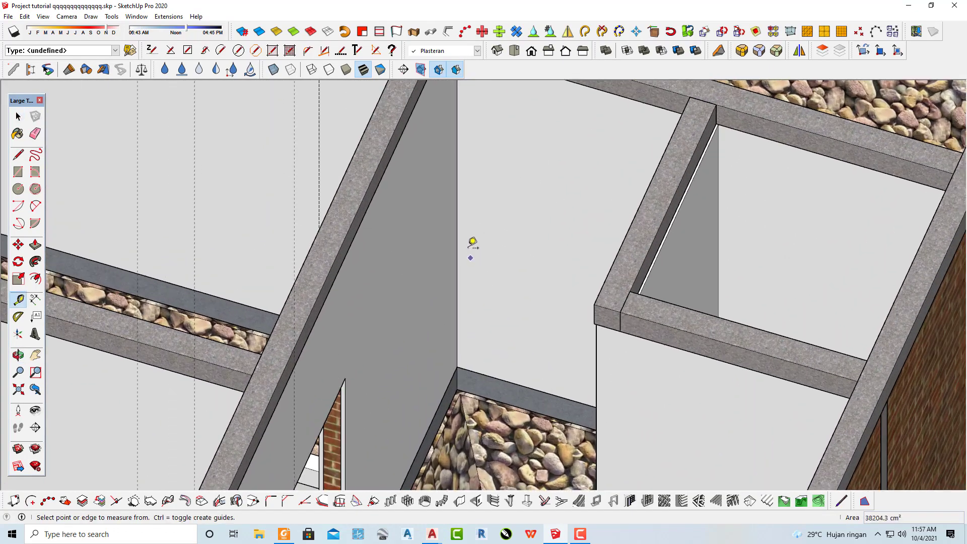
{"action": "left_click", "coordinate": [457, 214]}
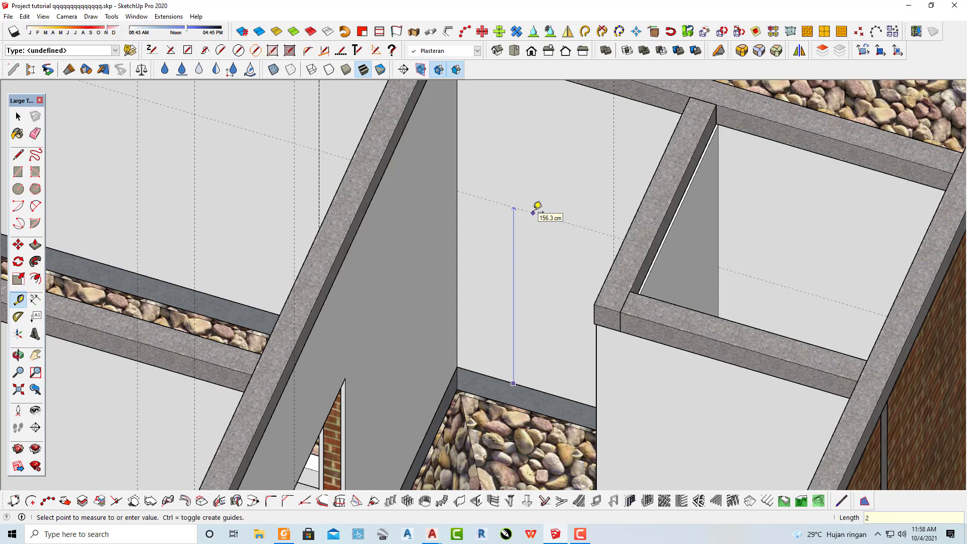
{"action": "middle_click_drag", "start_coordinate": [580, 271], "coordinate": [619, 293]}
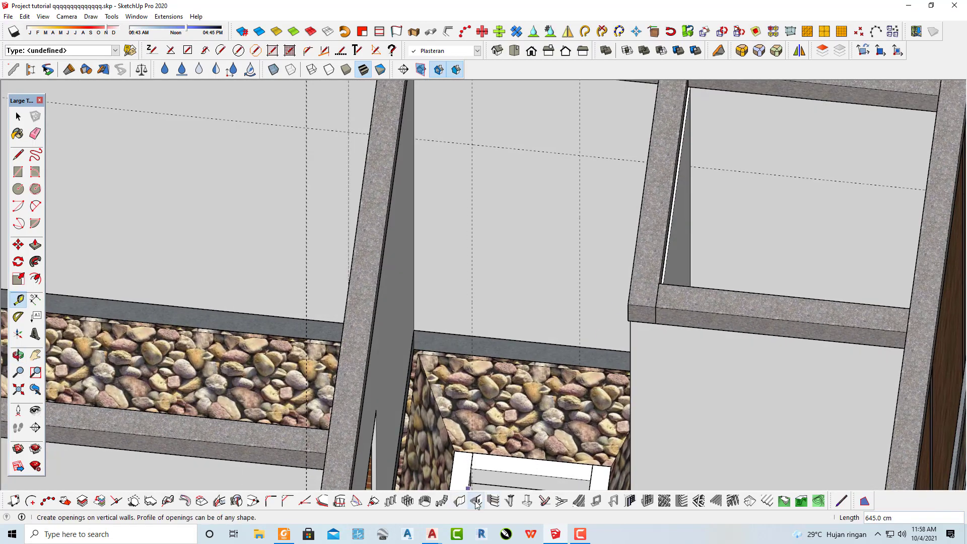
{"action": "left_click", "coordinate": [476, 501]}
{"action": "left_click", "coordinate": [79, 245]}
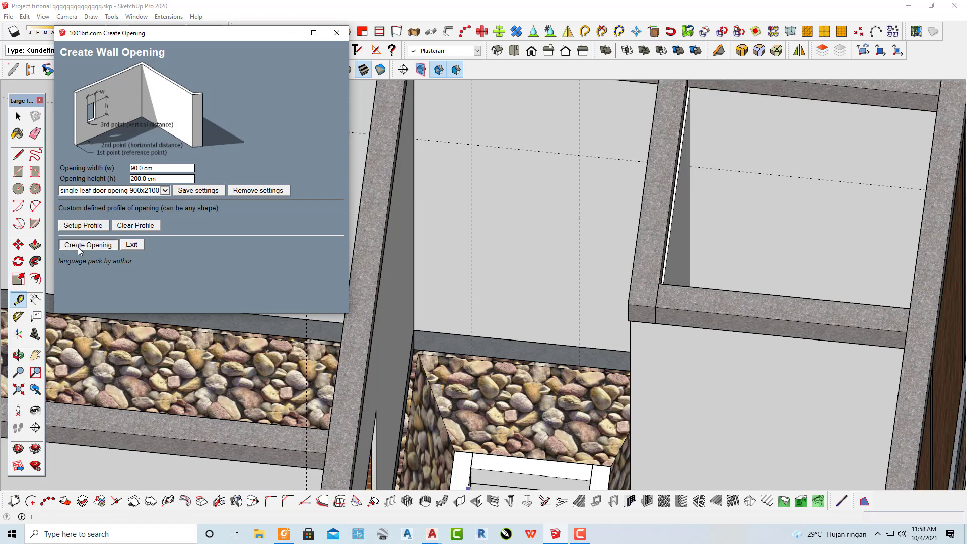
{"action": "mouse_move", "coordinate": [435, 309]}
{"action": "middle_mouse_down"}
{"action": "mouse_move", "coordinate": [357, 295]}
{"action": "mouse_move", "coordinate": [443, 318]}
{"action": "middle_mouse_up"}
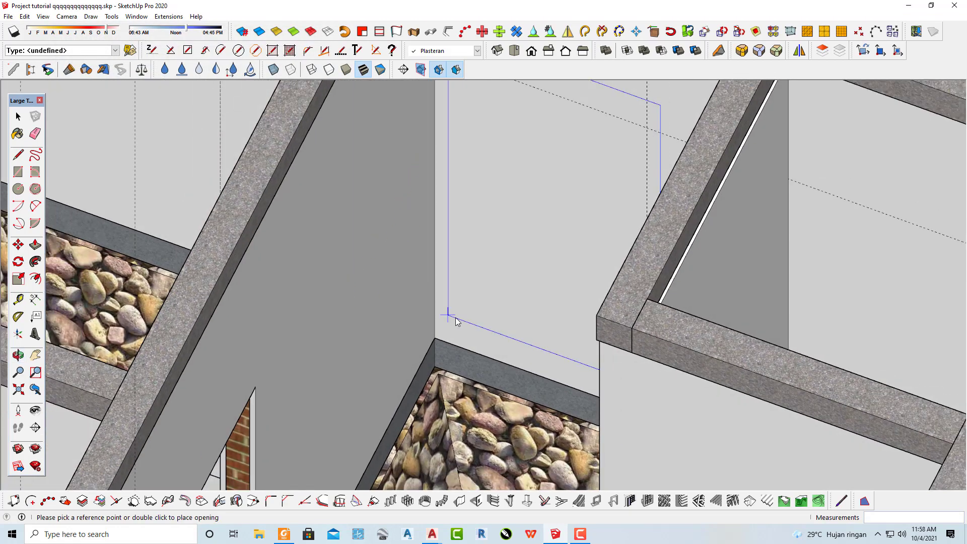
{"action": "scroll", "coordinate": [442, 319], "scroll_direction": "up", "scroll_amount": 2}
{"action": "scroll", "coordinate": [421, 339], "scroll_direction": "up", "scroll_amount": 3}
{"action": "scroll", "coordinate": [411, 347], "scroll_direction": "up", "scroll_amount": 2}
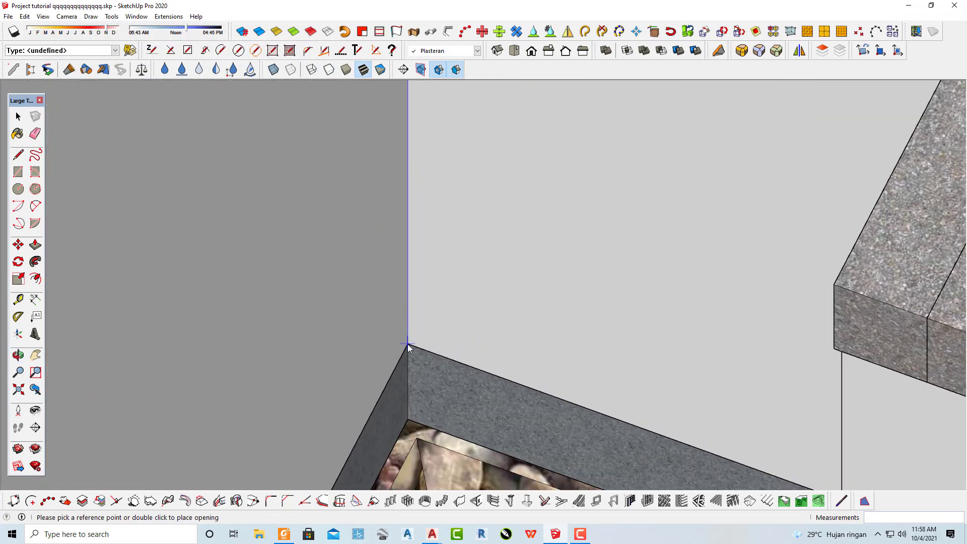
{"action": "left_click", "coordinate": [408, 340]}
{"action": "scroll", "coordinate": [459, 317], "scroll_direction": "down", "scroll_amount": 2}
{"action": "scroll", "coordinate": [459, 322], "scroll_direction": "down", "scroll_amount": 2}
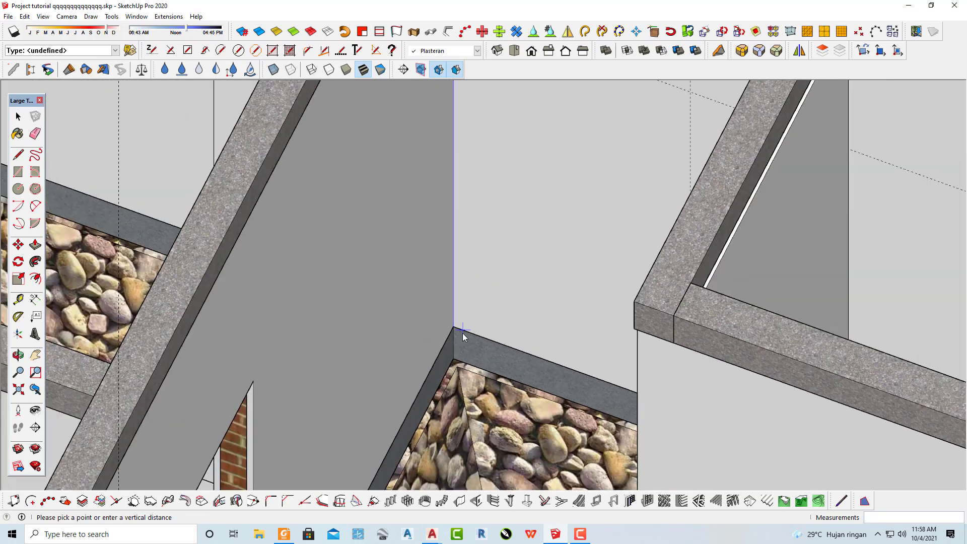
{"action": "scroll", "coordinate": [462, 332], "scroll_direction": "down", "scroll_amount": 2}
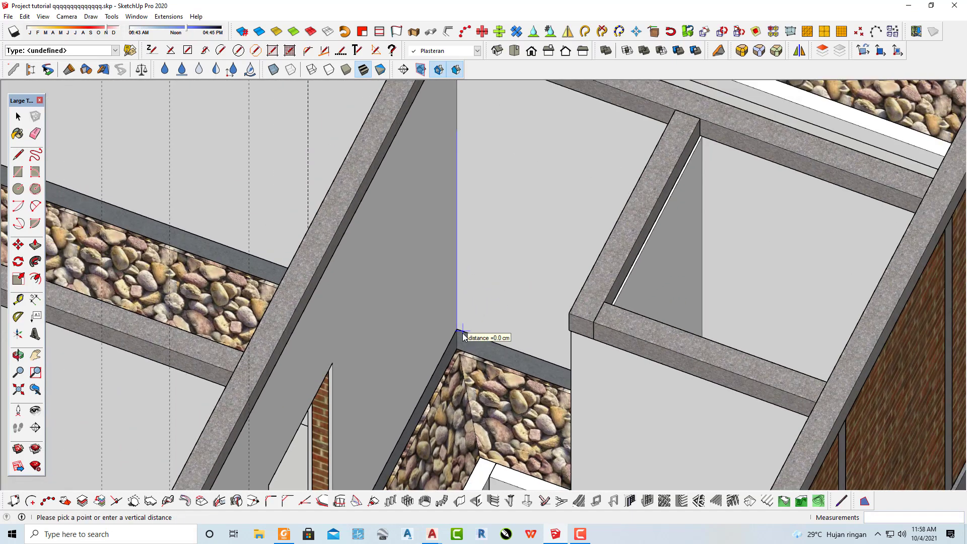
{"action": "key", "text": "space"}
{"action": "key", "text": "t"}
Place a Tape Measure guide 200 cm above the plaster wall's base edge.
{"action": "left_click", "coordinate": [500, 344]}
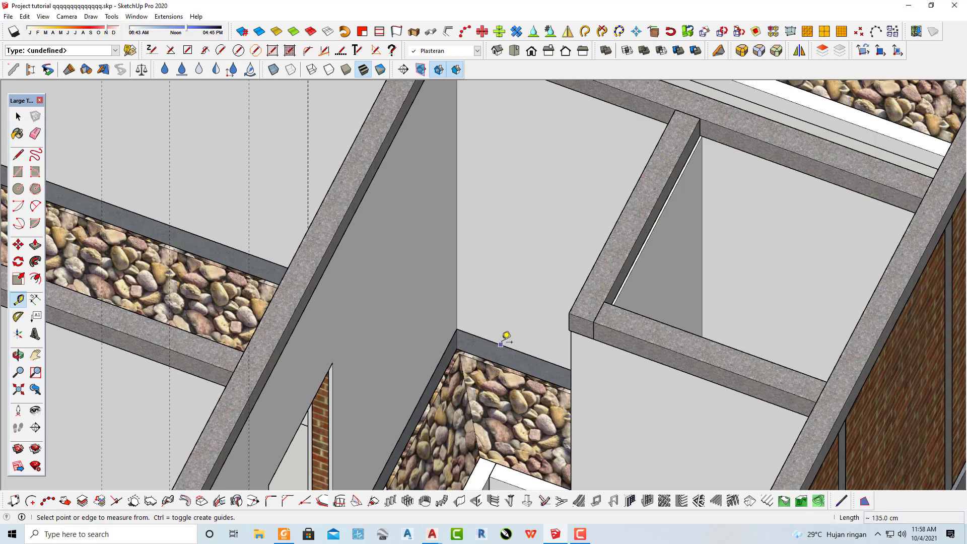
{"action": "scroll", "coordinate": [496, 291], "scroll_direction": "down", "scroll_amount": 2}
{"action": "mouse_move", "coordinate": [496, 290]}
{"action": "middle_mouse_down"}
{"action": "mouse_move", "coordinate": [491, 255]}
{"action": "mouse_move", "coordinate": [501, 257]}
{"action": "middle_mouse_up"}
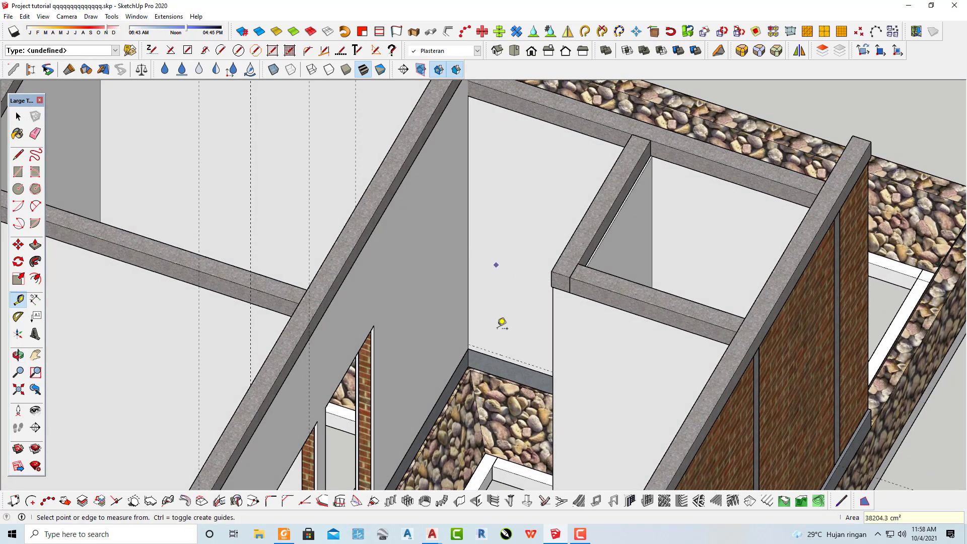
{"action": "scroll", "coordinate": [501, 322], "scroll_direction": "up", "scroll_amount": 1}
{"action": "scroll", "coordinate": [466, 317], "scroll_direction": "up", "scroll_amount": 1}
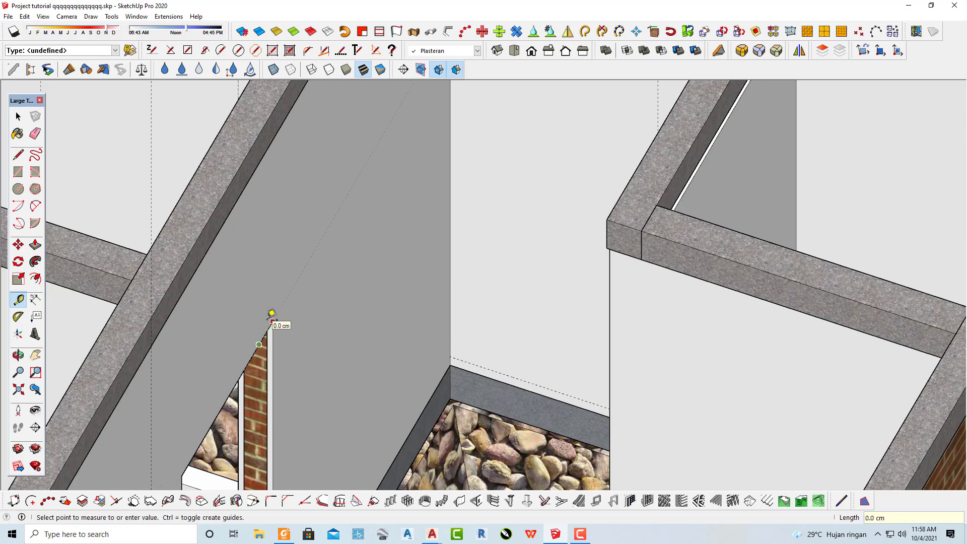
{"action": "scroll", "coordinate": [381, 325], "scroll_direction": "down", "scroll_amount": 1}
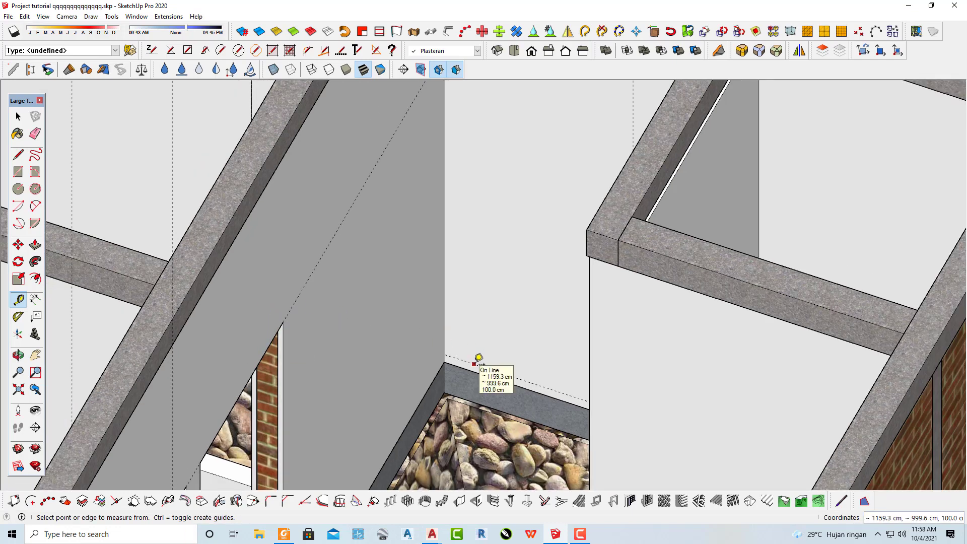
{"action": "left_click", "coordinate": [474, 362]}
{"action": "scroll", "coordinate": [476, 316], "scroll_direction": "down", "scroll_amount": 1}
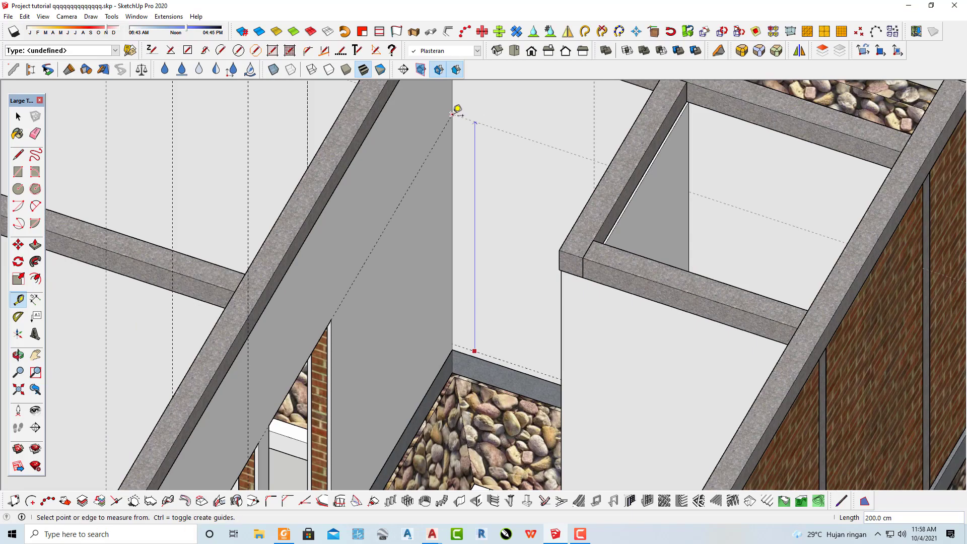
{"action": "mouse_move", "coordinate": [457, 109]}
{"action": "middle_mouse_down"}
{"action": "mouse_move", "coordinate": [518, 242]}
{"action": "mouse_move", "coordinate": [563, 248]}
{"action": "mouse_move", "coordinate": [501, 342]}
{"action": "mouse_move", "coordinate": [554, 317]}
{"action": "middle_mouse_up"}
Switch the camera to Perspective projection.
{"action": "key", "text": "space"}
{"action": "middle_click_drag", "start_coordinate": [488, 345], "coordinate": [410, 341]}
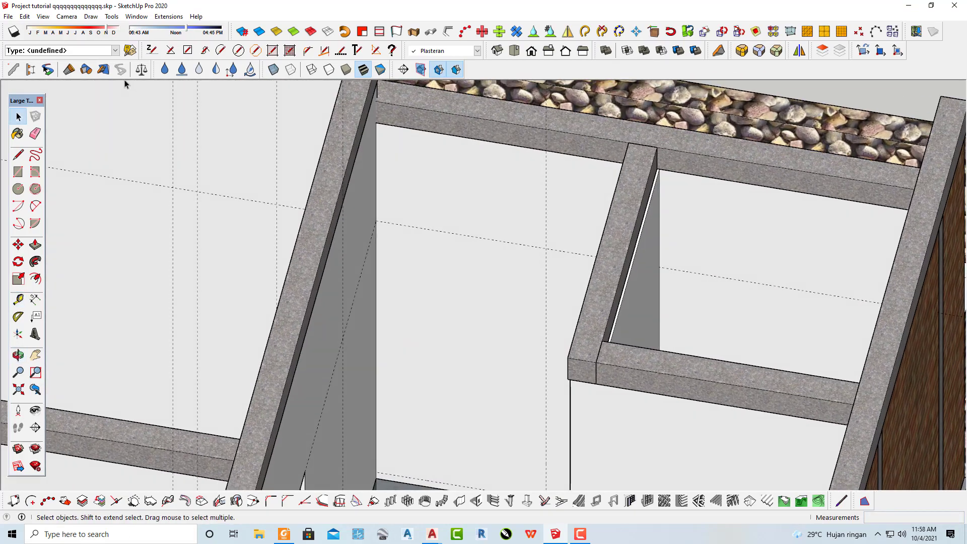
{"action": "left_click", "coordinate": [137, 18]}
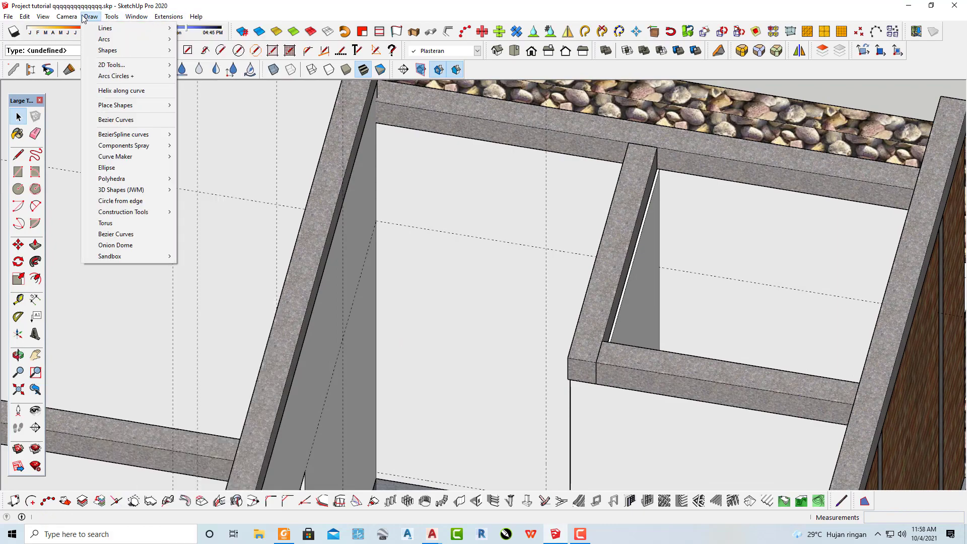
{"action": "left_click", "coordinate": [86, 76]}
{"action": "scroll", "coordinate": [514, 257], "scroll_direction": "up", "scroll_amount": 2}
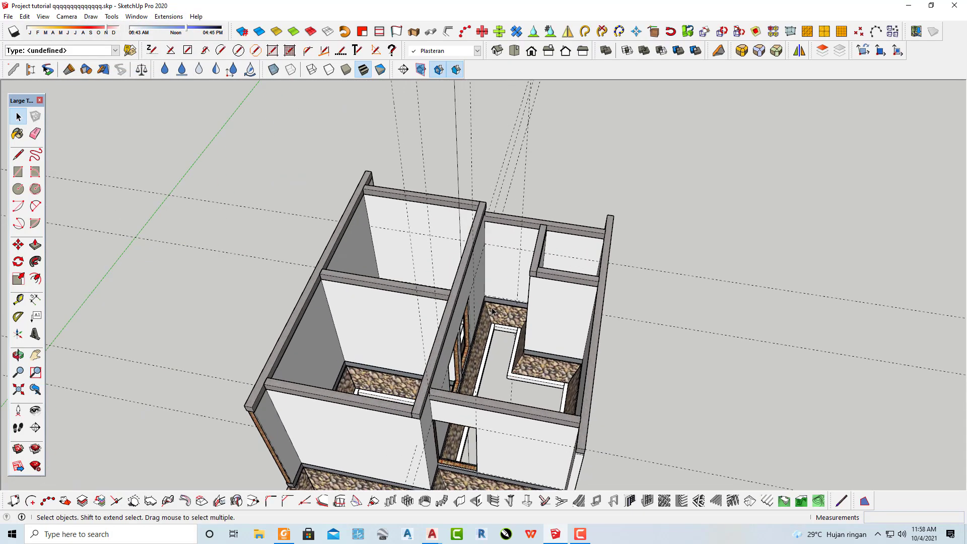
{"action": "scroll", "coordinate": [514, 257], "scroll_direction": "up", "scroll_amount": 3}
{"action": "scroll", "coordinate": [514, 247], "scroll_direction": "up", "scroll_amount": 3}
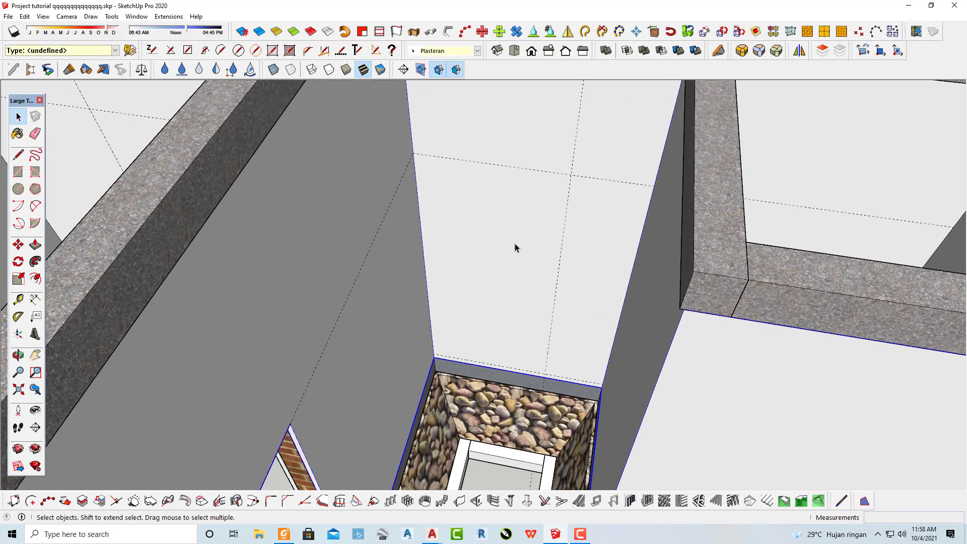
Place a door opening at the wall's bottom corner using the wall-opening settings.
{"action": "left_click", "coordinate": [476, 501]}
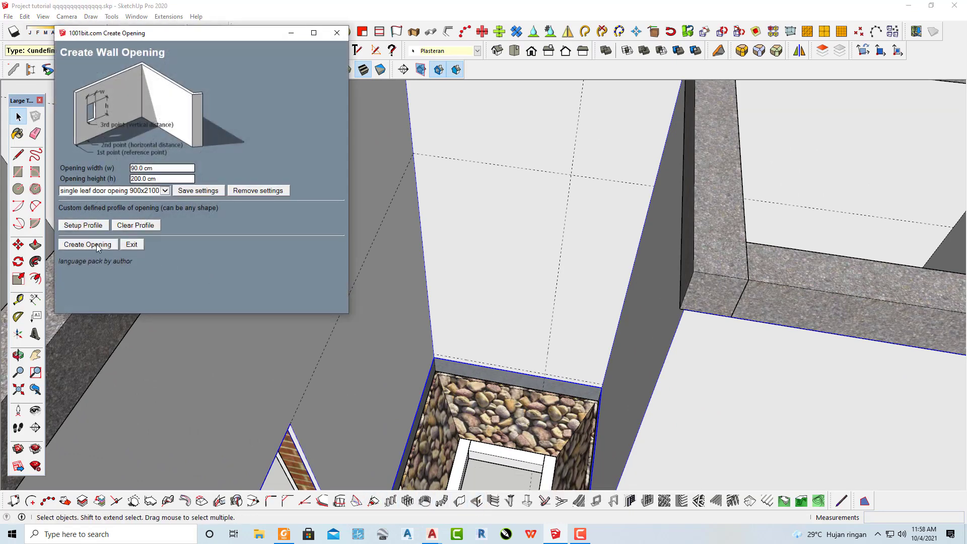
{"action": "left_click", "coordinate": [98, 245]}
{"action": "scroll", "coordinate": [503, 342], "scroll_direction": "up", "scroll_amount": 2}
{"action": "scroll", "coordinate": [435, 360], "scroll_direction": "up", "scroll_amount": 2}
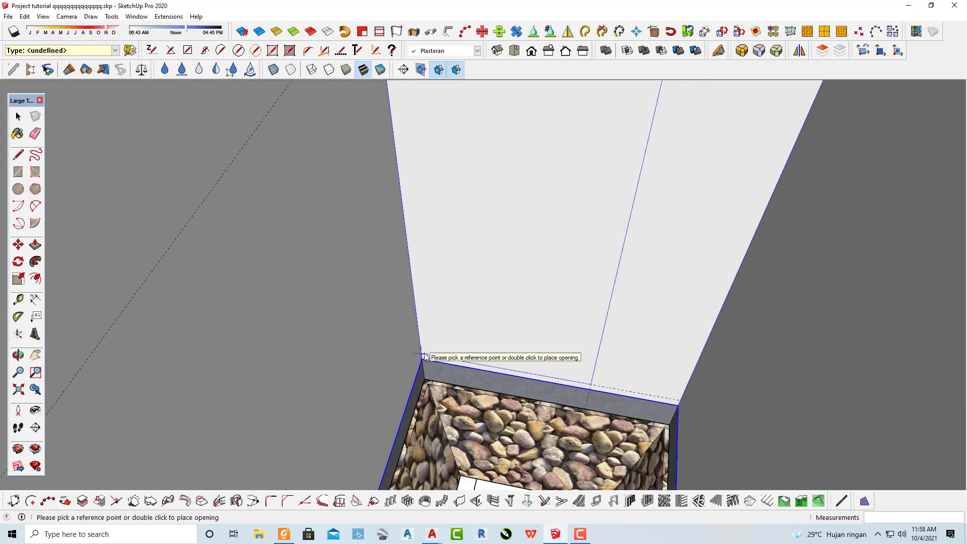
{"action": "left_click", "coordinate": [424, 357]}
{"action": "scroll", "coordinate": [533, 301], "scroll_direction": "down", "scroll_amount": 3}
{"action": "scroll", "coordinate": [502, 306], "scroll_direction": "down", "scroll_amount": 3}
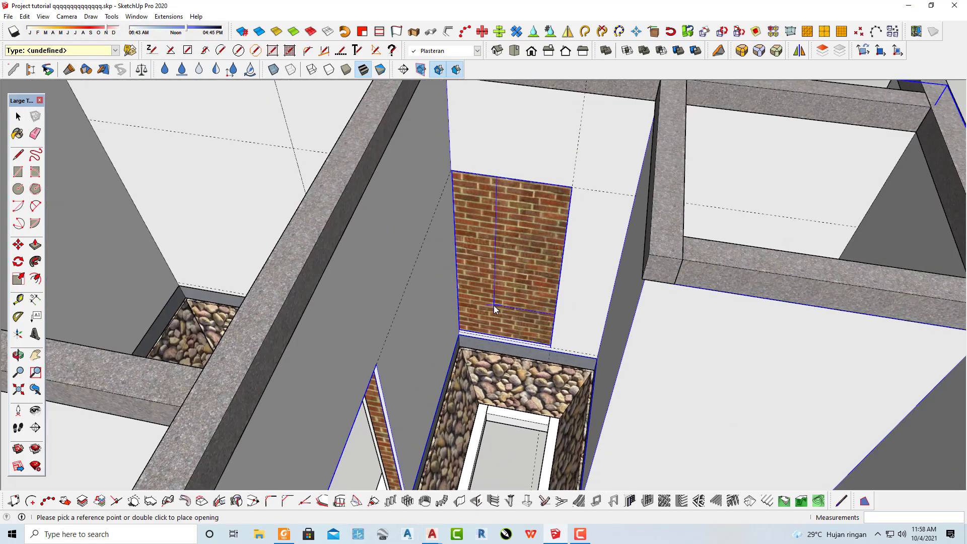
Orbit and zoom to inspect the new door opening, then return to selection.
{"action": "mouse_move", "coordinate": [493, 305]}
{"action": "middle_mouse_down"}
{"action": "mouse_move", "coordinate": [453, 262]}
{"action": "mouse_move", "coordinate": [237, 313]}
{"action": "mouse_move", "coordinate": [488, 313]}
{"action": "middle_mouse_up"}
{"action": "scroll", "coordinate": [488, 317], "scroll_direction": "up", "scroll_amount": 2}
{"action": "scroll", "coordinate": [476, 331], "scroll_direction": "up", "scroll_amount": 2}
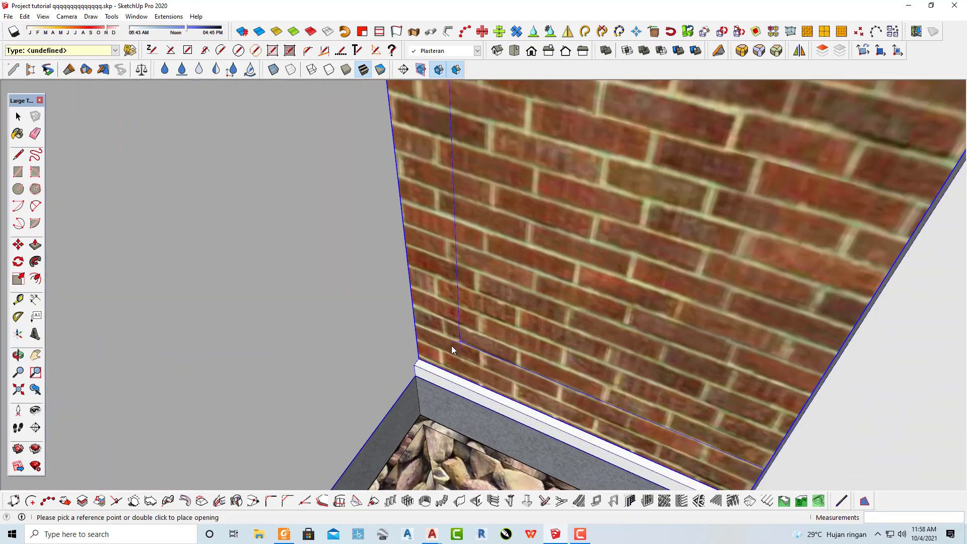
{"action": "scroll", "coordinate": [443, 347], "scroll_direction": "up", "scroll_amount": 2}
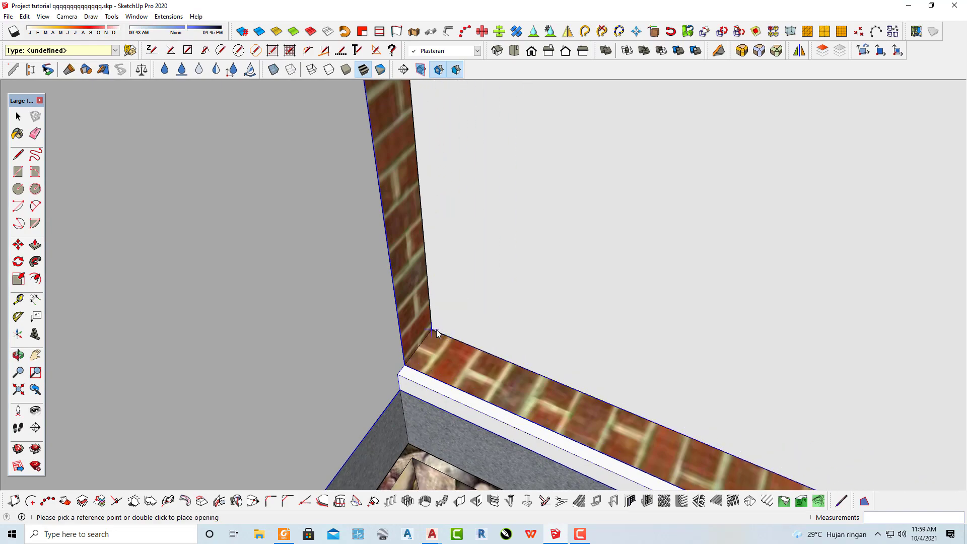
{"action": "scroll", "coordinate": [437, 333], "scroll_direction": "down", "scroll_amount": 3}
{"action": "scroll", "coordinate": [492, 281], "scroll_direction": "down", "scroll_amount": 3}
{"action": "scroll", "coordinate": [493, 274], "scroll_direction": "down", "scroll_amount": 3}
{"action": "key", "text": "space"}
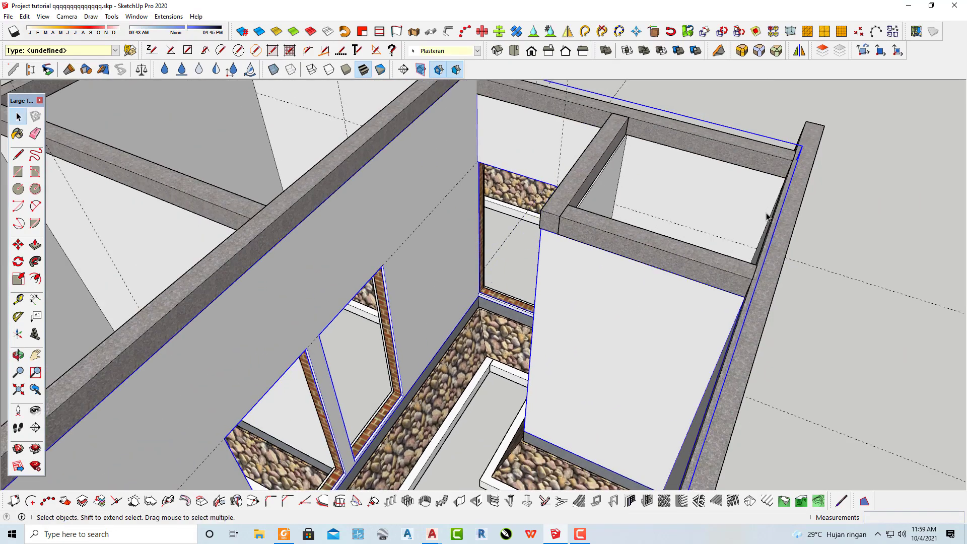
Orbit around and above the plastered rooms, then preview the open AutoCAD drawings.
{"action": "mouse_move", "coordinate": [870, 277]}
{"action": "middle_mouse_down"}
{"action": "mouse_move", "coordinate": [151, 224]}
{"action": "mouse_move", "coordinate": [267, 273]}
{"action": "mouse_move", "coordinate": [543, 312]}
{"action": "middle_mouse_up"}
{"action": "scroll", "coordinate": [503, 317], "scroll_direction": "down", "scroll_amount": 3}
{"action": "scroll", "coordinate": [474, 323], "scroll_direction": "down", "scroll_amount": 2}
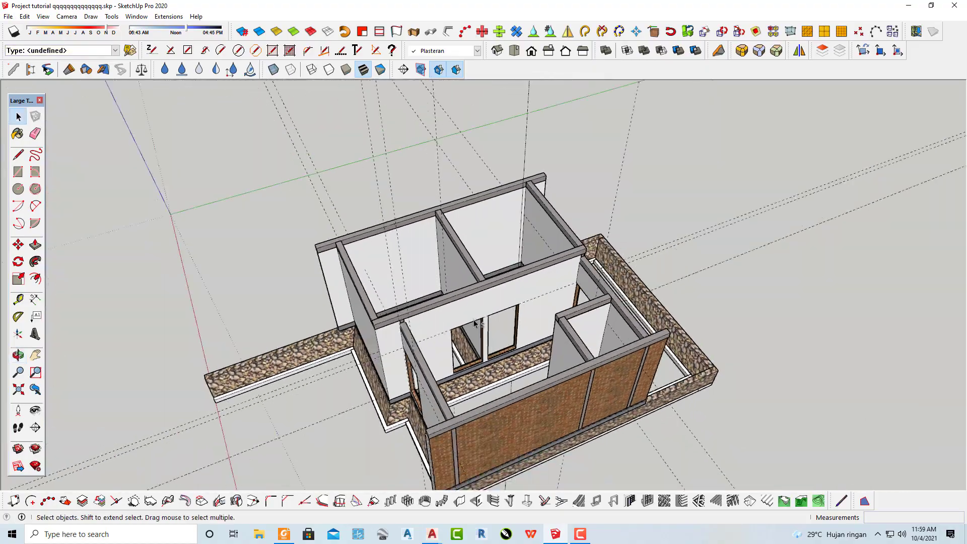
{"action": "mouse_move", "coordinate": [474, 322]}
{"action": "middle_mouse_down"}
{"action": "mouse_move", "coordinate": [851, 211]}
{"action": "mouse_move", "coordinate": [861, 232]}
{"action": "mouse_move", "coordinate": [765, 346]}
{"action": "mouse_move", "coordinate": [690, 388]}
{"action": "mouse_move", "coordinate": [600, 349]}
{"action": "mouse_move", "coordinate": [805, 328]}
{"action": "middle_mouse_up"}
{"action": "scroll", "coordinate": [429, 195], "scroll_direction": "up", "scroll_amount": 5}
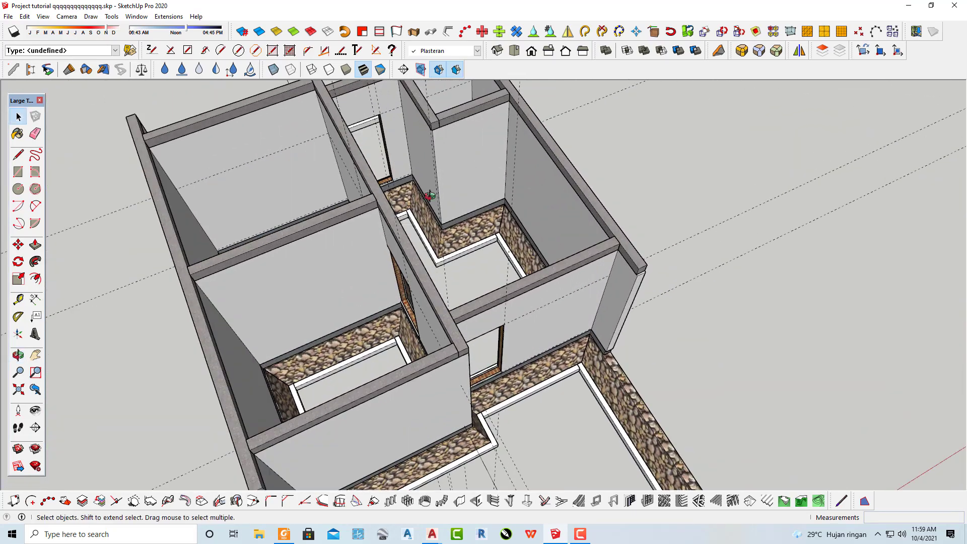
{"action": "mouse_move", "coordinate": [429, 195]}
{"action": "middle_mouse_down"}
{"action": "mouse_move", "coordinate": [183, 222]}
{"action": "mouse_move", "coordinate": [588, 473]}
{"action": "middle_mouse_up"}
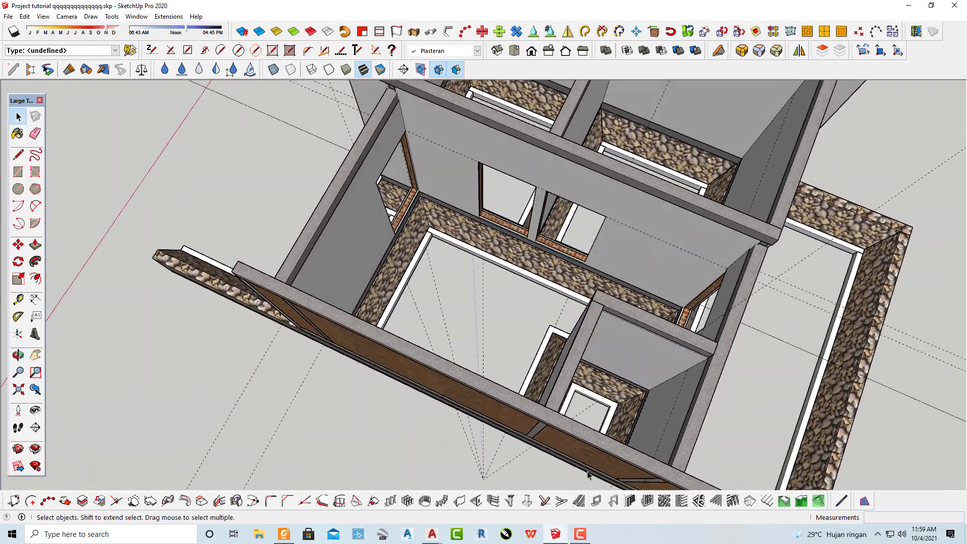
{"action": "left_click", "coordinate": [433, 535]}
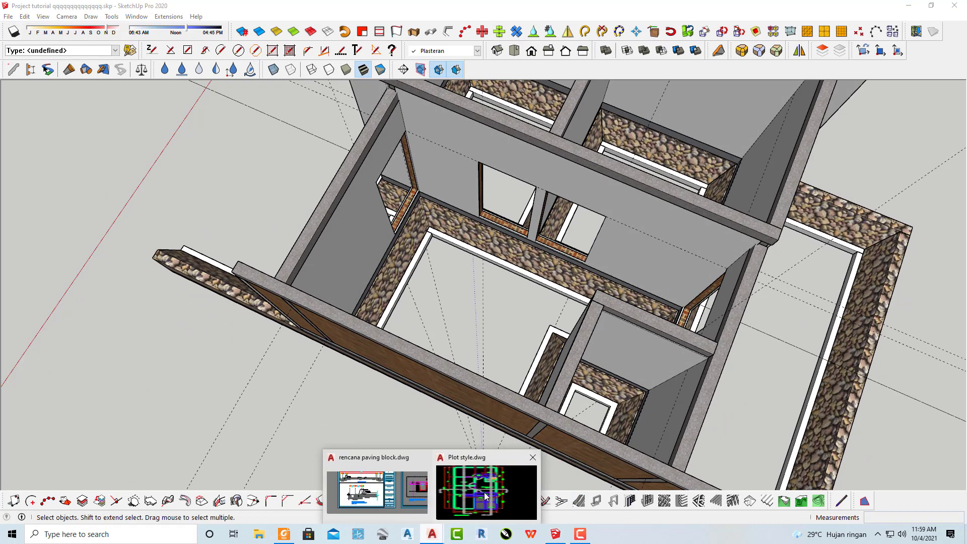
Bring Plot style.dwg forward and zoom in on the toilet wall detail.
{"action": "left_click", "coordinate": [492, 486]}
{"action": "scroll", "coordinate": [437, 242], "scroll_direction": "up", "scroll_amount": 2}
{"action": "scroll", "coordinate": [437, 241], "scroll_direction": "down", "scroll_amount": 2}
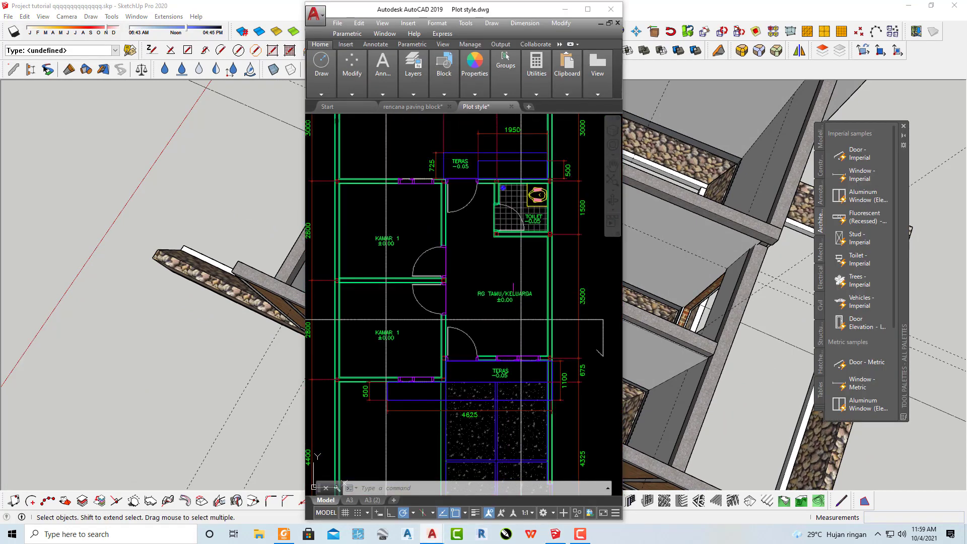
{"action": "scroll", "coordinate": [437, 242], "scroll_direction": "down", "scroll_amount": 3}
{"action": "mouse_move", "coordinate": [559, 237]}
{"action": "middle_mouse_down"}
{"action": "mouse_move", "coordinate": [528, 258]}
{"action": "mouse_move", "coordinate": [478, 262]}
{"action": "middle_mouse_up"}
{"action": "scroll", "coordinate": [479, 262], "scroll_direction": "up", "scroll_amount": 3}
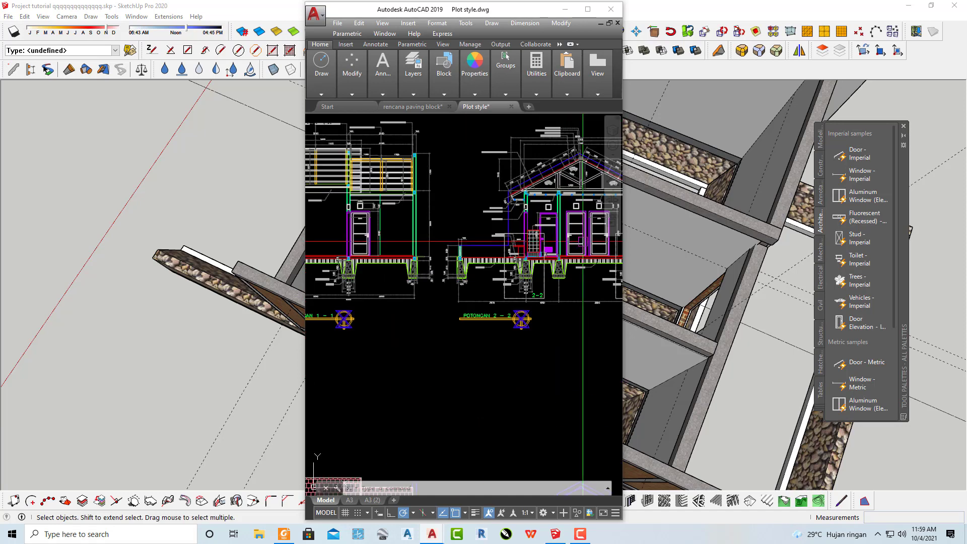
{"action": "scroll", "coordinate": [478, 262], "scroll_direction": "up", "scroll_amount": 3}
{"action": "scroll", "coordinate": [478, 262], "scroll_direction": "up", "scroll_amount": 2}
Select the toilet detail's 800 dimension to check it, then deselect it.
{"action": "left_click", "coordinate": [482, 193]}
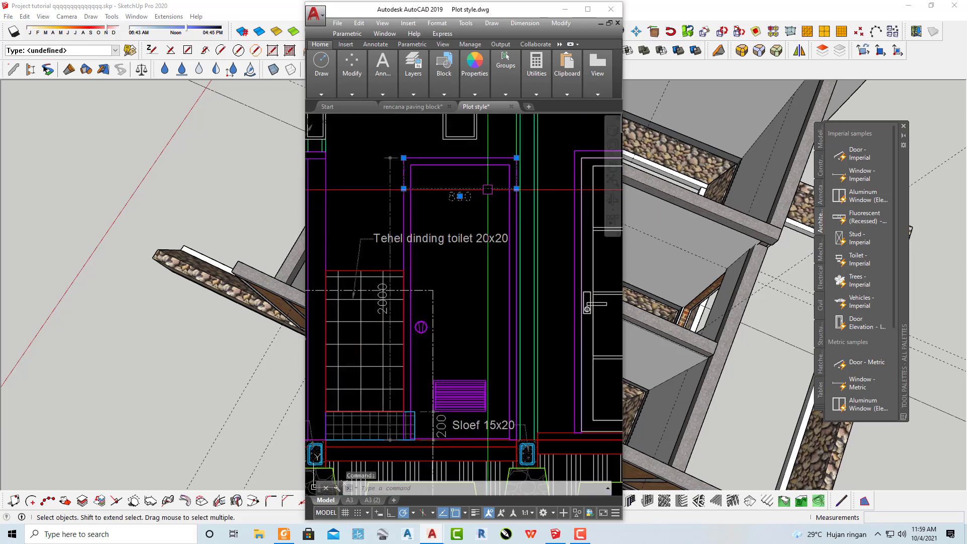
{"action": "key", "text": "Escape"}
{"action": "key", "text": "Escape"}
{"action": "scroll", "coordinate": [380, 307], "scroll_direction": "up", "scroll_amount": 4}
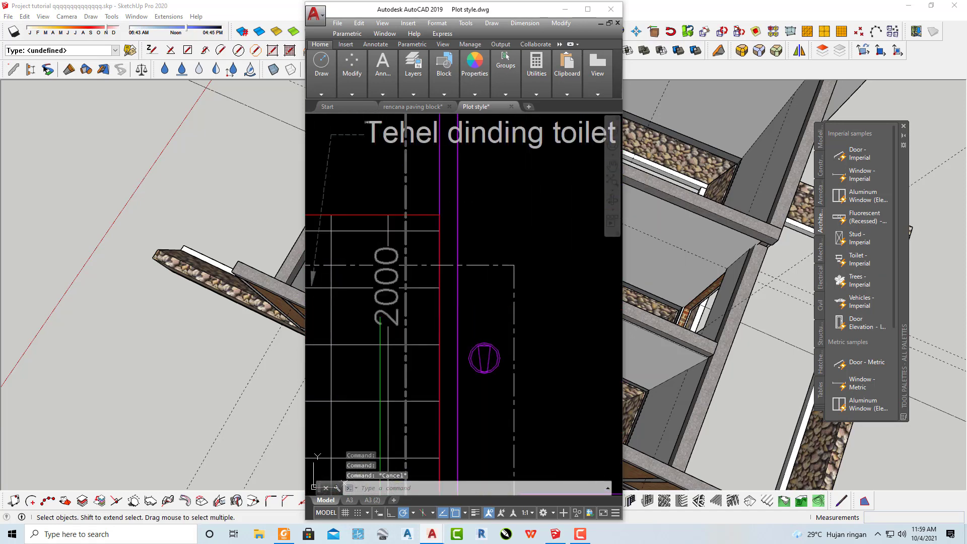
{"action": "scroll", "coordinate": [380, 307], "scroll_direction": "up", "scroll_amount": 2}
Return to SketchUp and orbit toward the plastered wall corner.
{"action": "left_click", "coordinate": [259, 210]}
{"action": "scroll", "coordinate": [259, 210], "scroll_direction": "down", "scroll_amount": 3}
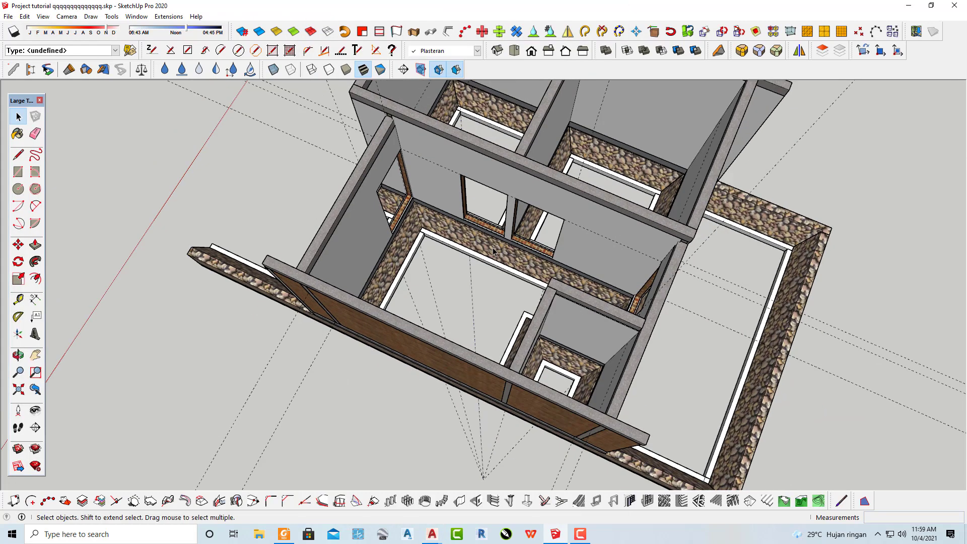
{"action": "middle_click_drag", "start_coordinate": [259, 211], "coordinate": [503, 294]}
{"action": "scroll", "coordinate": [502, 293], "scroll_direction": "up", "scroll_amount": 3}
{"action": "scroll", "coordinate": [503, 293], "scroll_direction": "up", "scroll_amount": 2}
{"action": "scroll", "coordinate": [502, 294], "scroll_direction": "up", "scroll_amount": 3}
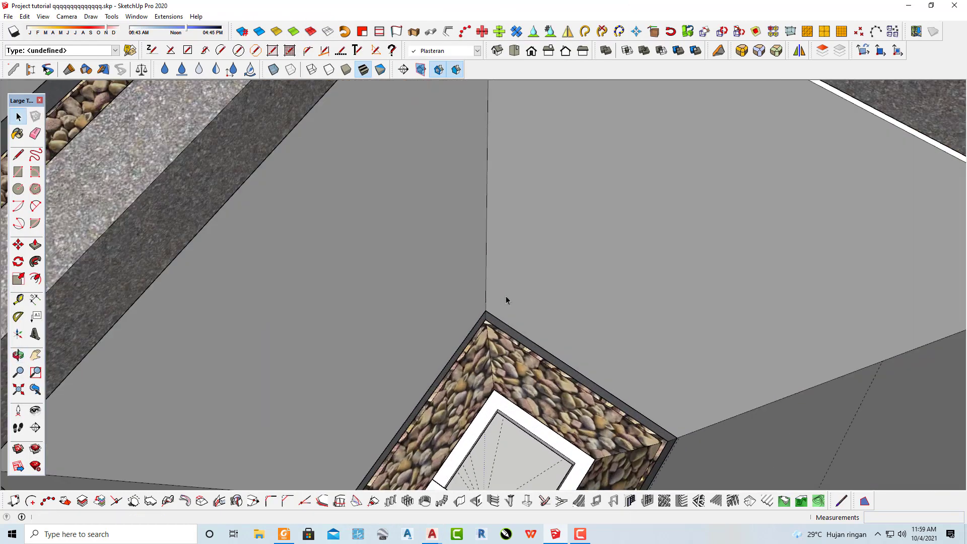
Measure from the wall edge with Tape Measure to mark guide lines.
{"action": "key", "text": "t"}
{"action": "scroll", "coordinate": [505, 295], "scroll_direction": "up", "scroll_amount": 2}
{"action": "scroll", "coordinate": [485, 316], "scroll_direction": "up", "scroll_amount": 1}
{"action": "scroll", "coordinate": [486, 315], "scroll_direction": "up", "scroll_amount": 2}
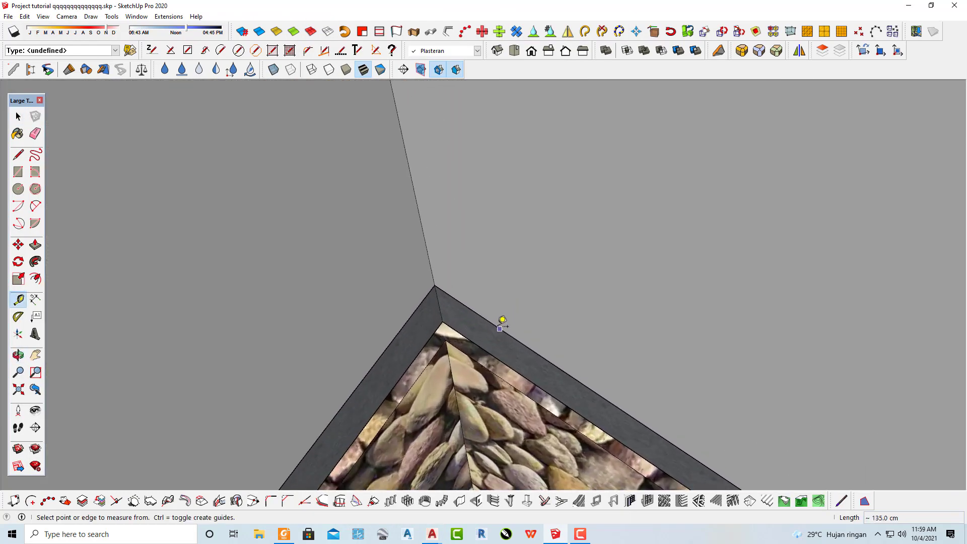
{"action": "scroll", "coordinate": [496, 323], "scroll_direction": "up", "scroll_amount": 2}
{"action": "left_click", "coordinate": [495, 326]}
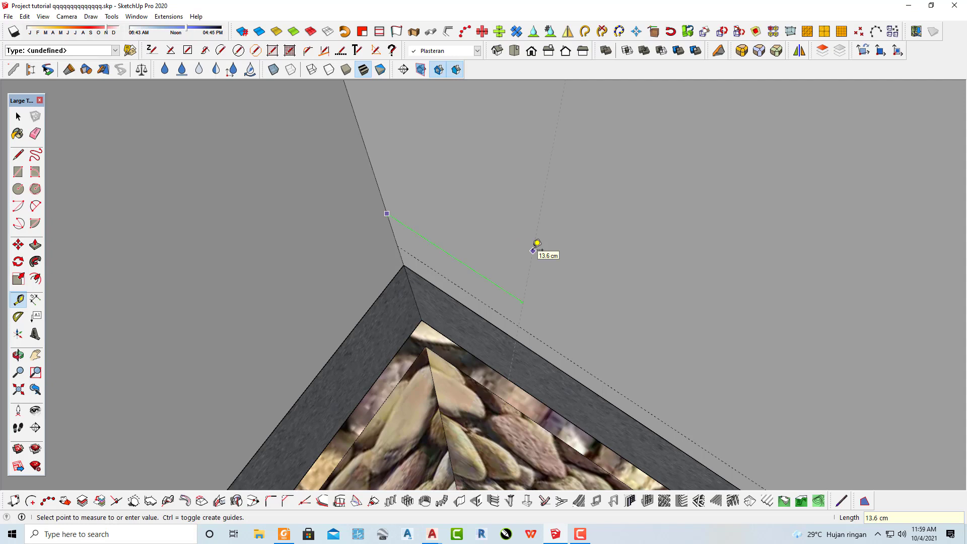
{"action": "key", "text": "Return"}
{"action": "scroll", "coordinate": [536, 243], "scroll_direction": "down", "scroll_amount": 1}
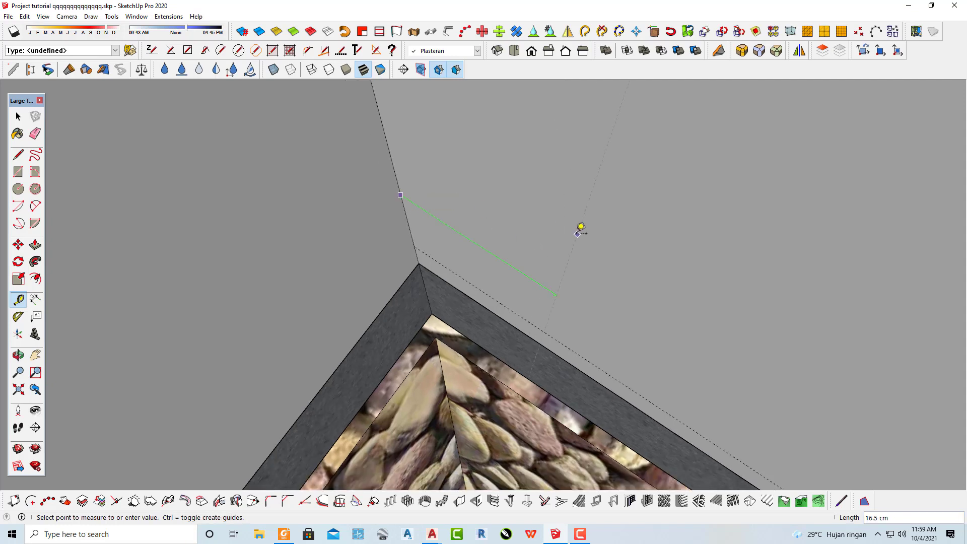
{"action": "key", "text": "Escape"}
{"action": "scroll", "coordinate": [581, 226], "scroll_direction": "up", "scroll_amount": 2}
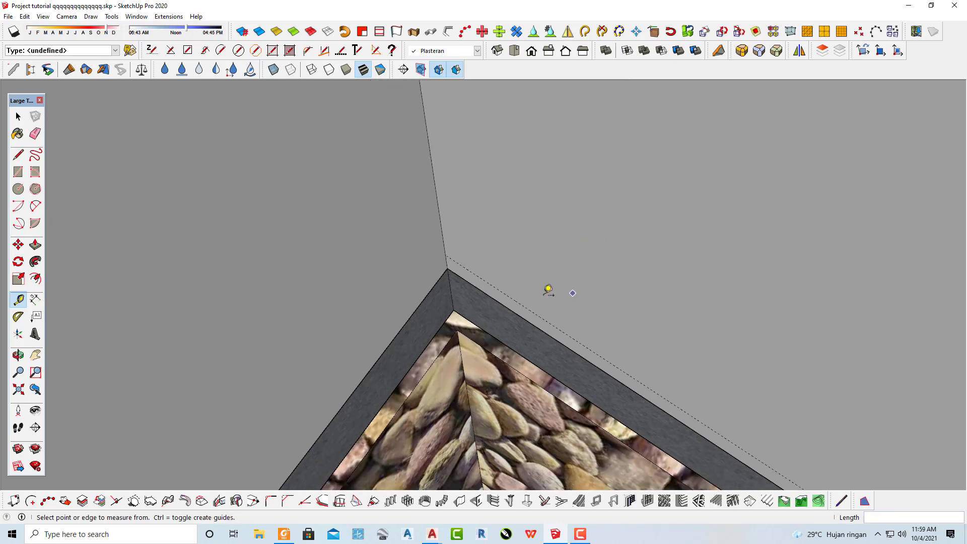
{"action": "scroll", "coordinate": [548, 287], "scroll_direction": "up", "scroll_amount": 2}
{"action": "scroll", "coordinate": [539, 302], "scroll_direction": "up", "scroll_amount": 2}
{"action": "scroll", "coordinate": [539, 306], "scroll_direction": "up", "scroll_amount": 2}
{"action": "scroll", "coordinate": [594, 330], "scroll_direction": "up", "scroll_amount": 2}
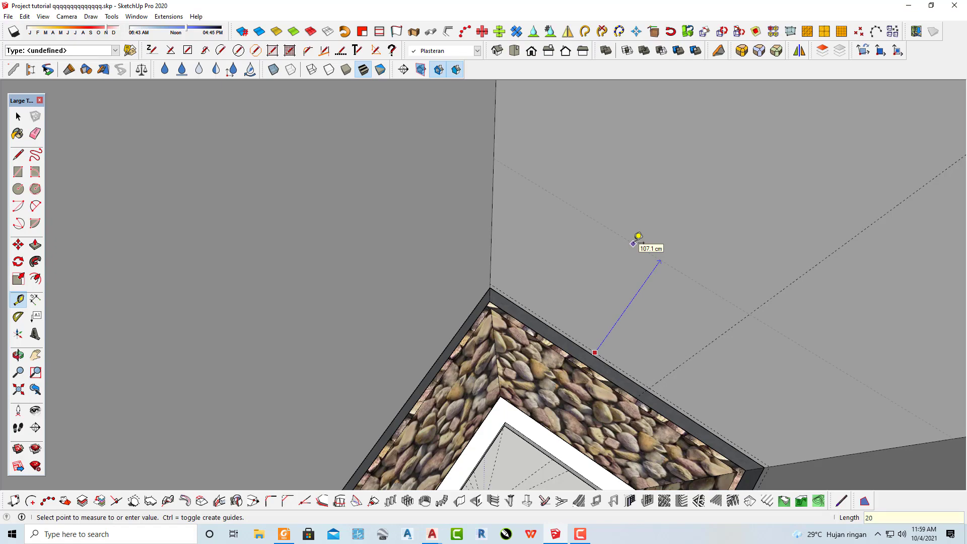
{"action": "scroll", "coordinate": [584, 257], "scroll_direction": "down", "scroll_amount": 1}
{"action": "scroll", "coordinate": [565, 265], "scroll_direction": "down", "scroll_amount": 3}
Orbit over the stone-lined pits and open Create Wall Opening at 90 by 200 cm.
{"action": "mouse_move", "coordinate": [566, 266]}
{"action": "middle_mouse_down"}
{"action": "mouse_move", "coordinate": [466, 304]}
{"action": "mouse_move", "coordinate": [340, 255]}
{"action": "middle_mouse_up"}
{"action": "scroll", "coordinate": [423, 334], "scroll_direction": "up", "scroll_amount": 2}
{"action": "scroll", "coordinate": [438, 351], "scroll_direction": "up", "scroll_amount": 2}
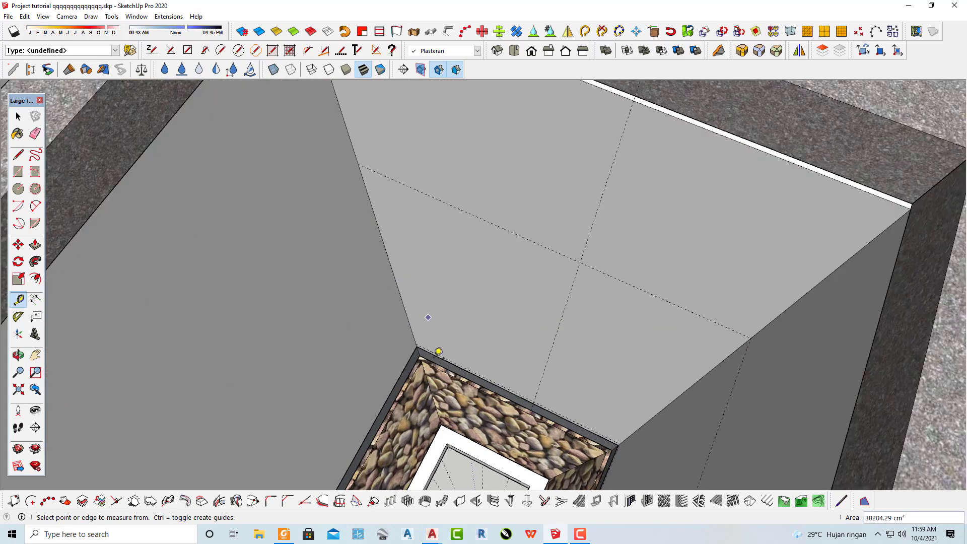
{"action": "left_click", "coordinate": [476, 502]}
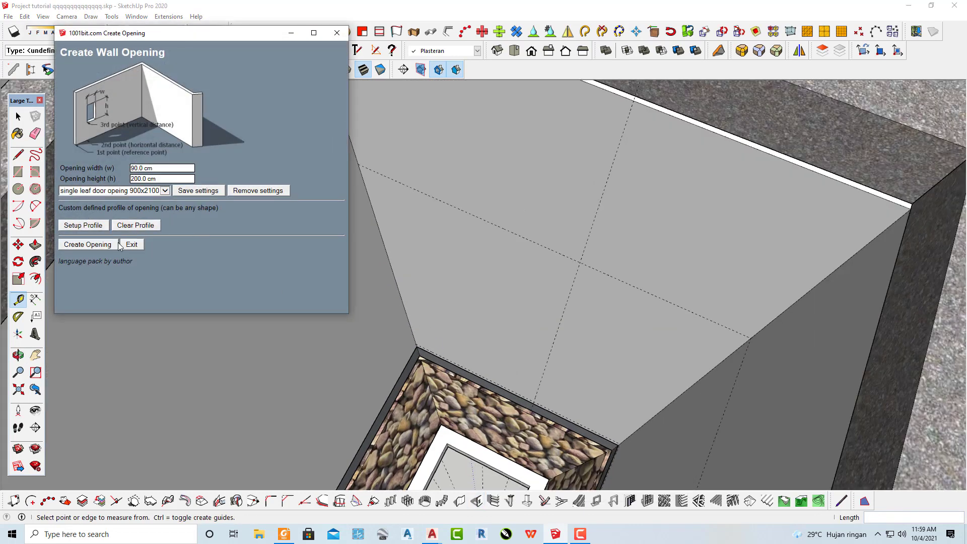
Place the 80 cm wide, 200 cm tall opening at the wall's guide point.
{"action": "left_click", "coordinate": [97, 245]}
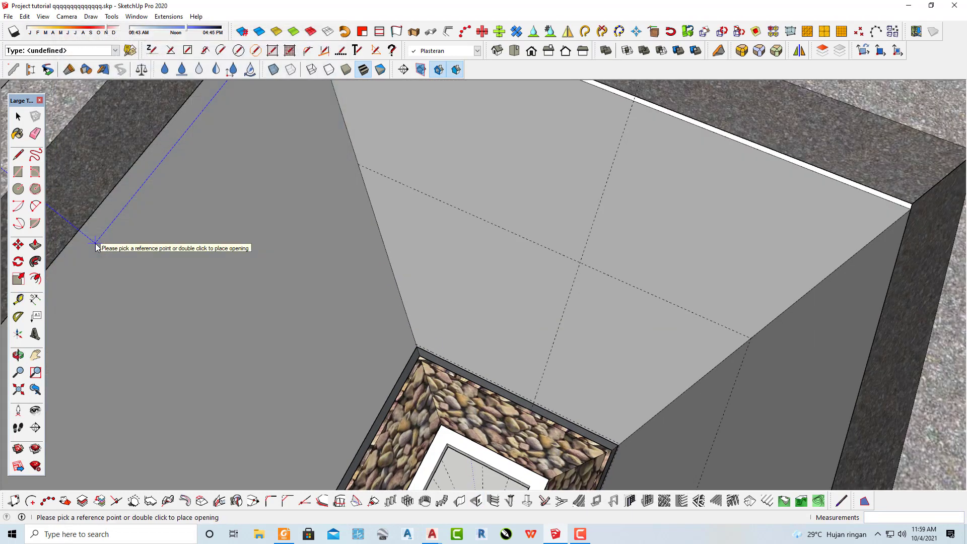
{"action": "key", "text": "space"}
{"action": "left_click", "coordinate": [476, 502]}
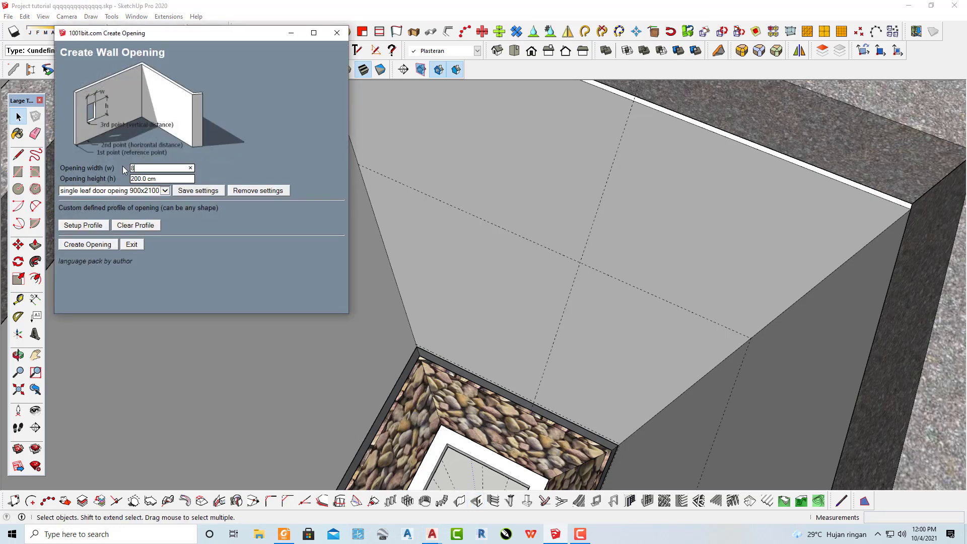
{"action": "left_click", "coordinate": [87, 244]}
{"action": "scroll", "coordinate": [455, 351], "scroll_direction": "up", "scroll_amount": 3}
{"action": "scroll", "coordinate": [415, 348], "scroll_direction": "up", "scroll_amount": 3}
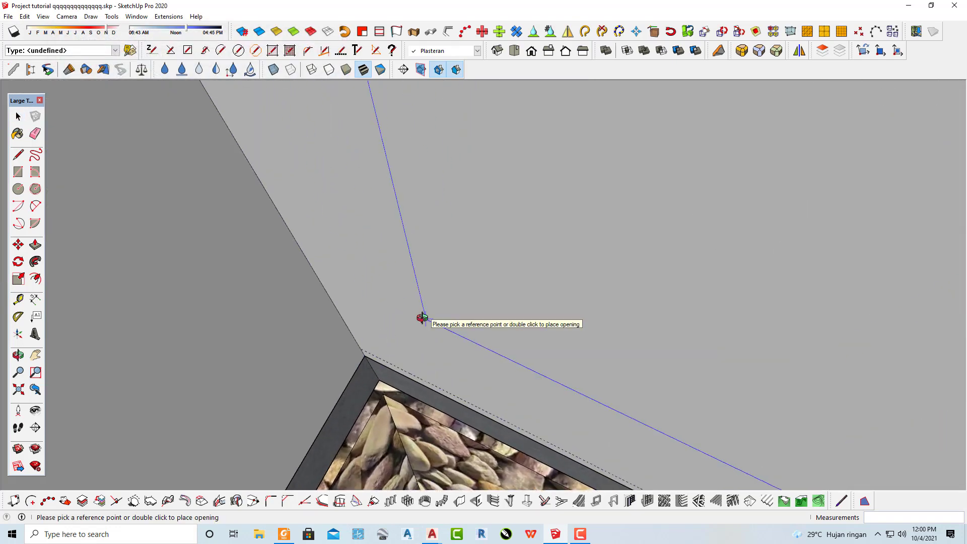
{"action": "mouse_move", "coordinate": [423, 317]}
{"action": "middle_mouse_down"}
{"action": "mouse_move", "coordinate": [426, 298]}
{"action": "mouse_move", "coordinate": [379, 344]}
{"action": "middle_mouse_up"}
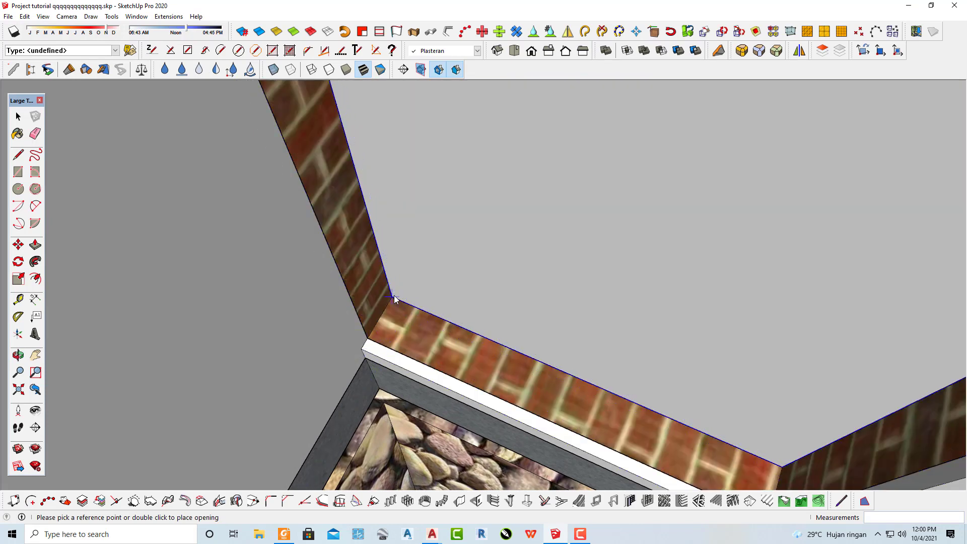
{"action": "scroll", "coordinate": [401, 302], "scroll_direction": "down", "scroll_amount": 3}
{"action": "scroll", "coordinate": [443, 282], "scroll_direction": "down", "scroll_amount": 2}
{"action": "scroll", "coordinate": [450, 272], "scroll_direction": "down", "scroll_amount": 5}
{"action": "key", "text": "space"}
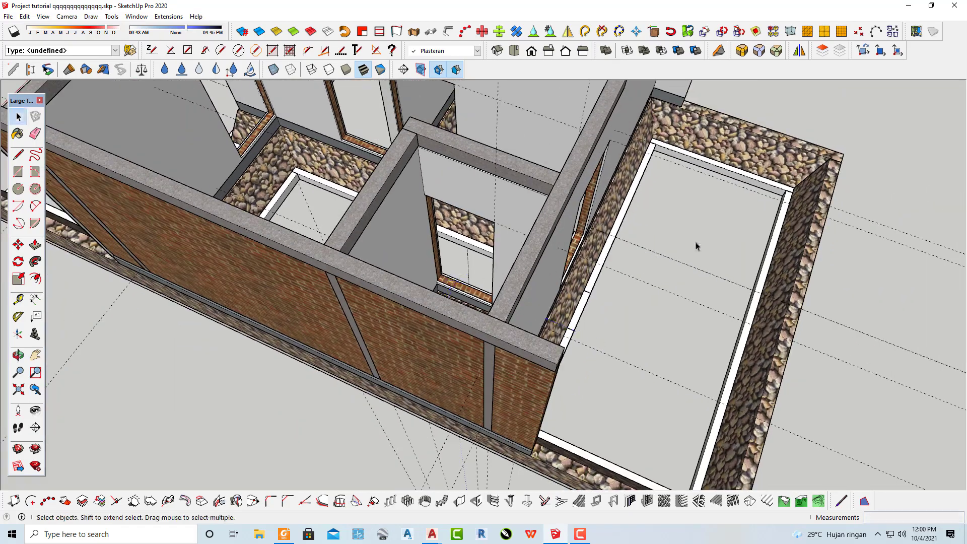
Orbit around and above the building to inspect the opening, then preview AutoCAD drawings.
{"action": "mouse_move", "coordinate": [909, 128]}
{"action": "middle_mouse_down"}
{"action": "mouse_move", "coordinate": [805, 141]}
{"action": "mouse_move", "coordinate": [638, 194]}
{"action": "mouse_move", "coordinate": [710, 149]}
{"action": "mouse_move", "coordinate": [453, 313]}
{"action": "middle_mouse_up"}
{"action": "scroll", "coordinate": [453, 317], "scroll_direction": "up", "scroll_amount": 3}
{"action": "scroll", "coordinate": [455, 319], "scroll_direction": "up", "scroll_amount": 3}
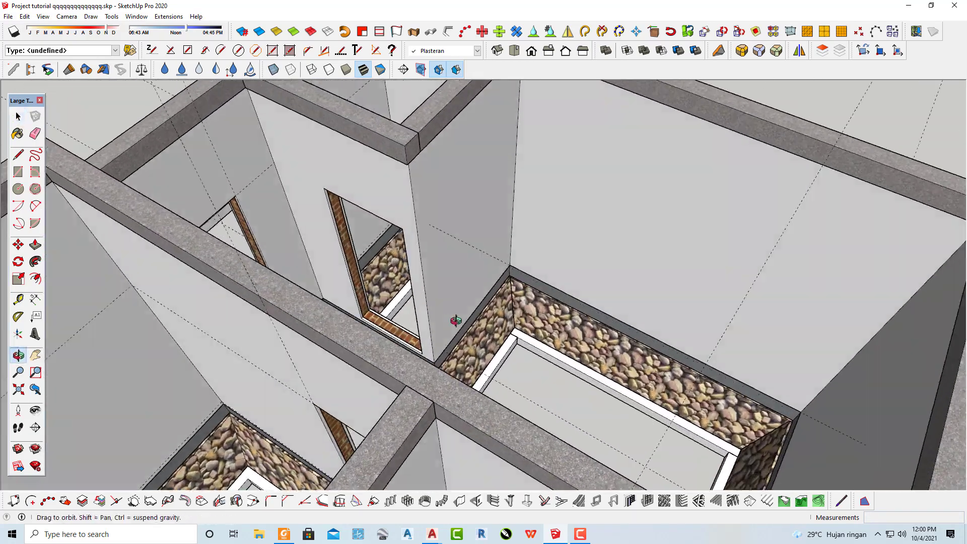
{"action": "scroll", "coordinate": [527, 347], "scroll_direction": "up", "scroll_amount": 3}
{"action": "scroll", "coordinate": [527, 347], "scroll_direction": "down", "scroll_amount": 3}
{"action": "scroll", "coordinate": [459, 297], "scroll_direction": "down", "scroll_amount": 5}
{"action": "scroll", "coordinate": [282, 237], "scroll_direction": "down", "scroll_amount": 3}
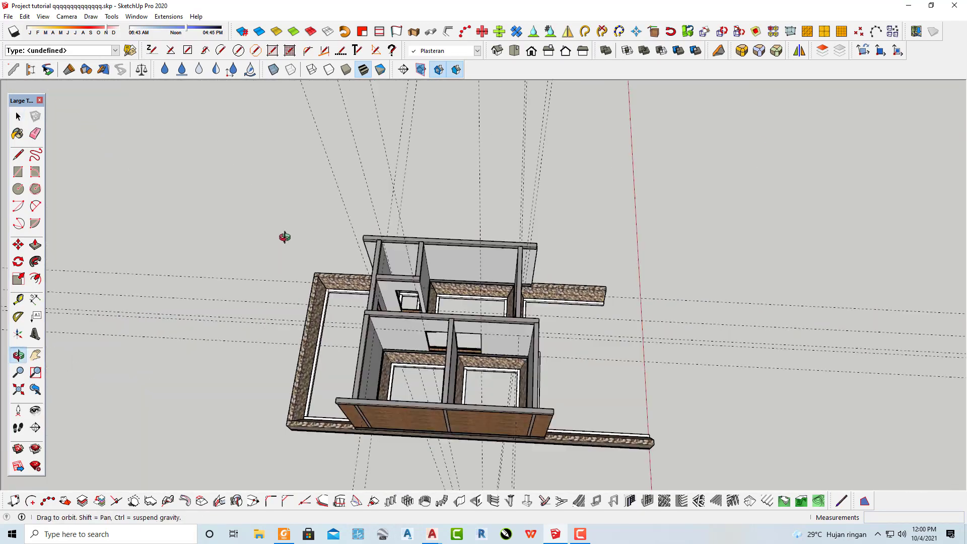
{"action": "mouse_move", "coordinate": [283, 237]}
{"action": "middle_mouse_down"}
{"action": "mouse_move", "coordinate": [258, 191]}
{"action": "mouse_move", "coordinate": [459, 301]}
{"action": "middle_mouse_up"}
{"action": "scroll", "coordinate": [459, 301], "scroll_direction": "up", "scroll_amount": 3}
{"action": "scroll", "coordinate": [468, 303], "scroll_direction": "up", "scroll_amount": 3}
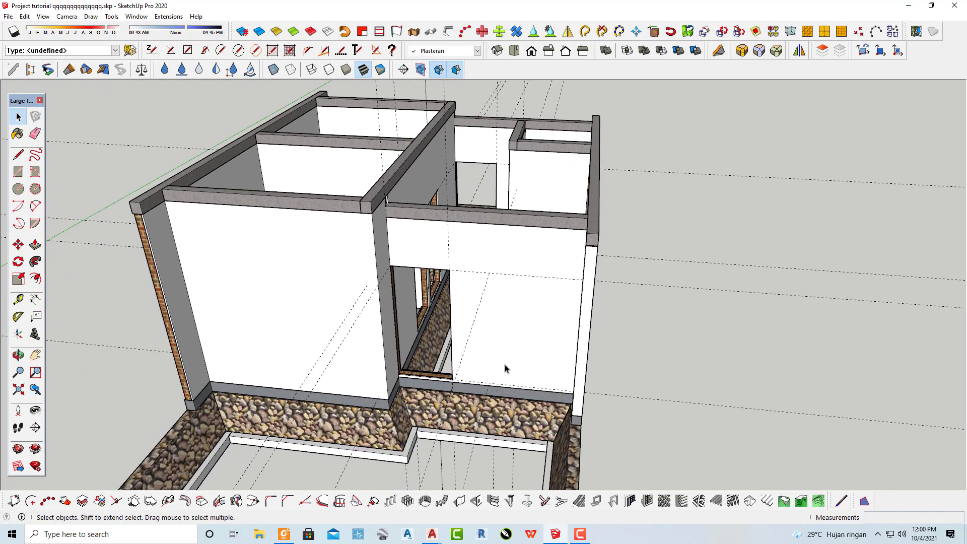
{"action": "left_click", "coordinate": [436, 533]}
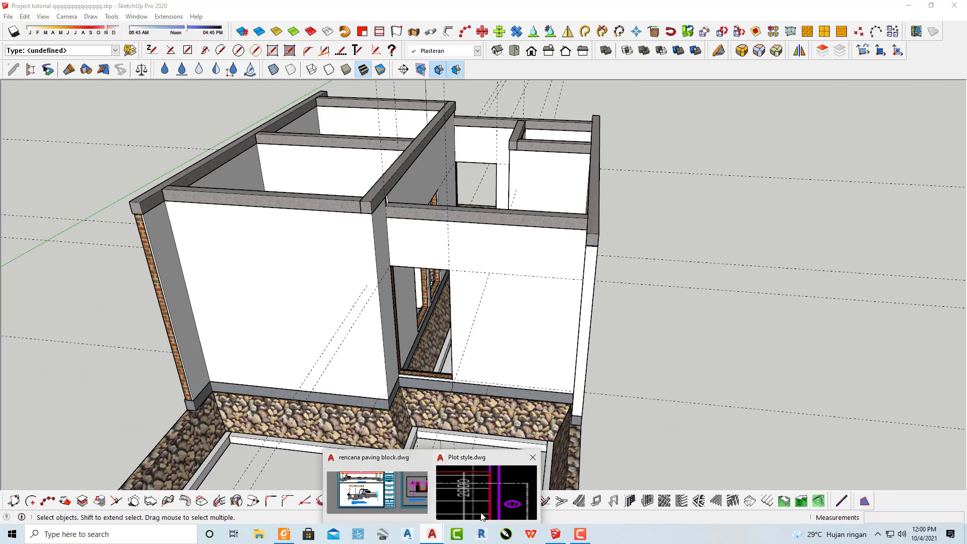
Bring Plot style.dwg forward, maximize it, and pan to the door and window elevation.
{"action": "left_click", "coordinate": [484, 494]}
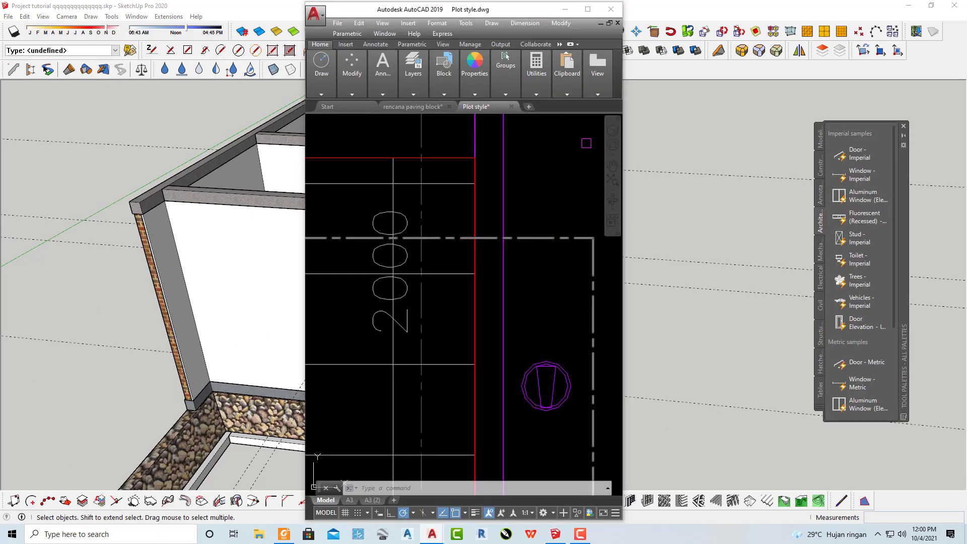
{"action": "double_click", "coordinate": [587, 9]}
{"action": "scroll", "coordinate": [449, 233], "scroll_direction": "down", "scroll_amount": 5}
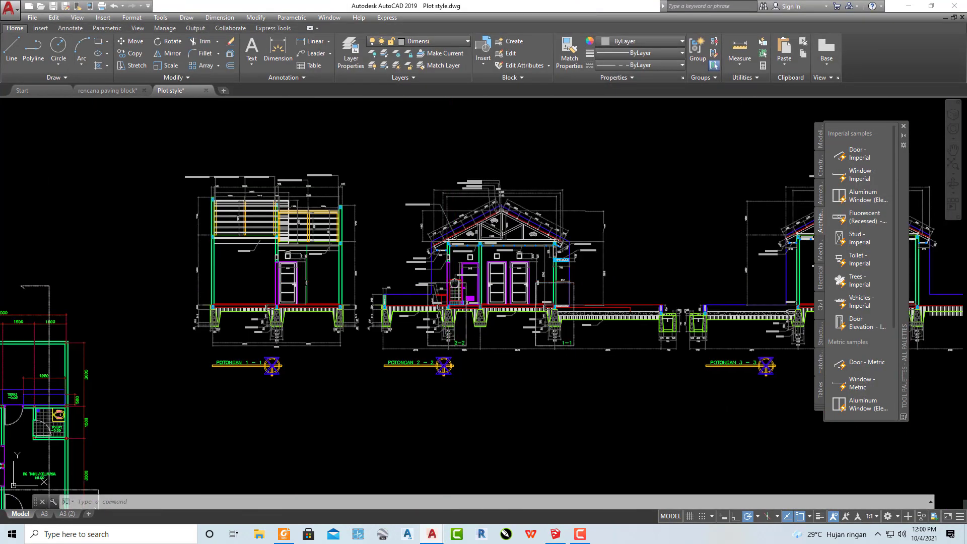
{"action": "scroll", "coordinate": [201, 236], "scroll_direction": "down", "scroll_amount": 3}
{"action": "middle_click_drag", "start_coordinate": [108, 291], "coordinate": [233, 311]}
{"action": "scroll", "coordinate": [233, 303], "scroll_direction": "up", "scroll_amount": 3}
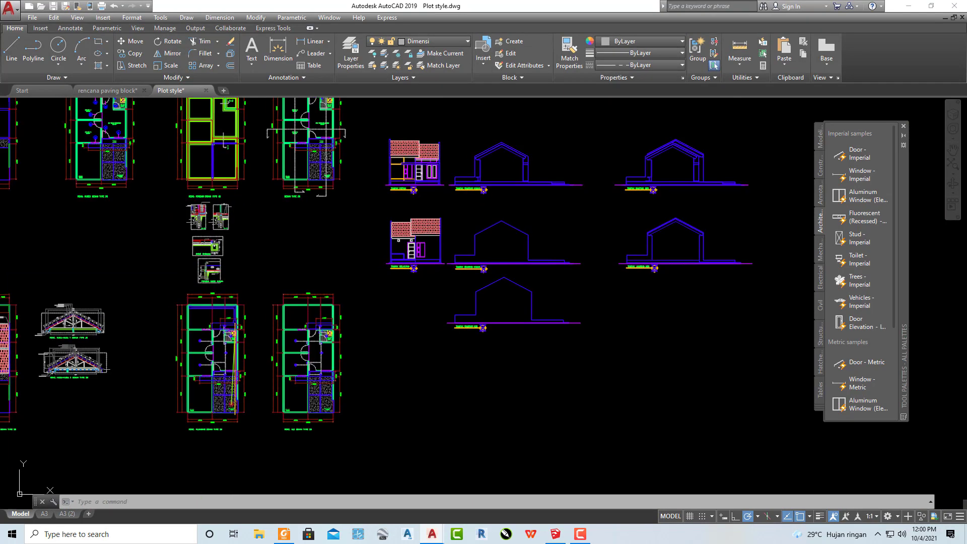
{"action": "scroll", "coordinate": [233, 302], "scroll_direction": "up", "scroll_amount": 2}
{"action": "scroll", "coordinate": [442, 144], "scroll_direction": "up", "scroll_amount": 5}
{"action": "scroll", "coordinate": [468, 166], "scroll_direction": "up", "scroll_amount": 3}
{"action": "mouse_move", "coordinate": [468, 166]}
{"action": "middle_mouse_down"}
{"action": "mouse_move", "coordinate": [401, 244]}
{"action": "mouse_move", "coordinate": [350, 270]}
{"action": "middle_mouse_up"}
{"action": "scroll", "coordinate": [350, 270], "scroll_direction": "down", "scroll_amount": 2}
{"action": "scroll", "coordinate": [443, 260], "scroll_direction": "down", "scroll_amount": 3}
{"action": "scroll", "coordinate": [442, 267], "scroll_direction": "up", "scroll_amount": 2}
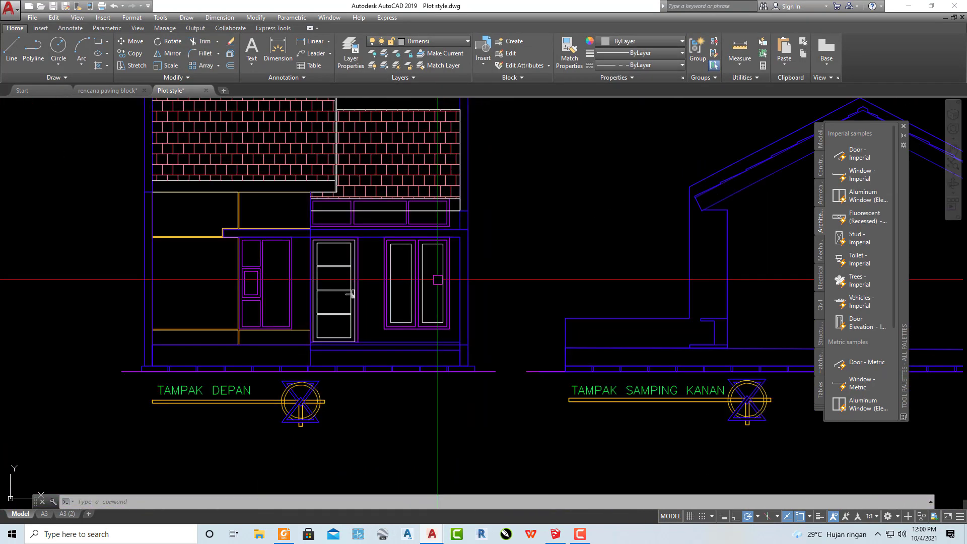
{"action": "scroll", "coordinate": [441, 302], "scroll_direction": "up", "scroll_amount": 4}
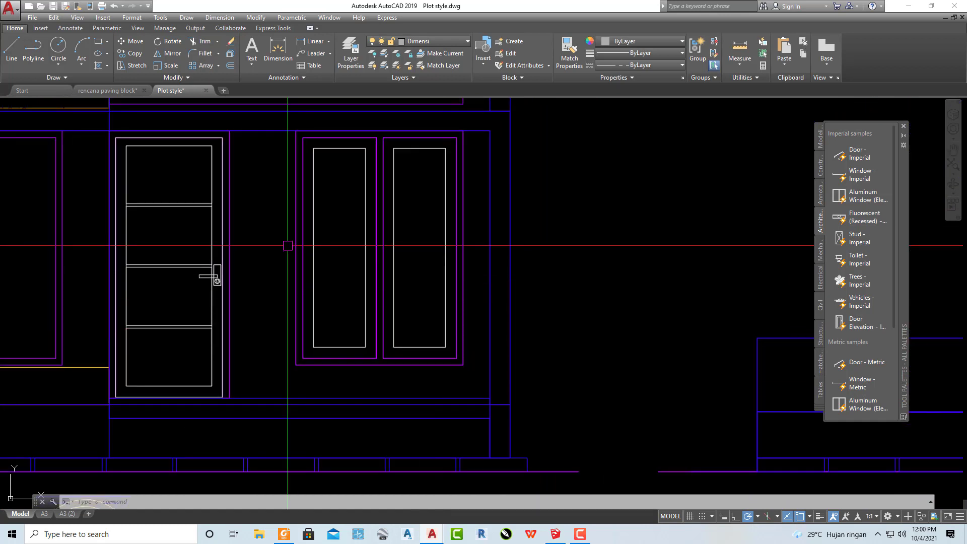
Add a 500 linear dimension between the door and the window.
{"action": "left_click", "coordinate": [313, 40]}
{"action": "left_click", "coordinate": [229, 131]}
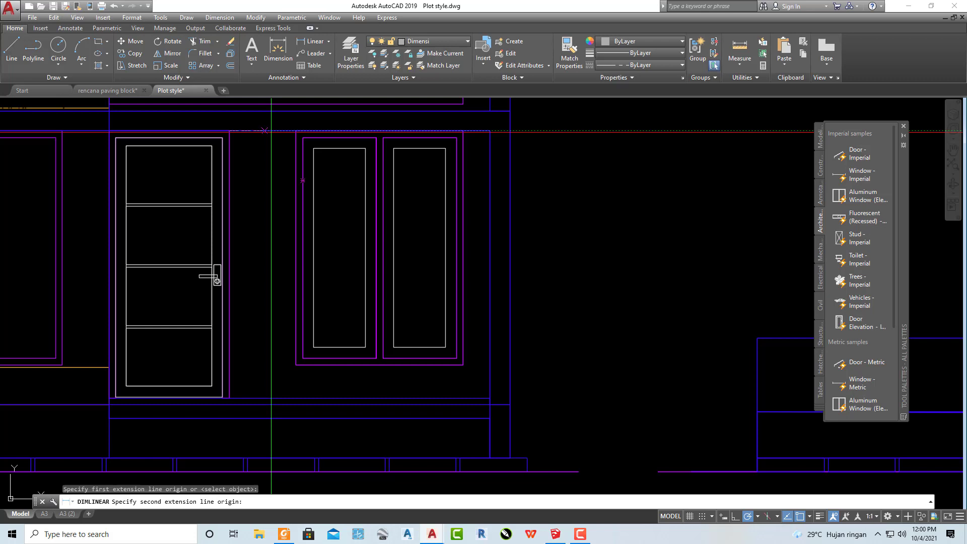
{"action": "left_click", "coordinate": [295, 131]}
{"action": "left_click", "coordinate": [262, 178]}
{"action": "scroll", "coordinate": [262, 191], "scroll_direction": "up", "scroll_amount": 1}
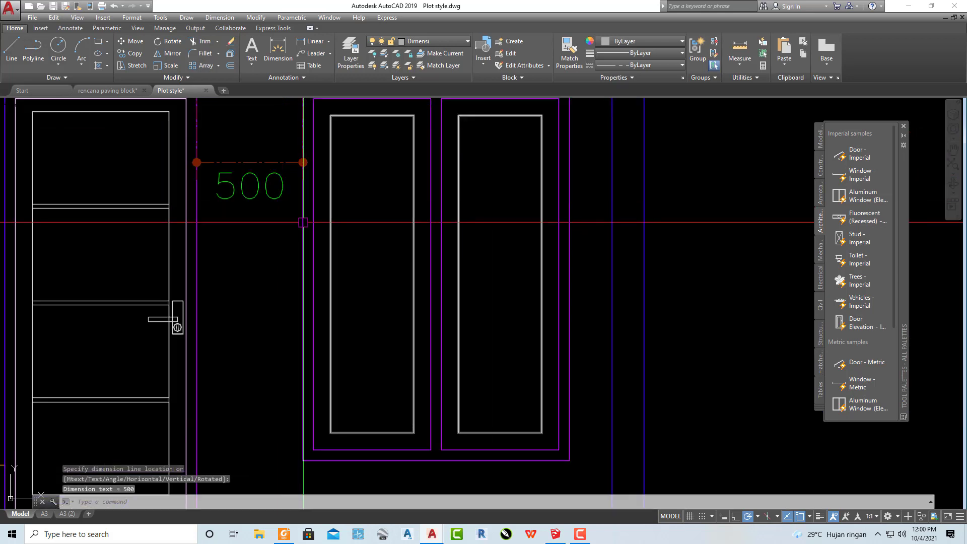
{"action": "scroll", "coordinate": [323, 217], "scroll_direction": "down", "scroll_amount": 3}
Dimension the window's 1750 height and its 1250 width.
{"action": "left_click", "coordinate": [313, 41]}
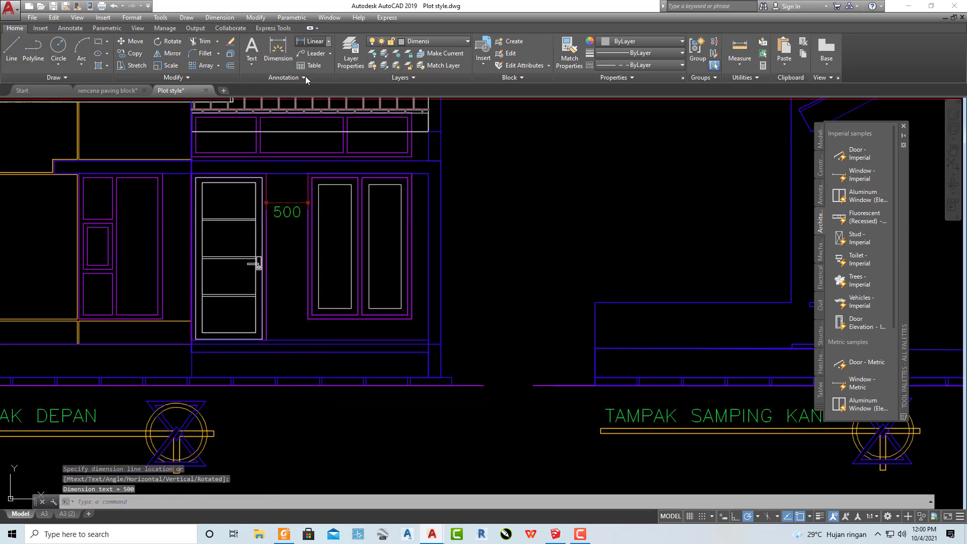
{"action": "left_click", "coordinate": [307, 177]}
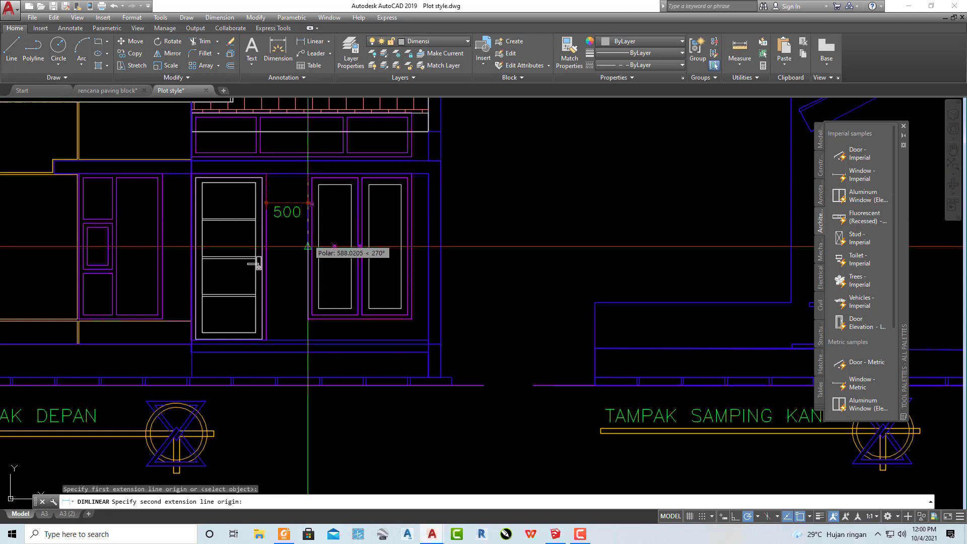
{"action": "left_click", "coordinate": [308, 318]}
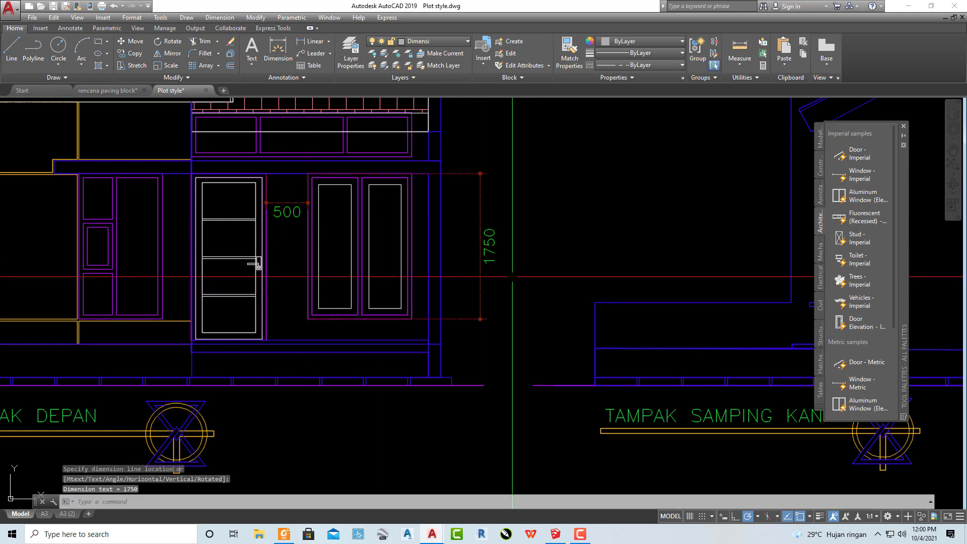
{"action": "left_click", "coordinate": [479, 276]}
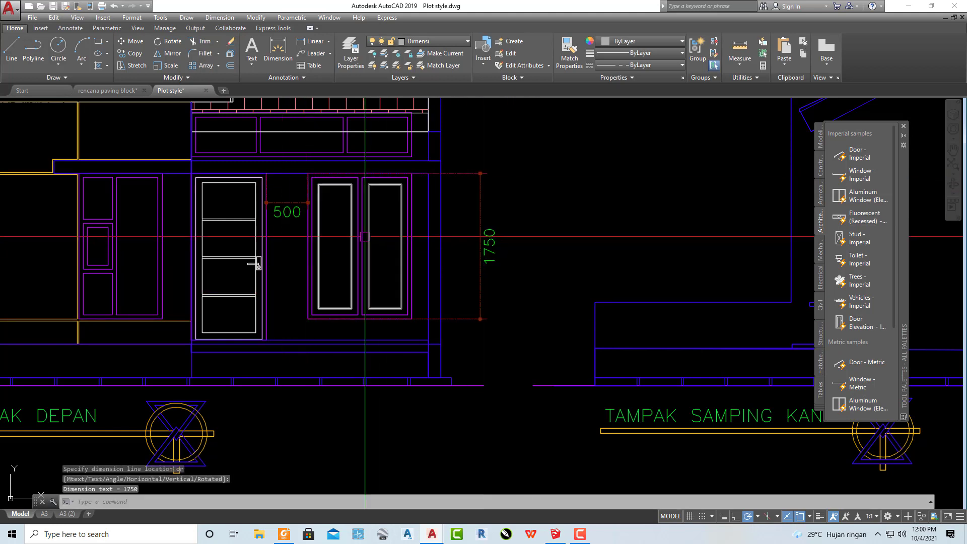
{"action": "left_click", "coordinate": [313, 41]}
{"action": "left_click", "coordinate": [308, 318]}
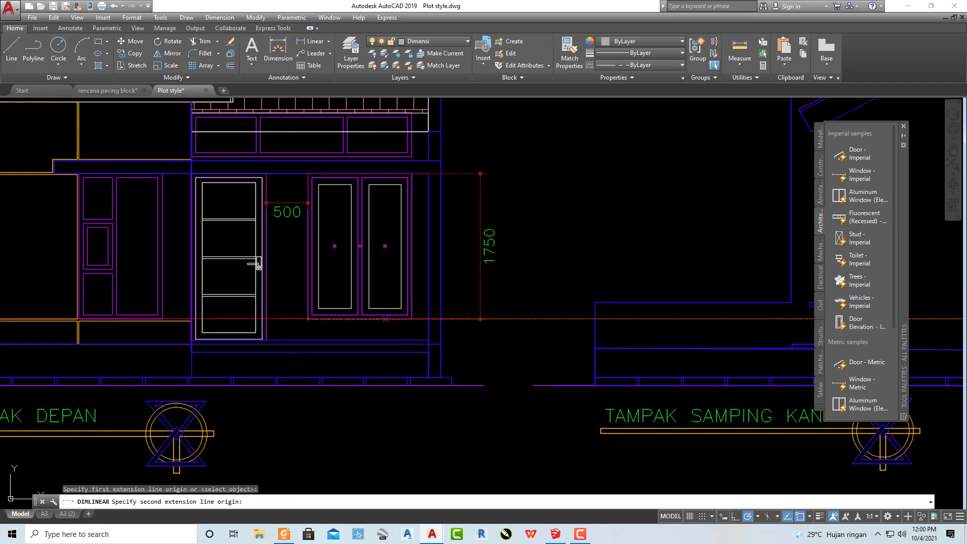
{"action": "scroll", "coordinate": [400, 318], "scroll_direction": "up", "scroll_amount": 2}
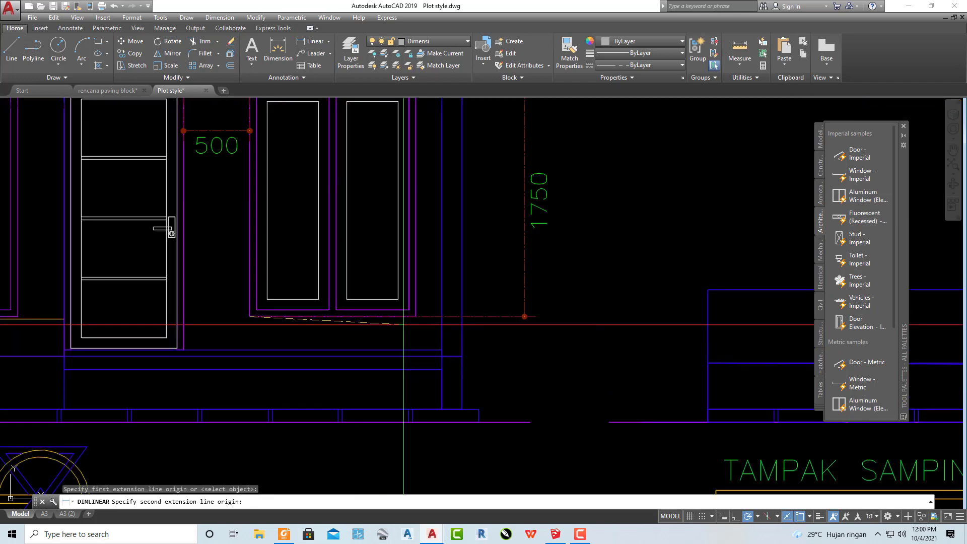
{"action": "left_click", "coordinate": [414, 329]}
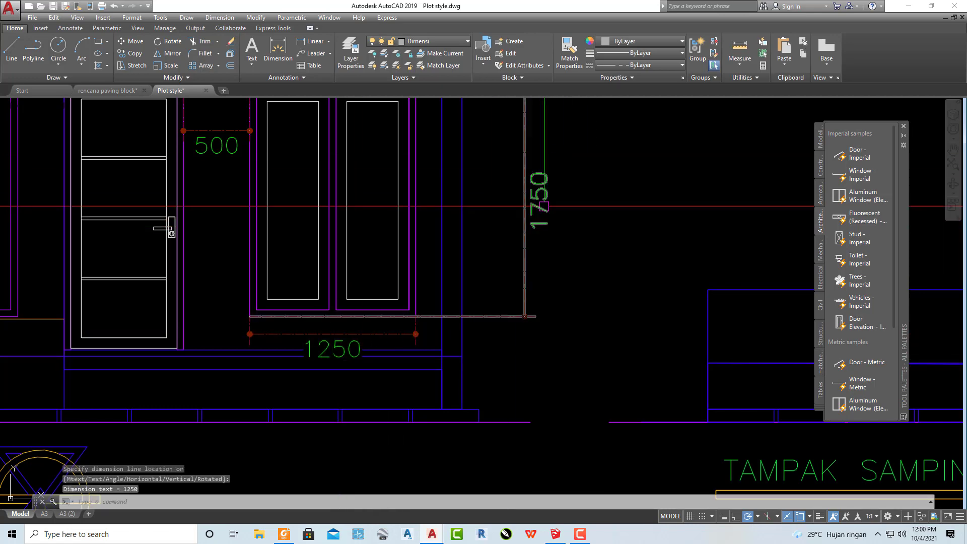
{"action": "left_click", "coordinate": [909, 6]}
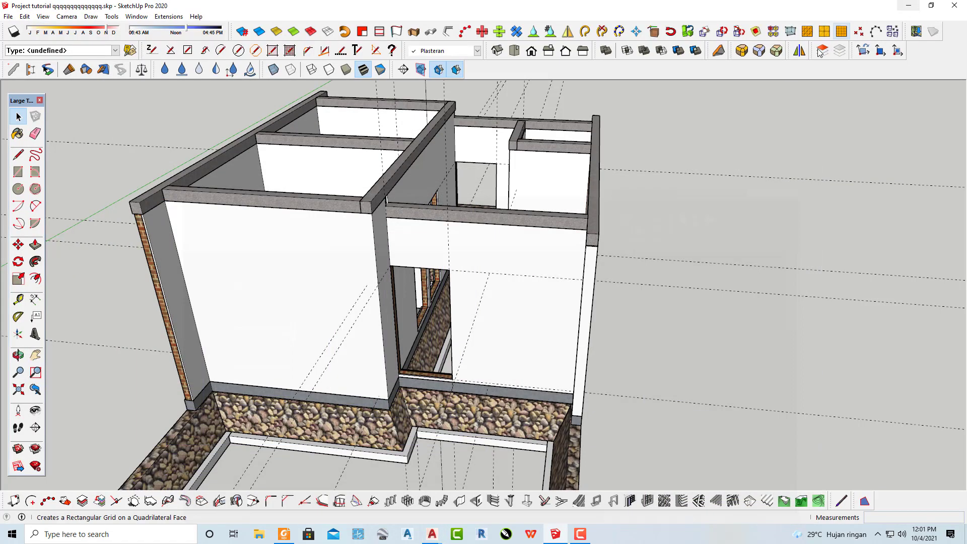
{"action": "key", "text": "t"}
{"action": "scroll", "coordinate": [476, 312], "scroll_direction": "up", "scroll_amount": 2}
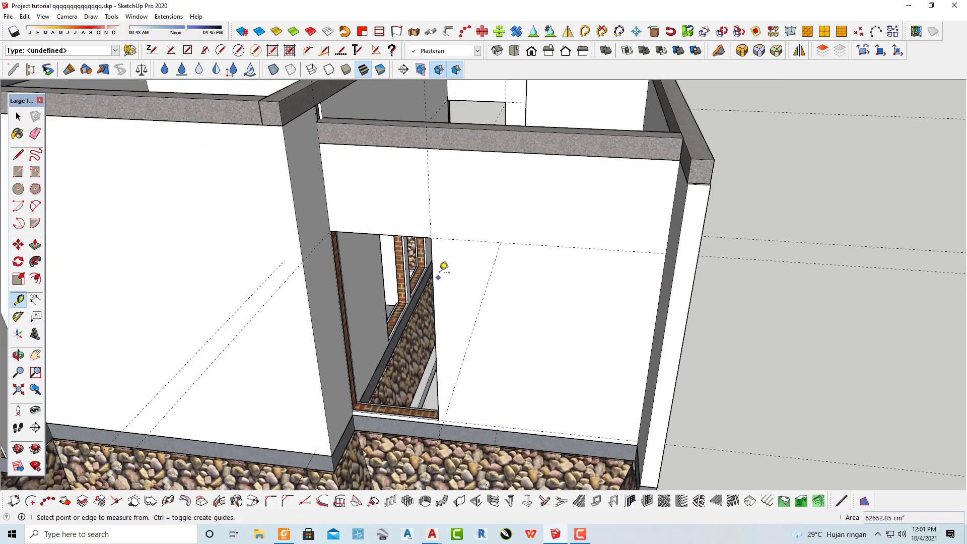
{"action": "left_click", "coordinate": [429, 209]}
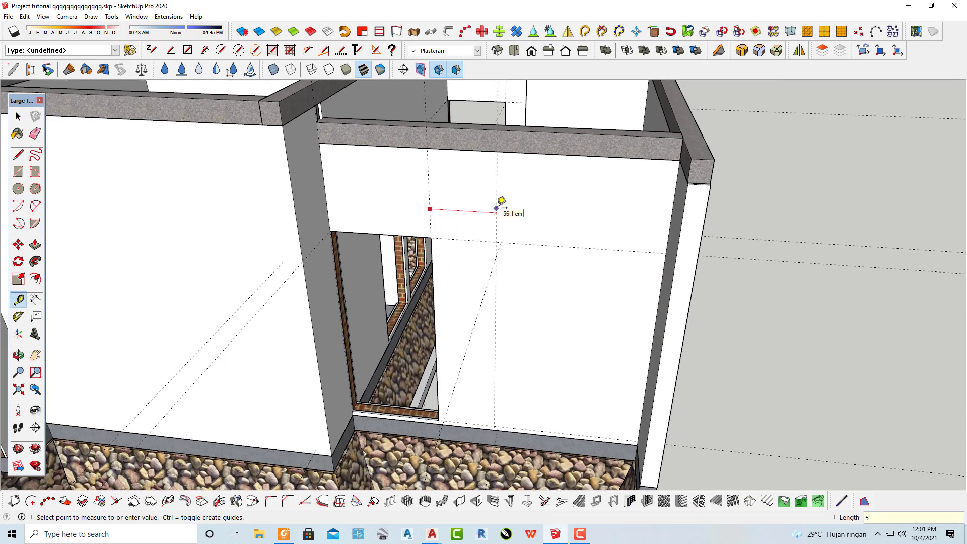
{"action": "type", "text": "0"}
{"action": "middle_click_drag", "start_coordinate": [500, 242], "coordinate": [583, 271]}
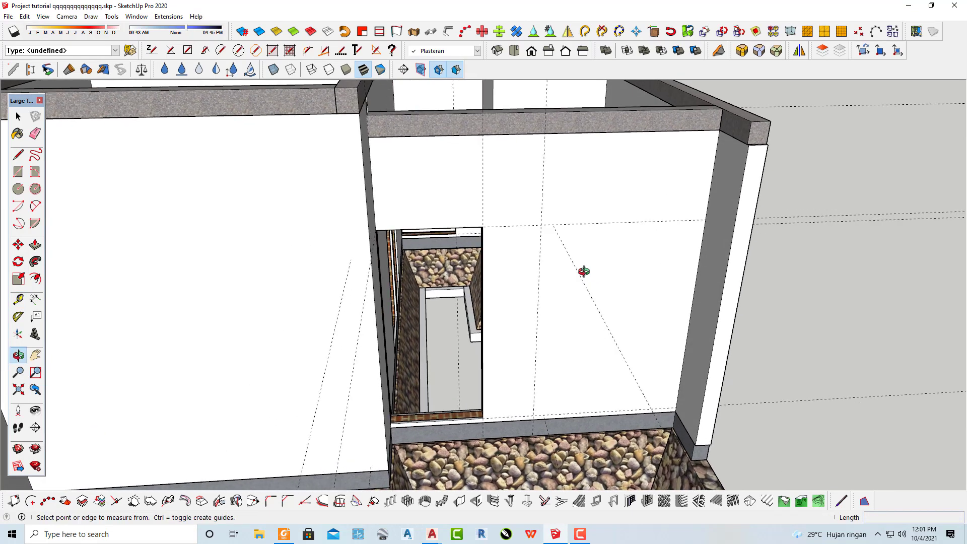
{"action": "key", "text": "space"}
{"action": "scroll", "coordinate": [583, 271], "scroll_direction": "up", "scroll_amount": 2}
{"action": "key", "text": "e"}
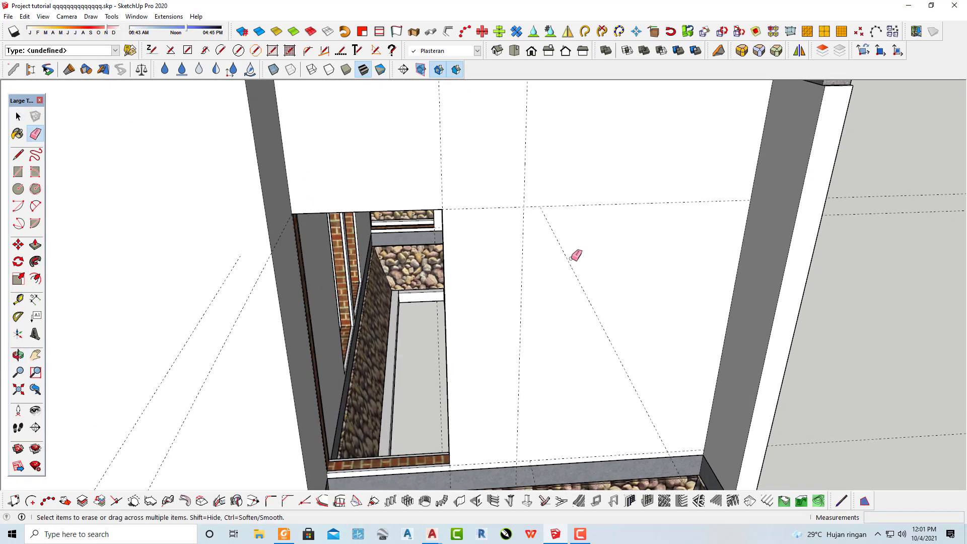
{"action": "scroll", "coordinate": [571, 254], "scroll_direction": "down", "scroll_amount": 3}
{"action": "mouse_move", "coordinate": [565, 258]}
{"action": "middle_mouse_down"}
{"action": "mouse_move", "coordinate": [514, 272]}
{"action": "mouse_move", "coordinate": [551, 398]}
{"action": "middle_mouse_up"}
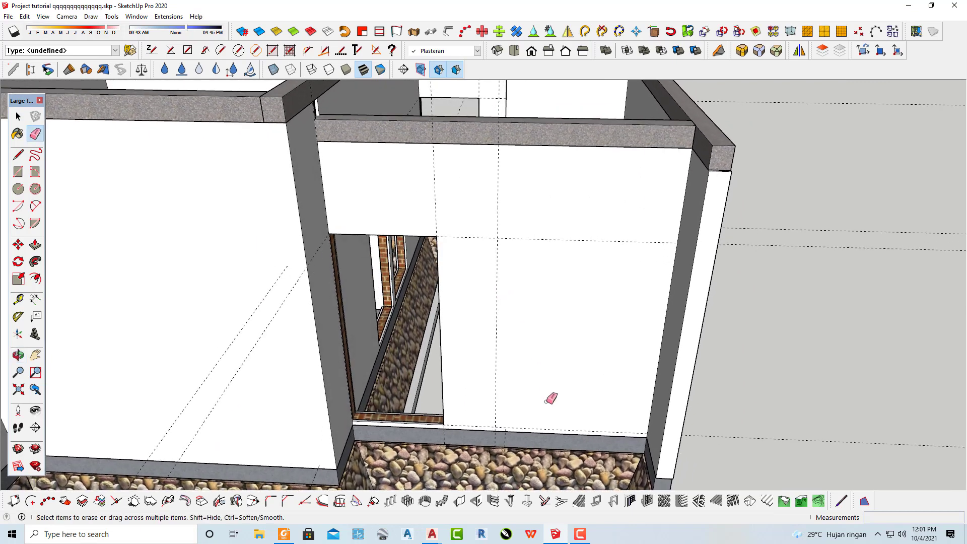
{"action": "left_click", "coordinate": [431, 537]}
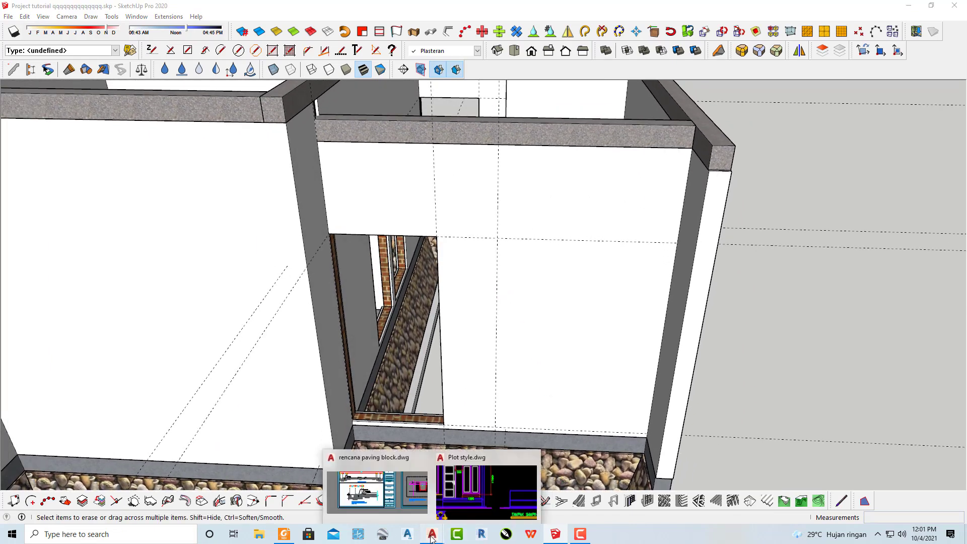
{"action": "left_click", "coordinate": [475, 486]}
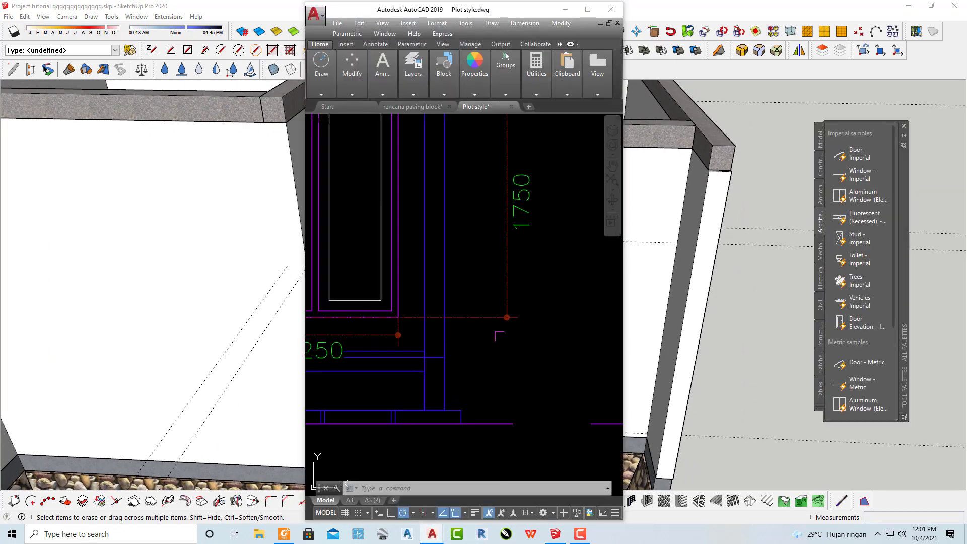
{"action": "scroll", "coordinate": [376, 353], "scroll_direction": "up", "scroll_amount": 4}
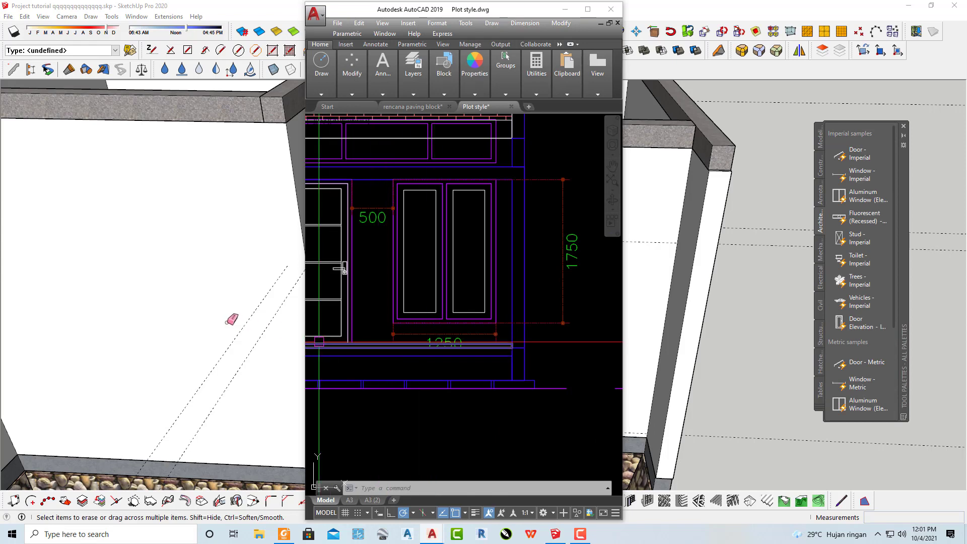
{"action": "left_click", "coordinate": [755, 298]}
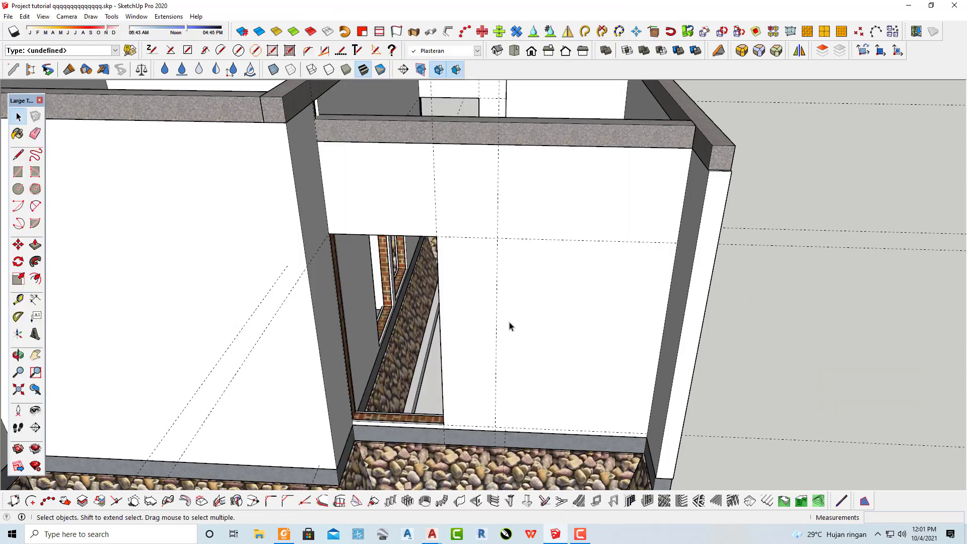
Begin placing window guide lines on the plastered wall with Tape Measure.
{"action": "key", "text": "t"}
{"action": "scroll", "coordinate": [500, 287], "scroll_direction": "up", "scroll_amount": 1}
{"action": "left_click", "coordinate": [497, 288]}
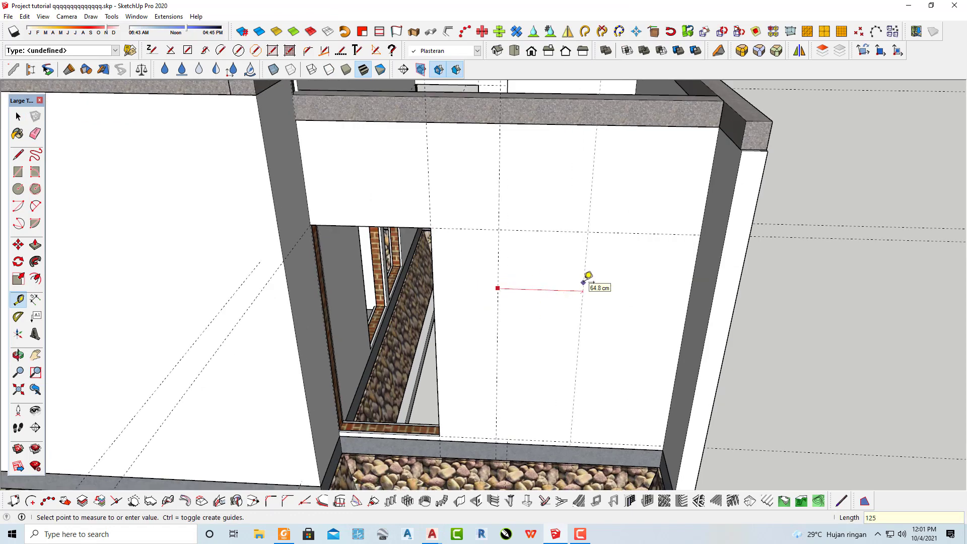
{"action": "scroll", "coordinate": [523, 297], "scroll_direction": "down", "scroll_amount": 1}
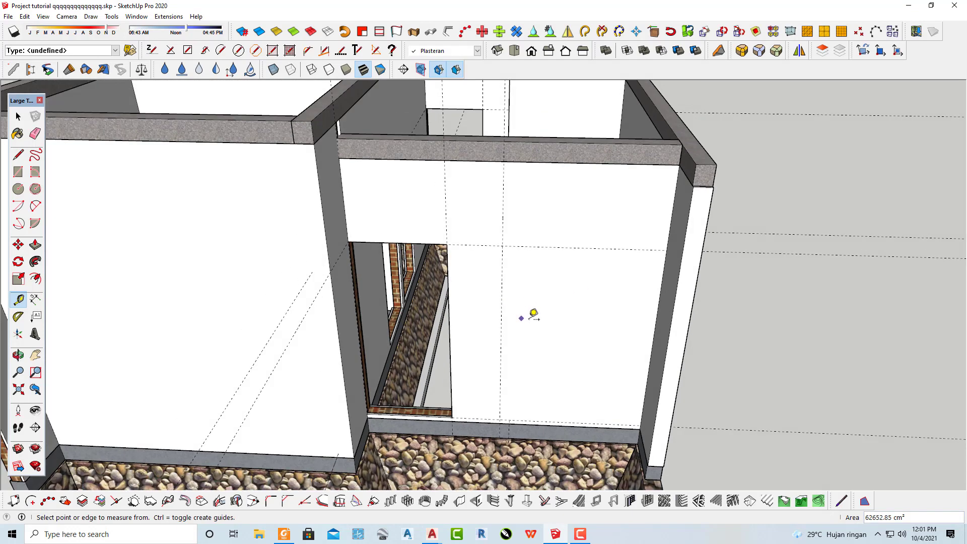
{"action": "scroll", "coordinate": [531, 315], "scroll_direction": "down", "scroll_amount": 2}
{"action": "scroll", "coordinate": [503, 291], "scroll_direction": "up", "scroll_amount": 2}
{"action": "left_click", "coordinate": [513, 282]}
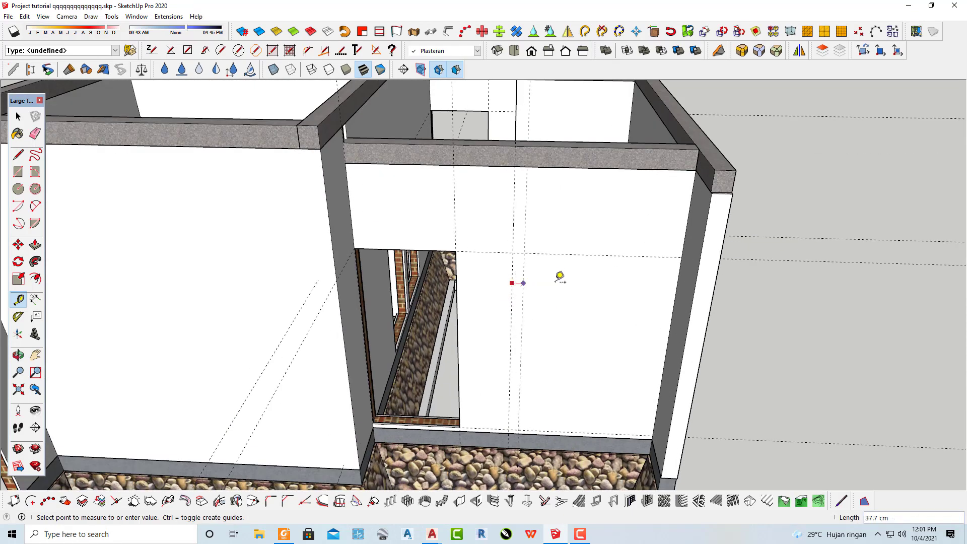
Check sizes in the AutoCAD elevation, add another guide, then open Create Wall Opening at 80×200 cm.
{"action": "left_click", "coordinate": [555, 534]}
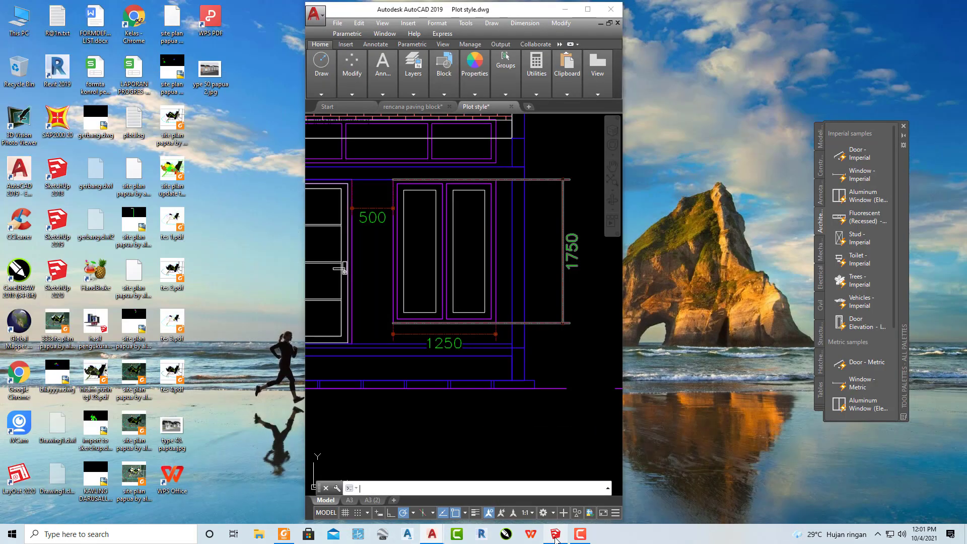
{"action": "left_click", "coordinate": [555, 536]}
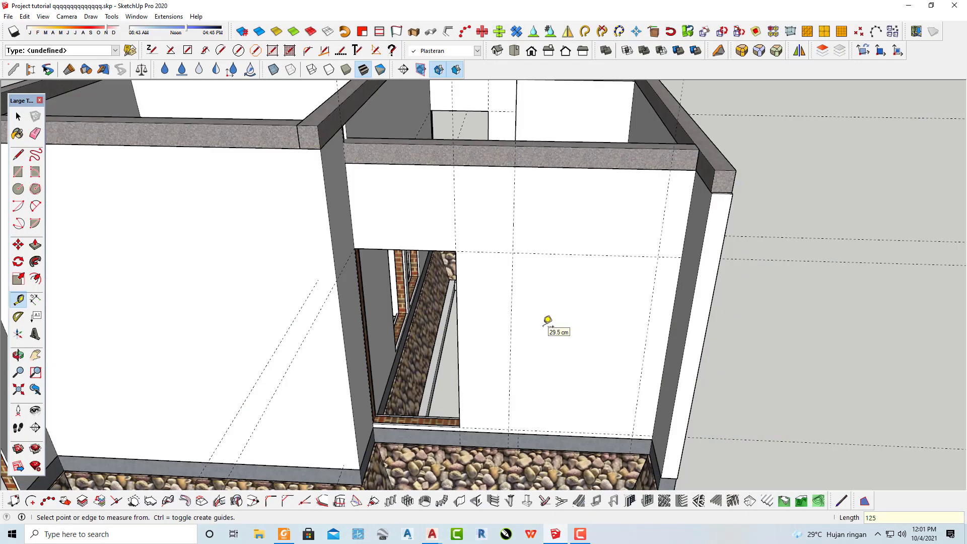
{"action": "left_click", "coordinate": [570, 252]}
{"action": "type", "text": "175"}
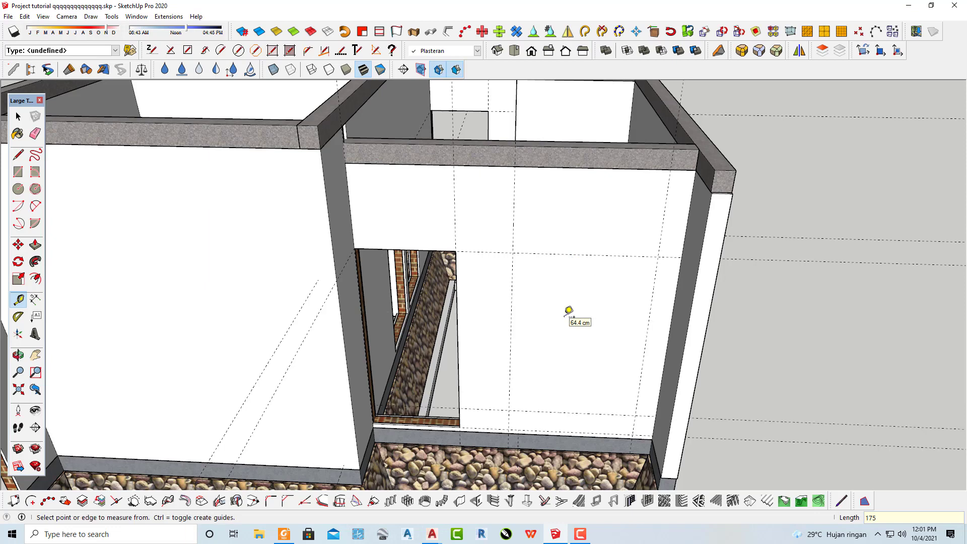
{"action": "mouse_move", "coordinate": [568, 310]}
{"action": "middle_mouse_down"}
{"action": "mouse_move", "coordinate": [576, 352]}
{"action": "mouse_move", "coordinate": [618, 332]}
{"action": "mouse_move", "coordinate": [594, 371]}
{"action": "mouse_move", "coordinate": [546, 404]}
{"action": "mouse_move", "coordinate": [503, 453]}
{"action": "middle_mouse_up"}
{"action": "key", "text": "space"}
{"action": "left_click", "coordinate": [476, 500]}
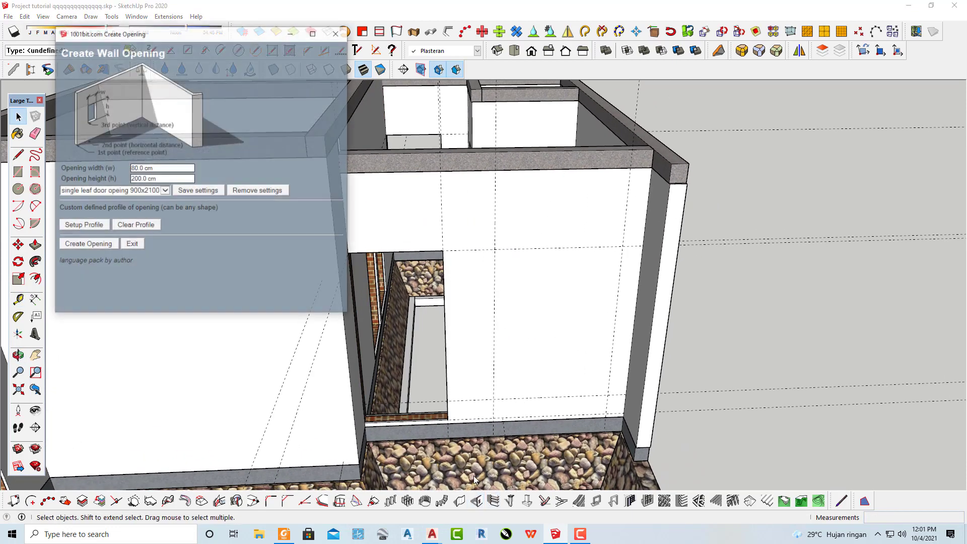
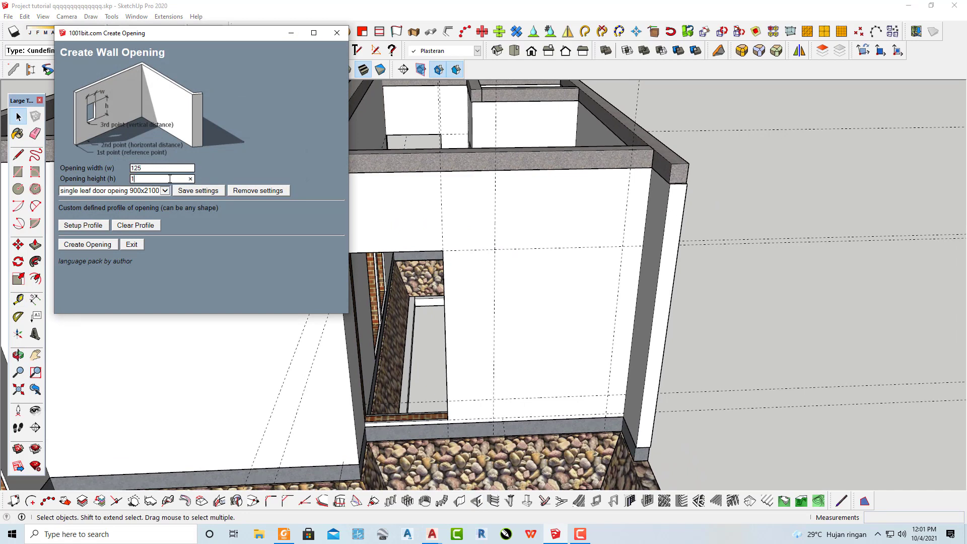
Cut the 125 by 175 opening with brick reveals into the front plastered wall.
{"action": "left_click", "coordinate": [94, 248]}
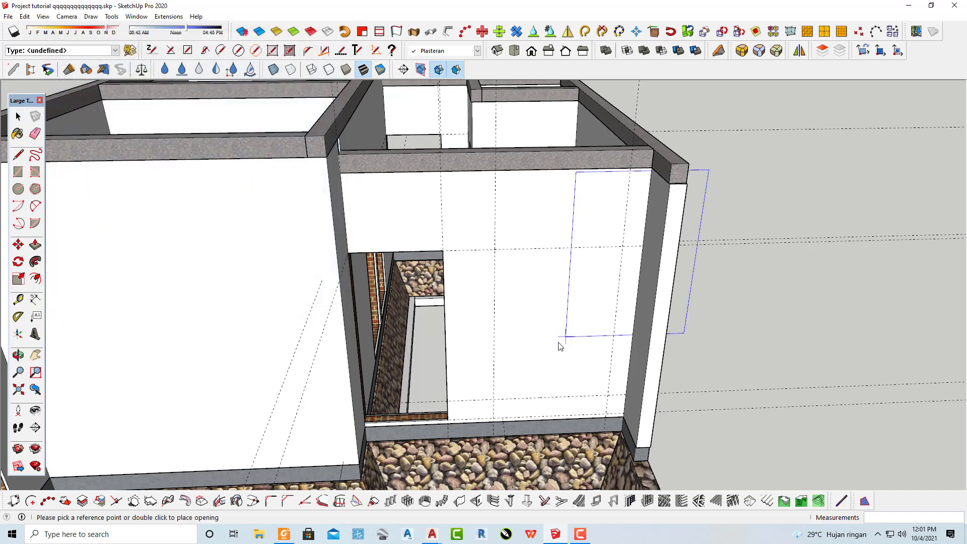
{"action": "double_click", "coordinate": [495, 403]}
{"action": "scroll", "coordinate": [449, 385], "scroll_direction": "up", "scroll_amount": 1}
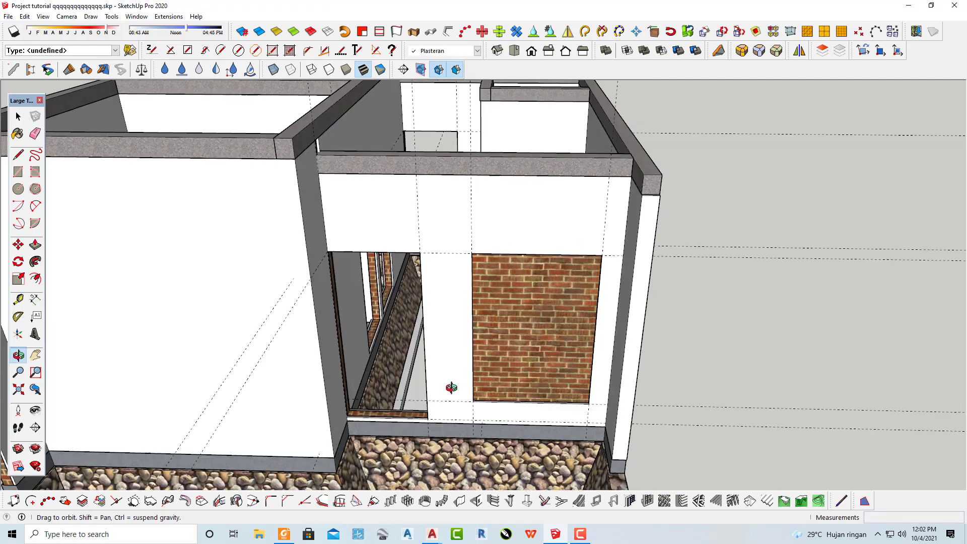
{"action": "scroll", "coordinate": [451, 390], "scroll_direction": "up", "scroll_amount": 2}
{"action": "scroll", "coordinate": [451, 397], "scroll_direction": "up", "scroll_amount": 3}
{"action": "scroll", "coordinate": [450, 404], "scroll_direction": "up", "scroll_amount": 3}
{"action": "scroll", "coordinate": [432, 403], "scroll_direction": "up", "scroll_amount": 2}
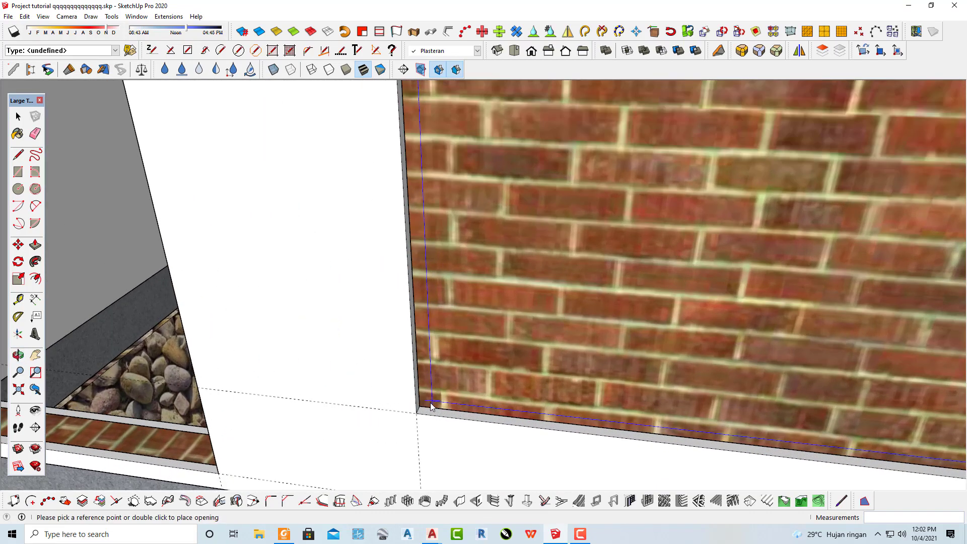
{"action": "scroll", "coordinate": [512, 380], "scroll_direction": "down", "scroll_amount": 2}
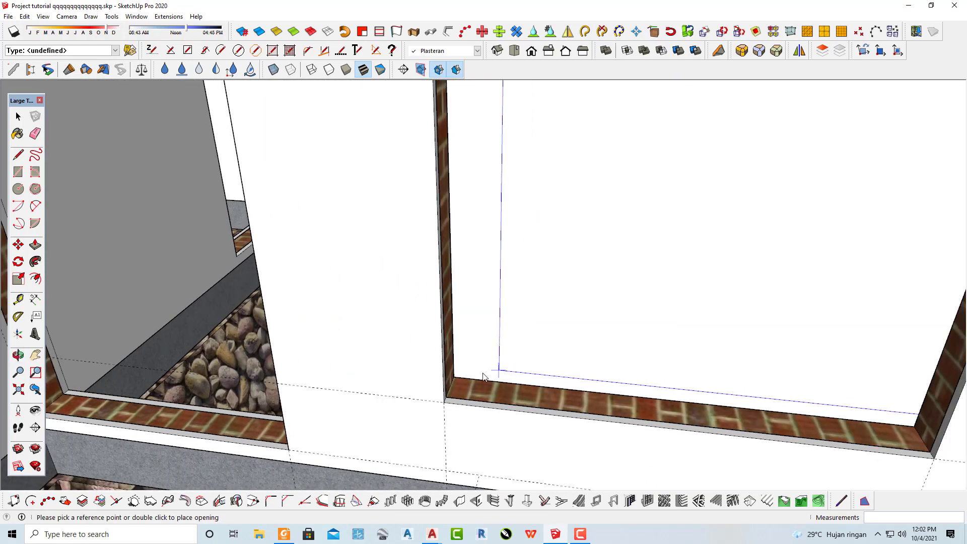
{"action": "scroll", "coordinate": [455, 377], "scroll_direction": "down", "scroll_amount": 3}
{"action": "scroll", "coordinate": [489, 376], "scroll_direction": "down", "scroll_amount": 2}
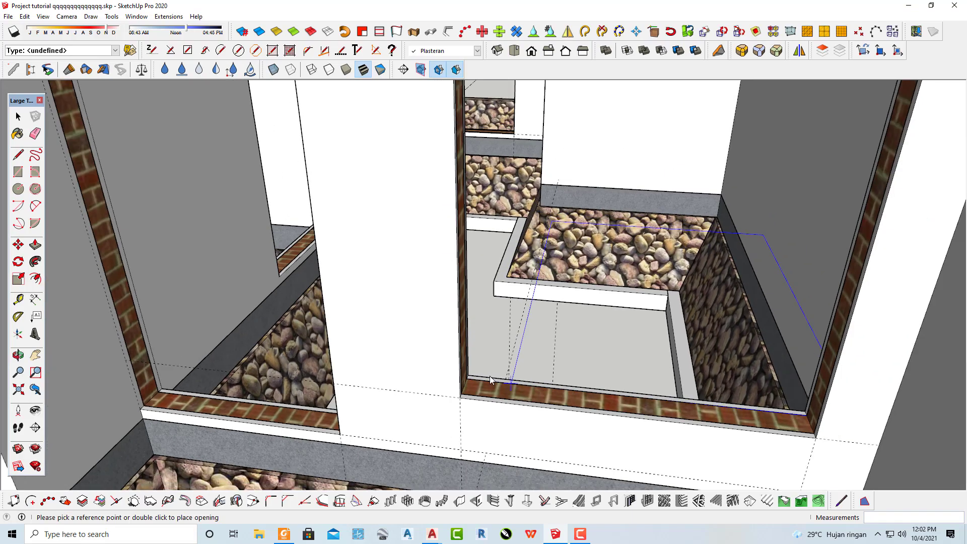
{"action": "scroll", "coordinate": [524, 362], "scroll_direction": "down", "scroll_amount": 3}
{"action": "scroll", "coordinate": [556, 347], "scroll_direction": "down", "scroll_amount": 2}
{"action": "key", "text": "space"}
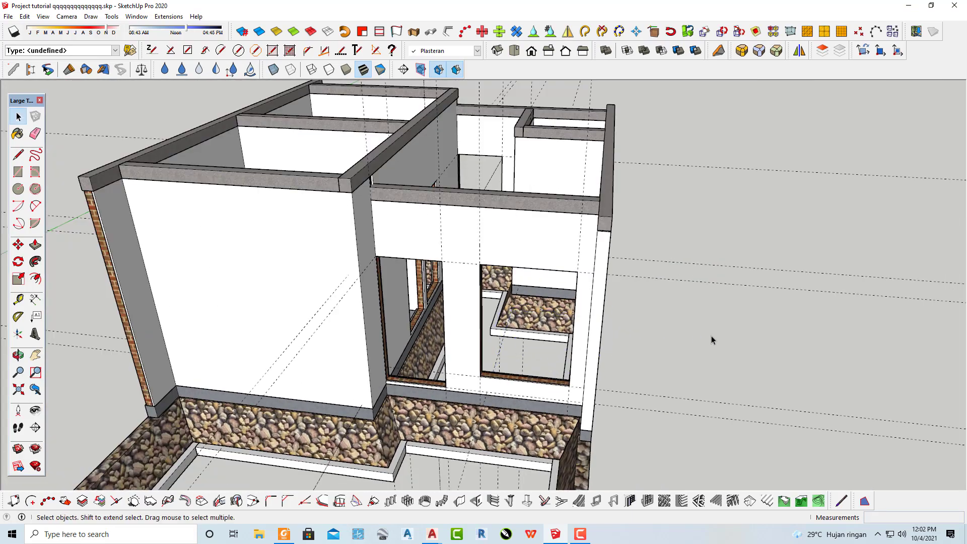
Orbit to a higher view looking down into the building, then bring up AutoCAD.
{"action": "mouse_move", "coordinate": [711, 337]}
{"action": "middle_mouse_down"}
{"action": "mouse_move", "coordinate": [689, 313]}
{"action": "mouse_move", "coordinate": [665, 322]}
{"action": "mouse_move", "coordinate": [653, 313]}
{"action": "mouse_move", "coordinate": [673, 371]}
{"action": "middle_mouse_up"}
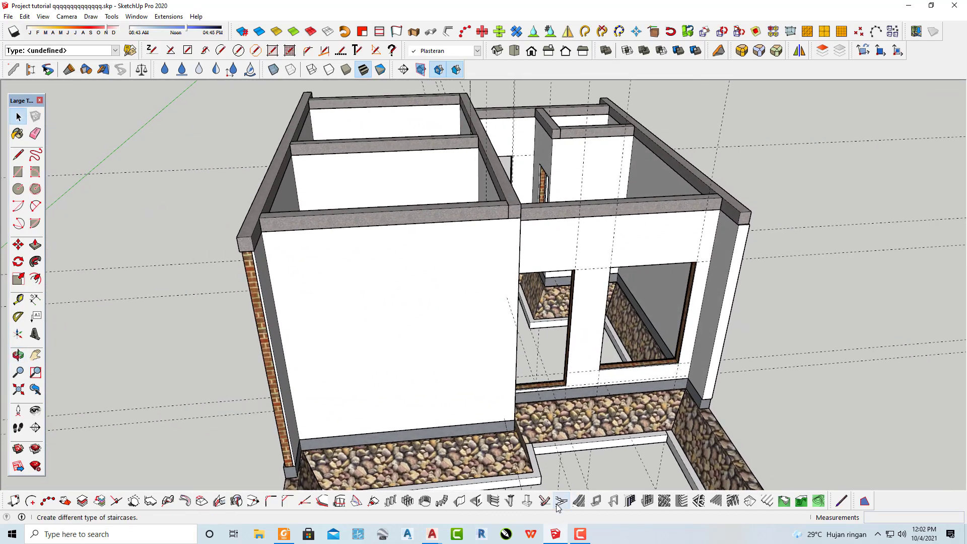
{"action": "mouse_move", "coordinate": [528, 453]}
{"action": "middle_mouse_down"}
{"action": "mouse_move", "coordinate": [479, 356]}
{"action": "mouse_move", "coordinate": [324, 349]}
{"action": "mouse_move", "coordinate": [381, 367]}
{"action": "middle_mouse_up"}
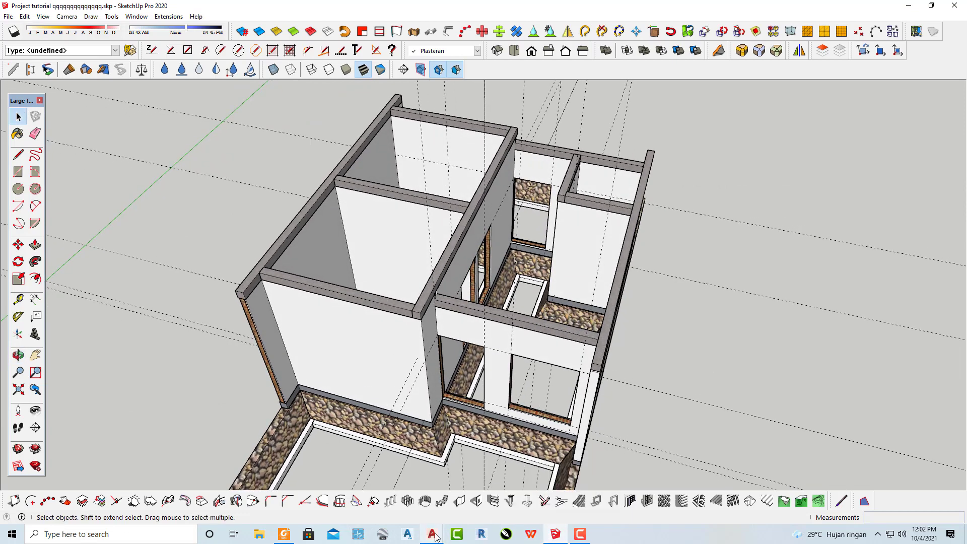
{"action": "mouse_move", "coordinate": [431, 534]}
{"action": "left_click", "coordinate": [486, 496]}
Place the Plot style drawing beside the SketchUp window and close the tool palette.
{"action": "scroll", "coordinate": [538, 316], "scroll_direction": "down", "scroll_amount": 4}
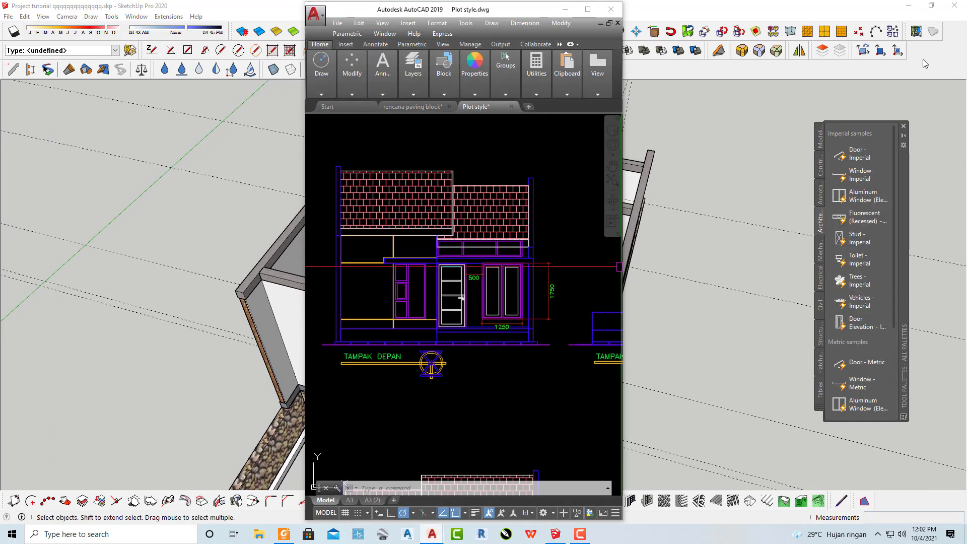
{"action": "left_click", "coordinate": [932, 6]}
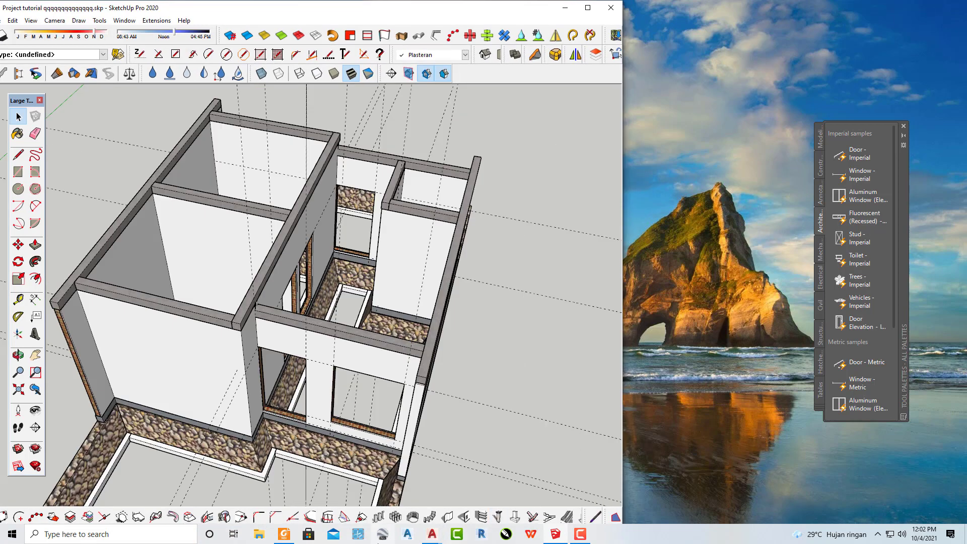
{"action": "left_click", "coordinate": [434, 538]}
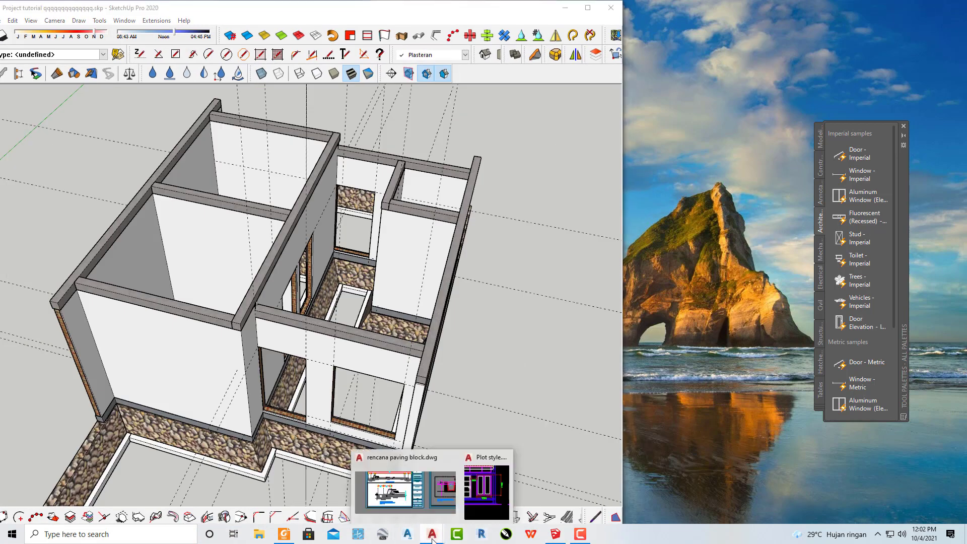
{"action": "left_click", "coordinate": [477, 498]}
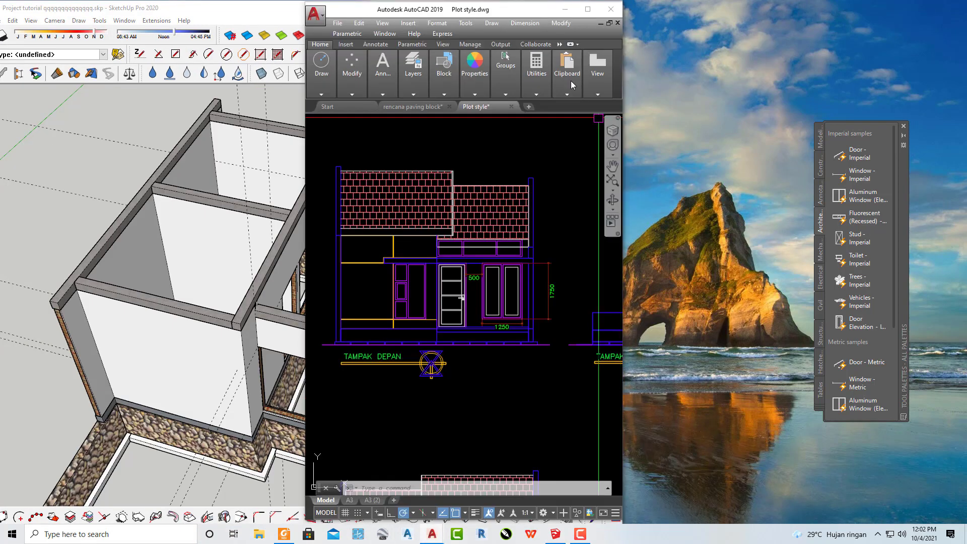
{"action": "left_click_drag", "start_coordinate": [495, 8], "coordinate": [812, 8]}
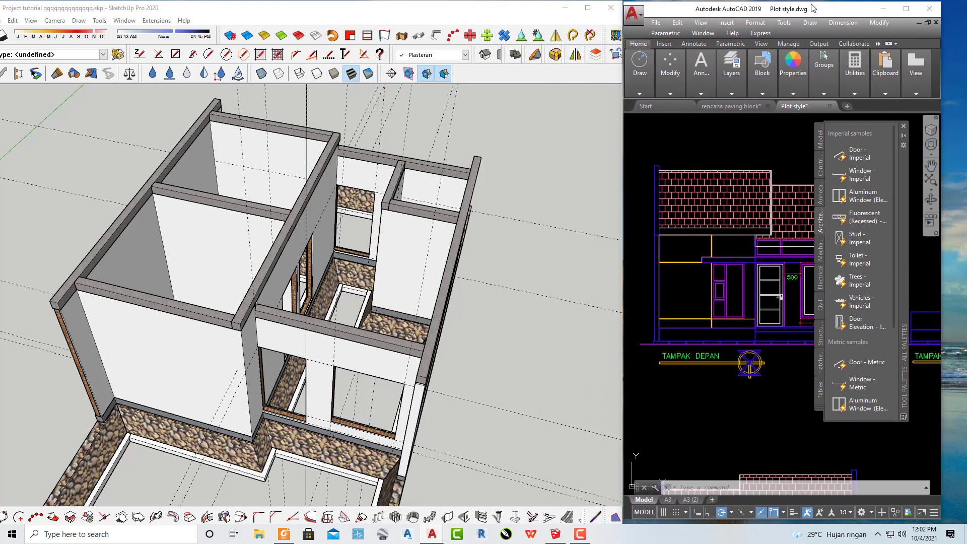
{"action": "left_click", "coordinate": [903, 126]}
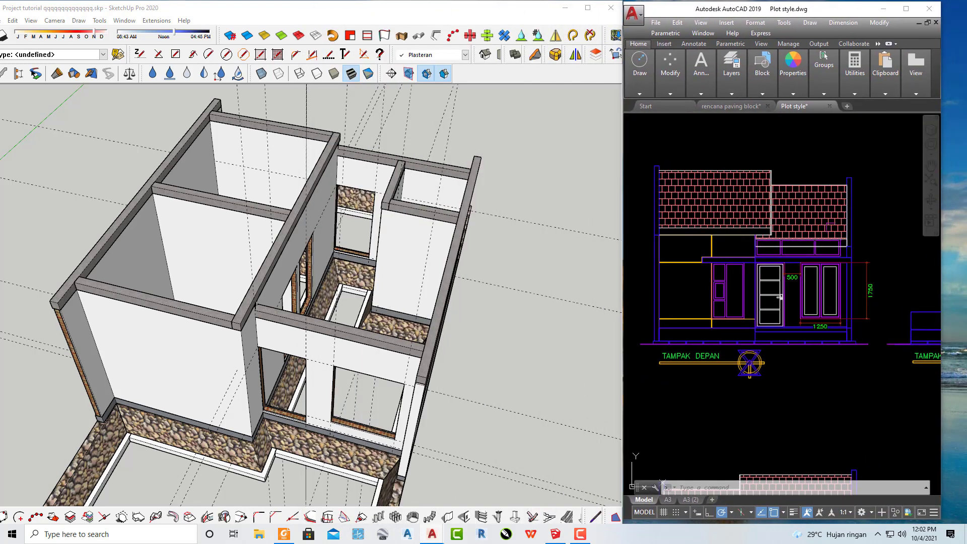
Zoom around the foundation and DENAH TYPE 36 floor plans in AutoCAD.
{"action": "scroll", "coordinate": [740, 301], "scroll_direction": "up", "scroll_amount": 5}
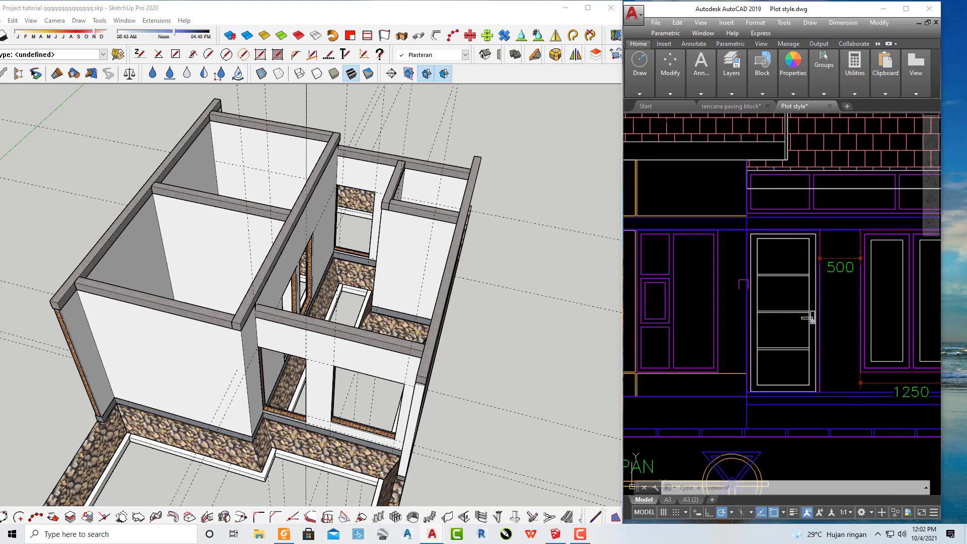
{"action": "scroll", "coordinate": [740, 301], "scroll_direction": "up", "scroll_amount": 3}
{"action": "scroll", "coordinate": [740, 301], "scroll_direction": "down", "scroll_amount": 4}
{"action": "scroll", "coordinate": [742, 271], "scroll_direction": "down", "scroll_amount": 2}
{"action": "scroll", "coordinate": [738, 289], "scroll_direction": "up", "scroll_amount": 5}
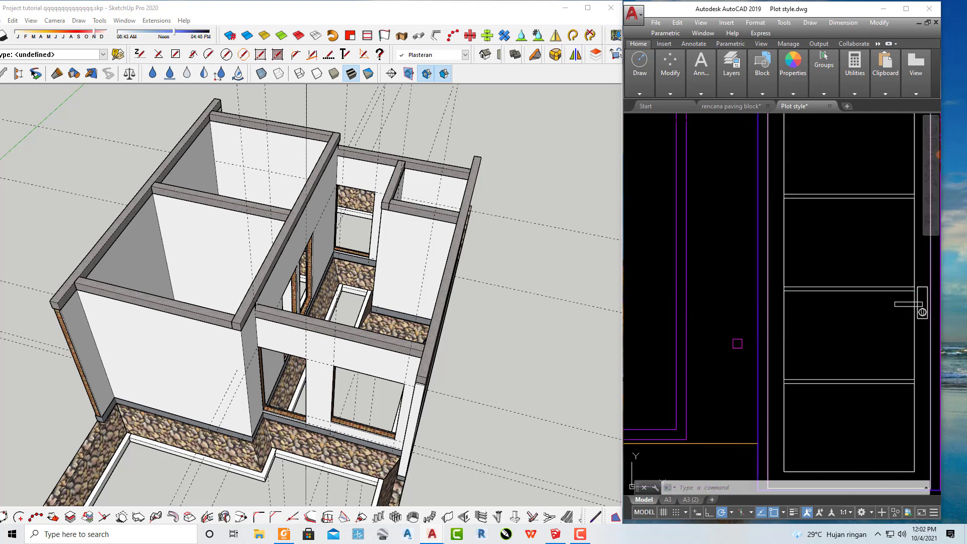
{"action": "scroll", "coordinate": [765, 317], "scroll_direction": "down", "scroll_amount": 4}
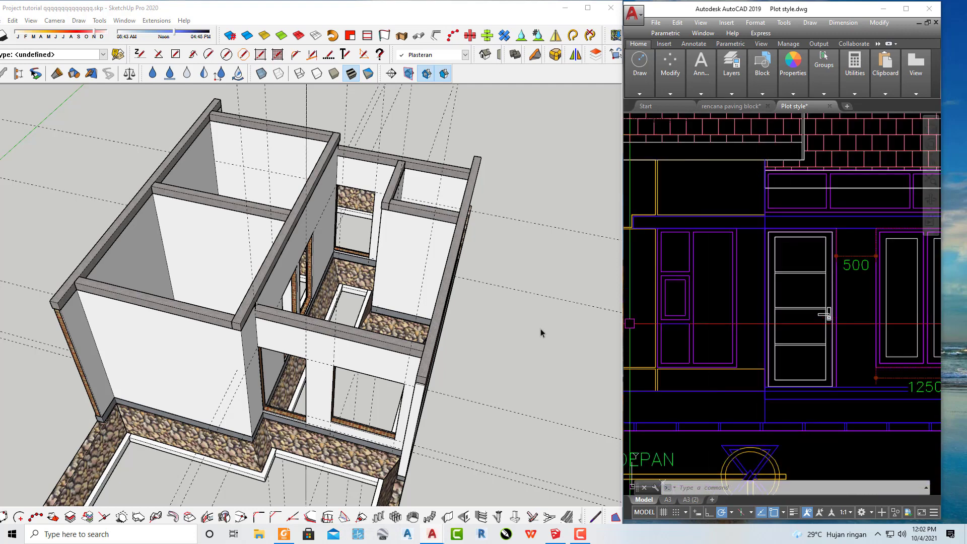
{"action": "scroll", "coordinate": [725, 272], "scroll_direction": "down", "scroll_amount": 2}
{"action": "scroll", "coordinate": [735, 226], "scroll_direction": "down", "scroll_amount": 5}
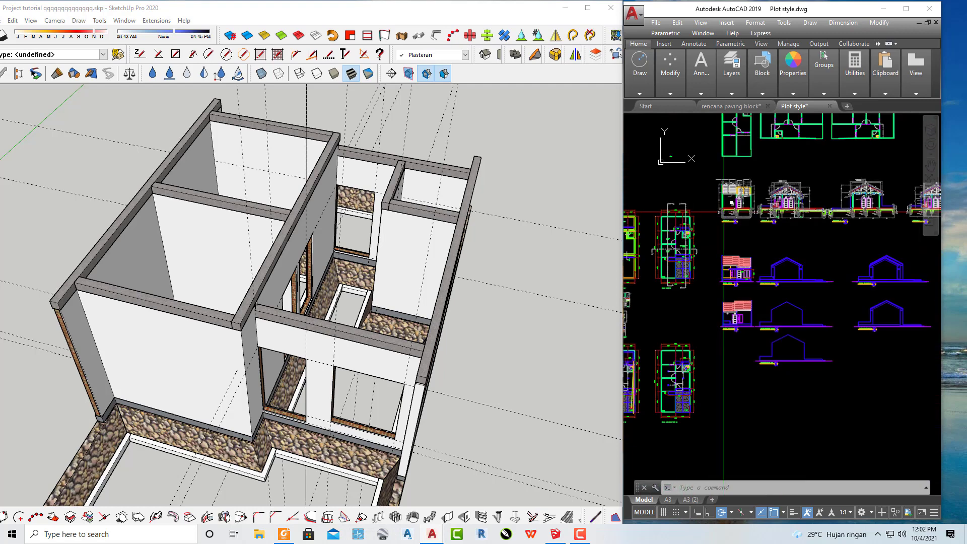
{"action": "scroll", "coordinate": [736, 217], "scroll_direction": "up", "scroll_amount": 5}
{"action": "scroll", "coordinate": [750, 252], "scroll_direction": "up", "scroll_amount": 3}
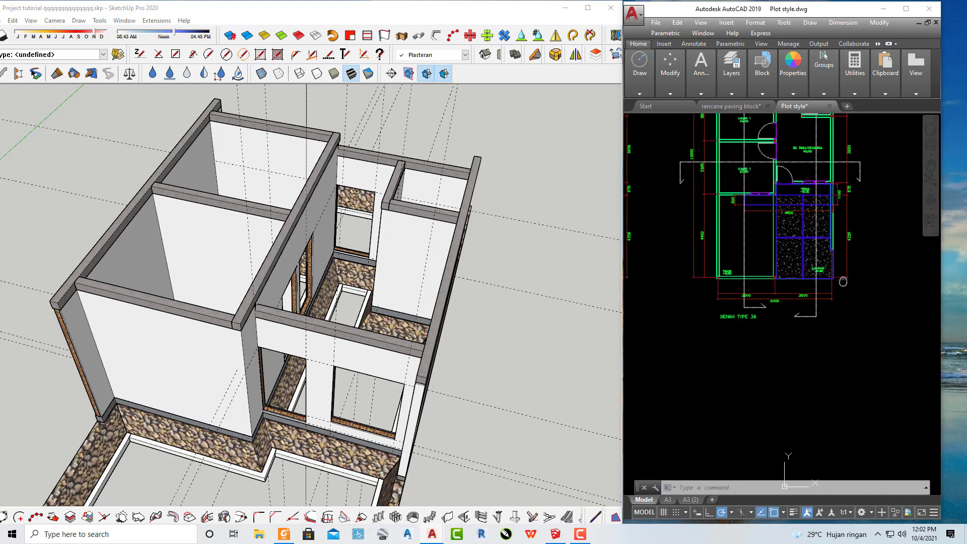
{"action": "scroll", "coordinate": [758, 280], "scroll_direction": "up", "scroll_amount": 2}
{"action": "scroll", "coordinate": [763, 278], "scroll_direction": "up", "scroll_amount": 2}
{"action": "scroll", "coordinate": [775, 277], "scroll_direction": "up", "scroll_amount": 2}
{"action": "scroll", "coordinate": [790, 274], "scroll_direction": "up", "scroll_amount": 2}
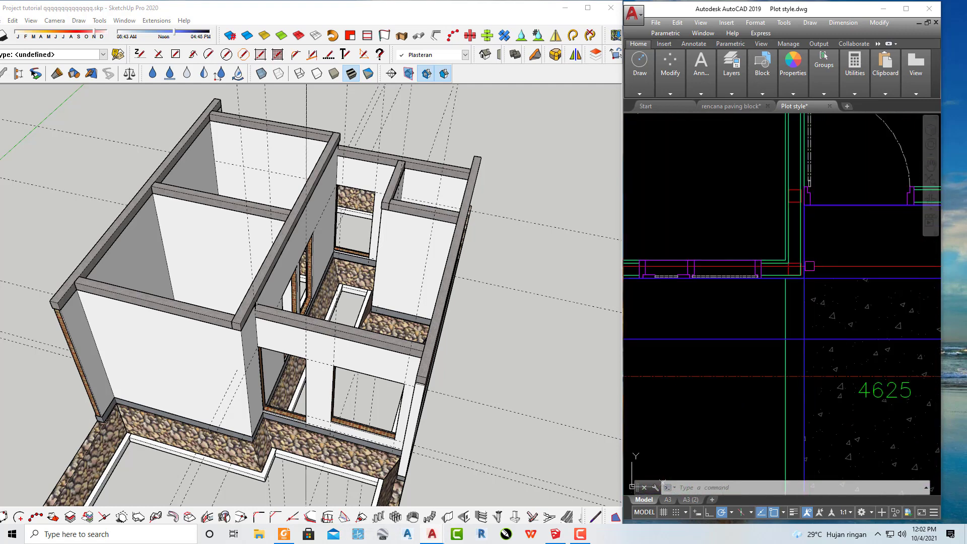
{"action": "scroll", "coordinate": [806, 271], "scroll_direction": "up", "scroll_amount": 2}
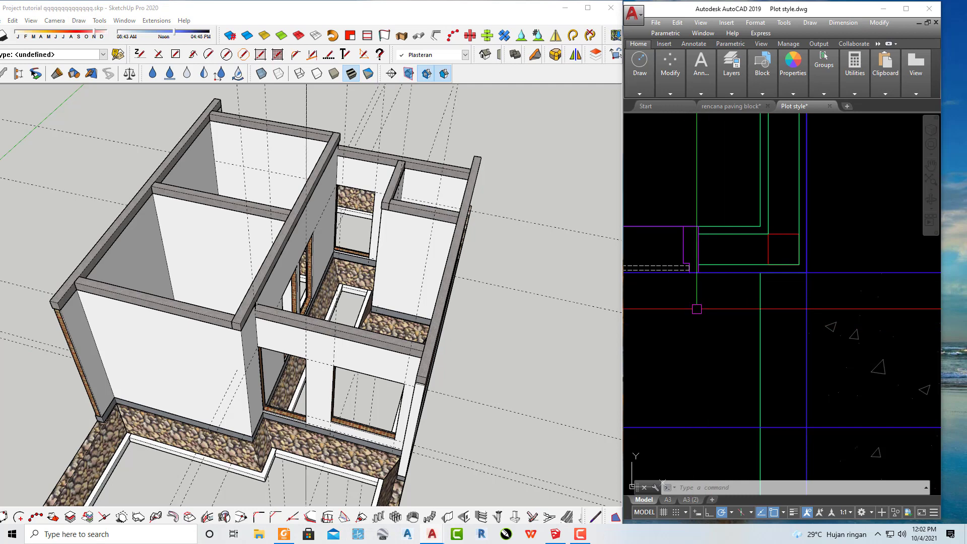
{"action": "type", "text": "DLI"}
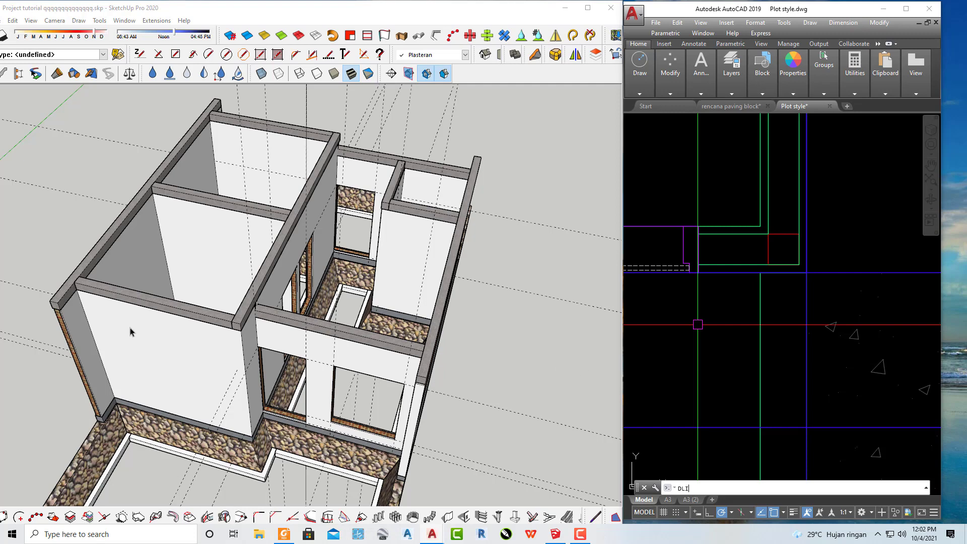
Check the SketchUp model, then maximize the AutoCAD window to fill the screen.
{"action": "left_click", "coordinate": [233, 242]}
{"action": "scroll", "coordinate": [233, 254], "scroll_direction": "down", "scroll_amount": 3}
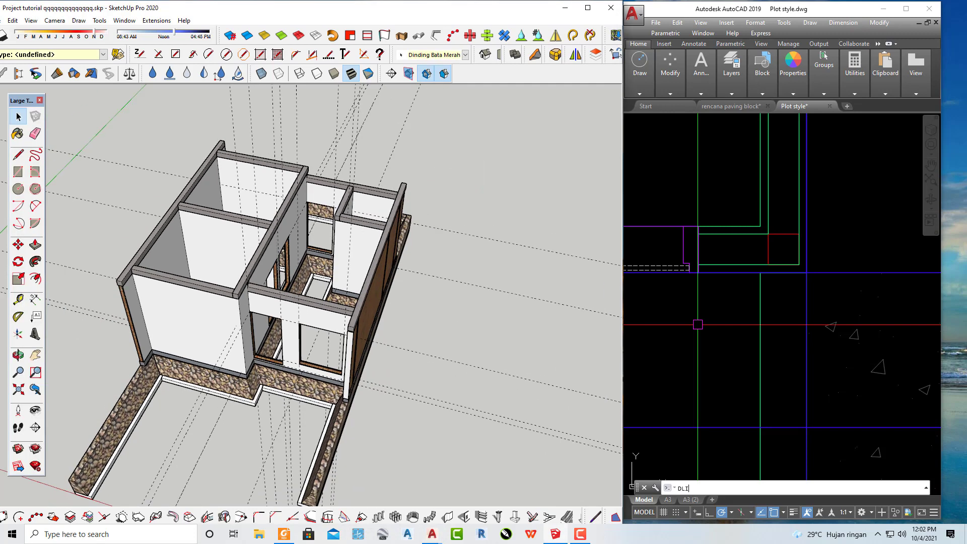
{"action": "left_click", "coordinate": [556, 538]}
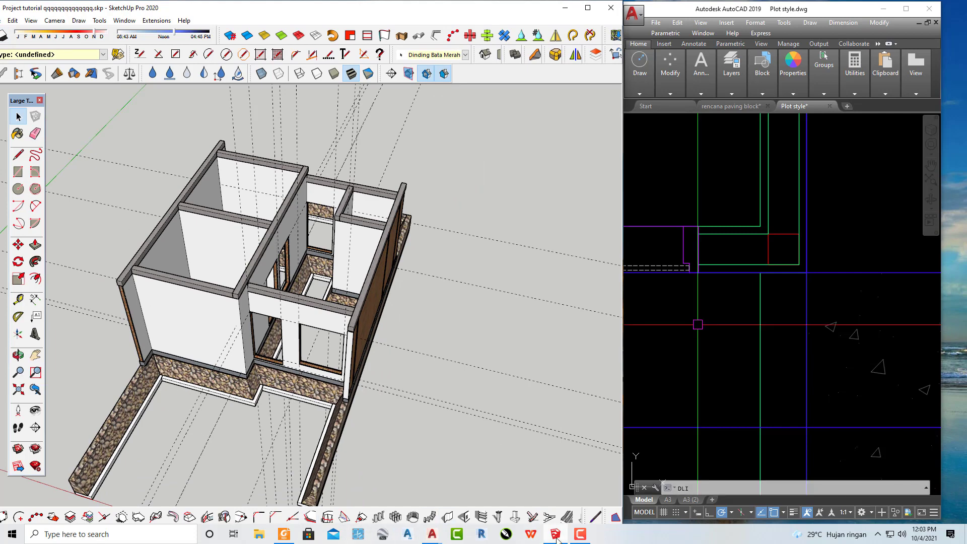
{"action": "scroll", "coordinate": [745, 337], "scroll_direction": "up", "scroll_amount": 3}
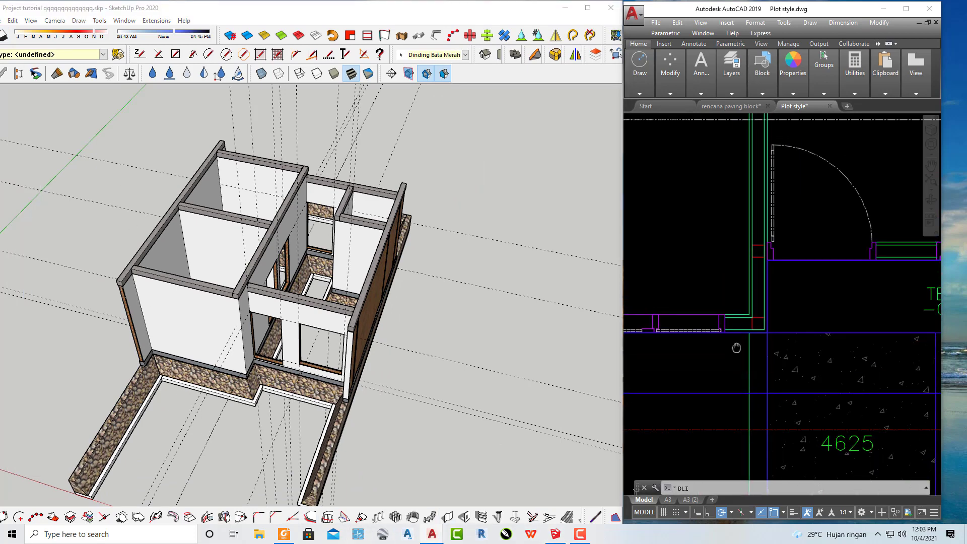
{"action": "scroll", "coordinate": [734, 348], "scroll_direction": "down", "scroll_amount": 3}
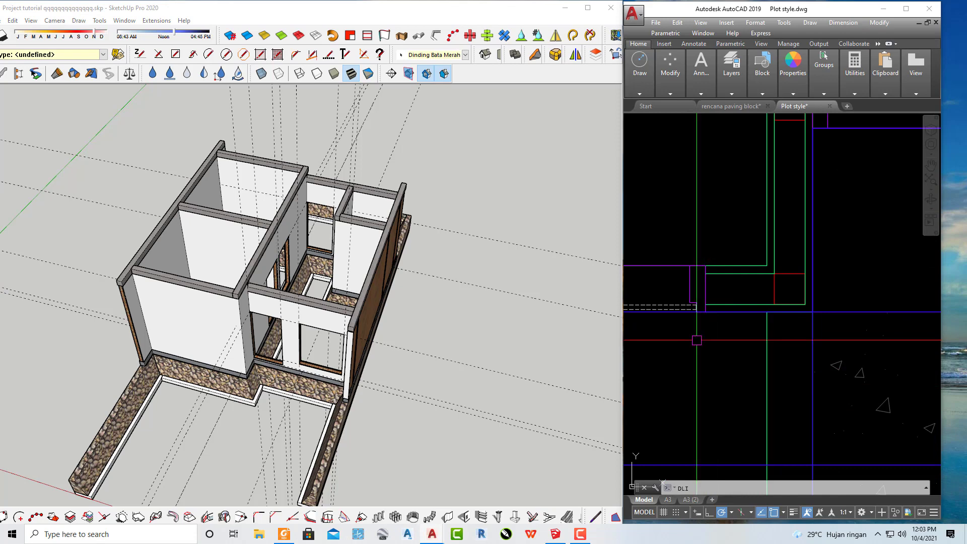
{"action": "type", "text": "d"}
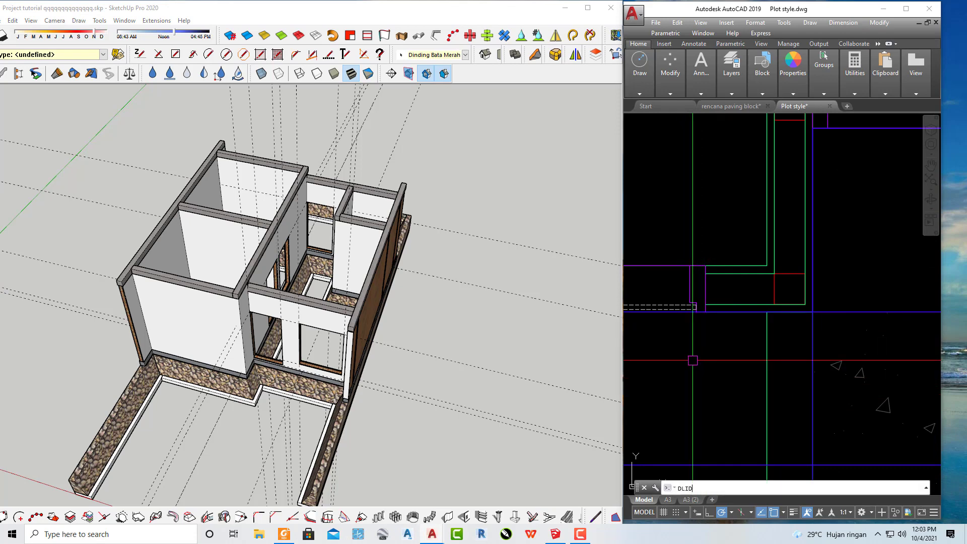
{"action": "key", "text": "Return"}
{"action": "scroll", "coordinate": [785, 297], "scroll_direction": "down", "scroll_amount": 3}
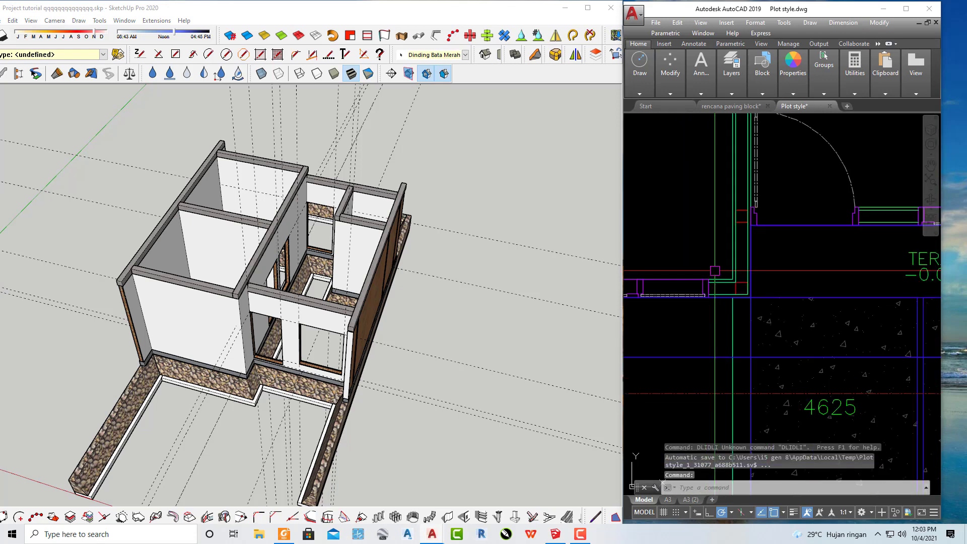
{"action": "left_click", "coordinate": [906, 9]}
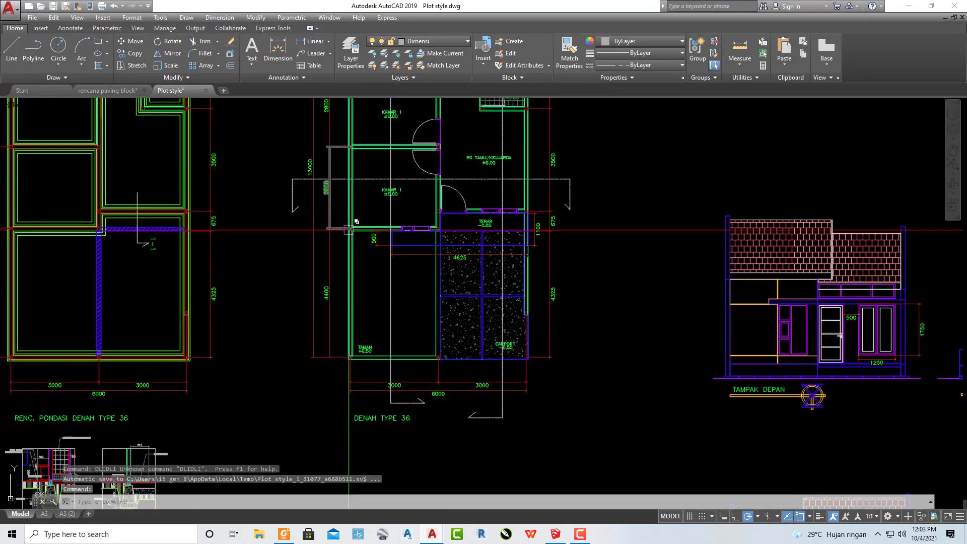
Add a 350 linear dimension on the floor plan with DLI.
{"action": "left_click", "coordinate": [354, 356]}
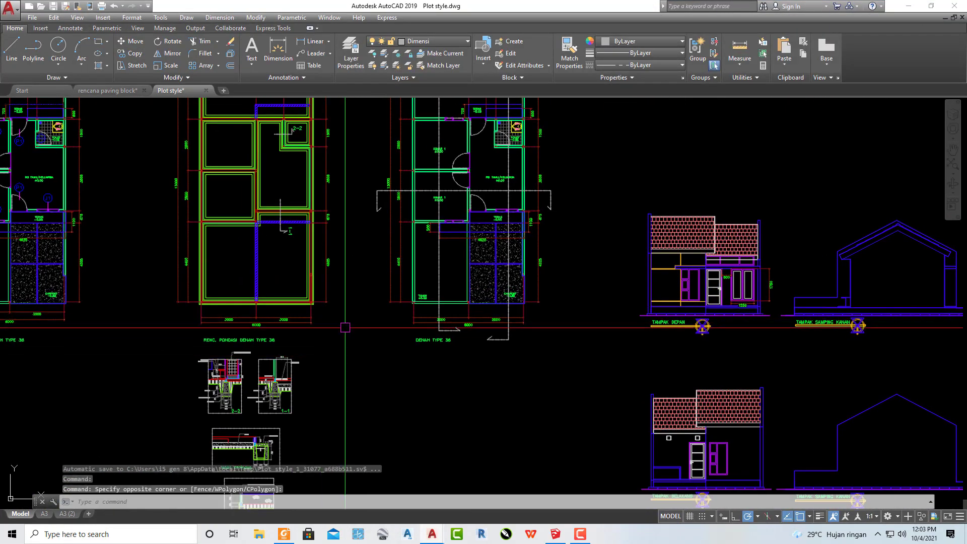
{"action": "scroll", "coordinate": [503, 224], "scroll_direction": "up", "scroll_amount": 2}
{"action": "scroll", "coordinate": [414, 213], "scroll_direction": "up", "scroll_amount": 6}
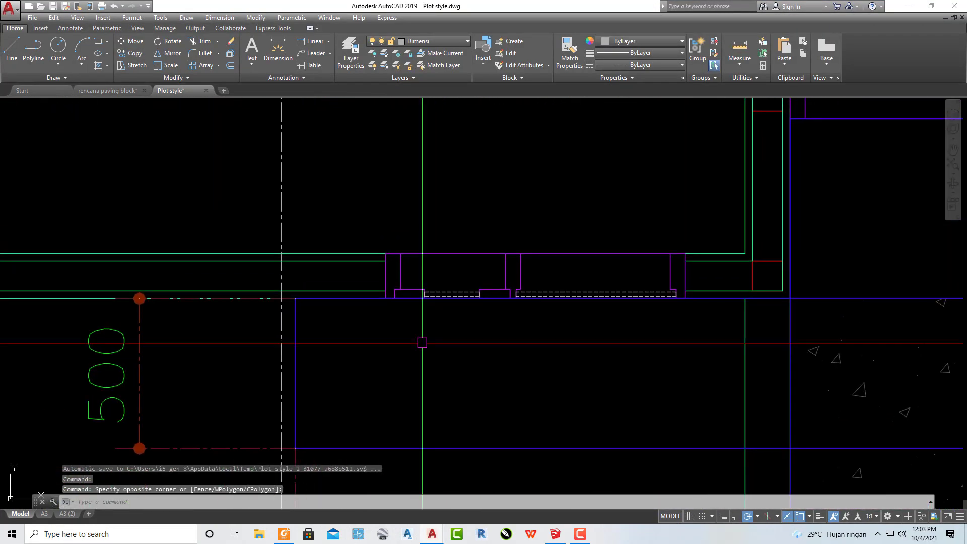
{"action": "type", "text": "di"}
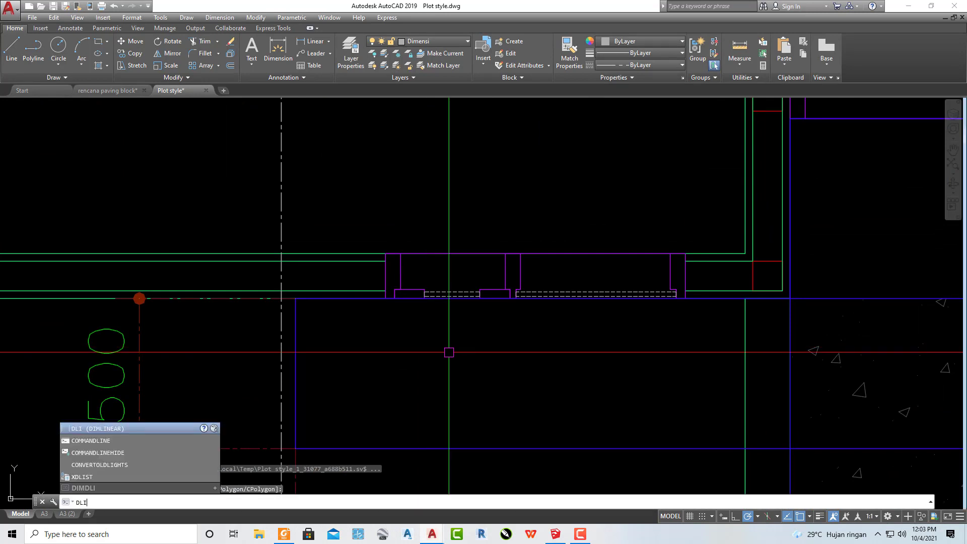
{"action": "key", "text": "Return"}
{"action": "scroll", "coordinate": [742, 298], "scroll_direction": "up", "scroll_amount": 4}
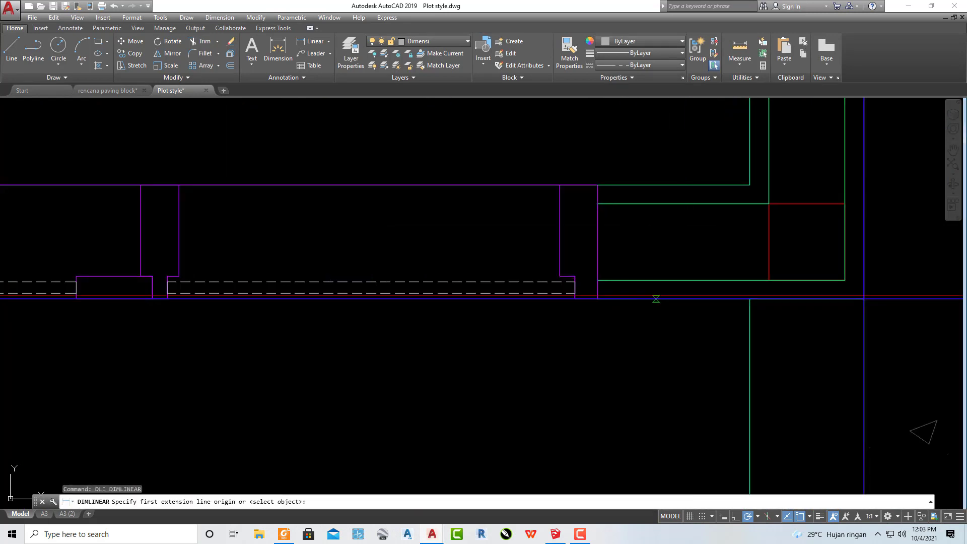
{"action": "left_click", "coordinate": [598, 299]}
{"action": "left_click", "coordinate": [864, 299]}
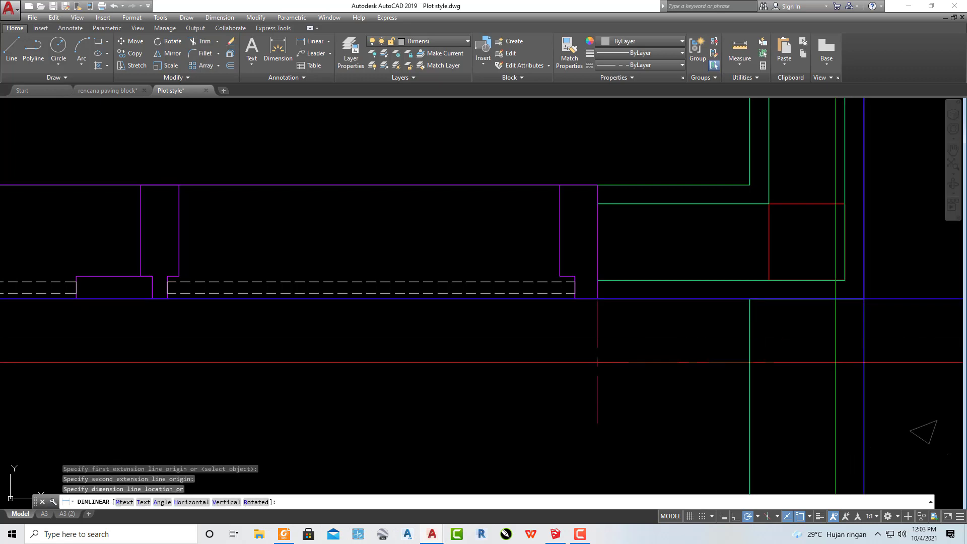
{"action": "left_click", "coordinate": [805, 364]}
Add a 1750 height dimension beside the TAMPAK DEPAN window, then minimize AutoCAD.
{"action": "scroll", "coordinate": [733, 386], "scroll_direction": "down", "scroll_amount": 5}
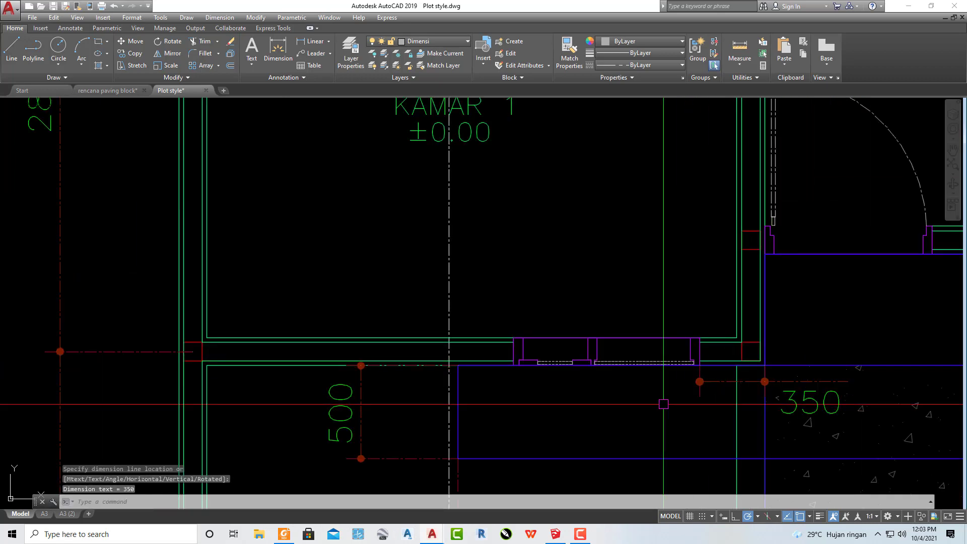
{"action": "scroll", "coordinate": [716, 358], "scroll_direction": "down", "scroll_amount": 5}
{"action": "scroll", "coordinate": [717, 358], "scroll_direction": "down", "scroll_amount": 5}
{"action": "middle_click_drag", "start_coordinate": [717, 358], "coordinate": [689, 339]}
{"action": "scroll", "coordinate": [674, 312], "scroll_direction": "up", "scroll_amount": 5}
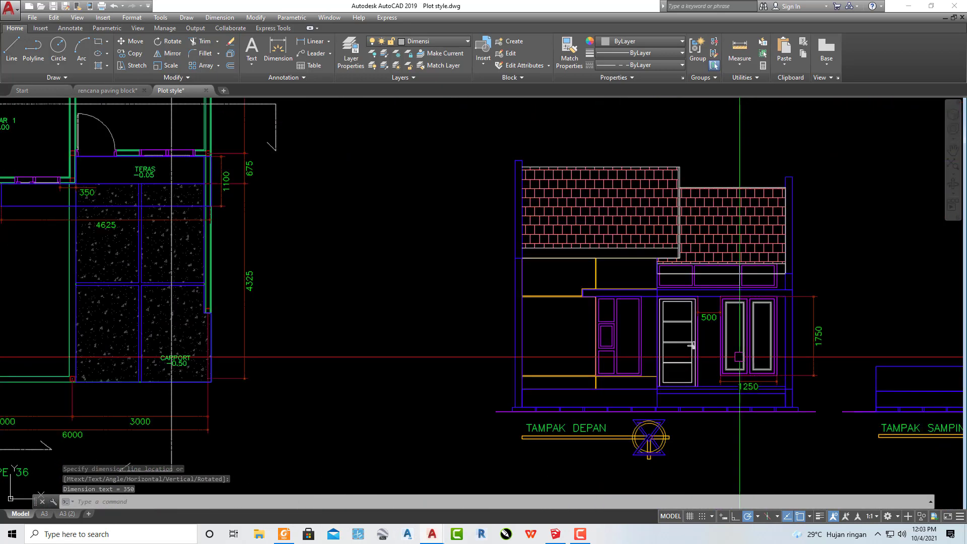
{"action": "scroll", "coordinate": [652, 282], "scroll_direction": "up", "scroll_amount": 5}
{"action": "key", "text": "Return"}
{"action": "left_click", "coordinate": [646, 266]}
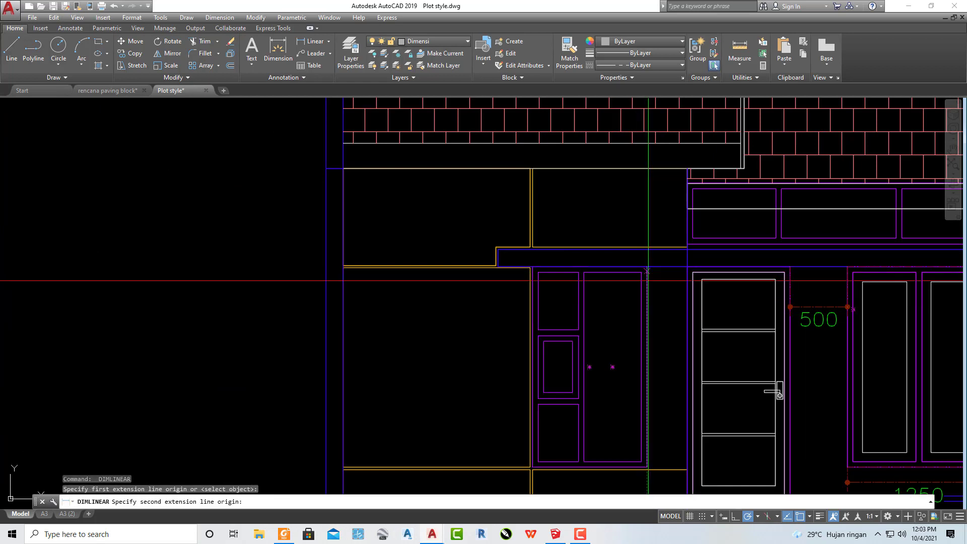
{"action": "left_click", "coordinate": [646, 468]}
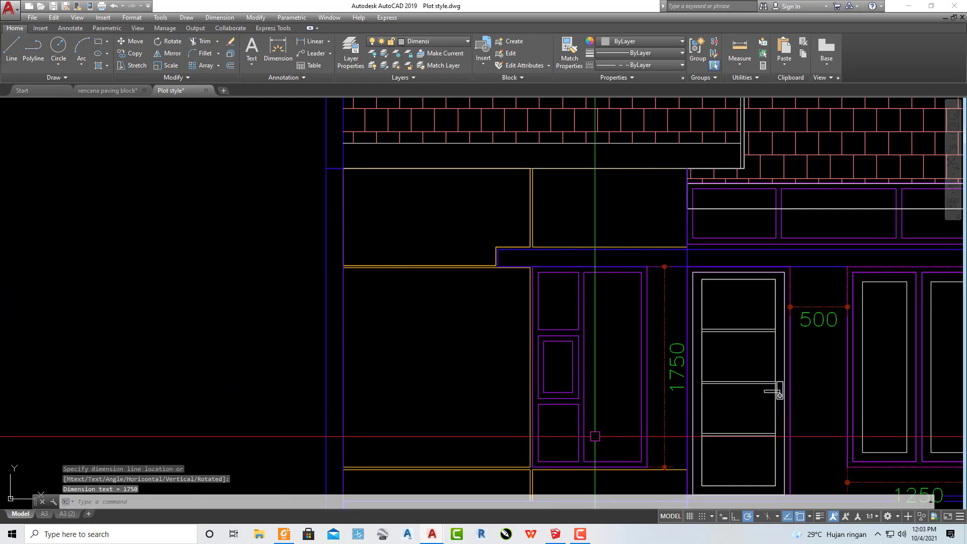
{"action": "left_click", "coordinate": [664, 410]}
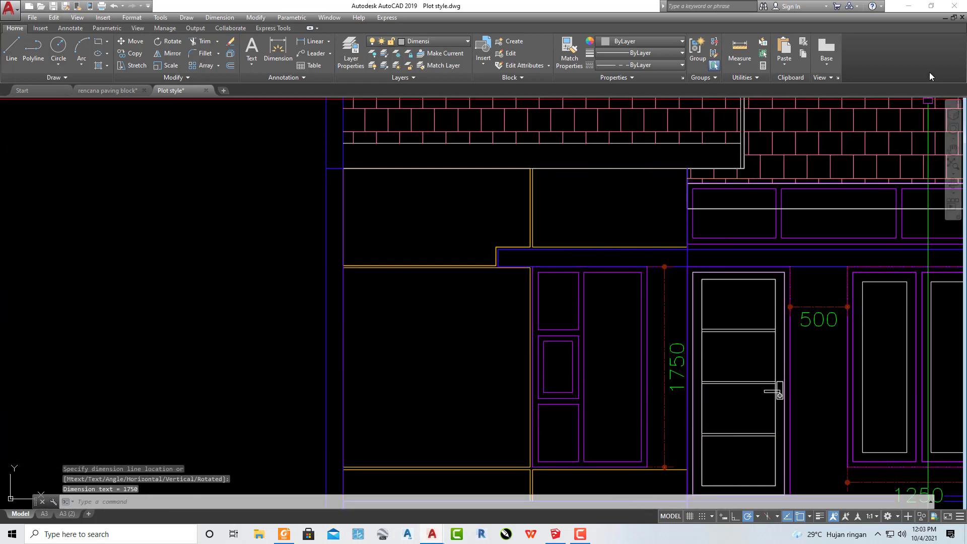
{"action": "left_click", "coordinate": [908, 8]}
Measure across the plastered front wall with Tape Measure, adding guide lines beside the openings.
{"action": "scroll", "coordinate": [222, 356], "scroll_direction": "up", "scroll_amount": 3}
{"action": "scroll", "coordinate": [234, 311], "scroll_direction": "up", "scroll_amount": 3}
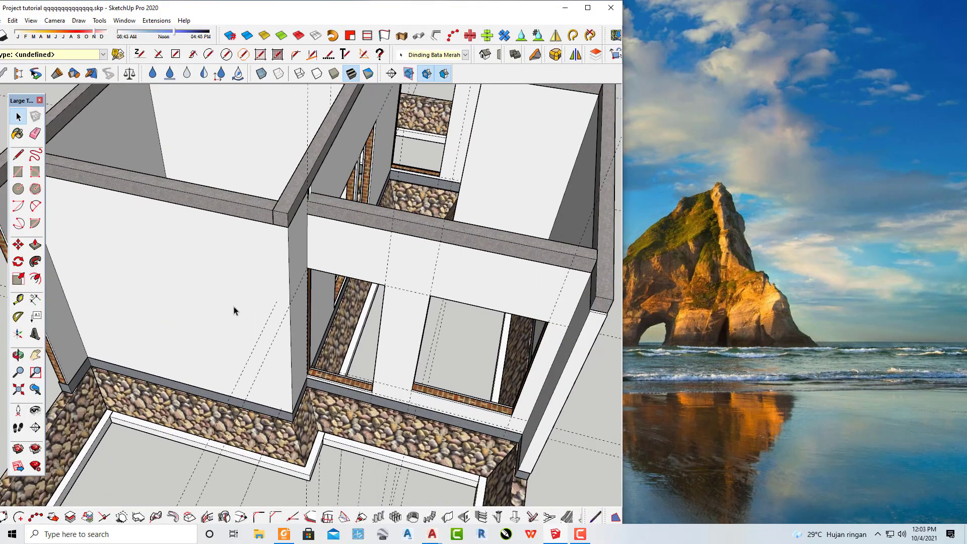
{"action": "key", "text": "t"}
{"action": "scroll", "coordinate": [288, 258], "scroll_direction": "up", "scroll_amount": 1}
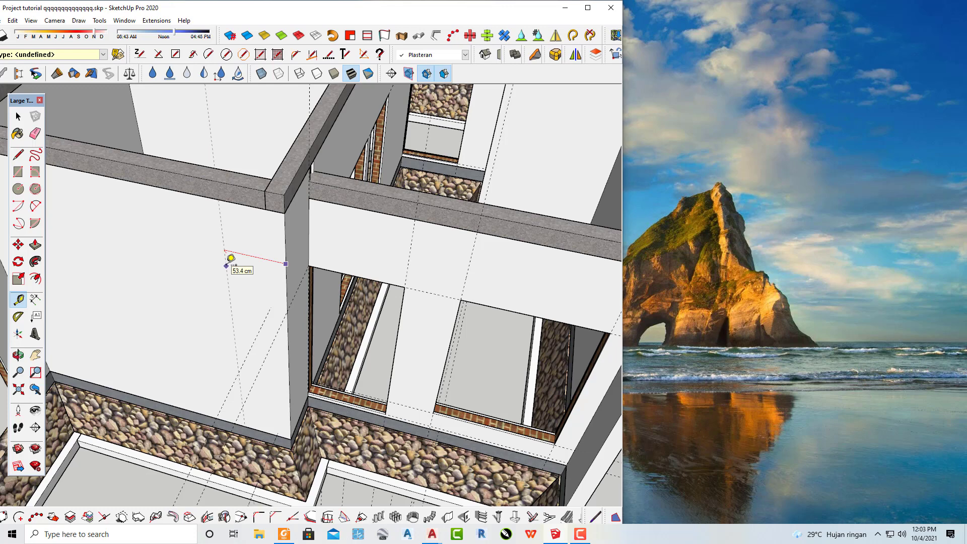
{"action": "scroll", "coordinate": [268, 233], "scroll_direction": "up", "scroll_amount": 2}
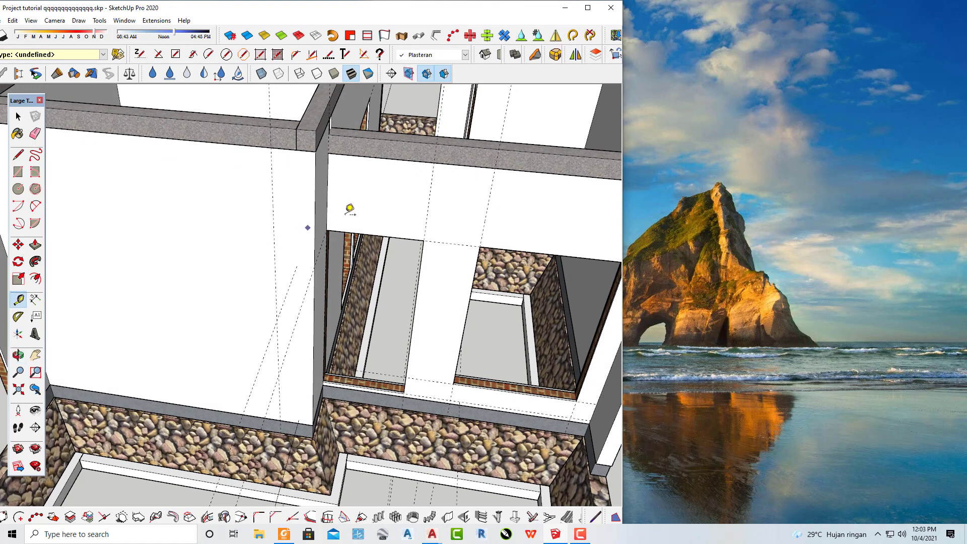
{"action": "scroll", "coordinate": [261, 147], "scroll_direction": "up", "scroll_amount": 2}
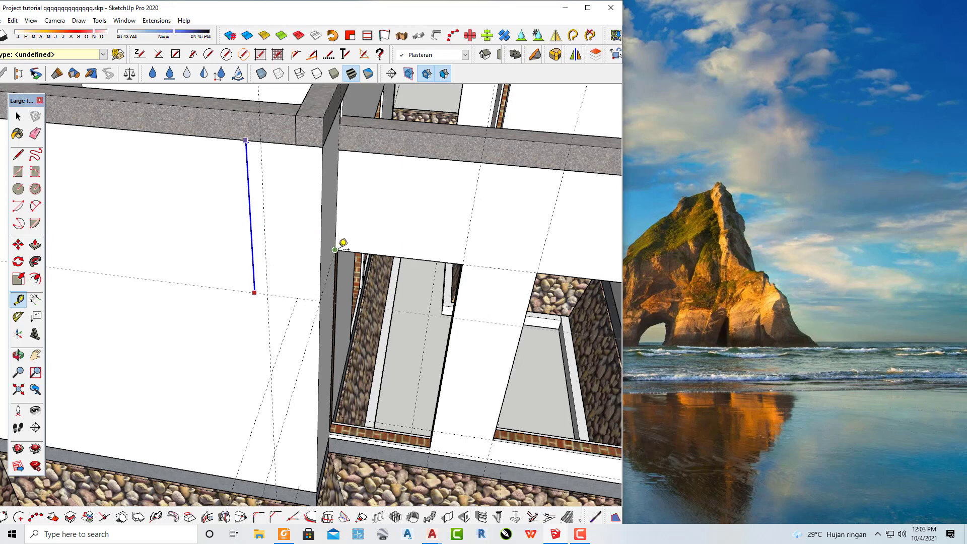
{"action": "mouse_move", "coordinate": [275, 317]}
{"action": "middle_mouse_down", "text": "shift"}
{"action": "mouse_move", "coordinate": [341, 306]}
{"action": "mouse_move", "coordinate": [360, 286]}
{"action": "middle_mouse_up", "text": "shift"}
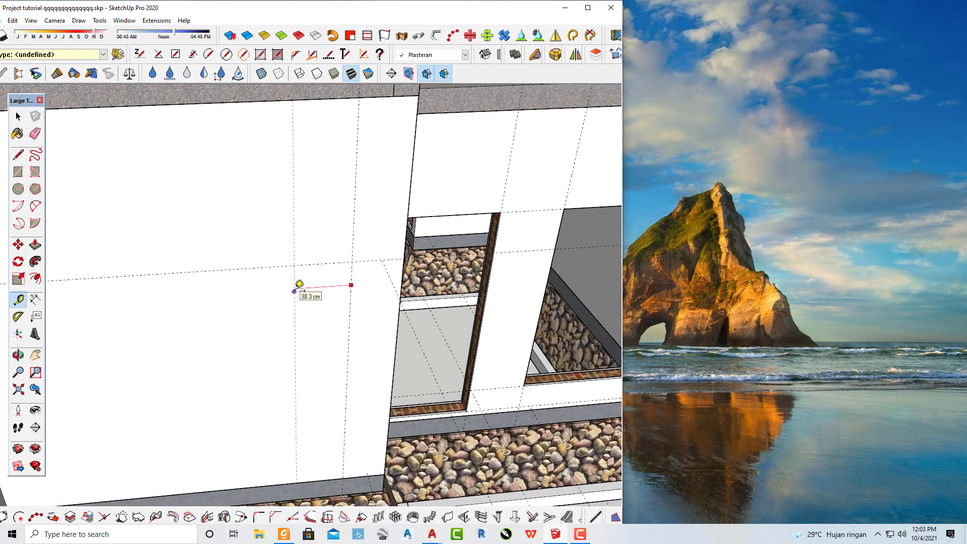
{"action": "key", "text": "space"}
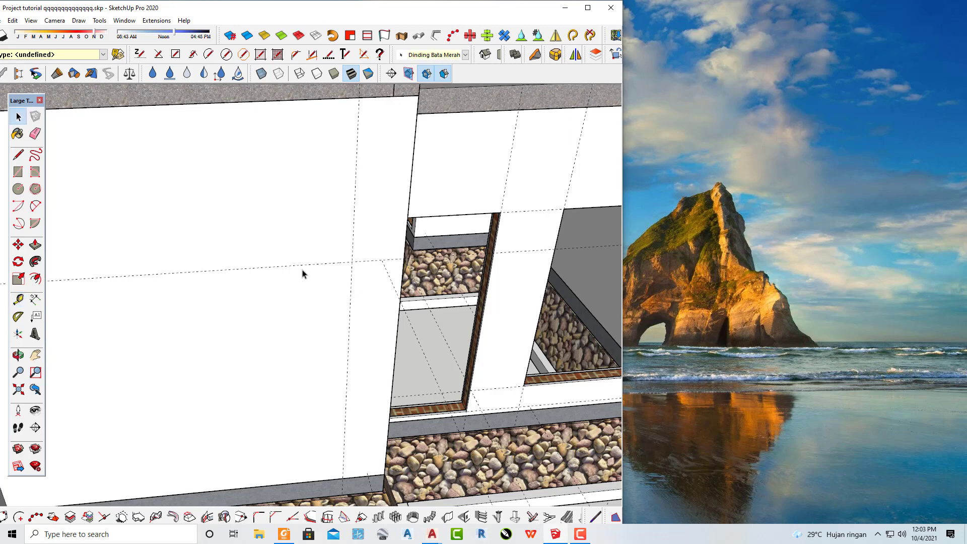
{"action": "key", "text": "t"}
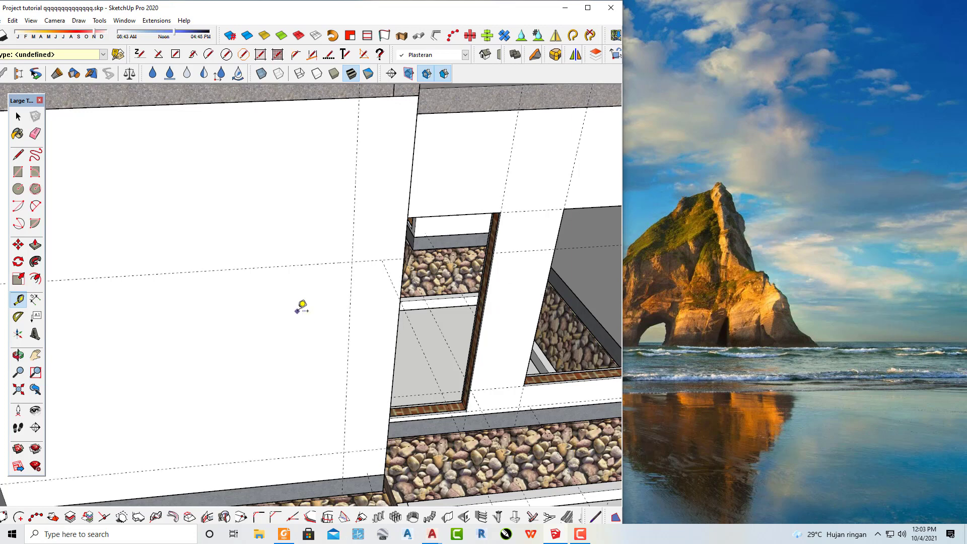
Maximize SketchUp, then bring the Plot style drawing to the front and zoom in.
{"action": "left_click", "coordinate": [588, 8]}
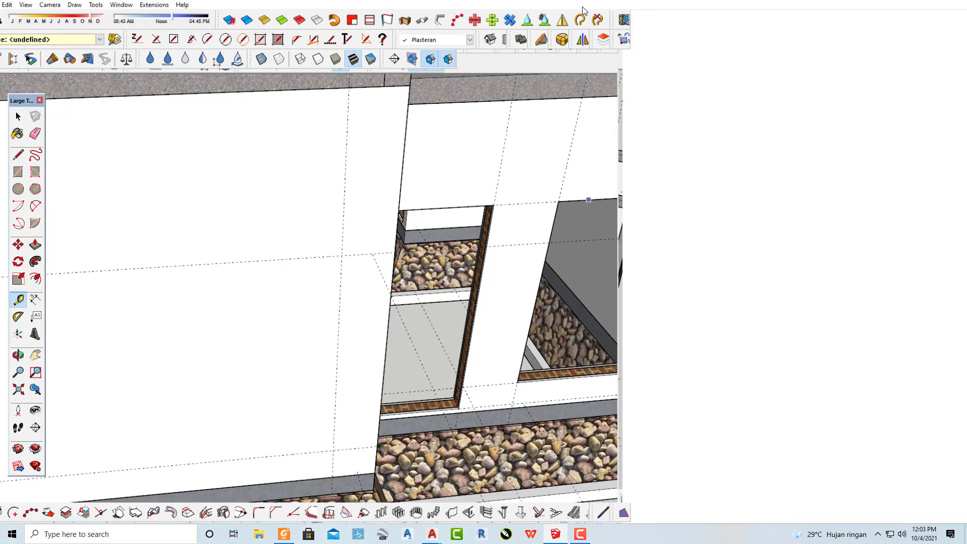
{"action": "left_click", "coordinate": [432, 534]}
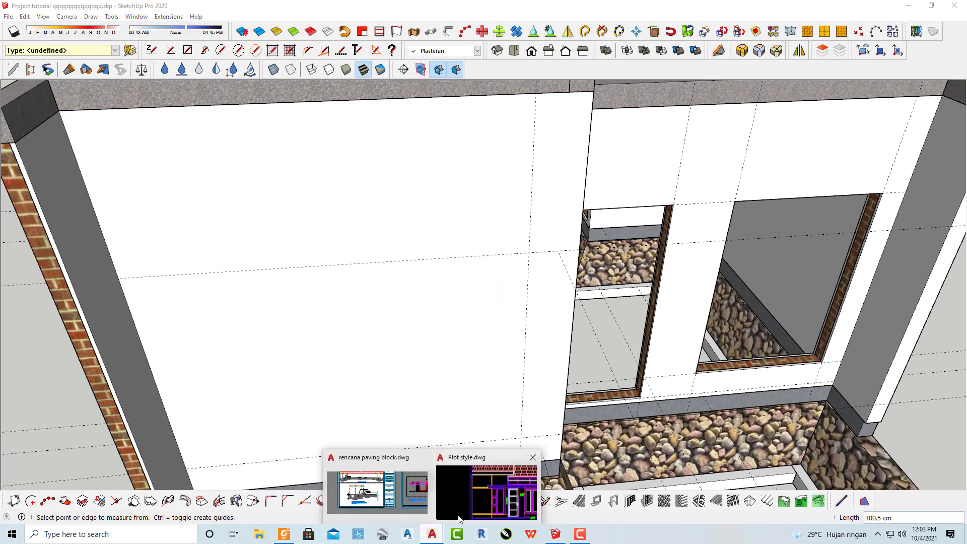
{"action": "left_click", "coordinate": [479, 500]}
{"action": "scroll", "coordinate": [851, 297], "scroll_direction": "up", "scroll_amount": 2}
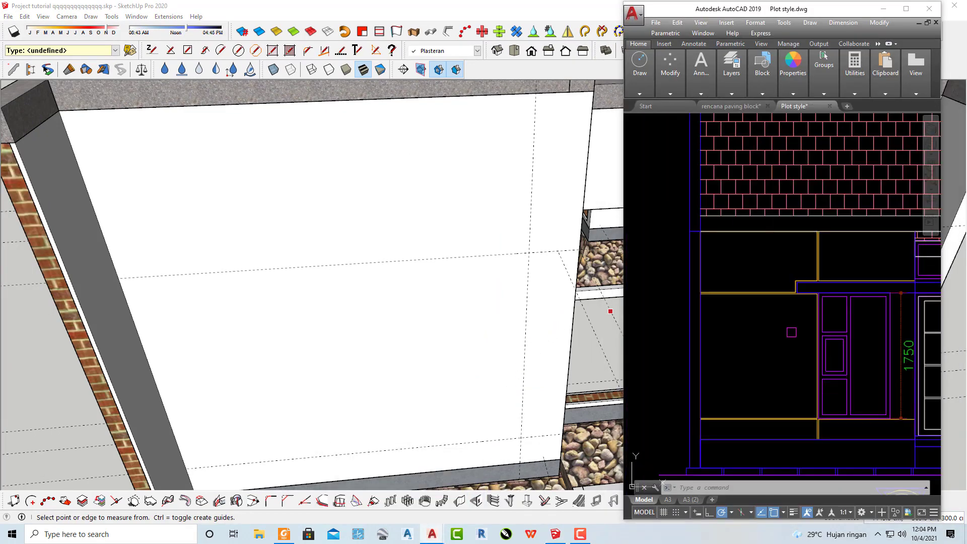
{"action": "scroll", "coordinate": [851, 297], "scroll_direction": "up", "scroll_amount": 2}
{"action": "scroll", "coordinate": [720, 360], "scroll_direction": "up", "scroll_amount": 2}
Add a 1000 width dimension beneath the elevation window and return to SketchUp.
{"action": "type", "text": "D"}
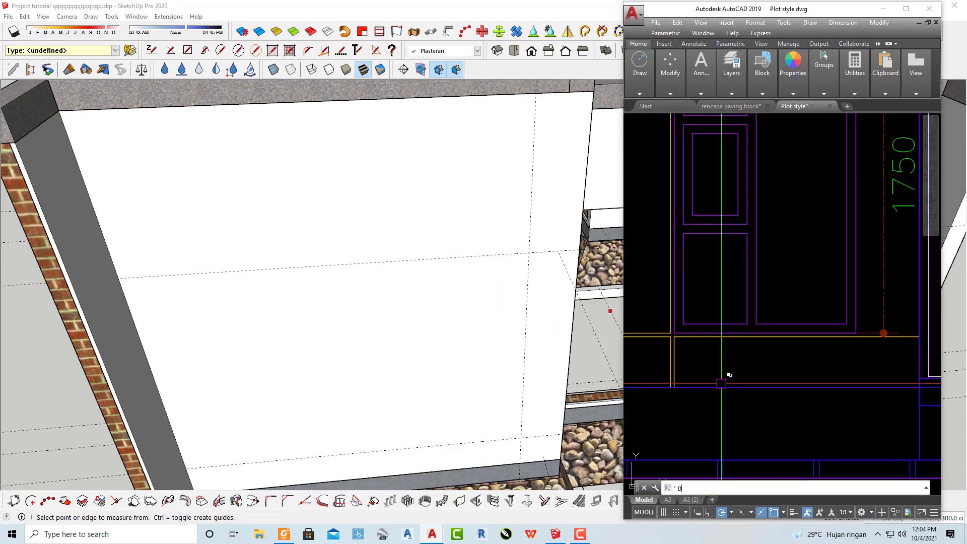
{"action": "type", "text": "I"}
{"action": "key", "text": "Return"}
{"action": "scroll", "coordinate": [680, 353], "scroll_direction": "up", "scroll_amount": 2}
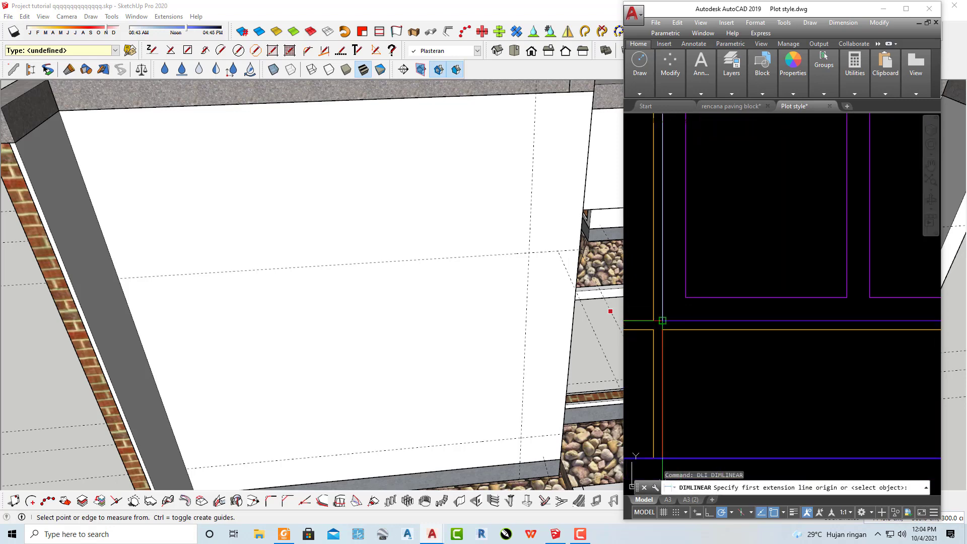
{"action": "left_click", "coordinate": [645, 326]}
{"action": "scroll", "coordinate": [755, 343], "scroll_direction": "down", "scroll_amount": 2}
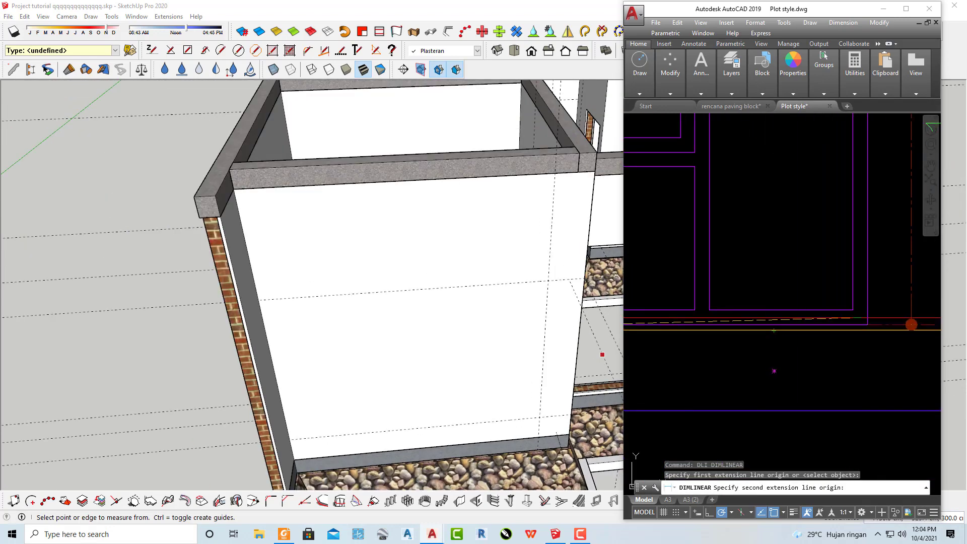
{"action": "left_click", "coordinate": [867, 324]}
{"action": "left_click", "coordinate": [861, 362]}
{"action": "scroll", "coordinate": [861, 363], "scroll_direction": "down", "scroll_amount": 1}
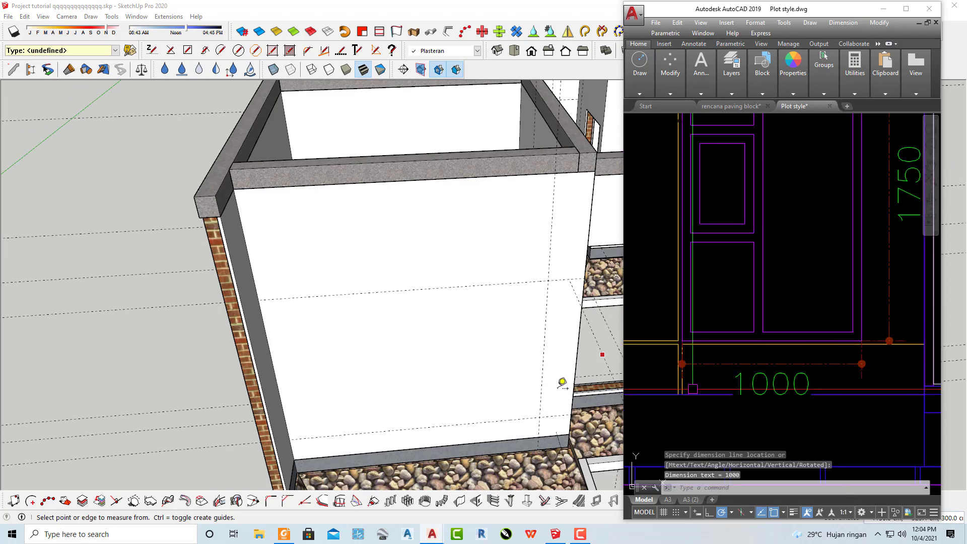
{"action": "left_click", "coordinate": [545, 325]}
{"action": "type", "text": "100"}
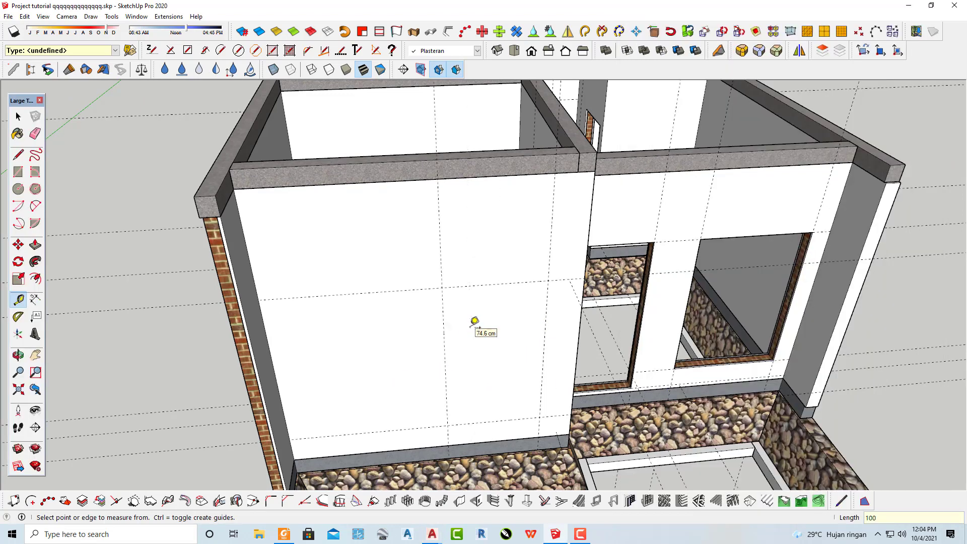
Place the rectangular wall opening at the marked guide lines on the plastered wall.
{"action": "mouse_move", "coordinate": [474, 321]}
{"action": "middle_mouse_down"}
{"action": "mouse_move", "coordinate": [373, 309]}
{"action": "mouse_move", "coordinate": [452, 355]}
{"action": "mouse_move", "coordinate": [492, 356]}
{"action": "mouse_move", "coordinate": [513, 438]}
{"action": "middle_mouse_up"}
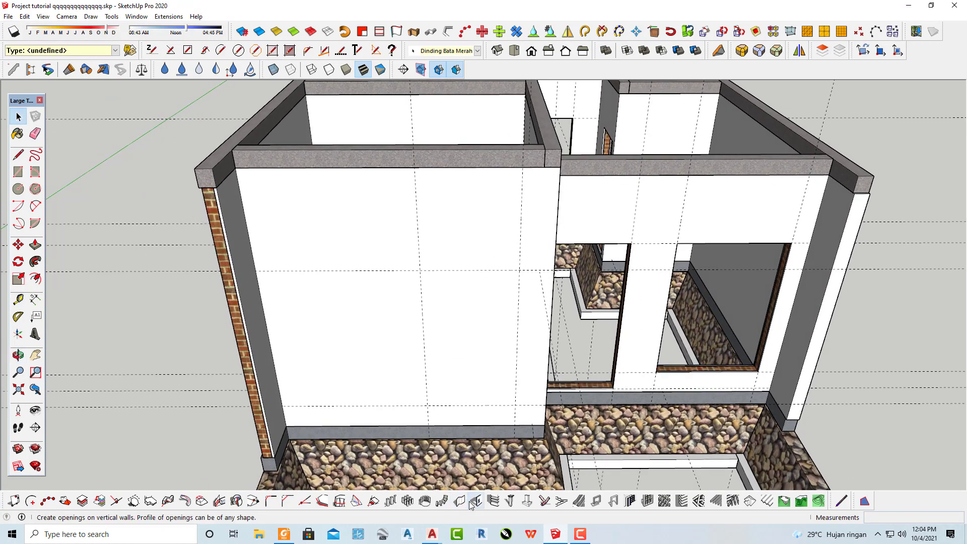
{"action": "left_click", "coordinate": [476, 501]}
{"action": "type", "text": "100"}
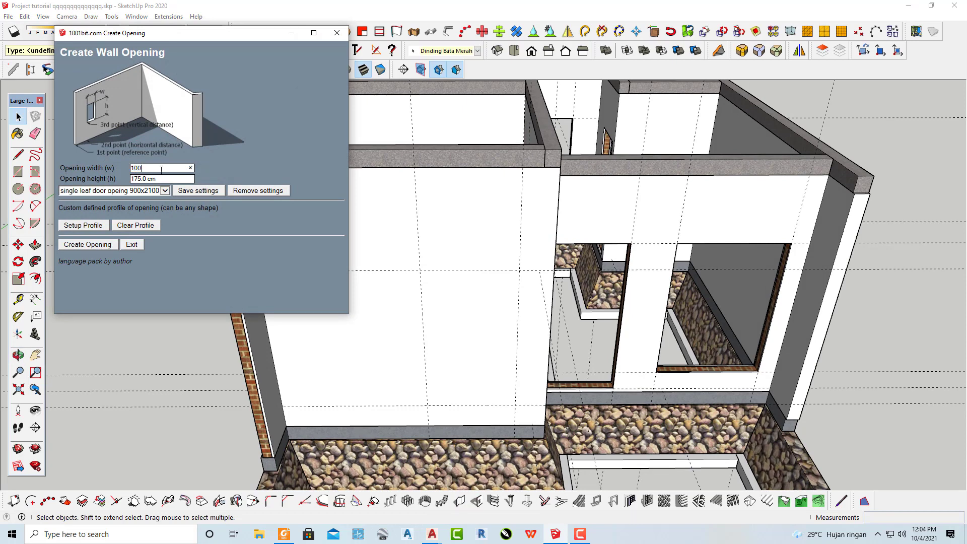
{"action": "left_click", "coordinate": [104, 245]}
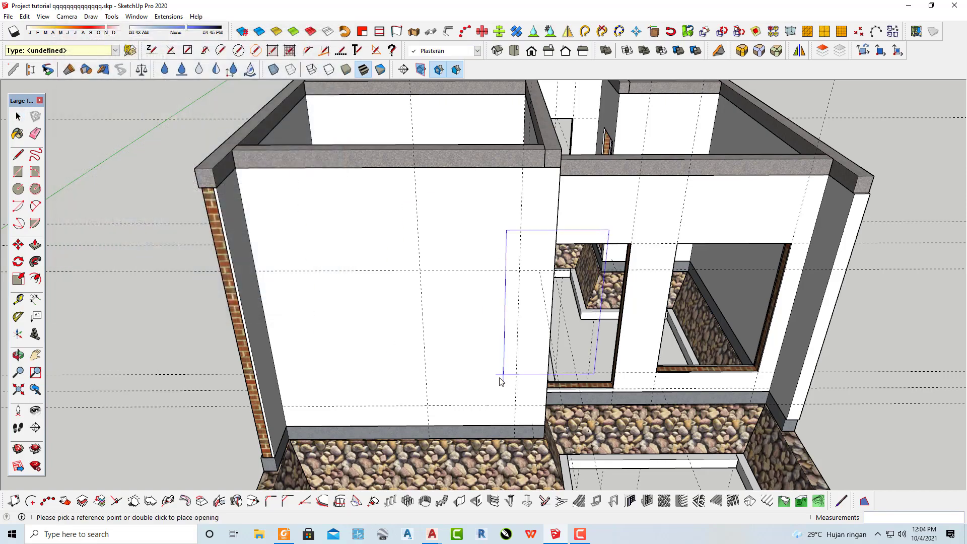
{"action": "scroll", "coordinate": [501, 378], "scroll_direction": "up", "scroll_amount": 5}
{"action": "double_click", "coordinate": [424, 410]}
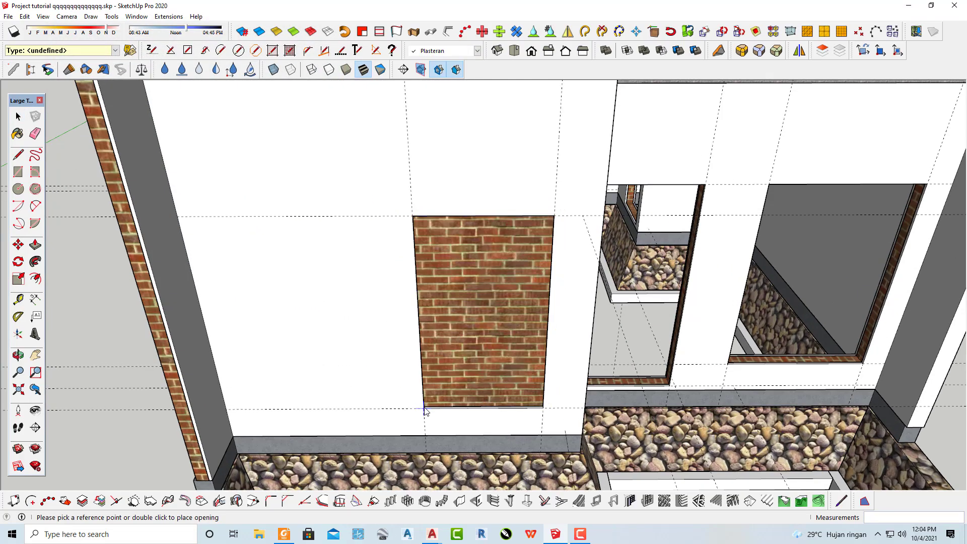
Finish placing and orbit to check the brick-lined opening from above.
{"action": "middle_click_drag", "start_coordinate": [510, 361], "coordinate": [352, 406]}
{"action": "scroll", "coordinate": [349, 406], "scroll_direction": "up", "scroll_amount": 3}
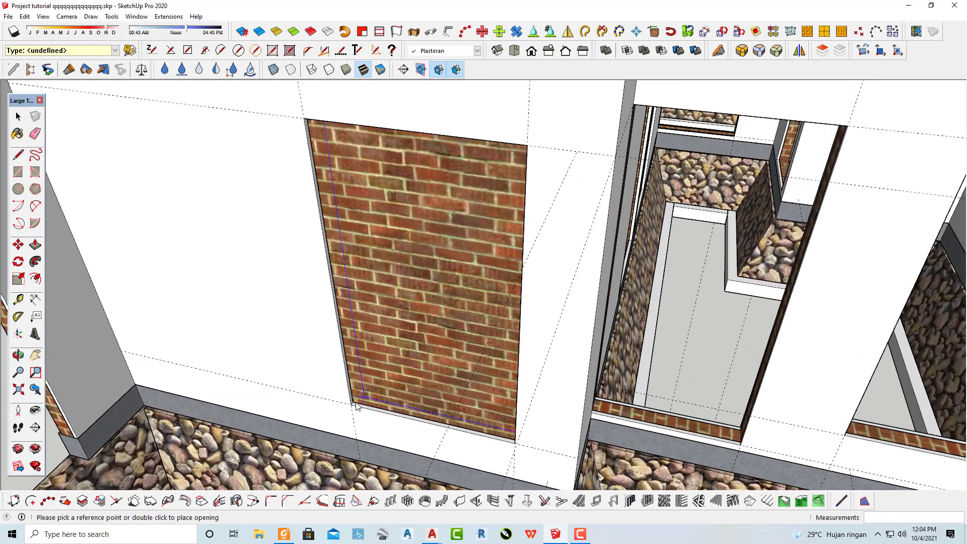
{"action": "scroll", "coordinate": [349, 406], "scroll_direction": "up", "scroll_amount": 3}
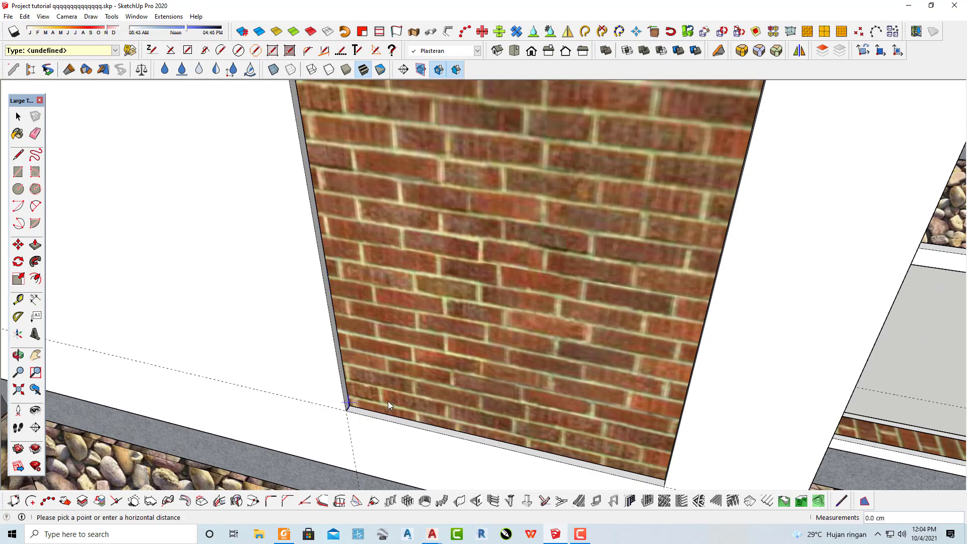
{"action": "key", "text": "space"}
{"action": "scroll", "coordinate": [353, 393], "scroll_direction": "down", "scroll_amount": 2}
{"action": "scroll", "coordinate": [443, 380], "scroll_direction": "down", "scroll_amount": 3}
{"action": "scroll", "coordinate": [460, 267], "scroll_direction": "down", "scroll_amount": 3}
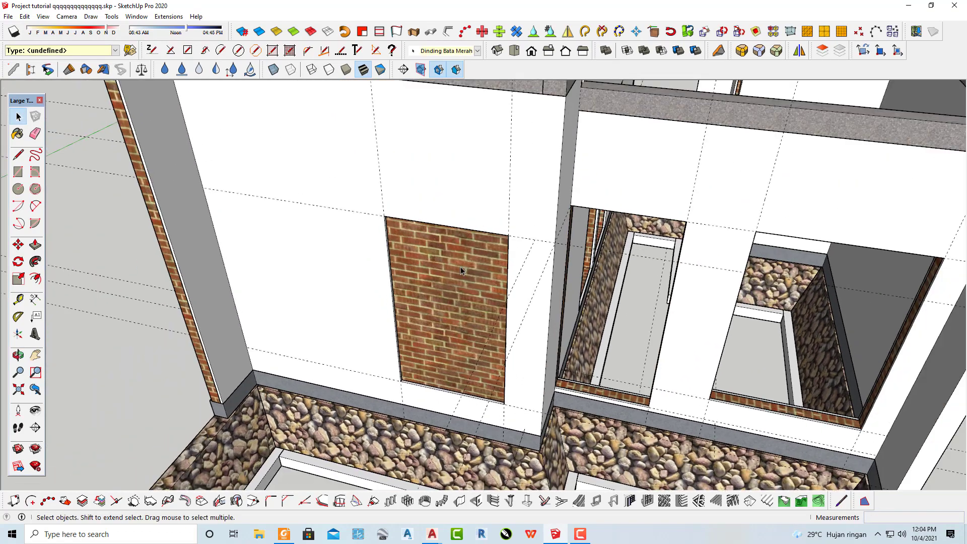
{"action": "mouse_move", "coordinate": [460, 267]}
{"action": "middle_mouse_down"}
{"action": "mouse_move", "coordinate": [212, 475]}
{"action": "mouse_move", "coordinate": [147, 478]}
{"action": "mouse_move", "coordinate": [190, 417]}
{"action": "mouse_move", "coordinate": [204, 422]}
{"action": "mouse_move", "coordinate": [334, 339]}
{"action": "mouse_move", "coordinate": [626, 266]}
{"action": "mouse_move", "coordinate": [659, 453]}
{"action": "mouse_move", "coordinate": [617, 380]}
{"action": "mouse_move", "coordinate": [468, 443]}
{"action": "middle_mouse_up"}
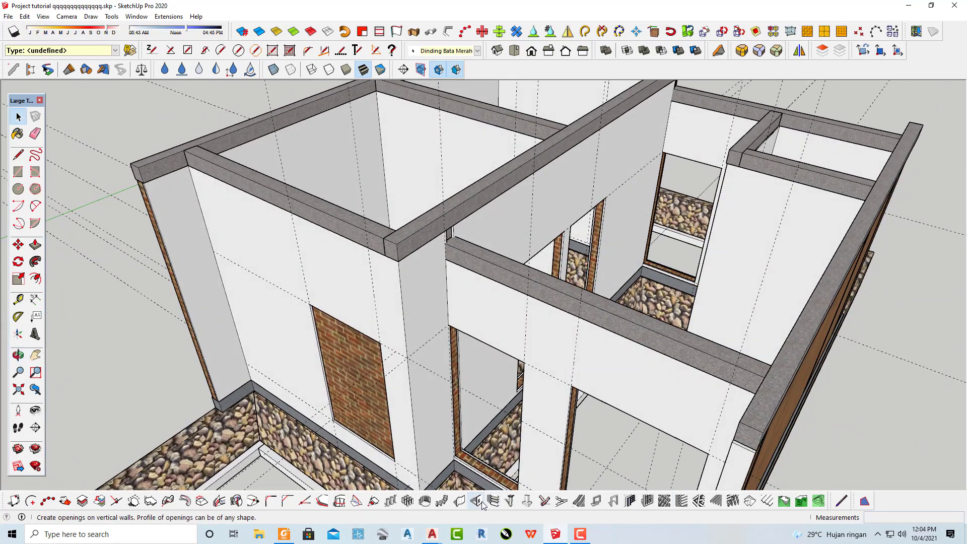
Place the 100 by 175 cm opening at the wall corner.
{"action": "left_click", "coordinate": [96, 244]}
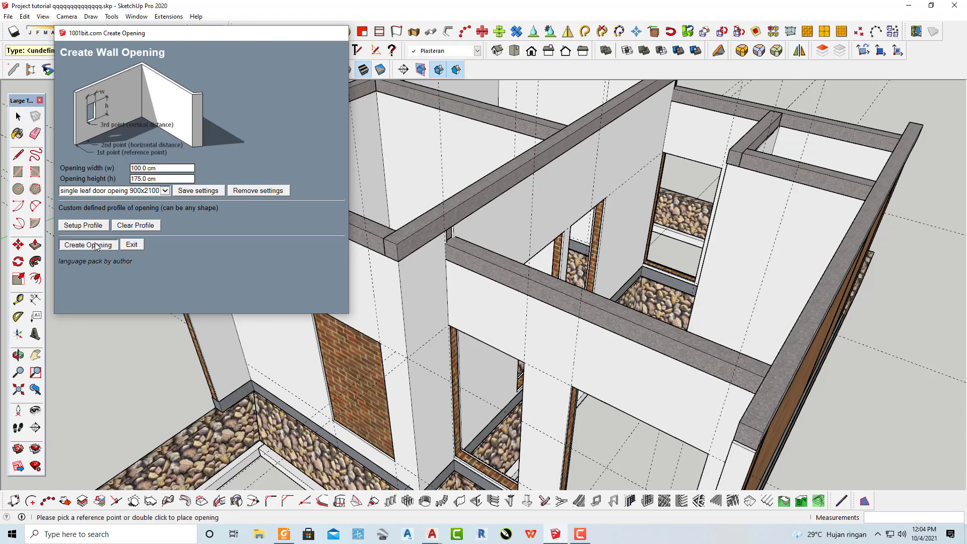
{"action": "scroll", "coordinate": [344, 426], "scroll_direction": "up", "scroll_amount": 3}
{"action": "scroll", "coordinate": [343, 427], "scroll_direction": "up", "scroll_amount": 3}
{"action": "scroll", "coordinate": [344, 427], "scroll_direction": "up", "scroll_amount": 3}
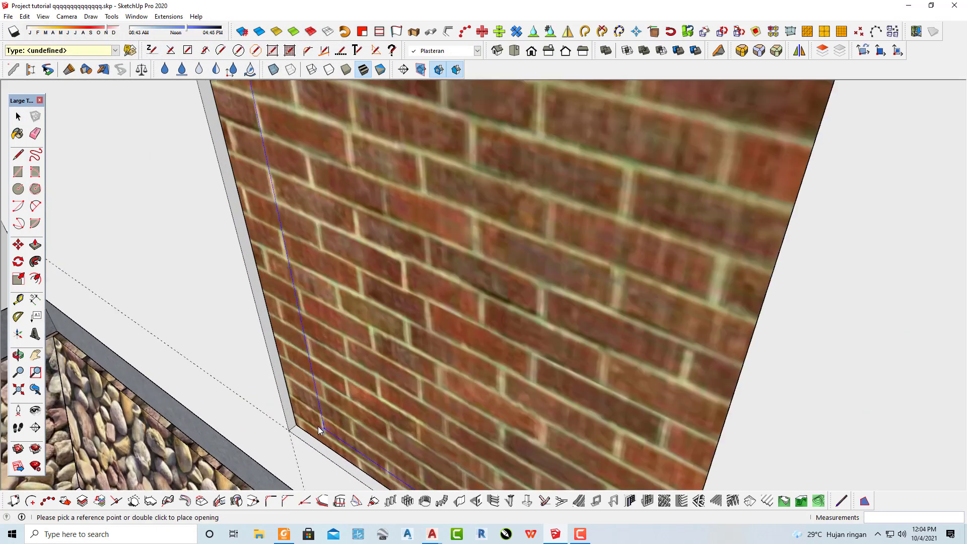
{"action": "scroll", "coordinate": [298, 427], "scroll_direction": "up", "scroll_amount": 2}
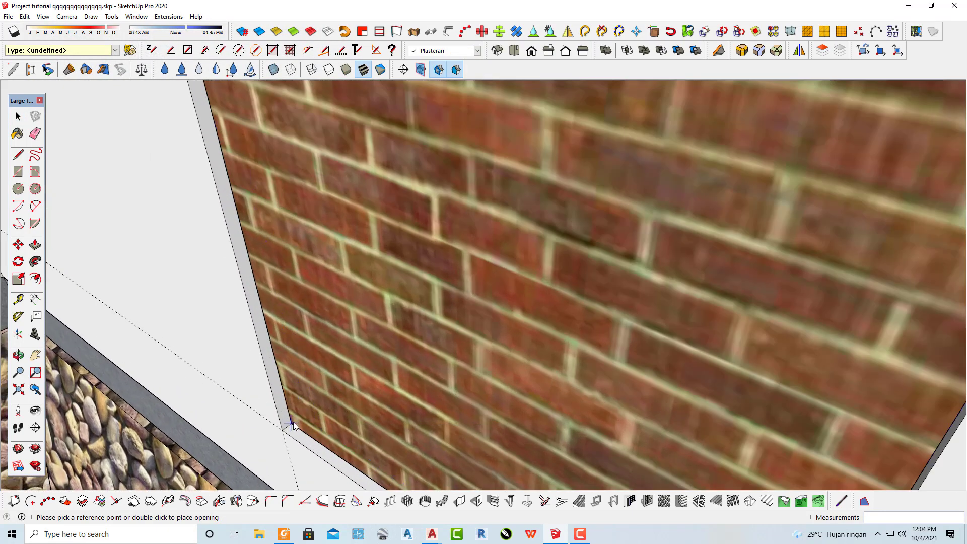
{"action": "scroll", "coordinate": [294, 425], "scroll_direction": "up", "scroll_amount": 1}
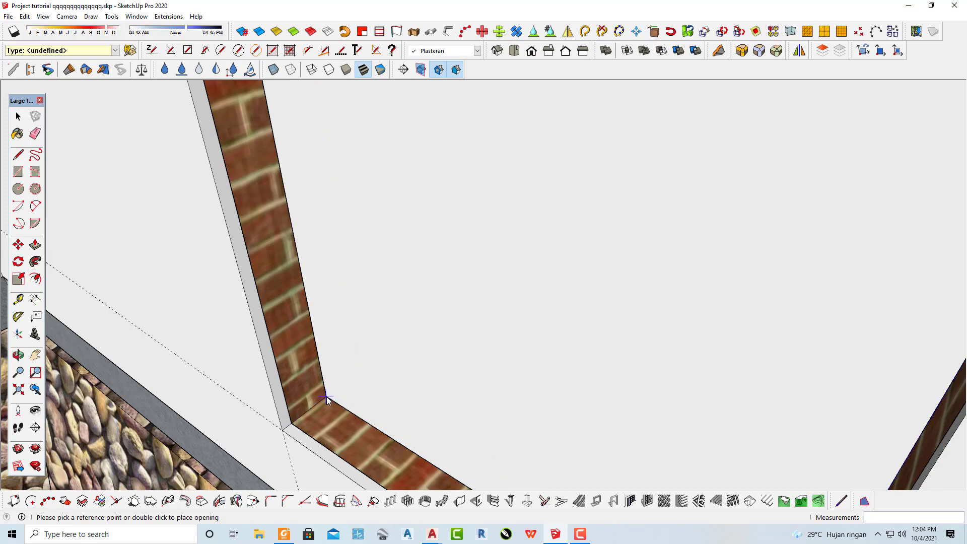
{"action": "scroll", "coordinate": [326, 397], "scroll_direction": "down", "scroll_amount": 3}
{"action": "scroll", "coordinate": [396, 301], "scroll_direction": "down", "scroll_amount": 2}
{"action": "scroll", "coordinate": [396, 301], "scroll_direction": "down", "scroll_amount": 3}
Orbit out to an elevated view of the house, then bring up the AutoCAD drawings.
{"action": "middle_click_drag", "start_coordinate": [453, 282], "coordinate": [497, 259]}
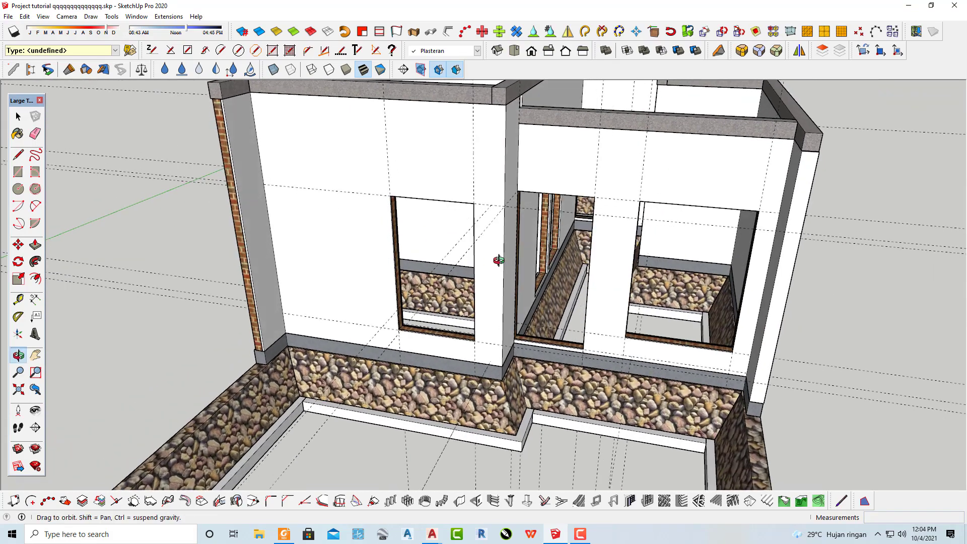
{"action": "scroll", "coordinate": [497, 259], "scroll_direction": "down", "scroll_amount": 3}
{"action": "key", "text": "space"}
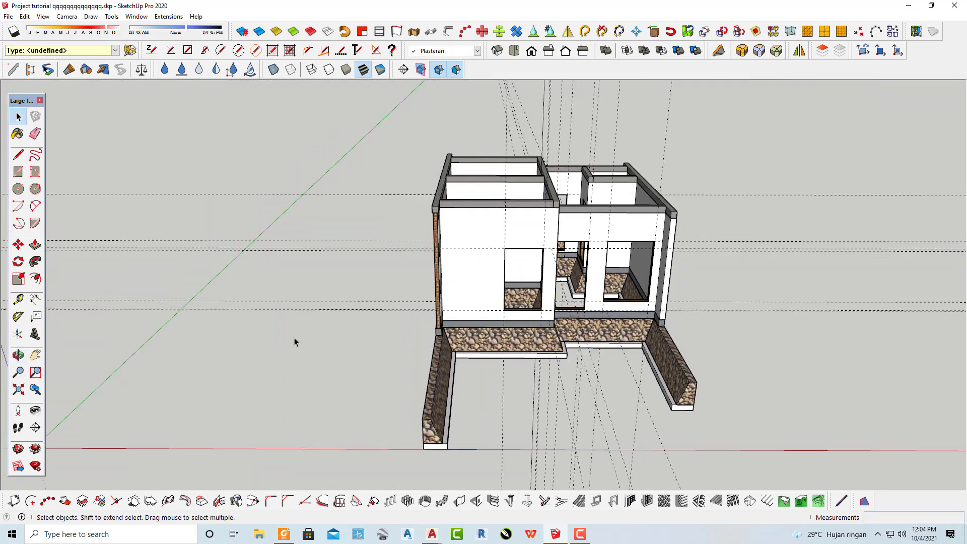
{"action": "mouse_move", "coordinate": [294, 337]}
{"action": "middle_mouse_down"}
{"action": "mouse_move", "coordinate": [261, 298]}
{"action": "mouse_move", "coordinate": [240, 310]}
{"action": "mouse_move", "coordinate": [400, 275]}
{"action": "middle_mouse_up"}
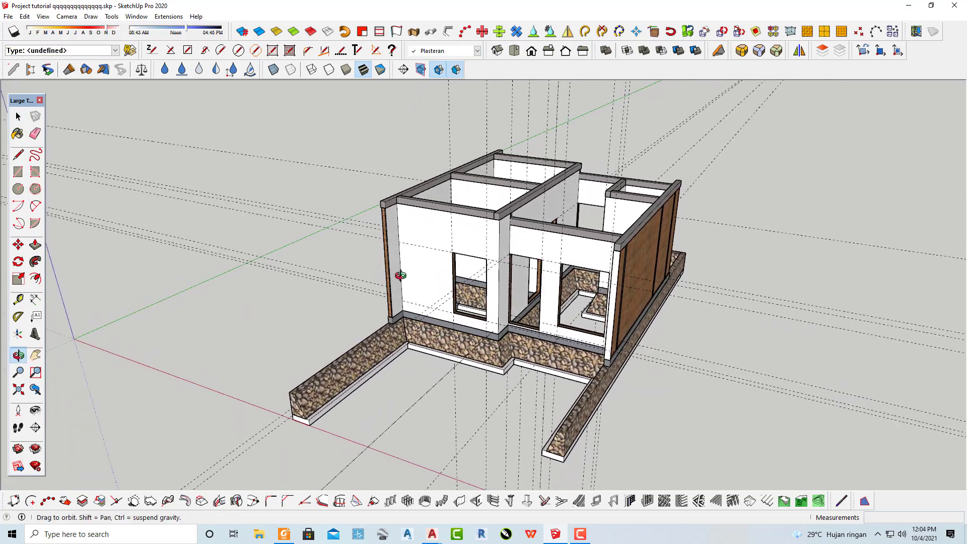
{"action": "scroll", "coordinate": [400, 276], "scroll_direction": "up", "scroll_amount": 3}
{"action": "mouse_move", "coordinate": [503, 302]}
{"action": "middle_mouse_down"}
{"action": "mouse_move", "coordinate": [589, 317]}
{"action": "mouse_move", "coordinate": [579, 395]}
{"action": "mouse_move", "coordinate": [735, 391]}
{"action": "mouse_move", "coordinate": [686, 379]}
{"action": "mouse_move", "coordinate": [431, 367]}
{"action": "mouse_move", "coordinate": [553, 462]}
{"action": "middle_mouse_up"}
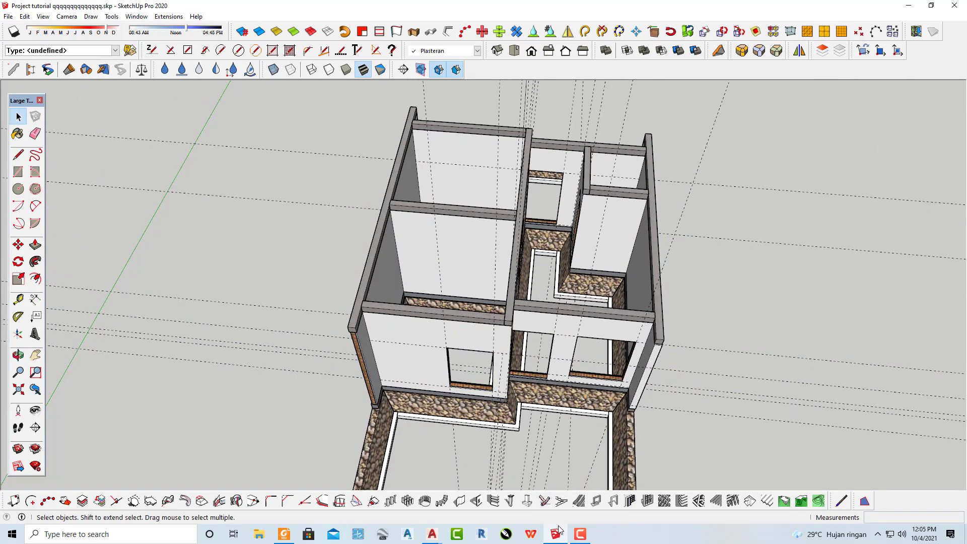
{"action": "left_click", "coordinate": [435, 533]}
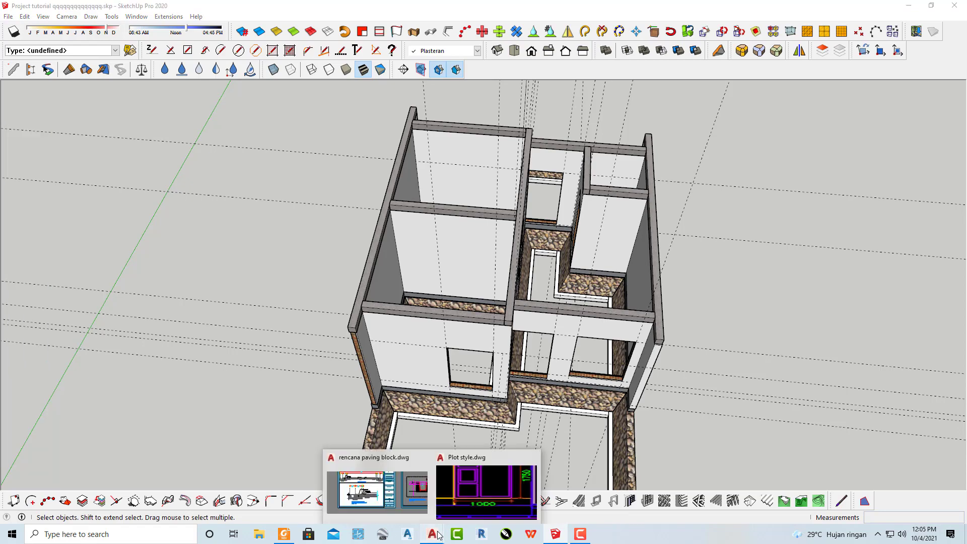
{"action": "left_click", "coordinate": [478, 495]}
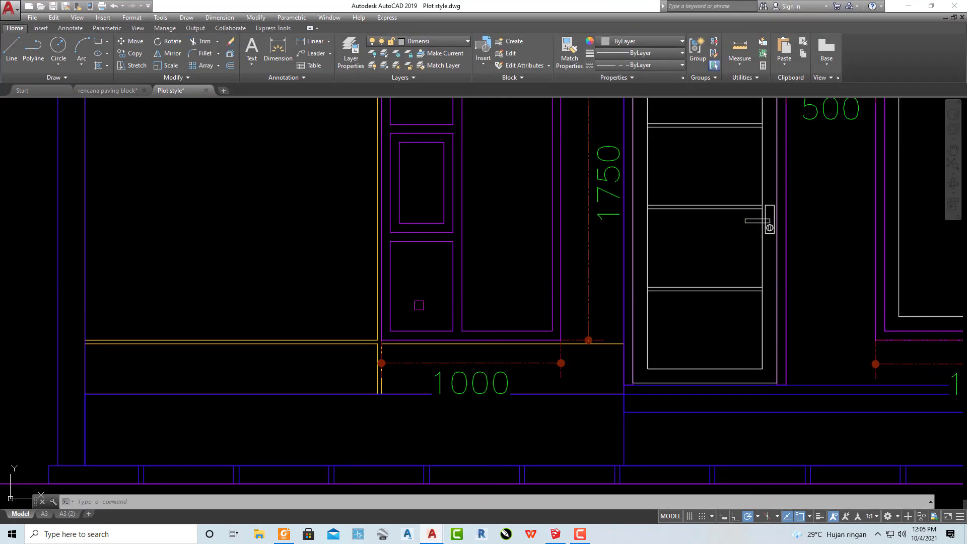
{"action": "scroll", "coordinate": [483, 282], "scroll_direction": "down", "scroll_amount": 5}
{"action": "scroll", "coordinate": [484, 282], "scroll_direction": "down", "scroll_amount": 3}
{"action": "scroll", "coordinate": [483, 282], "scroll_direction": "down", "scroll_amount": 3}
{"action": "middle_click_drag", "start_coordinate": [534, 217], "coordinate": [444, 409]}
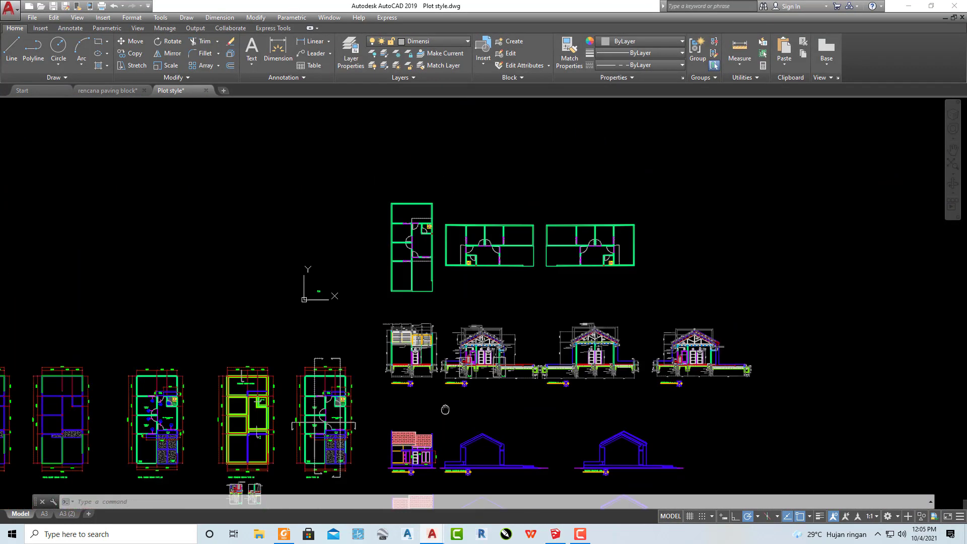
{"action": "scroll", "coordinate": [431, 324], "scroll_direction": "down", "scroll_amount": 2}
{"action": "scroll", "coordinate": [431, 324], "scroll_direction": "up", "scroll_amount": 1}
{"action": "scroll", "coordinate": [431, 323], "scroll_direction": "up", "scroll_amount": 5}
{"action": "middle_click_drag", "start_coordinate": [213, 332], "coordinate": [475, 516]}
{"action": "mouse_move", "coordinate": [375, 167]}
{"action": "middle_mouse_down"}
{"action": "mouse_move", "coordinate": [375, 281]}
{"action": "mouse_move", "coordinate": [348, 363]}
{"action": "middle_mouse_up"}
{"action": "scroll", "coordinate": [321, 332], "scroll_direction": "up", "scroll_amount": 4}
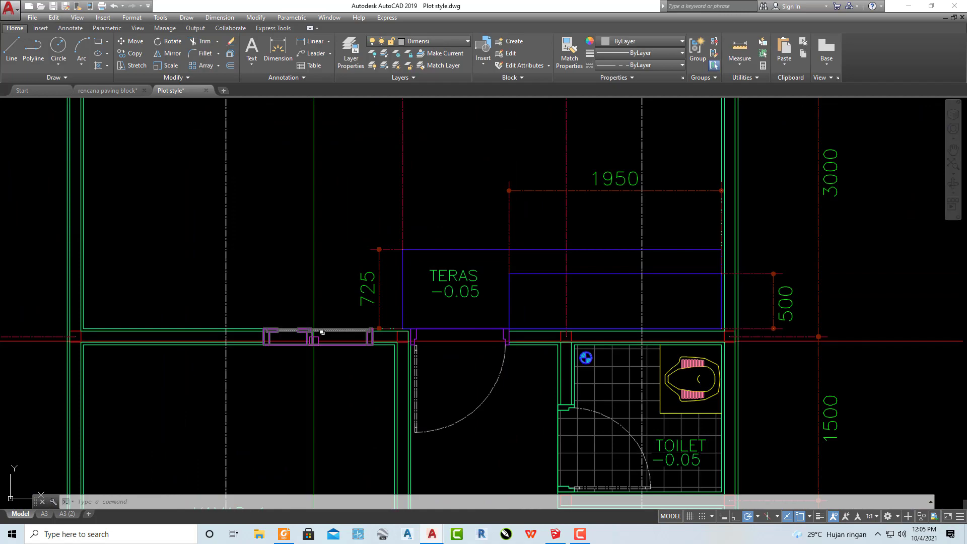
{"action": "scroll", "coordinate": [321, 333], "scroll_direction": "down", "scroll_amount": 5}
{"action": "scroll", "coordinate": [504, 348], "scroll_direction": "down", "scroll_amount": 4}
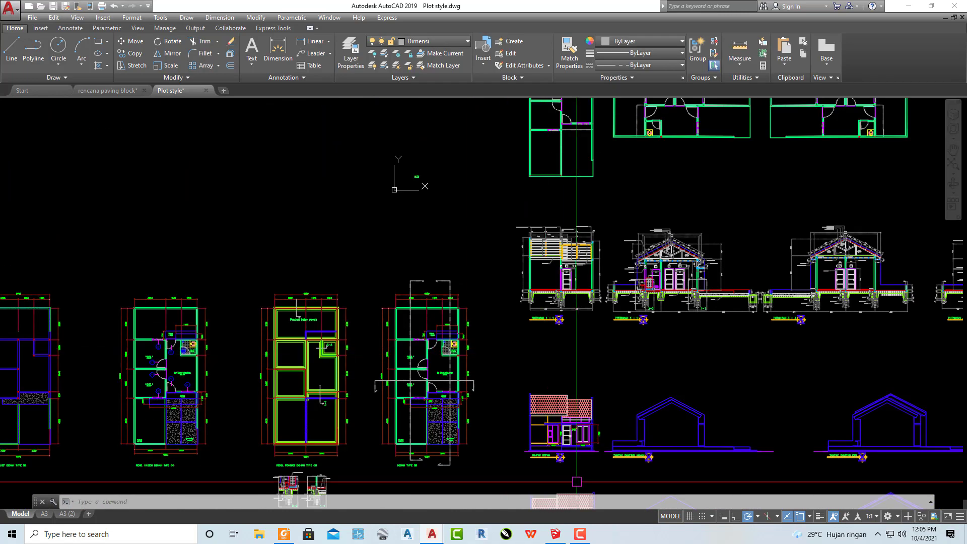
{"action": "left_click", "coordinate": [551, 537]}
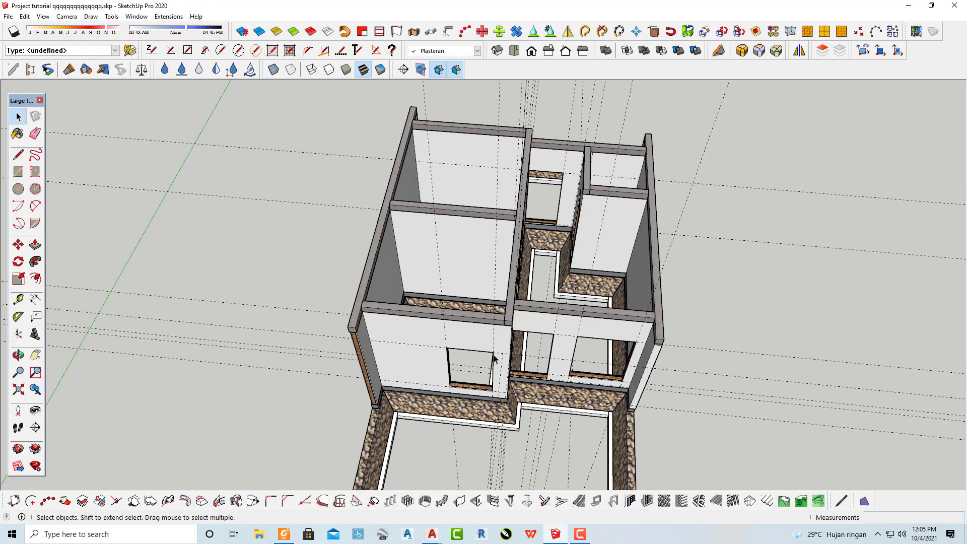
Orbit and zoom around the house to bring the wall with the window openings into view.
{"action": "middle_click_drag", "start_coordinate": [493, 359], "coordinate": [618, 351]}
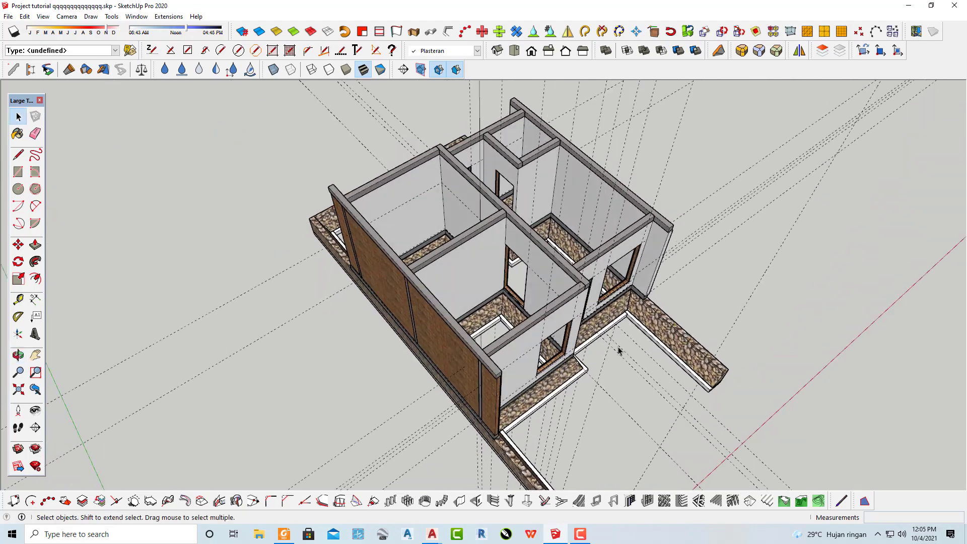
{"action": "scroll", "coordinate": [618, 351], "scroll_direction": "up", "scroll_amount": 5}
{"action": "middle_click_drag", "start_coordinate": [401, 297], "coordinate": [457, 328]}
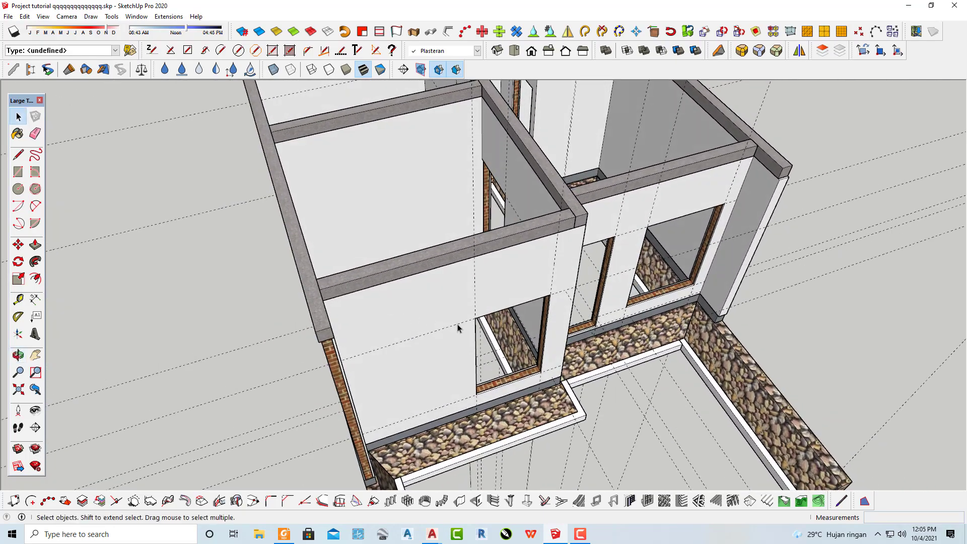
{"action": "scroll", "coordinate": [459, 329], "scroll_direction": "down", "scroll_amount": 2}
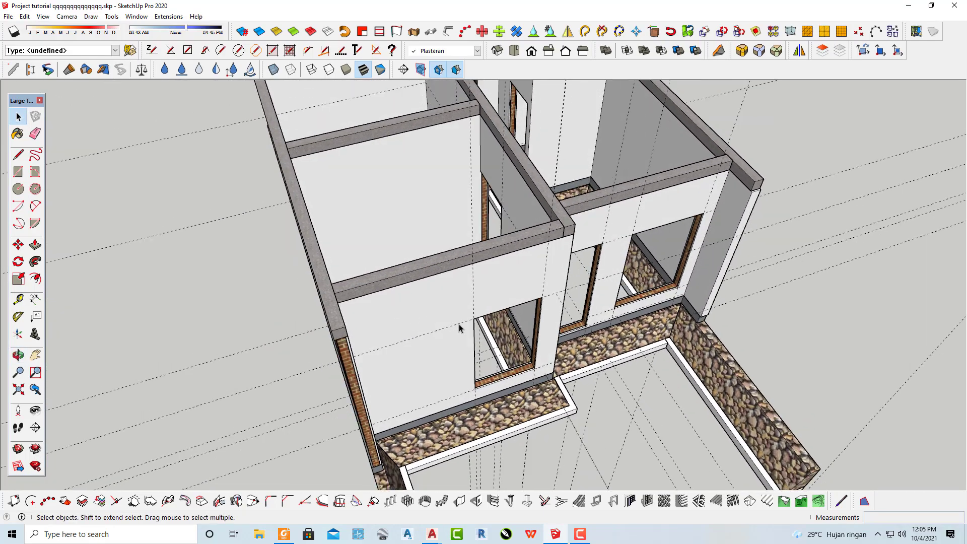
{"action": "scroll", "coordinate": [453, 329], "scroll_direction": "down", "scroll_amount": 2}
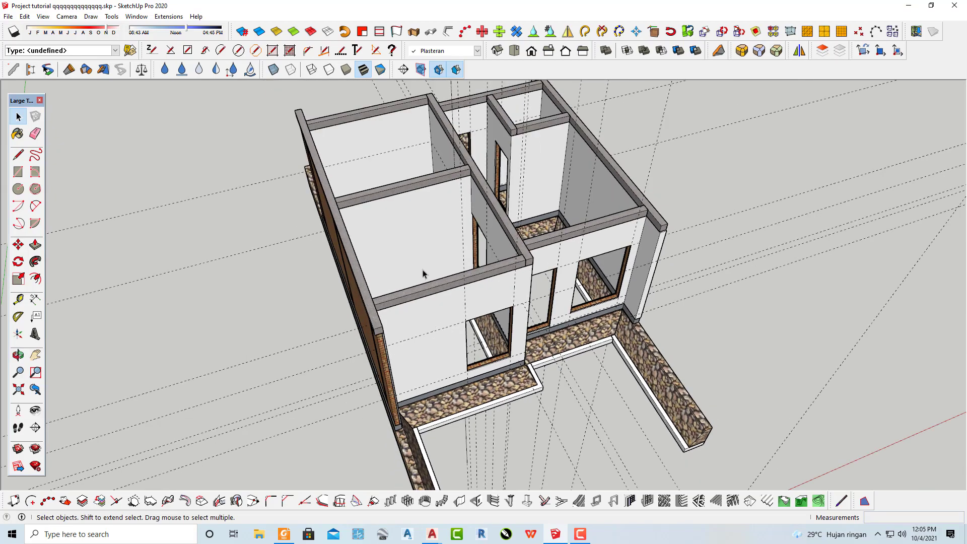
{"action": "mouse_move", "coordinate": [423, 273]}
{"action": "middle_mouse_down"}
{"action": "mouse_move", "coordinate": [817, 265]}
{"action": "mouse_move", "coordinate": [755, 281]}
{"action": "mouse_move", "coordinate": [720, 309]}
{"action": "mouse_move", "coordinate": [452, 372]}
{"action": "mouse_move", "coordinate": [504, 327]}
{"action": "mouse_move", "coordinate": [574, 299]}
{"action": "middle_mouse_up"}
{"action": "scroll", "coordinate": [576, 298], "scroll_direction": "up", "scroll_amount": 2}
{"action": "scroll", "coordinate": [480, 245], "scroll_direction": "up", "scroll_amount": 2}
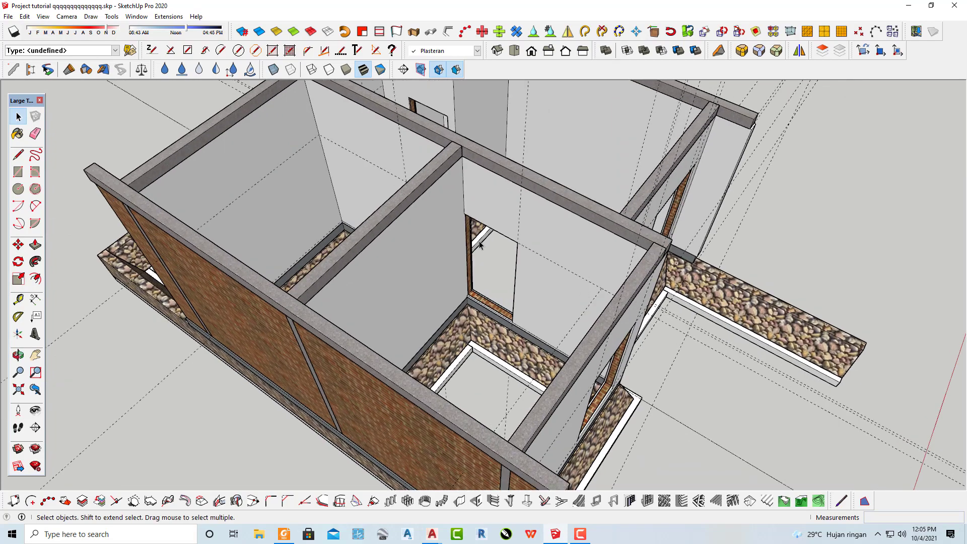
{"action": "mouse_move", "coordinate": [479, 245]}
{"action": "middle_mouse_down"}
{"action": "mouse_move", "coordinate": [547, 270]}
{"action": "mouse_move", "coordinate": [417, 199]}
{"action": "middle_mouse_up"}
{"action": "scroll", "coordinate": [589, 297], "scroll_direction": "up", "scroll_amount": 2}
{"action": "scroll", "coordinate": [548, 340], "scroll_direction": "up", "scroll_amount": 2}
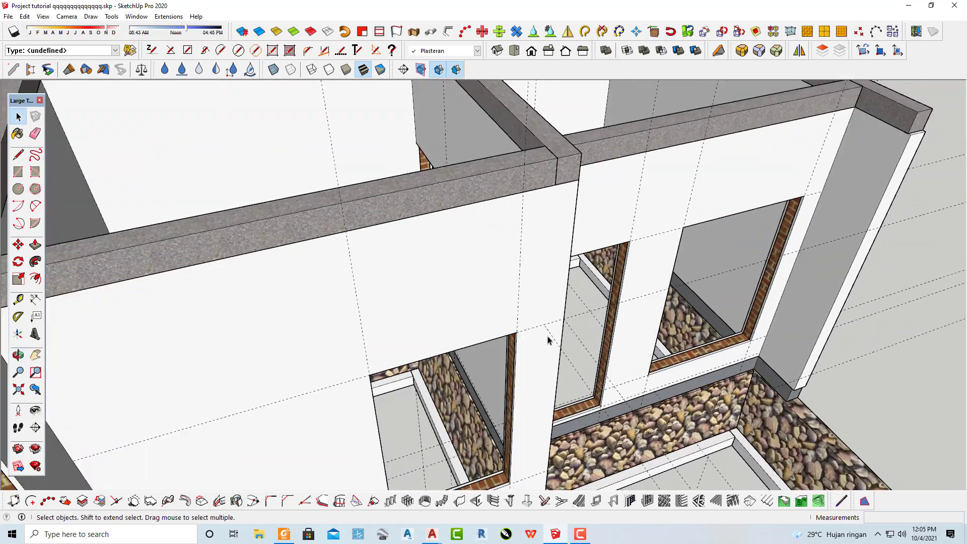
{"action": "scroll", "coordinate": [526, 358], "scroll_direction": "up", "scroll_amount": 2}
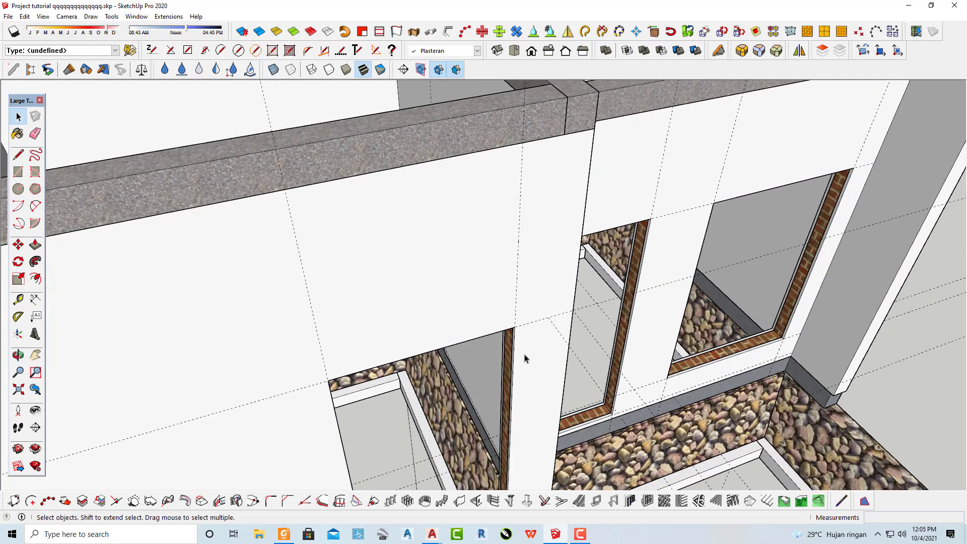
Tape-measure the brick-framed window opening's width, confirming it is 100 cm.
{"action": "key", "text": "t"}
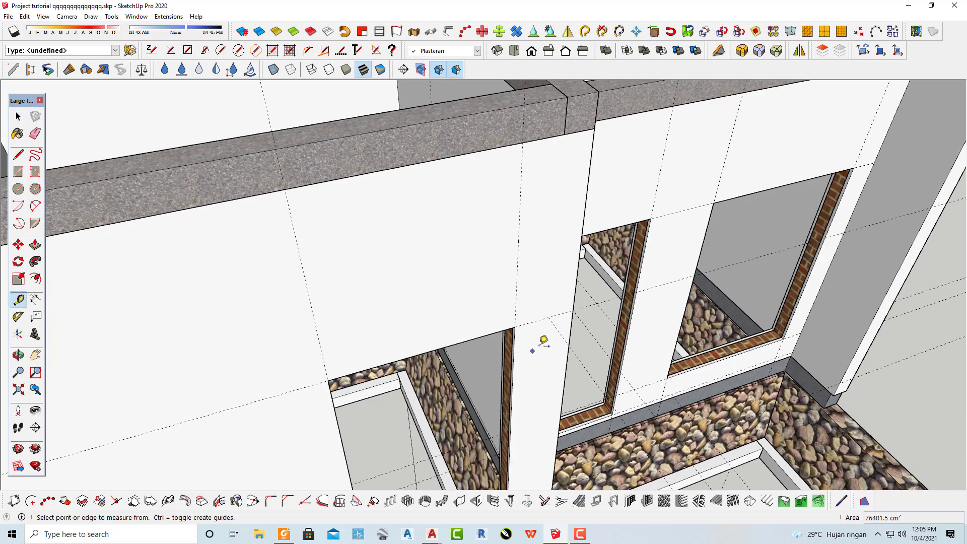
{"action": "scroll", "coordinate": [537, 333], "scroll_direction": "down", "scroll_amount": 2}
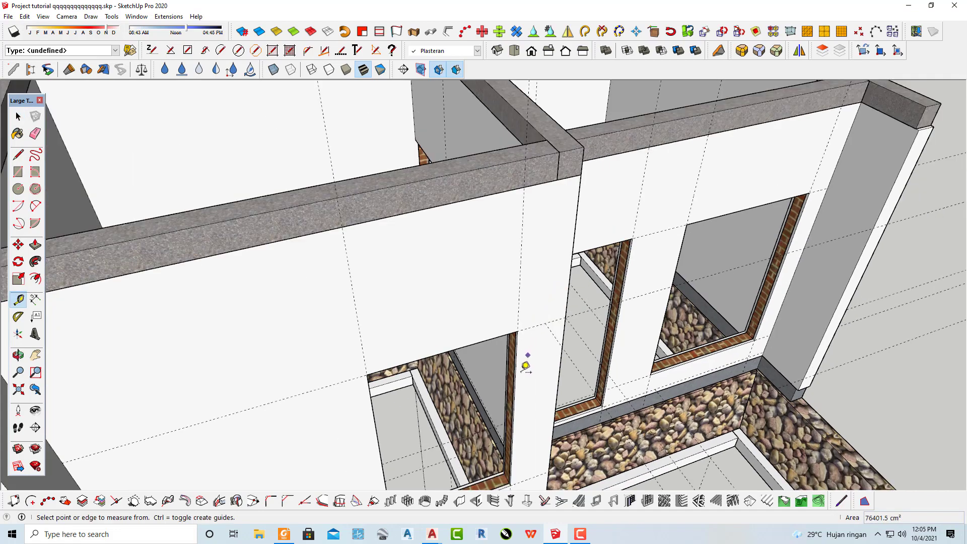
{"action": "middle_click_drag", "start_coordinate": [524, 362], "coordinate": [539, 276]}
{"action": "scroll", "coordinate": [534, 327], "scroll_direction": "up", "scroll_amount": 3}
{"action": "scroll", "coordinate": [526, 376], "scroll_direction": "up", "scroll_amount": 2}
{"action": "scroll", "coordinate": [526, 376], "scroll_direction": "up", "scroll_amount": 1}
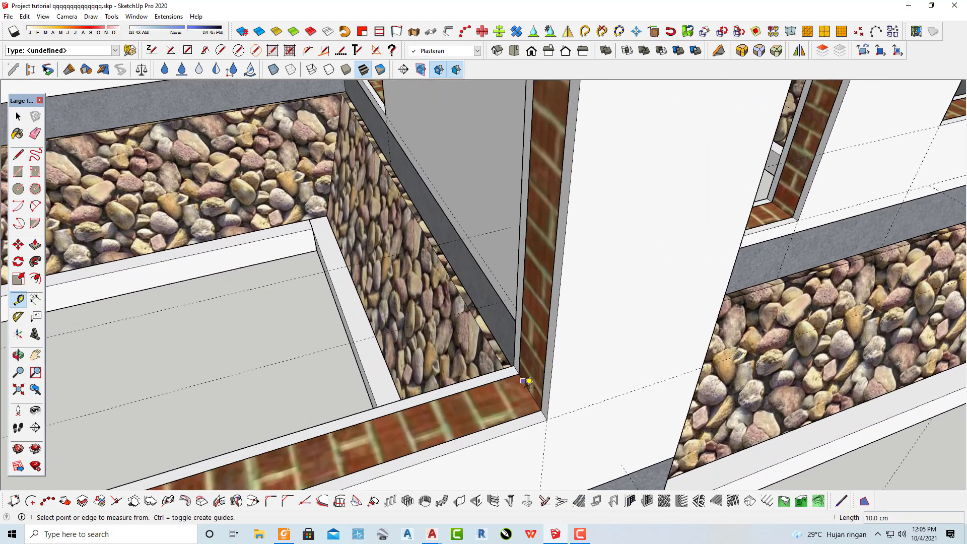
{"action": "scroll", "coordinate": [529, 380], "scroll_direction": "up", "scroll_amount": 1}
{"action": "scroll", "coordinate": [534, 387], "scroll_direction": "up", "scroll_amount": 1}
{"action": "left_click", "coordinate": [537, 401]}
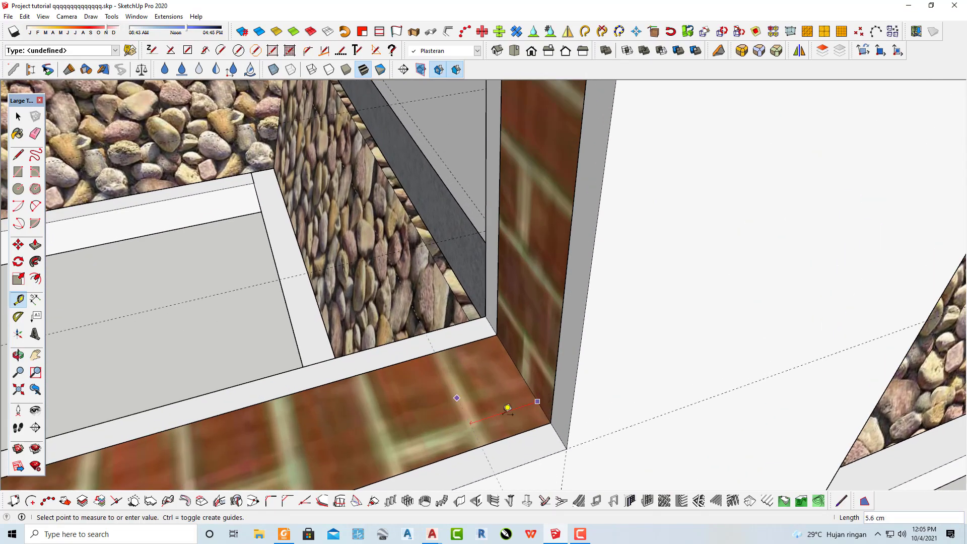
{"action": "scroll", "coordinate": [537, 401], "scroll_direction": "down", "scroll_amount": 2}
{"action": "scroll", "coordinate": [524, 385], "scroll_direction": "down", "scroll_amount": 2}
{"action": "middle_click_drag", "start_coordinate": [535, 220], "coordinate": [503, 259]}
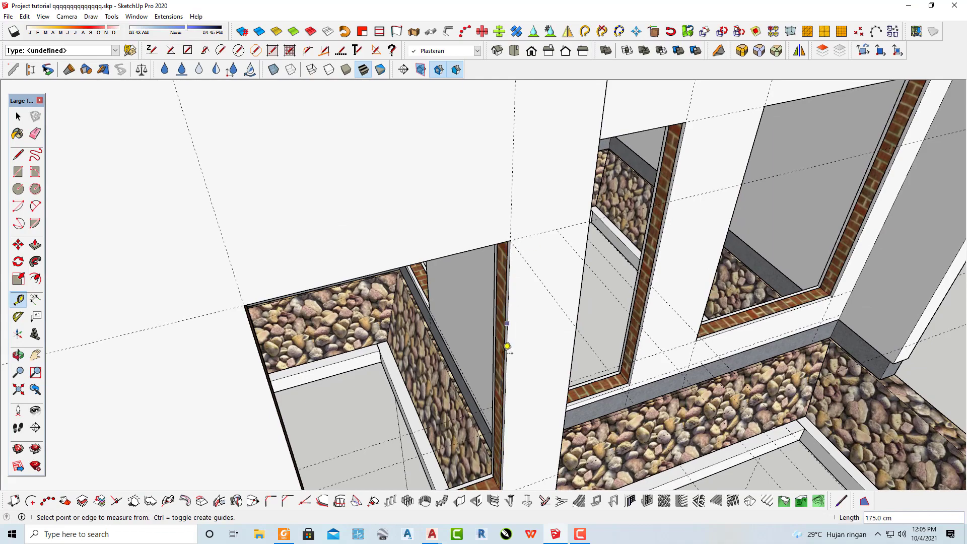
{"action": "mouse_move", "coordinate": [507, 346]}
{"action": "middle_mouse_down"}
{"action": "mouse_move", "coordinate": [593, 237]}
{"action": "mouse_move", "coordinate": [579, 366]}
{"action": "mouse_move", "coordinate": [565, 371]}
{"action": "mouse_move", "coordinate": [579, 371]}
{"action": "middle_mouse_up"}
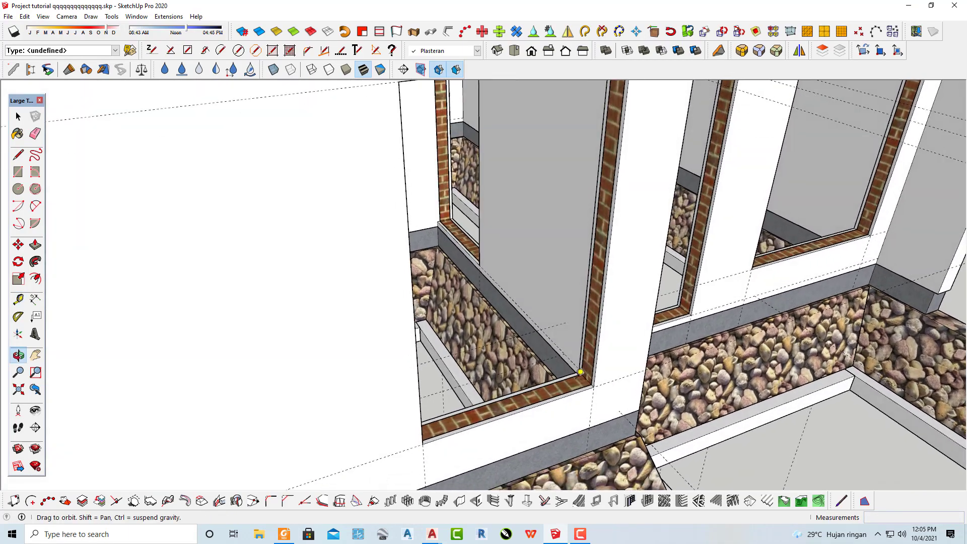
{"action": "scroll", "coordinate": [582, 375], "scroll_direction": "up", "scroll_amount": 2}
{"action": "scroll", "coordinate": [589, 380], "scroll_direction": "up", "scroll_amount": 2}
{"action": "scroll", "coordinate": [597, 386], "scroll_direction": "up", "scroll_amount": 2}
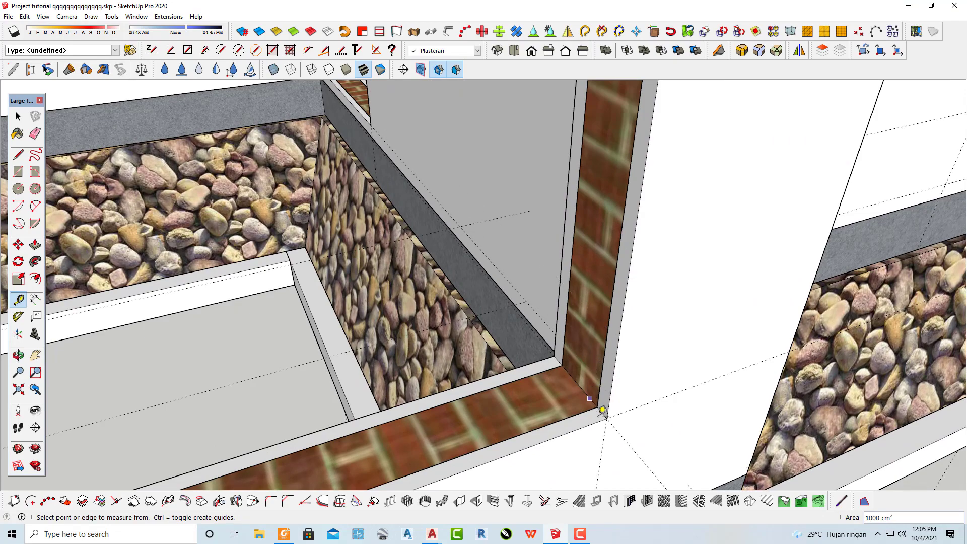
{"action": "scroll", "coordinate": [602, 406], "scroll_direction": "up", "scroll_amount": 2}
{"action": "scroll", "coordinate": [596, 390], "scroll_direction": "down", "scroll_amount": 3}
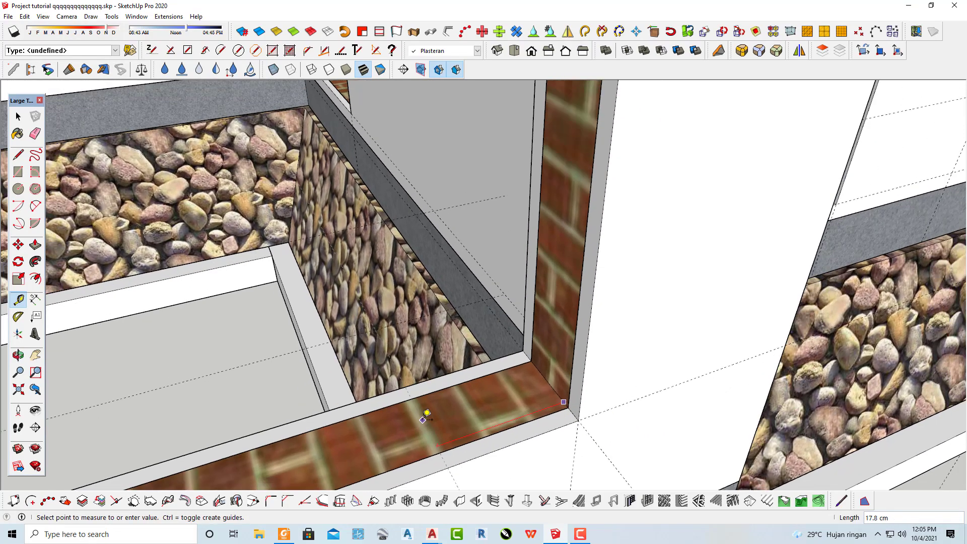
{"action": "scroll", "coordinate": [425, 410], "scroll_direction": "down", "scroll_amount": 3}
Measure the opening's height from its bottom-left corner up the jamb, confirming 175 cm.
{"action": "mouse_move", "coordinate": [424, 409]}
{"action": "middle_mouse_down"}
{"action": "mouse_move", "coordinate": [670, 343]}
{"action": "mouse_move", "coordinate": [411, 414]}
{"action": "middle_mouse_up"}
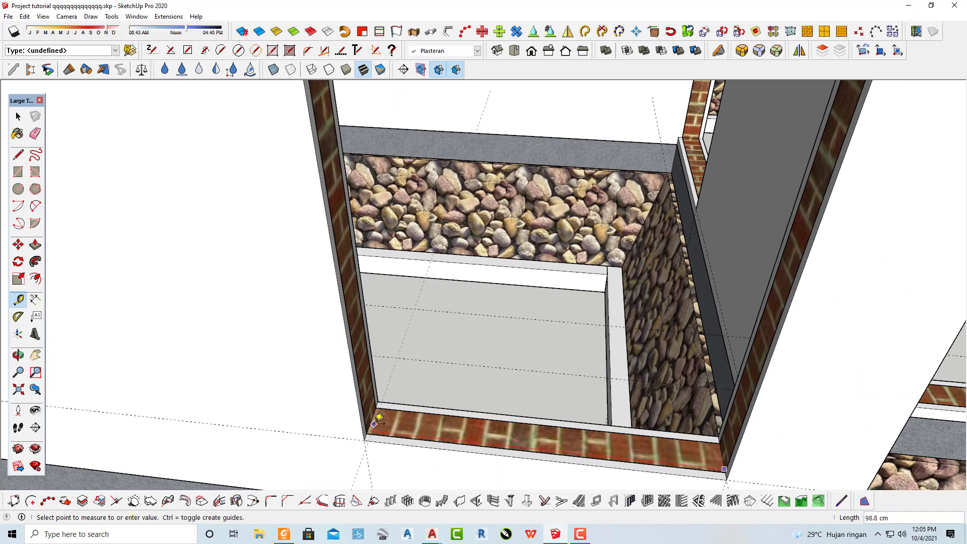
{"action": "scroll", "coordinate": [398, 419], "scroll_direction": "down", "scroll_amount": 3}
{"action": "scroll", "coordinate": [461, 412], "scroll_direction": "down", "scroll_amount": 2}
{"action": "type", "text": "100"}
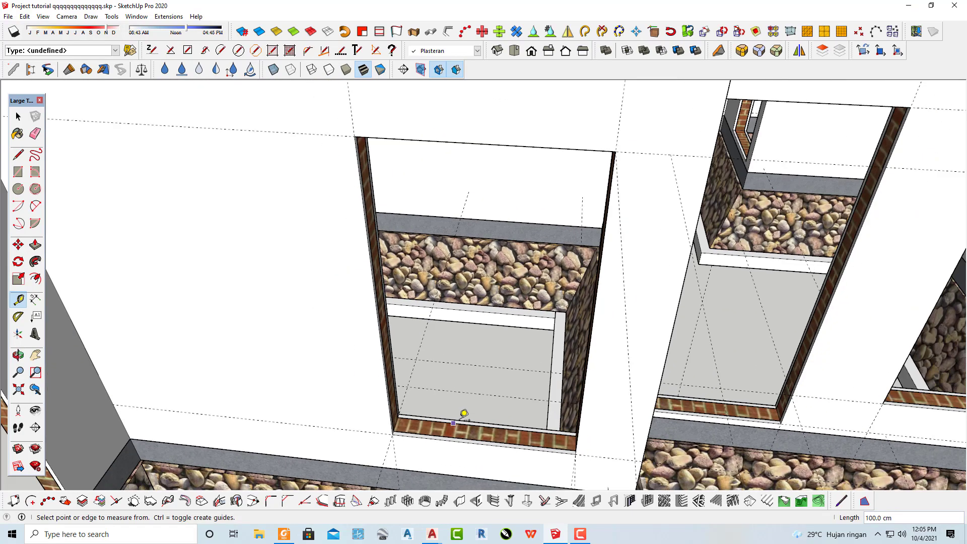
{"action": "mouse_move", "coordinate": [461, 412]}
{"action": "middle_mouse_down"}
{"action": "mouse_move", "coordinate": [459, 423]}
{"action": "mouse_move", "coordinate": [578, 367]}
{"action": "mouse_move", "coordinate": [489, 372]}
{"action": "middle_mouse_up"}
{"action": "scroll", "coordinate": [413, 388], "scroll_direction": "up", "scroll_amount": 1}
{"action": "scroll", "coordinate": [328, 403], "scroll_direction": "up", "scroll_amount": 2}
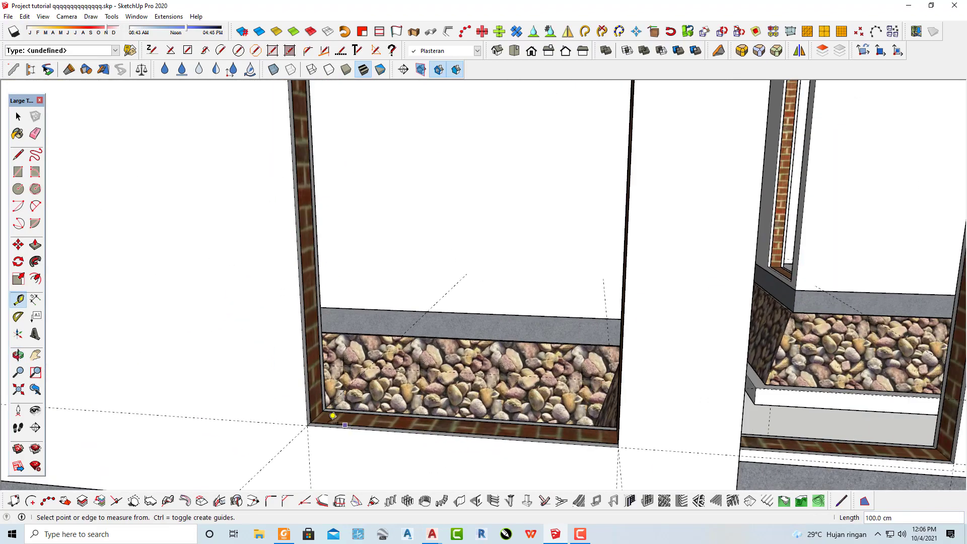
{"action": "scroll", "coordinate": [317, 404], "scroll_direction": "up", "scroll_amount": 2}
{"action": "scroll", "coordinate": [315, 404], "scroll_direction": "up", "scroll_amount": 2}
{"action": "scroll", "coordinate": [308, 409], "scroll_direction": "down", "scroll_amount": 1}
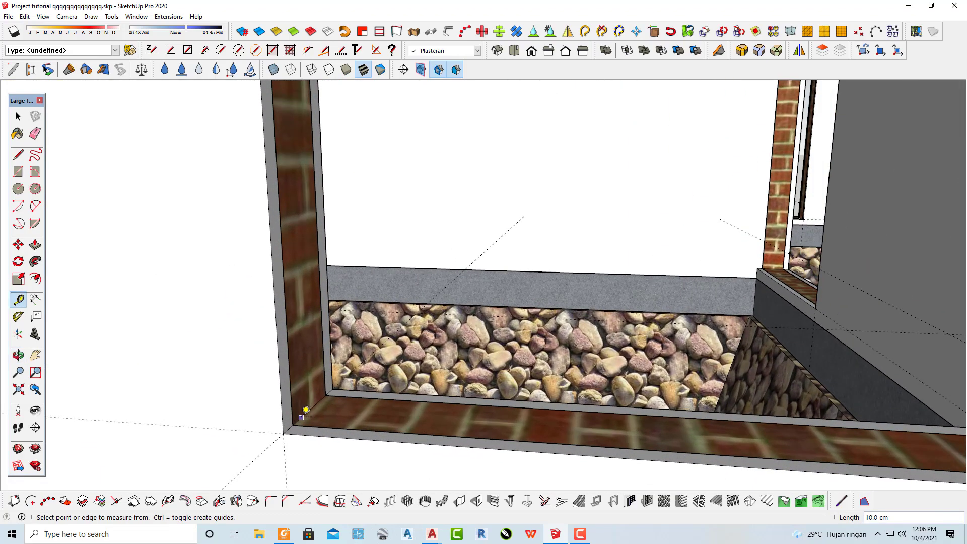
{"action": "scroll", "coordinate": [308, 410], "scroll_direction": "down", "scroll_amount": 1}
{"action": "left_click", "coordinate": [307, 410]}
{"action": "scroll", "coordinate": [309, 232], "scroll_direction": "down", "scroll_amount": 2}
{"action": "mouse_move", "coordinate": [309, 232]}
{"action": "middle_mouse_down"}
{"action": "mouse_move", "coordinate": [305, 207]}
{"action": "mouse_move", "coordinate": [296, 215]}
{"action": "middle_mouse_up"}
{"action": "scroll", "coordinate": [296, 215], "scroll_direction": "up", "scroll_amount": 2}
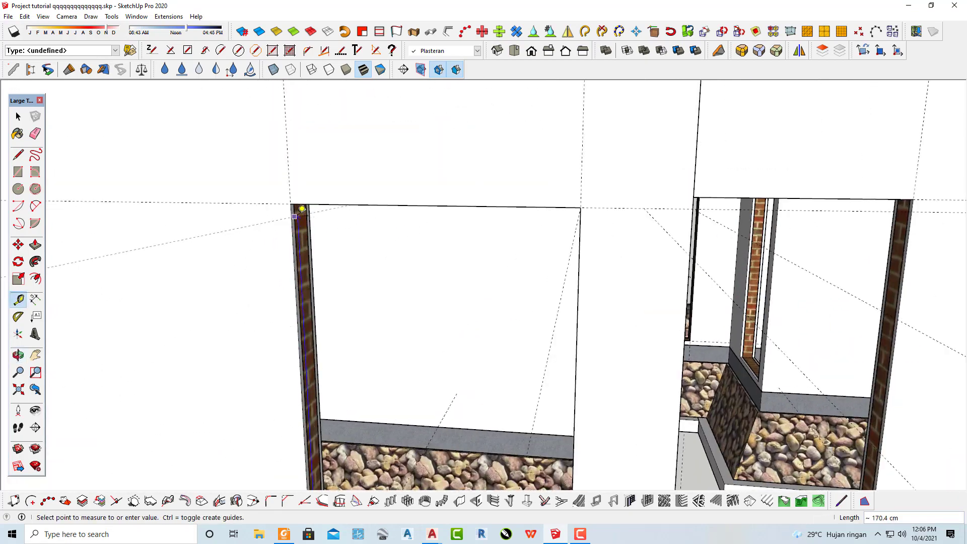
{"action": "scroll", "coordinate": [297, 206], "scroll_direction": "up", "scroll_amount": 2}
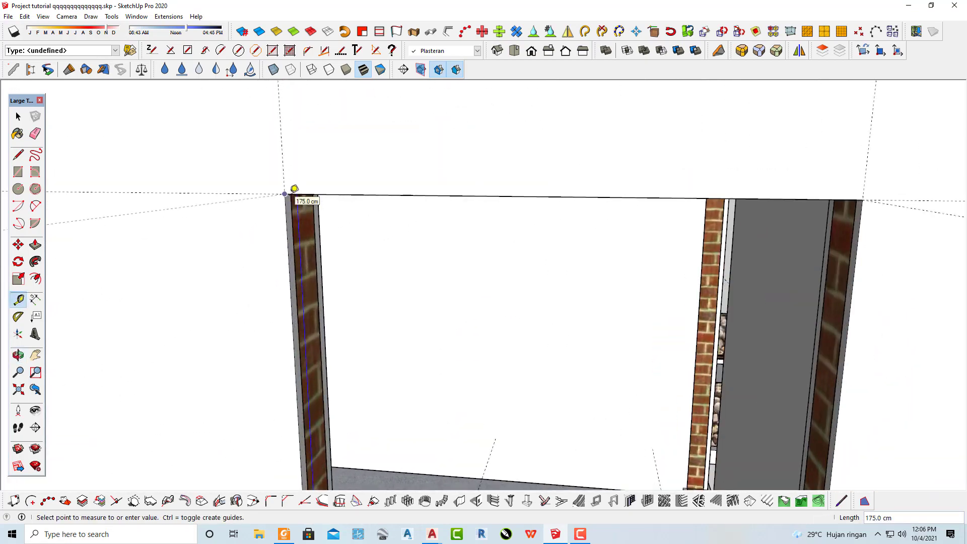
{"action": "left_click", "coordinate": [294, 188]}
{"action": "scroll", "coordinate": [561, 323], "scroll_direction": "down", "scroll_amount": 3}
{"action": "scroll", "coordinate": [561, 326], "scroll_direction": "down", "scroll_amount": 3}
On the white wall by the door, place a vertical guide 100 cm from the door-side guide.
{"action": "scroll", "coordinate": [444, 302], "scroll_direction": "down", "scroll_amount": 3}
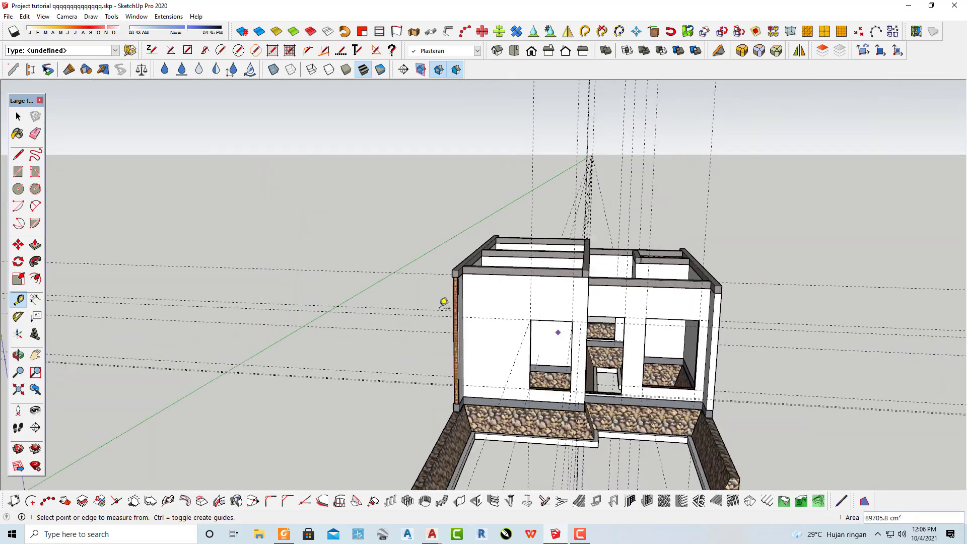
{"action": "middle_click_drag", "start_coordinate": [444, 302], "coordinate": [383, 312]}
{"action": "scroll", "coordinate": [381, 315], "scroll_direction": "up", "scroll_amount": 3}
{"action": "scroll", "coordinate": [467, 354], "scroll_direction": "up", "scroll_amount": 3}
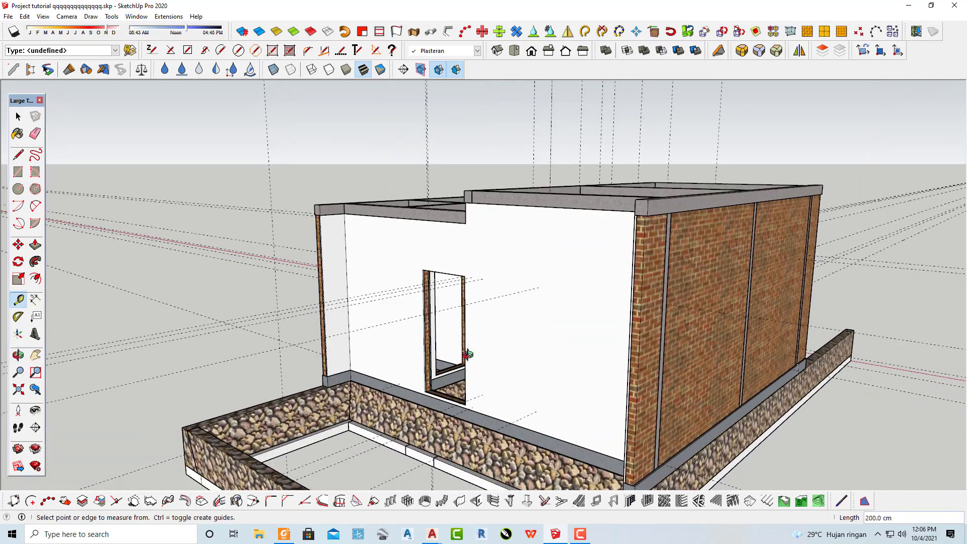
{"action": "mouse_move", "coordinate": [467, 354]}
{"action": "middle_mouse_down"}
{"action": "mouse_move", "coordinate": [527, 369]}
{"action": "mouse_move", "coordinate": [537, 391]}
{"action": "mouse_move", "coordinate": [554, 391]}
{"action": "middle_mouse_up"}
{"action": "scroll", "coordinate": [584, 388], "scroll_direction": "up", "scroll_amount": 2}
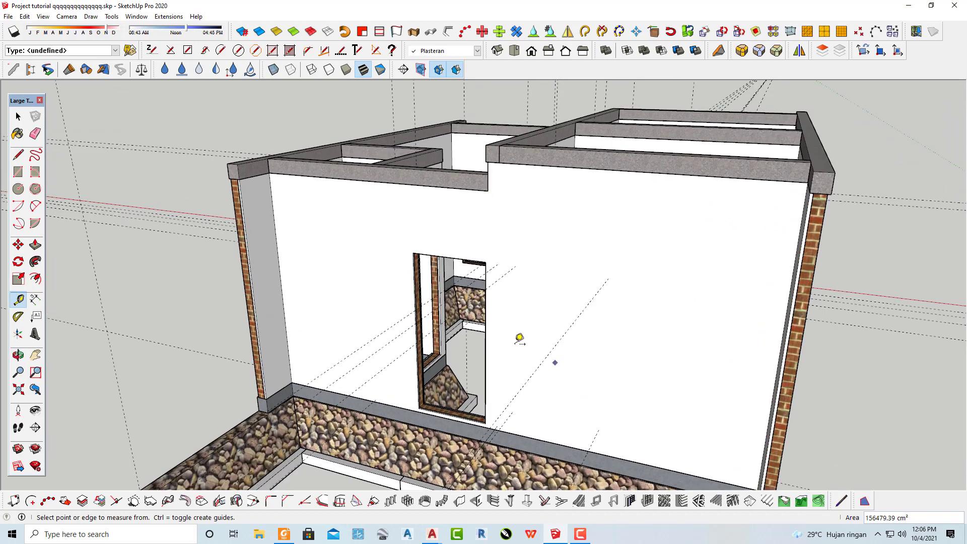
{"action": "scroll", "coordinate": [494, 317], "scroll_direction": "up", "scroll_amount": 2}
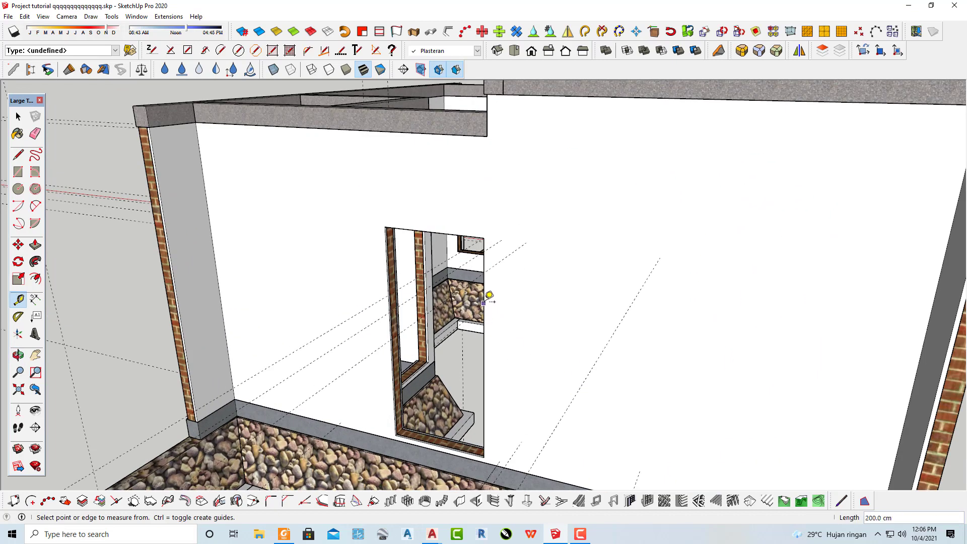
{"action": "left_click", "coordinate": [527, 242]}
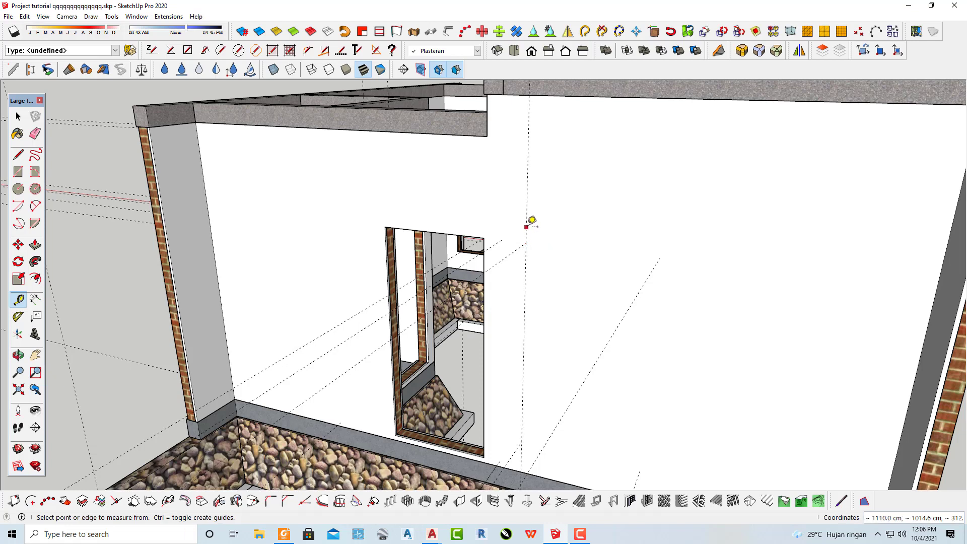
{"action": "left_click", "coordinate": [526, 227]}
{"action": "left_click", "coordinate": [660, 257]}
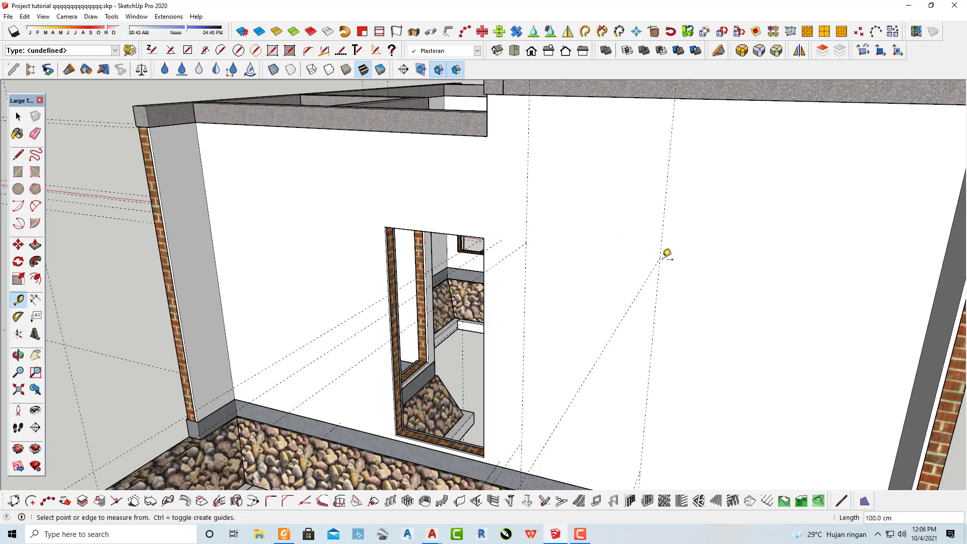
Add a horizontal guide marking the opening's 175 cm height from the wall's top edge.
{"action": "left_click", "coordinate": [623, 92]}
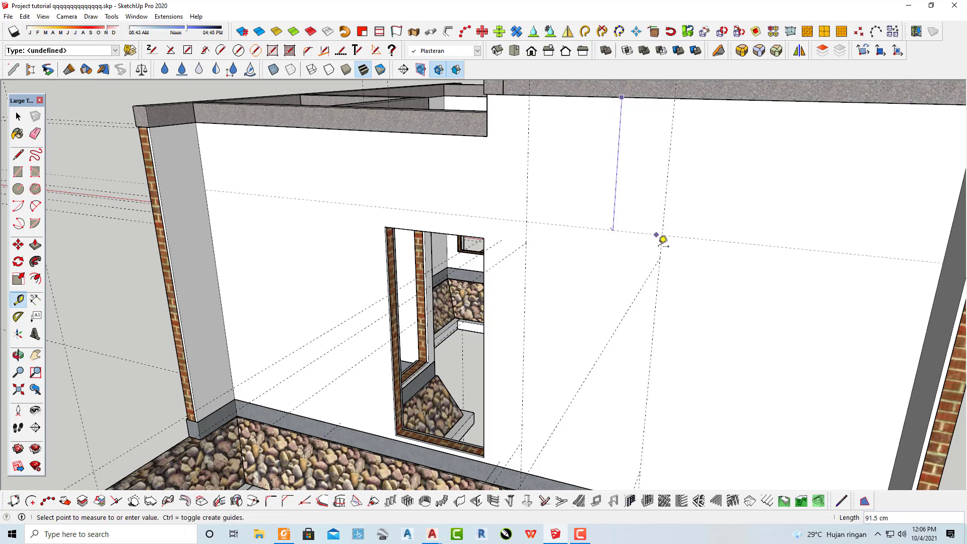
{"action": "left_click", "coordinate": [660, 257]}
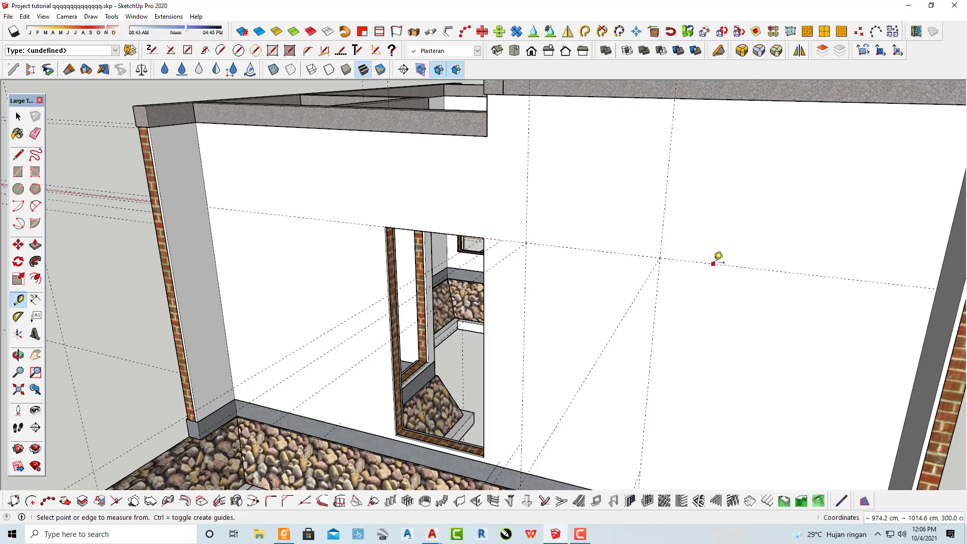
{"action": "left_click", "coordinate": [713, 263]}
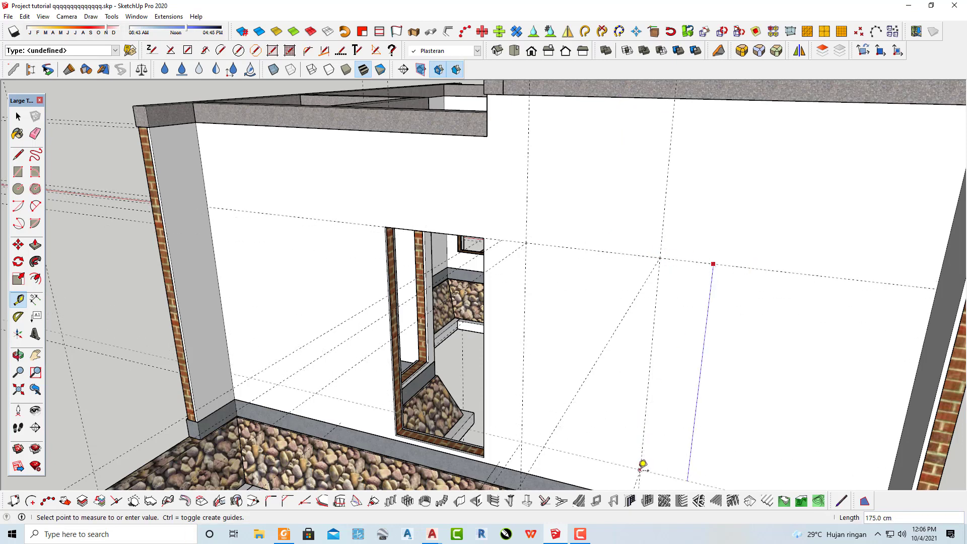
{"action": "mouse_move", "coordinate": [643, 463]}
{"action": "middle_mouse_down"}
{"action": "mouse_move", "coordinate": [512, 367]}
{"action": "mouse_move", "coordinate": [537, 355]}
{"action": "middle_mouse_up"}
{"action": "key", "text": "space"}
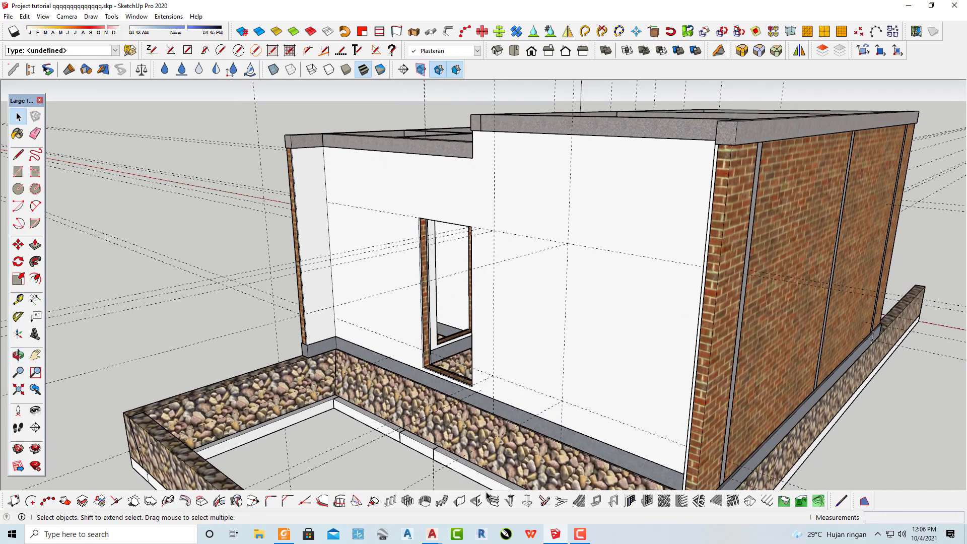
{"action": "left_click", "coordinate": [491, 500]}
{"action": "left_click", "coordinate": [100, 251]}
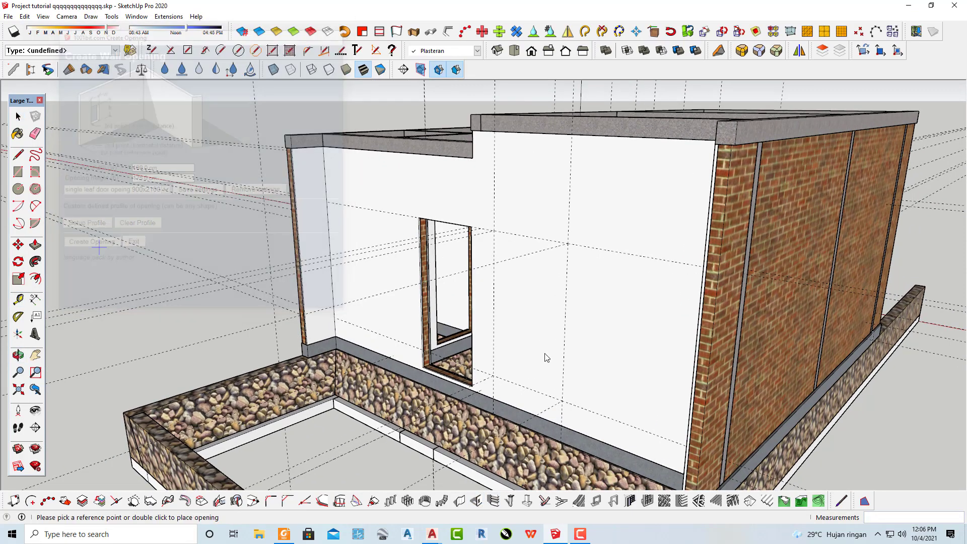
{"action": "scroll", "coordinate": [544, 356], "scroll_direction": "up", "scroll_amount": 2}
{"action": "scroll", "coordinate": [554, 388], "scroll_direction": "up", "scroll_amount": 3}
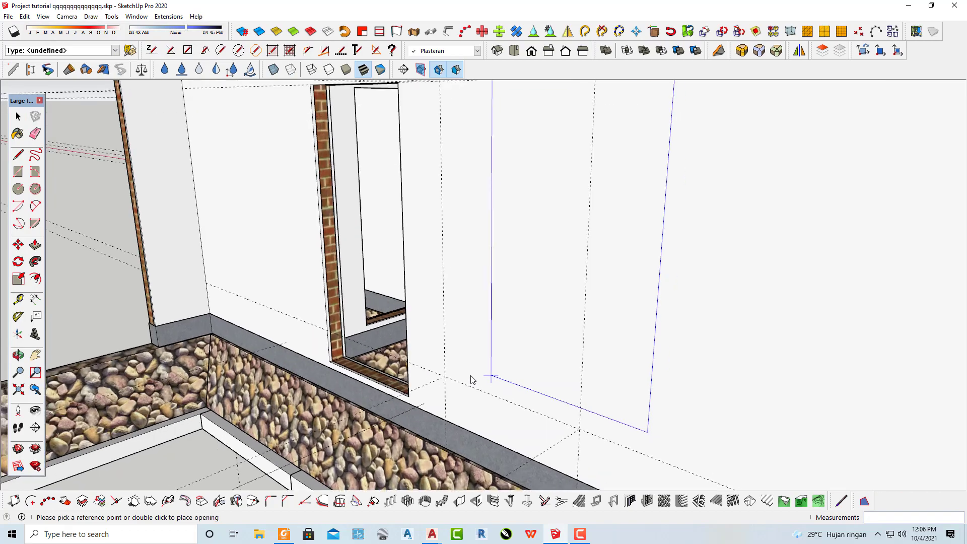
{"action": "double_click", "coordinate": [445, 376]}
{"action": "scroll", "coordinate": [498, 370], "scroll_direction": "down", "scroll_amount": 1}
{"action": "scroll", "coordinate": [513, 370], "scroll_direction": "down", "scroll_amount": 5}
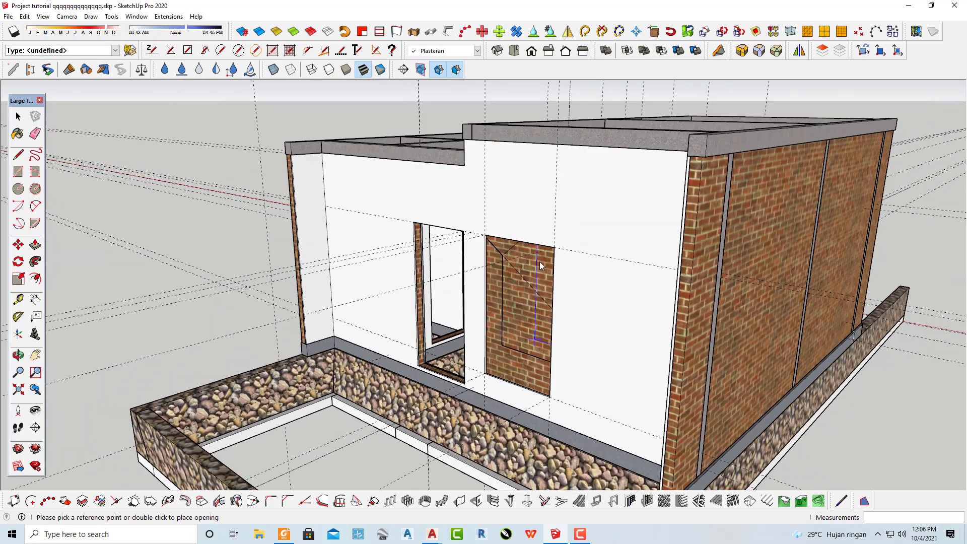
{"action": "middle_click_drag", "start_coordinate": [539, 261], "coordinate": [720, 336]}
{"action": "scroll", "coordinate": [637, 335], "scroll_direction": "up", "scroll_amount": 2}
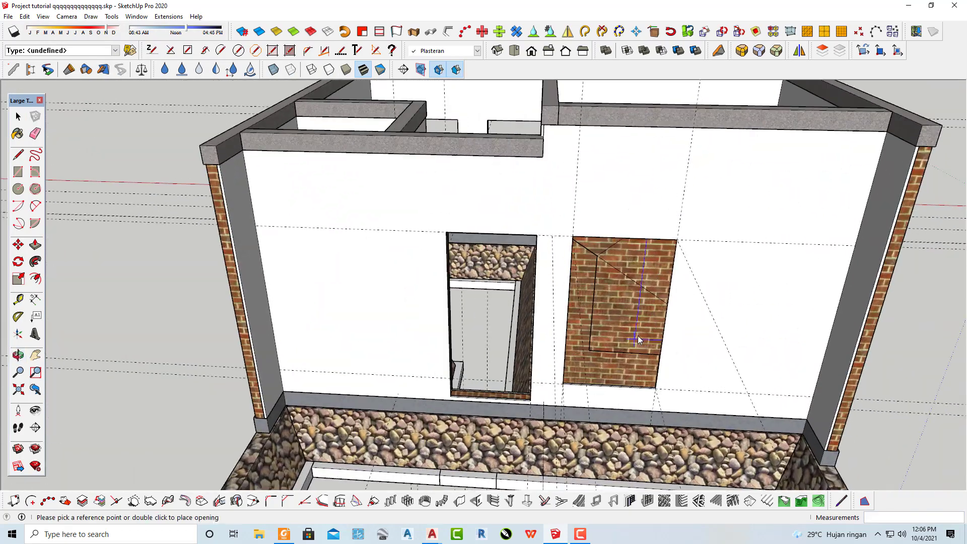
{"action": "scroll", "coordinate": [637, 336], "scroll_direction": "up", "scroll_amount": 2}
{"action": "scroll", "coordinate": [579, 383], "scroll_direction": "up", "scroll_amount": 2}
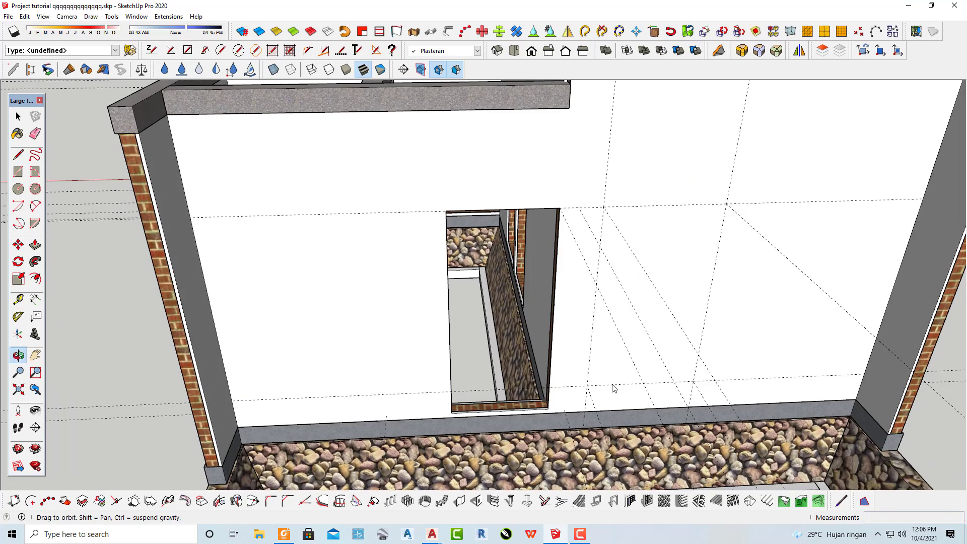
{"action": "scroll", "coordinate": [604, 385], "scroll_direction": "up", "scroll_amount": 2}
{"action": "scroll", "coordinate": [587, 387], "scroll_direction": "up", "scroll_amount": 2}
{"action": "double_click", "coordinate": [579, 386]}
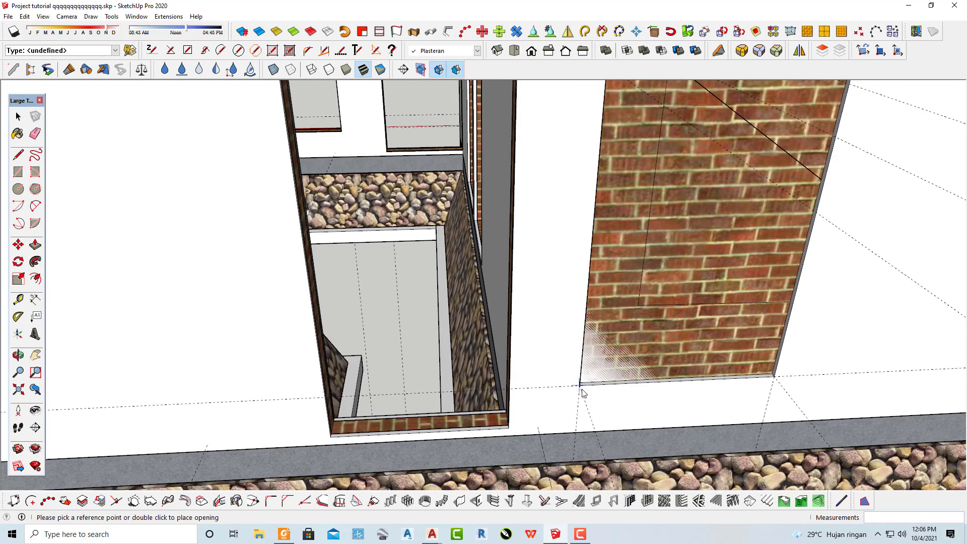
{"action": "mouse_move", "coordinate": [579, 385]}
{"action": "middle_mouse_down"}
{"action": "mouse_move", "coordinate": [659, 372]}
{"action": "mouse_move", "coordinate": [593, 362]}
{"action": "middle_mouse_up"}
{"action": "scroll", "coordinate": [579, 367], "scroll_direction": "up", "scroll_amount": 1}
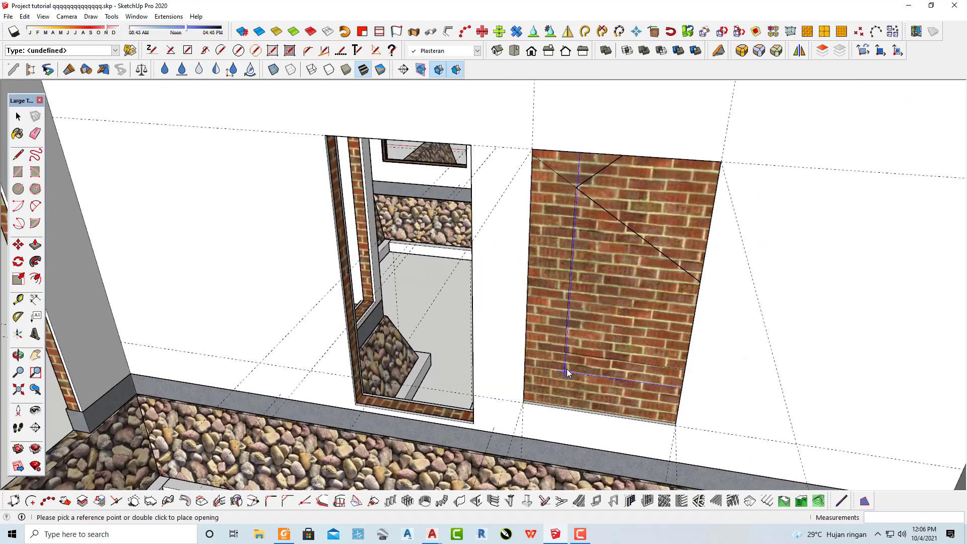
{"action": "scroll", "coordinate": [545, 386], "scroll_direction": "up", "scroll_amount": 2}
{"action": "scroll", "coordinate": [512, 418], "scroll_direction": "up", "scroll_amount": 2}
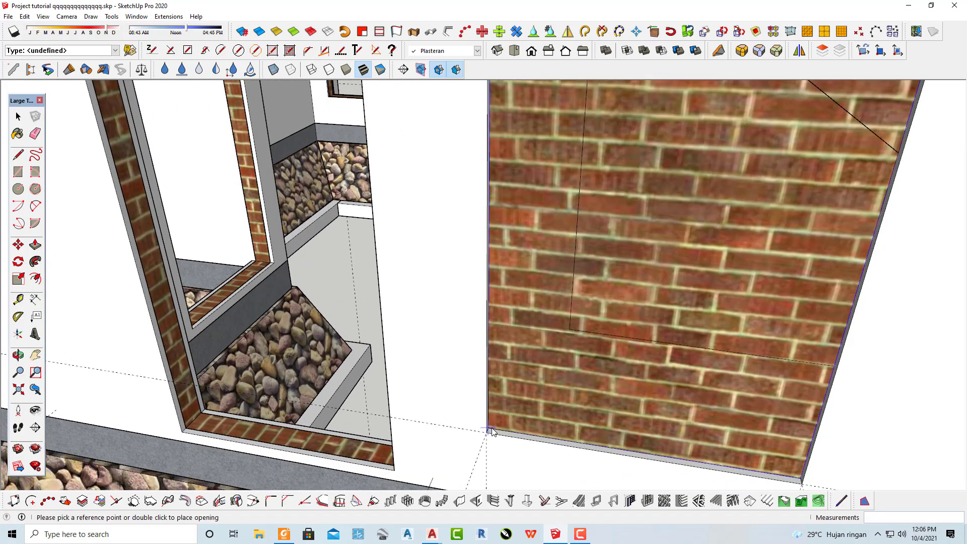
{"action": "scroll", "coordinate": [582, 384], "scroll_direction": "down", "scroll_amount": 3}
{"action": "mouse_move", "coordinate": [582, 384]}
{"action": "middle_mouse_down"}
{"action": "mouse_move", "coordinate": [599, 367]}
{"action": "mouse_move", "coordinate": [609, 380]}
{"action": "middle_mouse_up"}
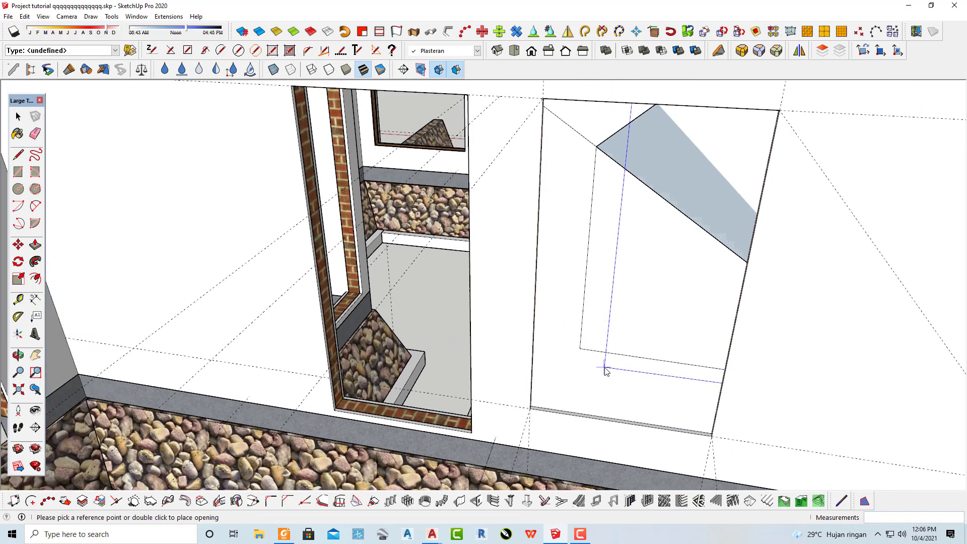
Draw a 175 by 100 cm rectangle between the guide intersections on the wall.
{"action": "key", "text": "space"}
{"action": "scroll", "coordinate": [612, 347], "scroll_direction": "down", "scroll_amount": 3}
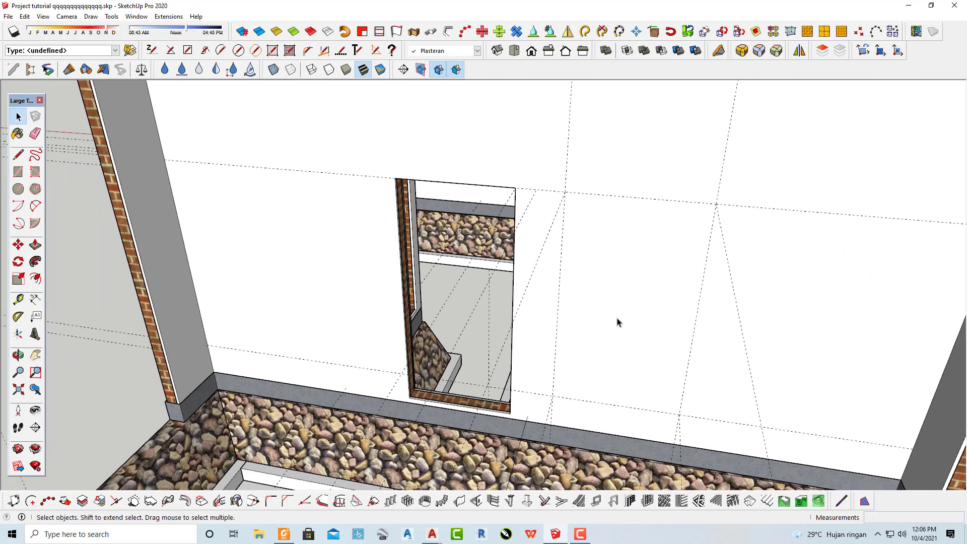
{"action": "middle_click_drag", "start_coordinate": [568, 343], "coordinate": [581, 351]}
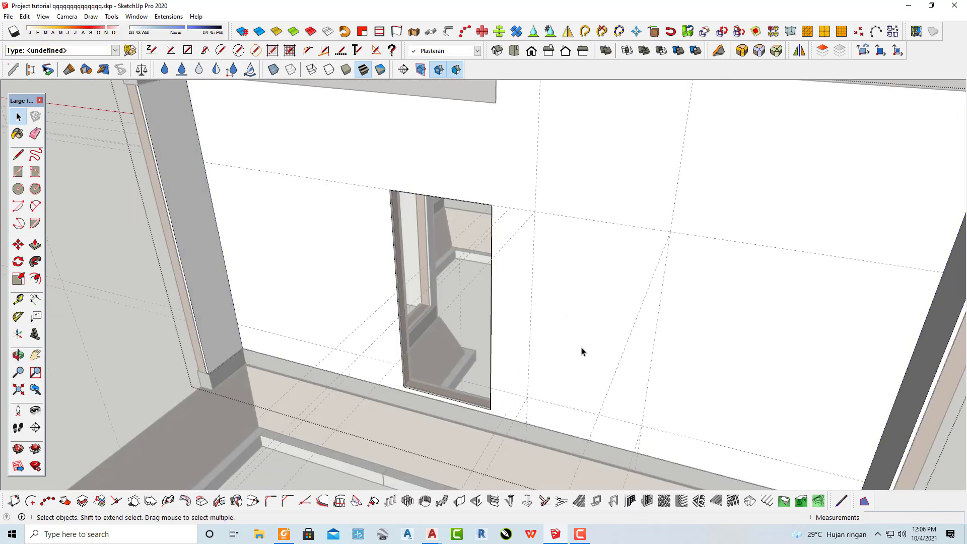
{"action": "key", "text": "r"}
{"action": "left_click", "coordinate": [535, 211]}
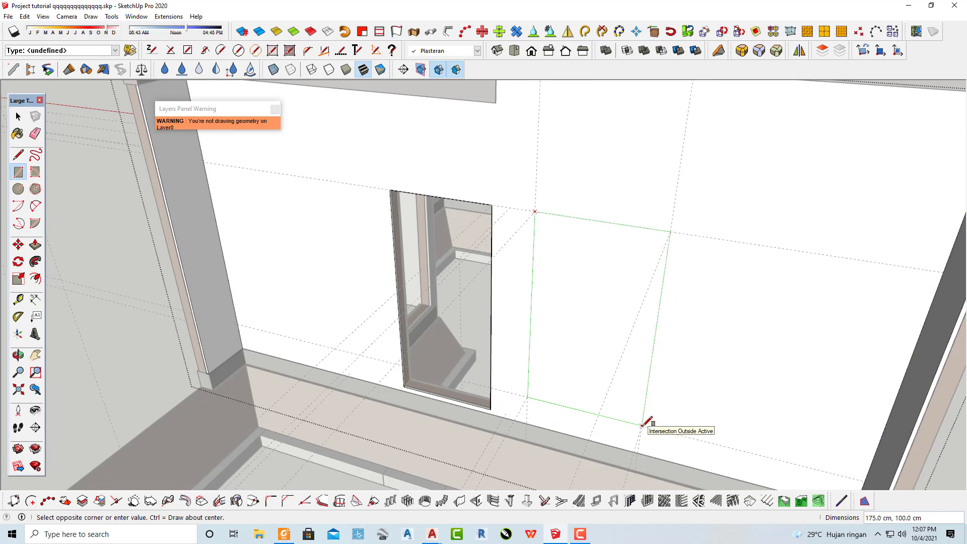
{"action": "left_click", "coordinate": [642, 424]}
{"action": "middle_click_drag", "start_coordinate": [578, 351], "coordinate": [563, 358]}
Push/Pull the rectangle face 2.5 cm into the wall.
{"action": "key", "text": "space"}
{"action": "key", "text": "p"}
{"action": "scroll", "coordinate": [545, 352], "scroll_direction": "up", "scroll_amount": 2}
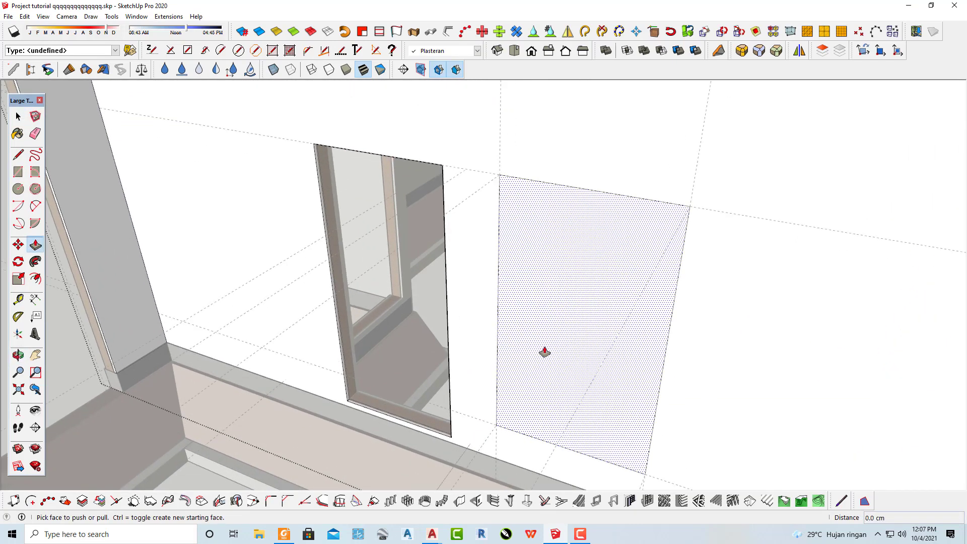
{"action": "left_click", "coordinate": [544, 352]}
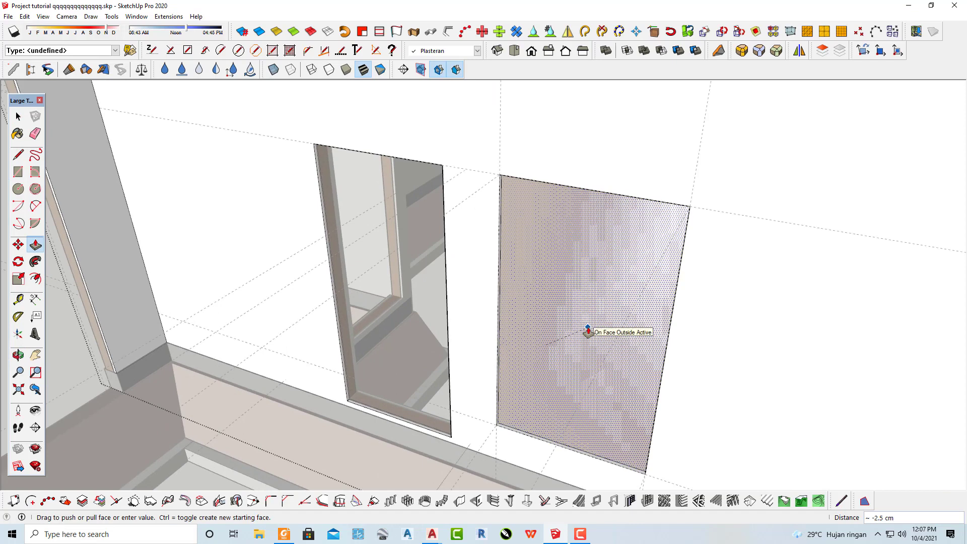
{"action": "left_click", "coordinate": [588, 331]}
{"action": "key", "text": "space"}
{"action": "scroll", "coordinate": [558, 353], "scroll_direction": "down", "scroll_amount": 3}
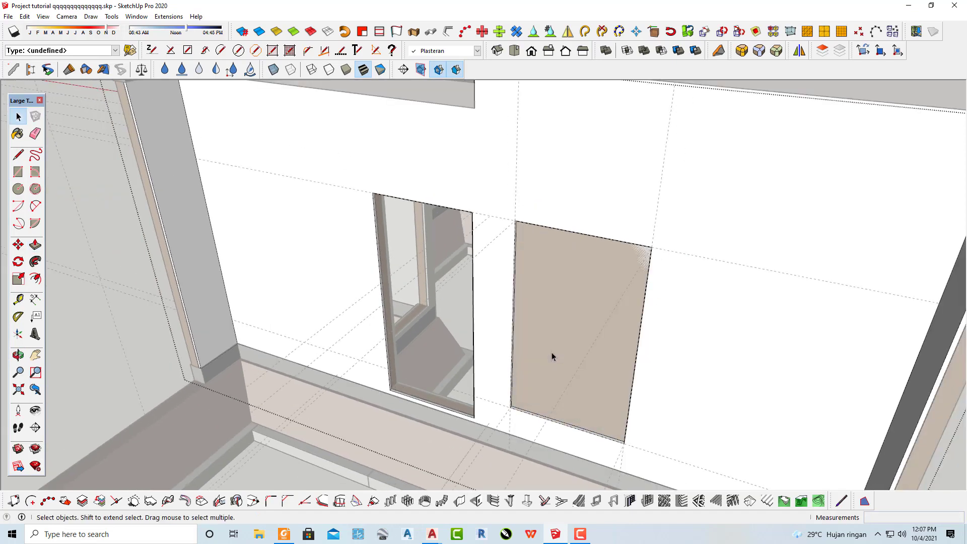
Open the wall group and delete the front brown panel, undoing an earlier wrong deletion.
{"action": "middle_click_drag", "start_coordinate": [550, 356], "coordinate": [449, 360]}
{"action": "scroll", "coordinate": [513, 338], "scroll_direction": "up", "scroll_amount": 3}
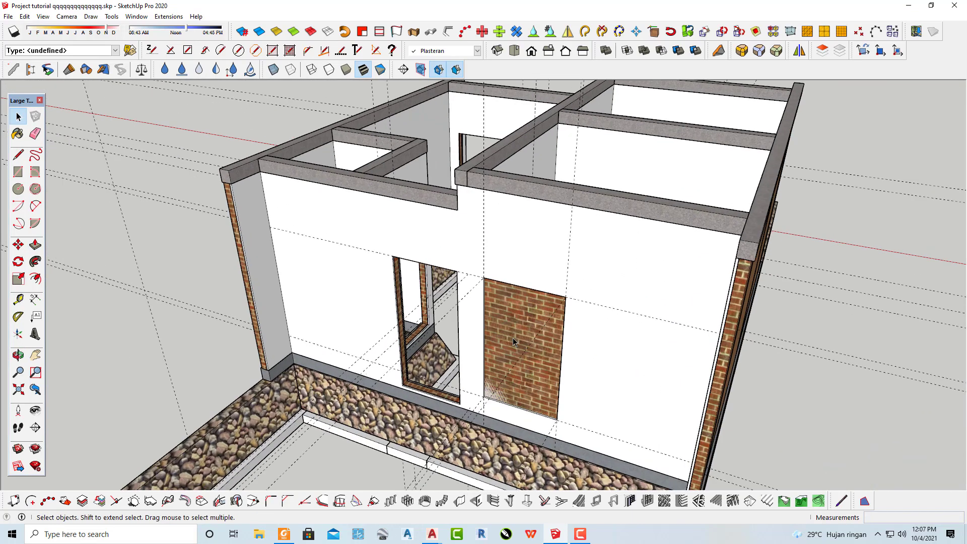
{"action": "middle_click_drag", "start_coordinate": [509, 346], "coordinate": [462, 387]}
{"action": "scroll", "coordinate": [503, 342], "scroll_direction": "up", "scroll_amount": 3}
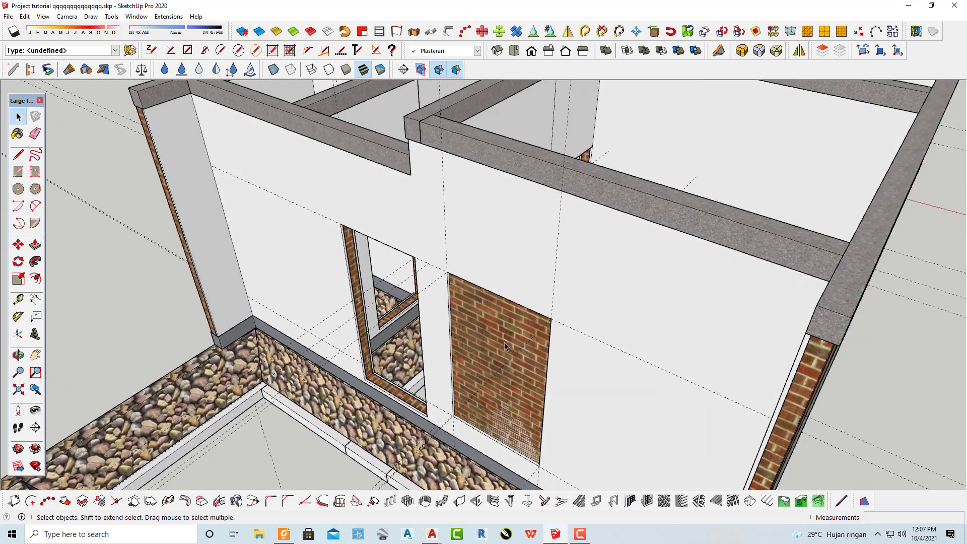
{"action": "double_click", "coordinate": [500, 421]}
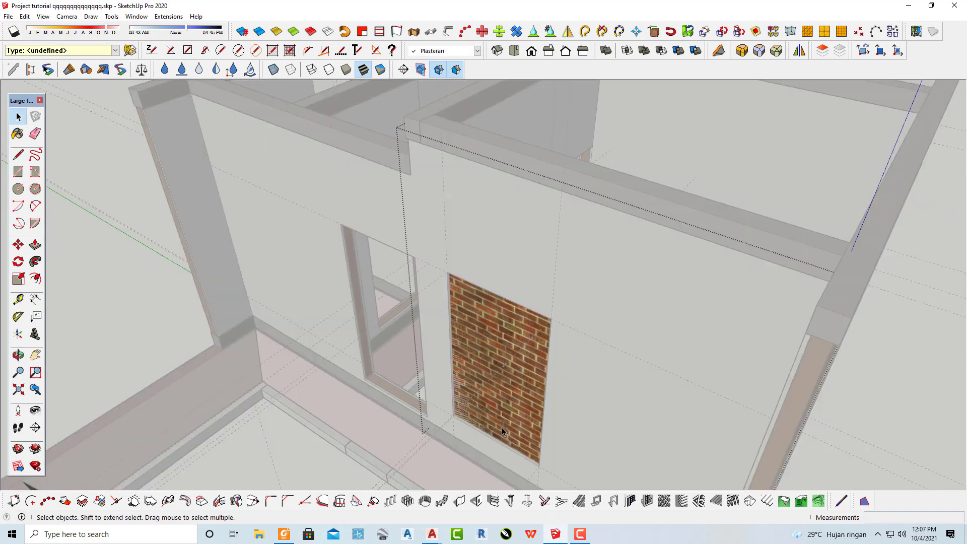
{"action": "key", "text": "Delete"}
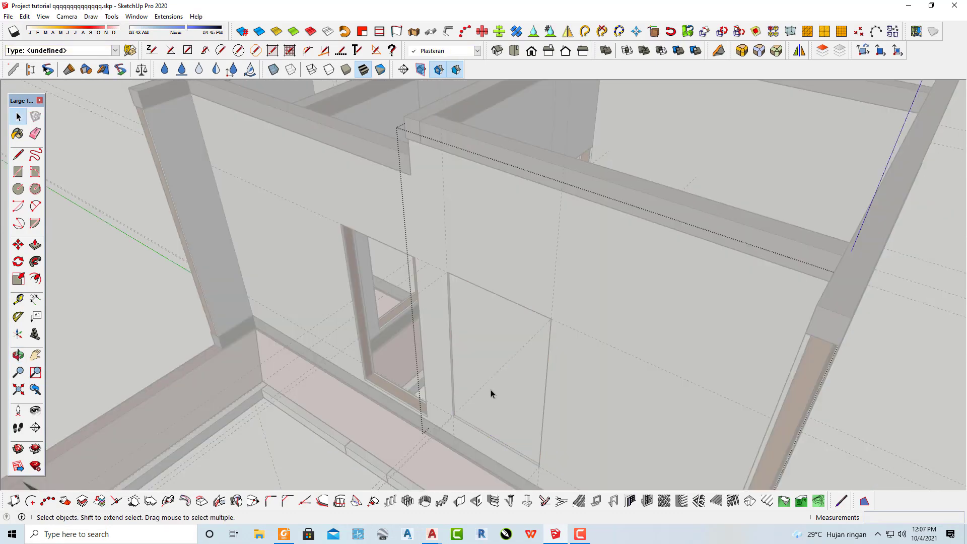
{"action": "scroll", "coordinate": [499, 373], "scroll_direction": "down", "scroll_amount": 2}
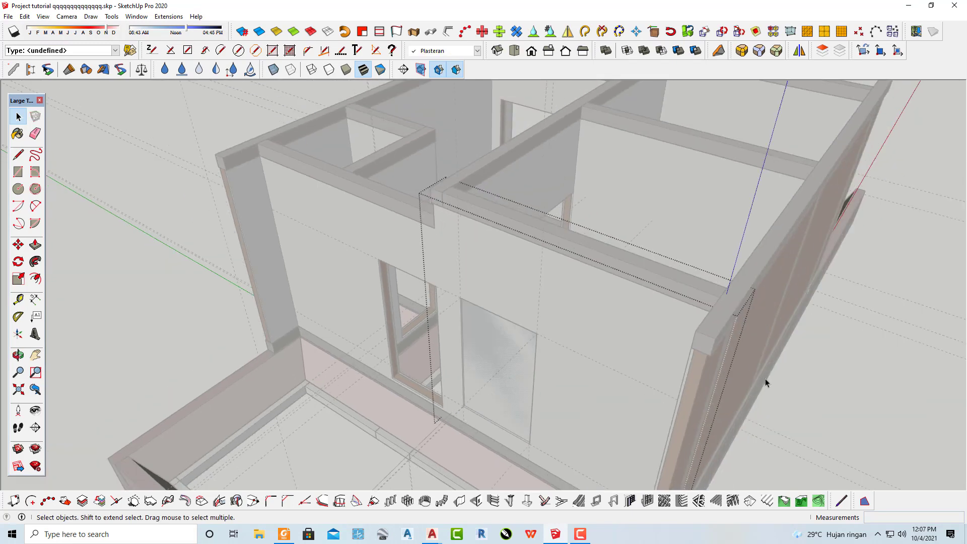
{"action": "key", "text": "ctrl+z"}
{"action": "key", "text": "ctrl+z"}
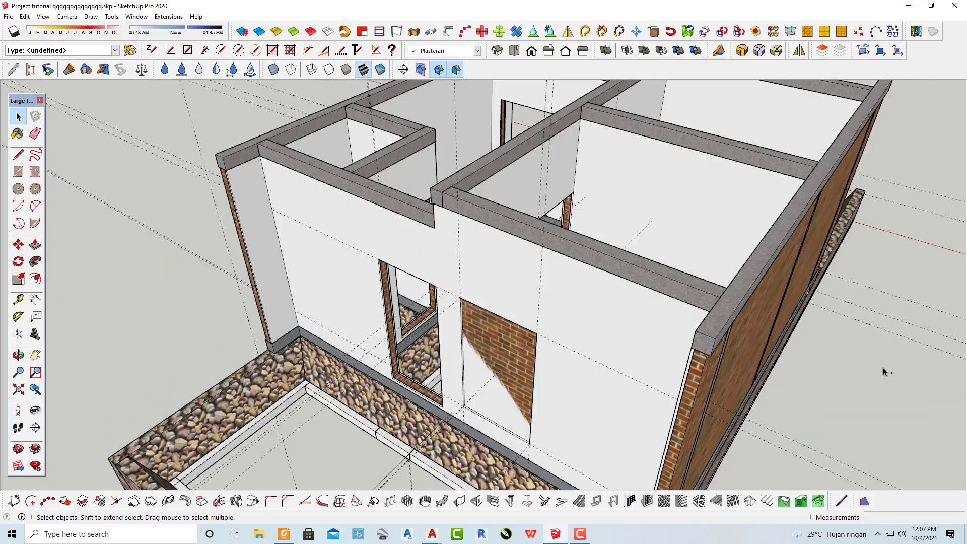
{"action": "key", "text": "ctrl+z"}
{"action": "key", "text": "Delete"}
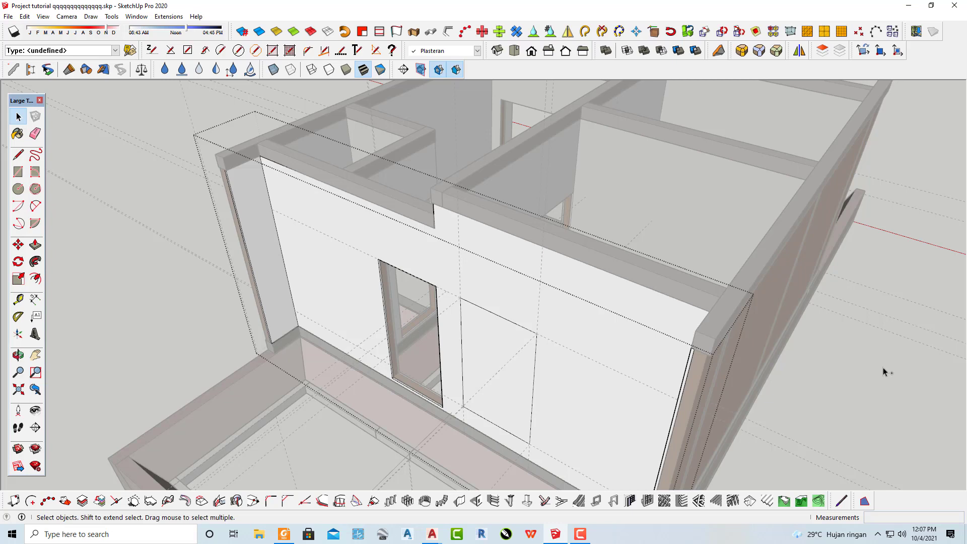
Draw a 175 by 100 cm rectangle on the front wall beside the window.
{"action": "scroll", "coordinate": [513, 391], "scroll_direction": "up", "scroll_amount": 3}
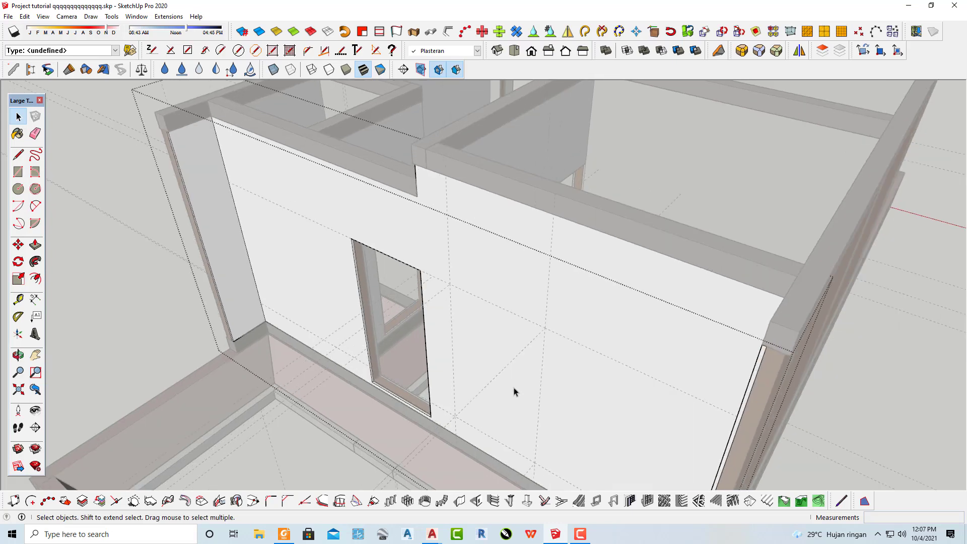
{"action": "scroll", "coordinate": [486, 358], "scroll_direction": "up", "scroll_amount": 3}
{"action": "left_click", "coordinate": [485, 358]}
{"action": "key", "text": "r"}
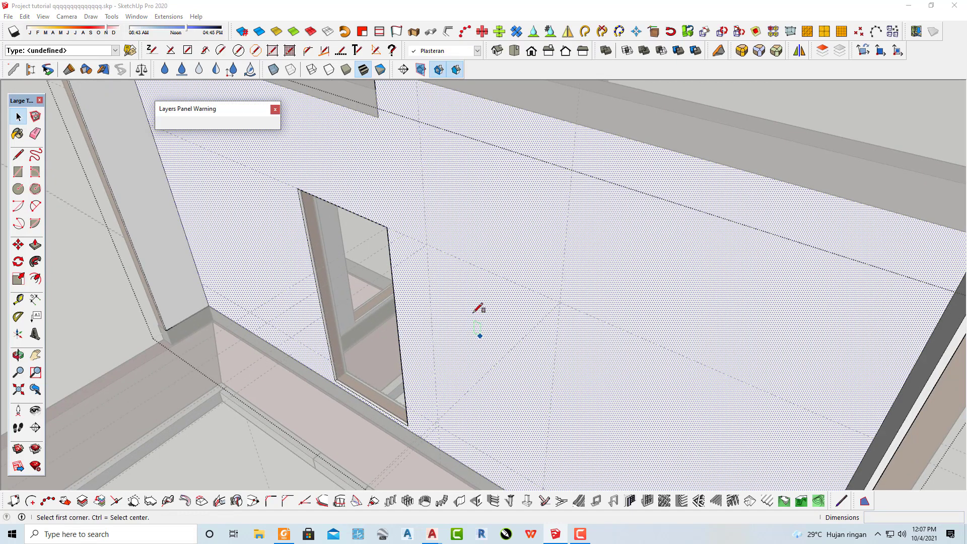
{"action": "left_click", "coordinate": [426, 244]}
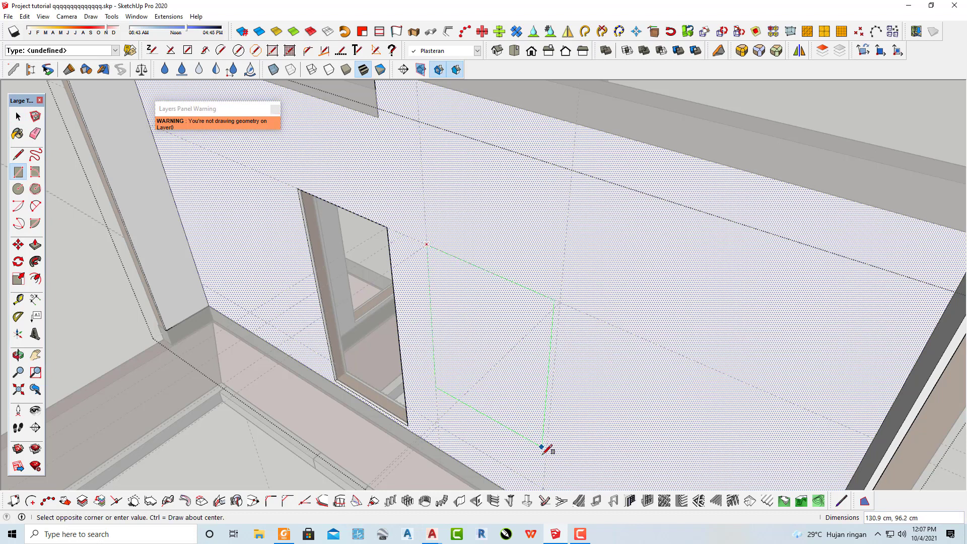
{"action": "middle_click_drag", "start_coordinate": [547, 481], "coordinate": [568, 392], "text": "shift"}
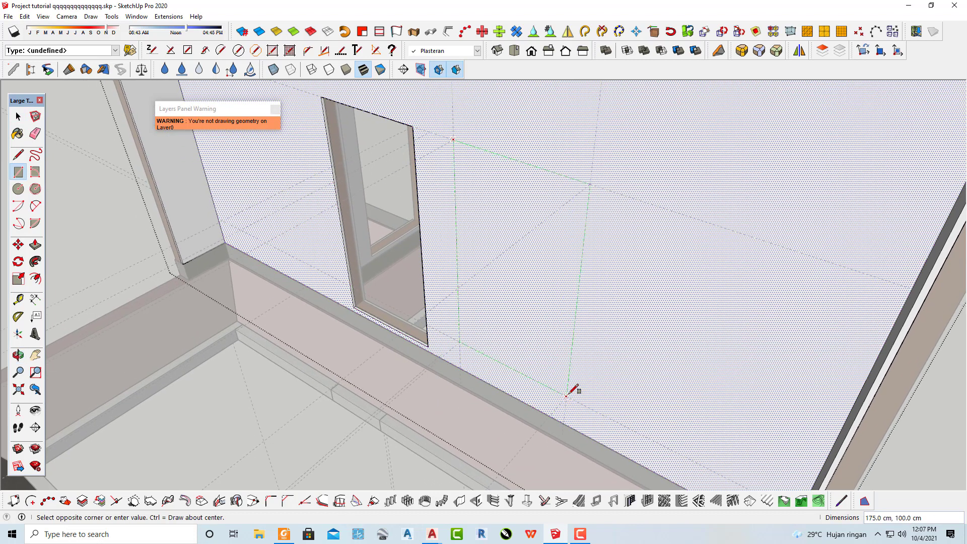
{"action": "left_click", "coordinate": [567, 396]}
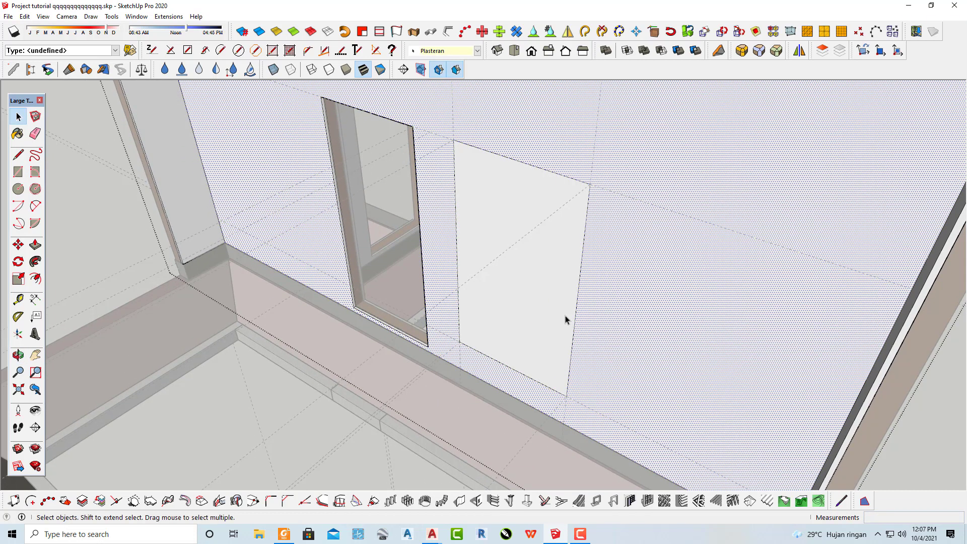
Start a small square inside the new rectangle.
{"action": "key", "text": "r"}
{"action": "scroll", "coordinate": [557, 294], "scroll_direction": "up", "scroll_amount": 2}
{"action": "left_click", "coordinate": [468, 281]}
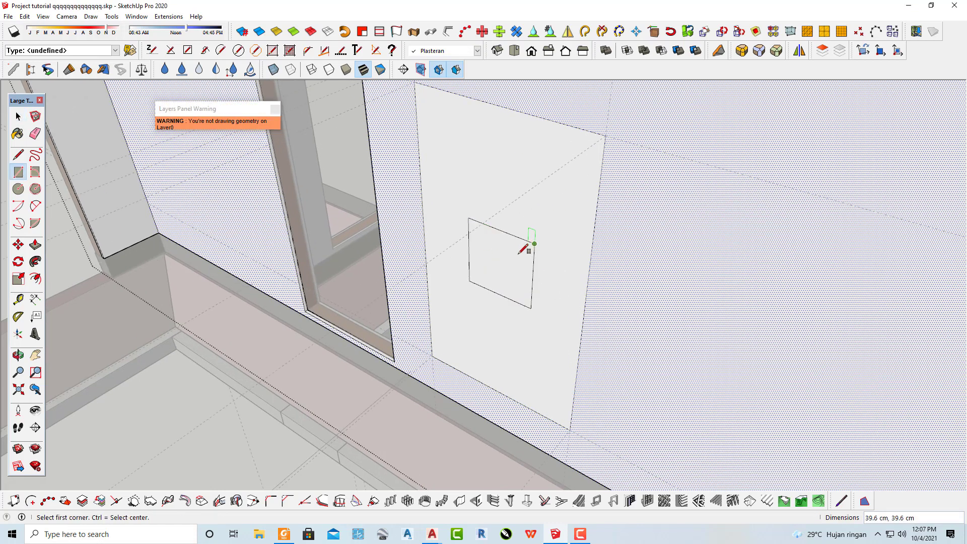
Finish the small square and push it 2.5 cm into the wall.
{"action": "left_click", "coordinate": [521, 252]}
{"action": "scroll", "coordinate": [506, 262], "scroll_direction": "up", "scroll_amount": 1}
{"action": "key", "text": "space"}
{"action": "key", "text": "p"}
{"action": "left_click", "coordinate": [498, 285]}
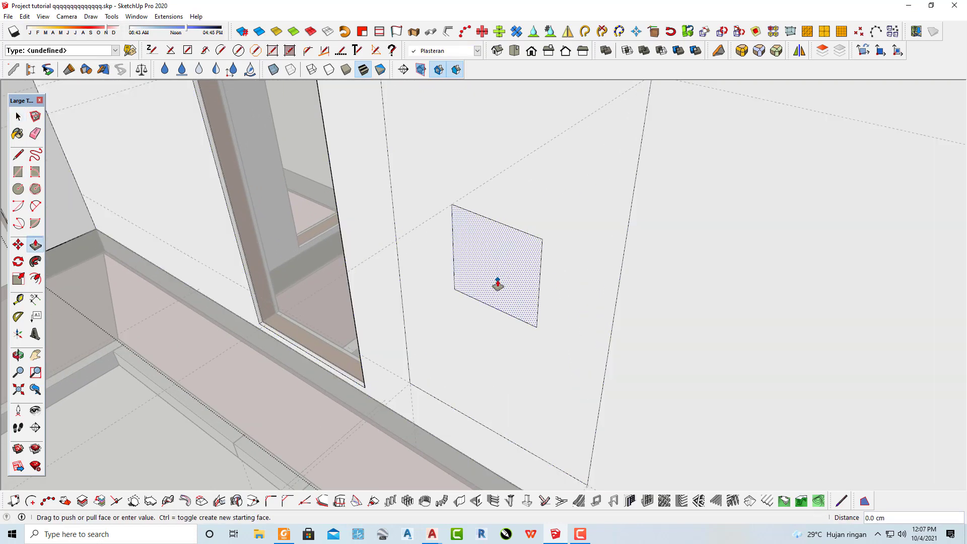
{"action": "left_click_drag", "start_coordinate": [497, 285], "coordinate": [506, 268]}
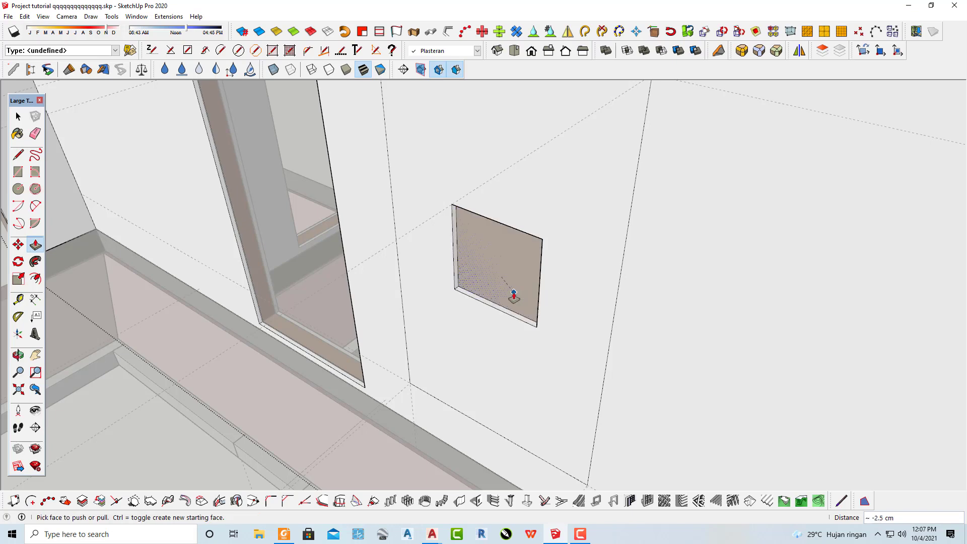
{"action": "key", "text": "space"}
Push the square further through to the wall's far face, forming the vent opening.
{"action": "scroll", "coordinate": [507, 291], "scroll_direction": "down", "scroll_amount": 3}
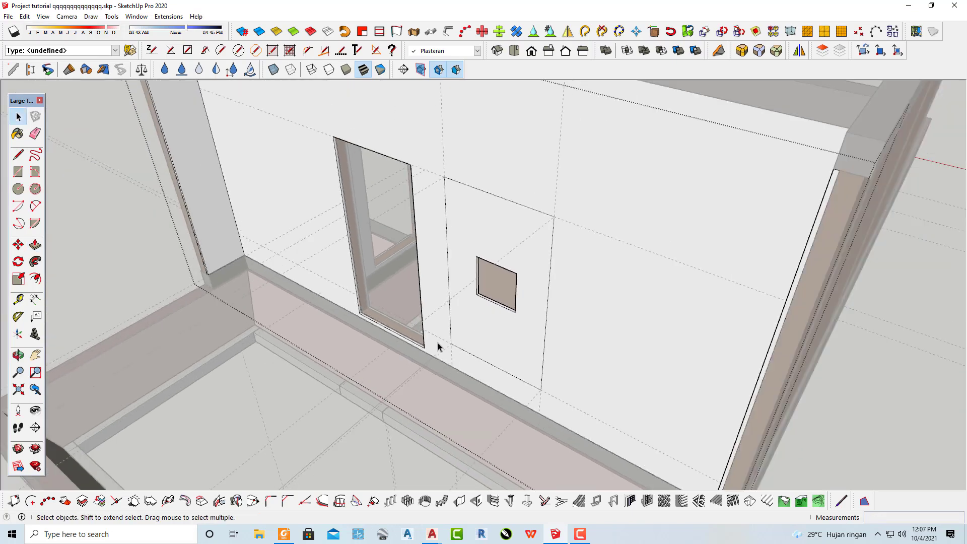
{"action": "scroll", "coordinate": [522, 309], "scroll_direction": "up", "scroll_amount": 3}
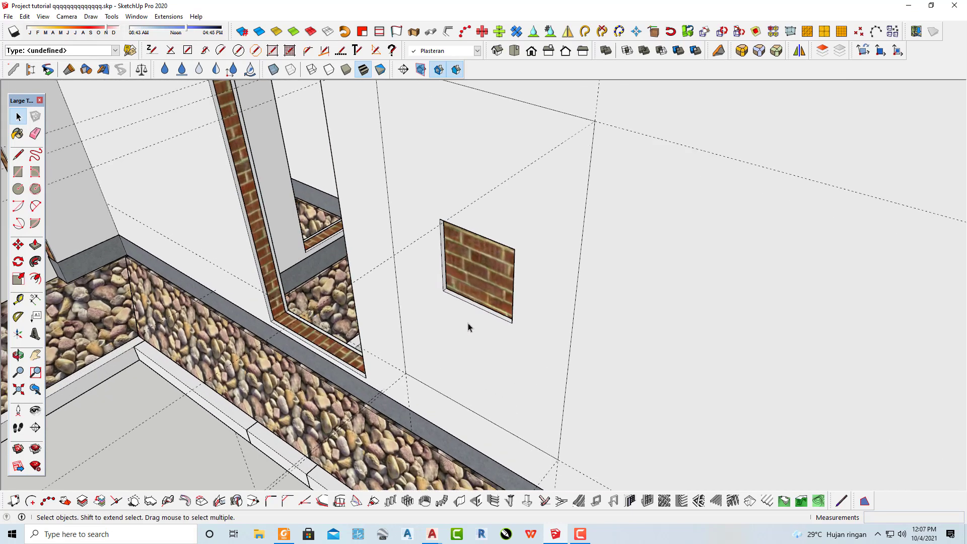
{"action": "scroll", "coordinate": [468, 325], "scroll_direction": "up", "scroll_amount": 2}
{"action": "key", "text": "p"}
{"action": "scroll", "coordinate": [469, 302], "scroll_direction": "up", "scroll_amount": 2}
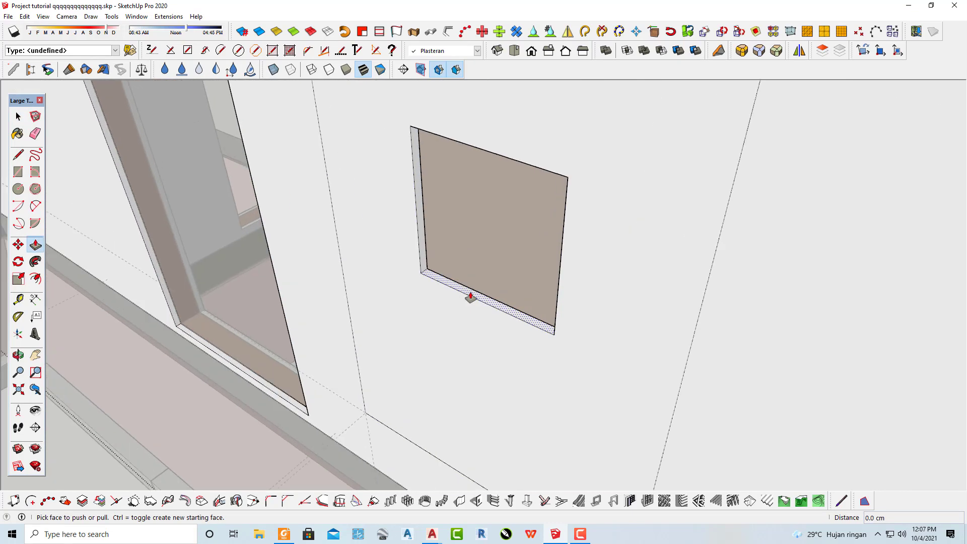
{"action": "scroll", "coordinate": [470, 295], "scroll_direction": "up", "scroll_amount": 2}
{"action": "left_click", "coordinate": [470, 295]}
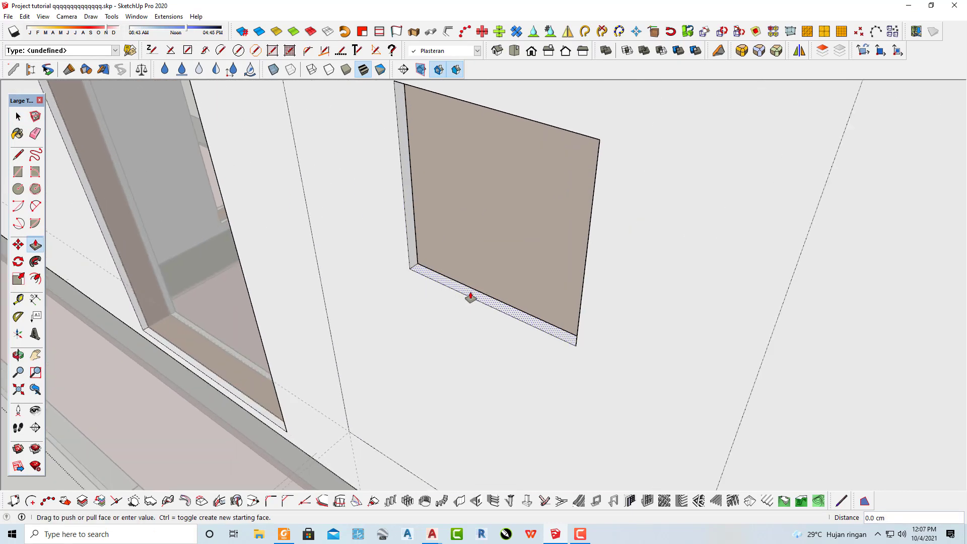
{"action": "left_click", "coordinate": [350, 436]}
{"action": "middle_click_drag", "start_coordinate": [422, 368], "coordinate": [710, 351]}
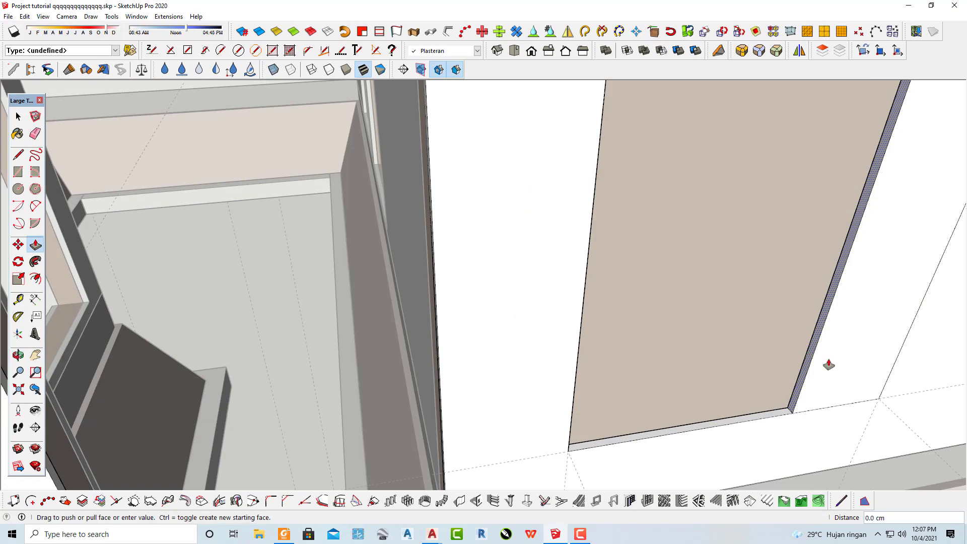
{"action": "mouse_move", "coordinate": [884, 404]}
{"action": "middle_mouse_down"}
{"action": "mouse_move", "coordinate": [586, 359]}
{"action": "mouse_move", "coordinate": [583, 258]}
{"action": "mouse_move", "coordinate": [567, 324]}
{"action": "mouse_move", "coordinate": [526, 352]}
{"action": "mouse_move", "coordinate": [506, 295]}
{"action": "mouse_move", "coordinate": [502, 321]}
{"action": "mouse_move", "coordinate": [453, 315]}
{"action": "mouse_move", "coordinate": [429, 263]}
{"action": "middle_mouse_up"}
Zoom in on the beige panel and pick its top face.
{"action": "scroll", "coordinate": [429, 263], "scroll_direction": "up", "scroll_amount": 2}
{"action": "scroll", "coordinate": [398, 262], "scroll_direction": "up", "scroll_amount": 2}
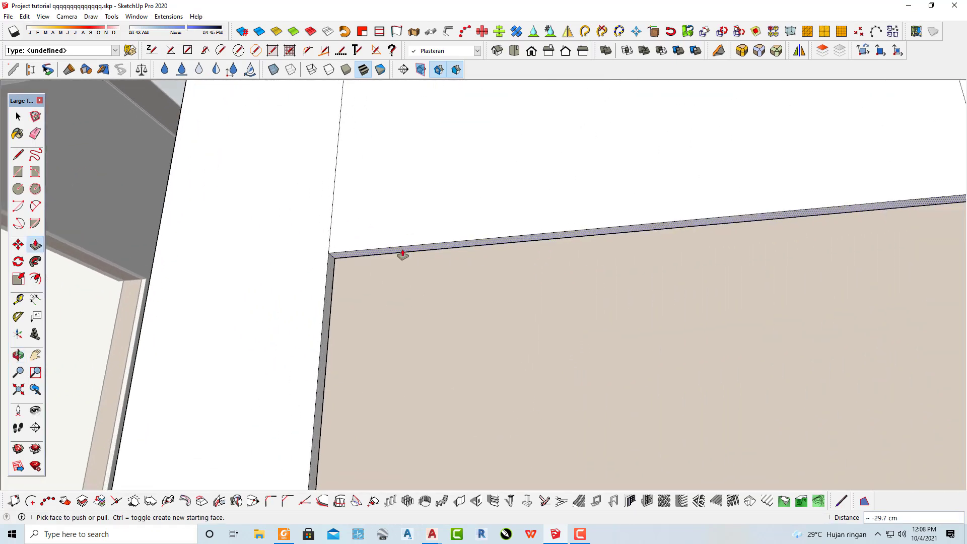
{"action": "scroll", "coordinate": [403, 254], "scroll_direction": "down", "scroll_amount": 3}
{"action": "scroll", "coordinate": [400, 180], "scroll_direction": "down", "scroll_amount": 2}
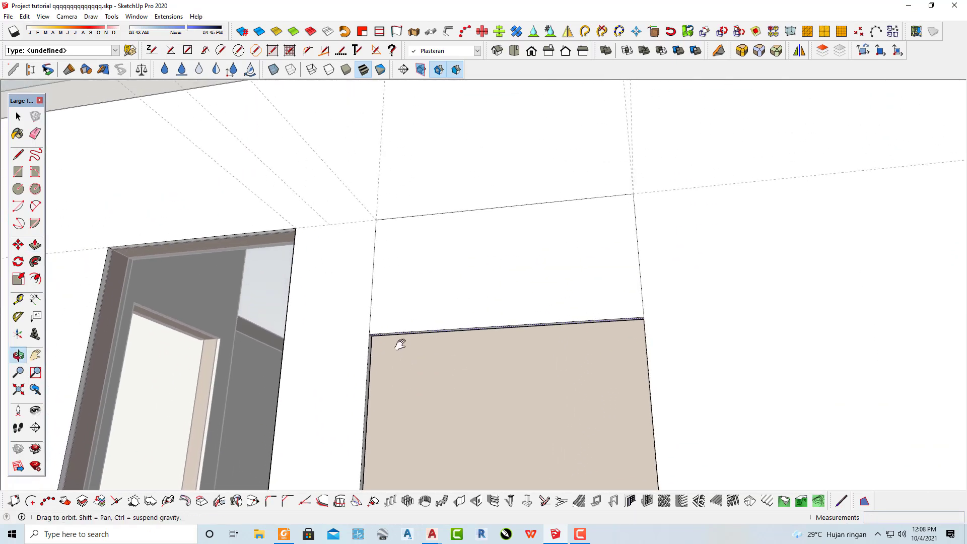
{"action": "scroll", "coordinate": [390, 332], "scroll_direction": "up", "scroll_amount": 2}
{"action": "scroll", "coordinate": [388, 356], "scroll_direction": "up", "scroll_amount": 1}
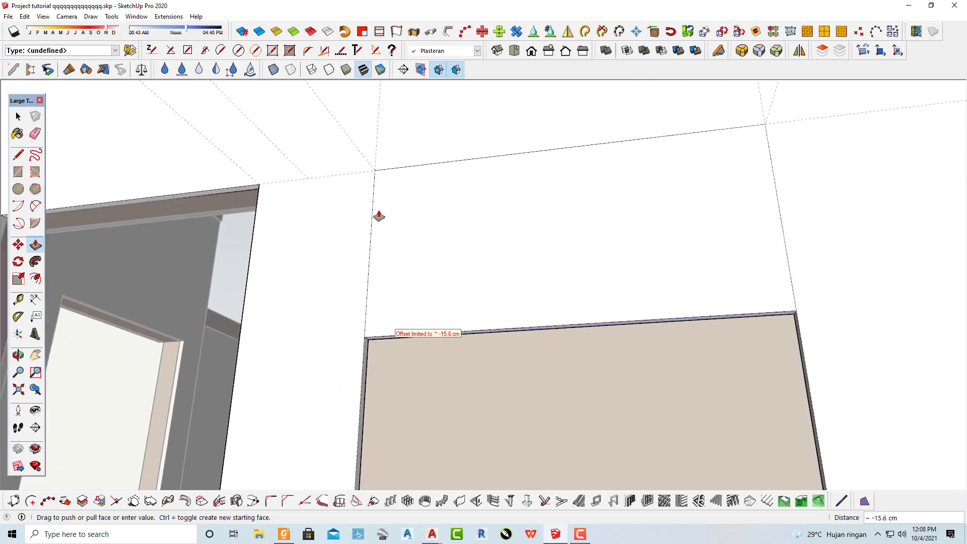
{"action": "scroll", "coordinate": [410, 347], "scroll_direction": "up", "scroll_amount": 1}
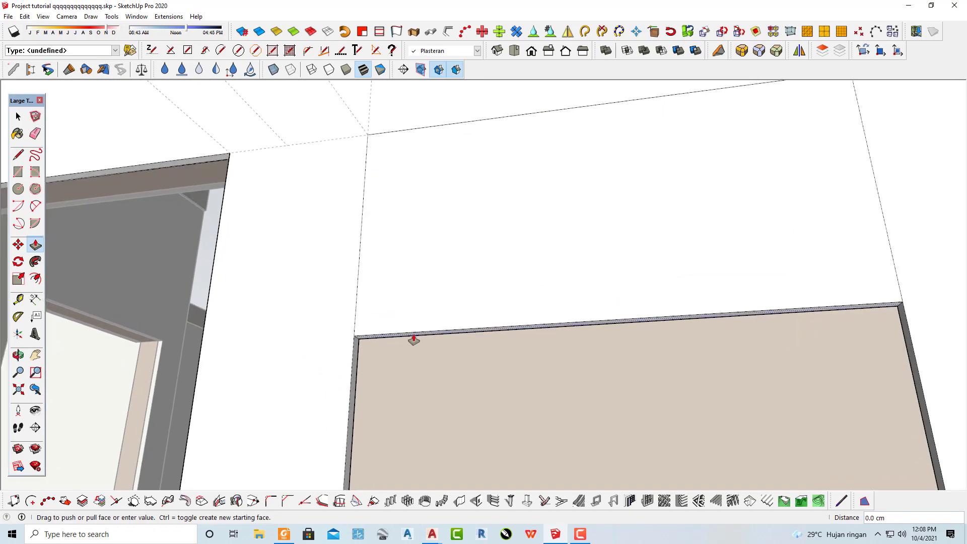
{"action": "scroll", "coordinate": [451, 324], "scroll_direction": "up", "scroll_amount": 2}
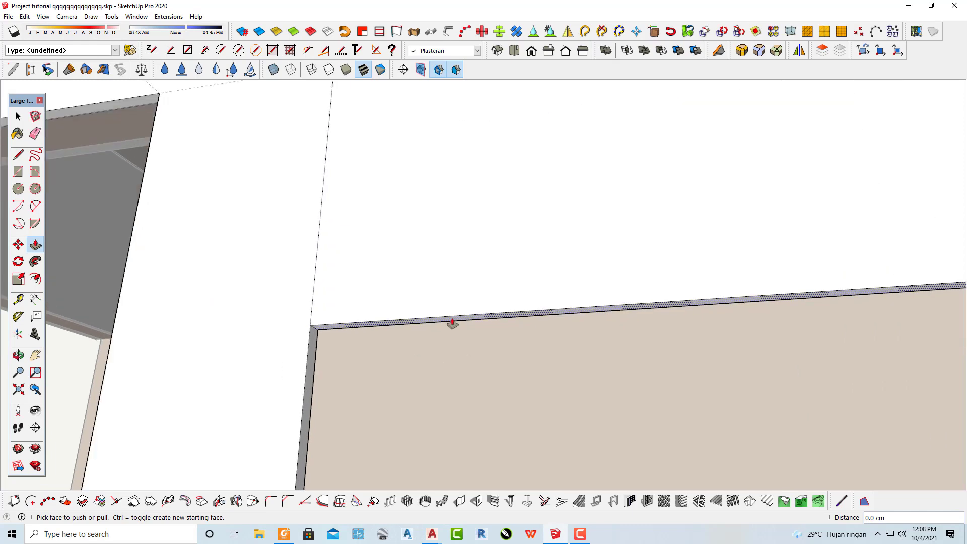
{"action": "scroll", "coordinate": [447, 322], "scroll_direction": "up", "scroll_amount": 1}
{"action": "scroll", "coordinate": [448, 321], "scroll_direction": "up", "scroll_amount": 1}
{"action": "left_click", "coordinate": [448, 321]}
{"action": "key", "text": "space"}
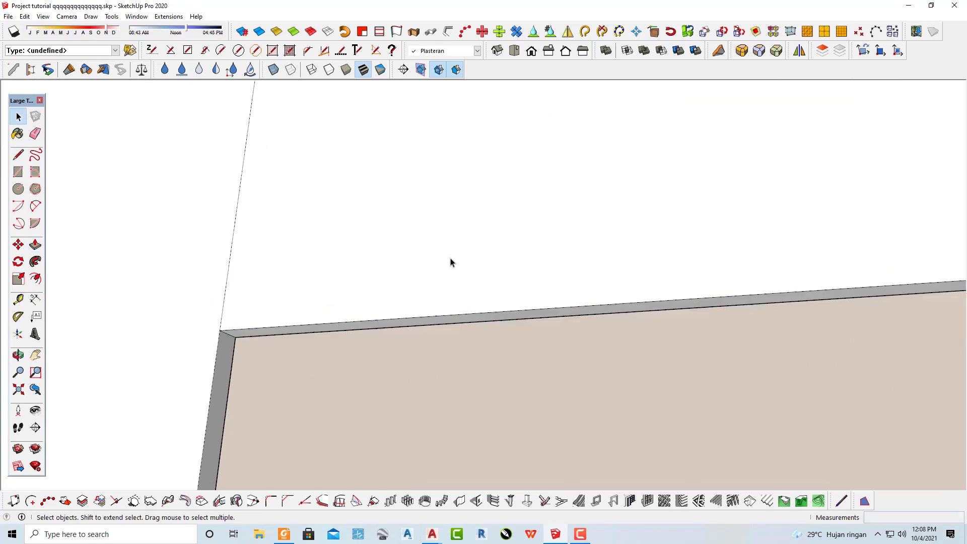
Start a rectangle on the plastered wall above the beige panel.
{"action": "scroll", "coordinate": [492, 287], "scroll_direction": "down", "scroll_amount": 1}
{"action": "scroll", "coordinate": [492, 302], "scroll_direction": "down", "scroll_amount": 2}
{"action": "scroll", "coordinate": [505, 316], "scroll_direction": "down", "scroll_amount": 2}
{"action": "scroll", "coordinate": [505, 315], "scroll_direction": "down", "scroll_amount": 2}
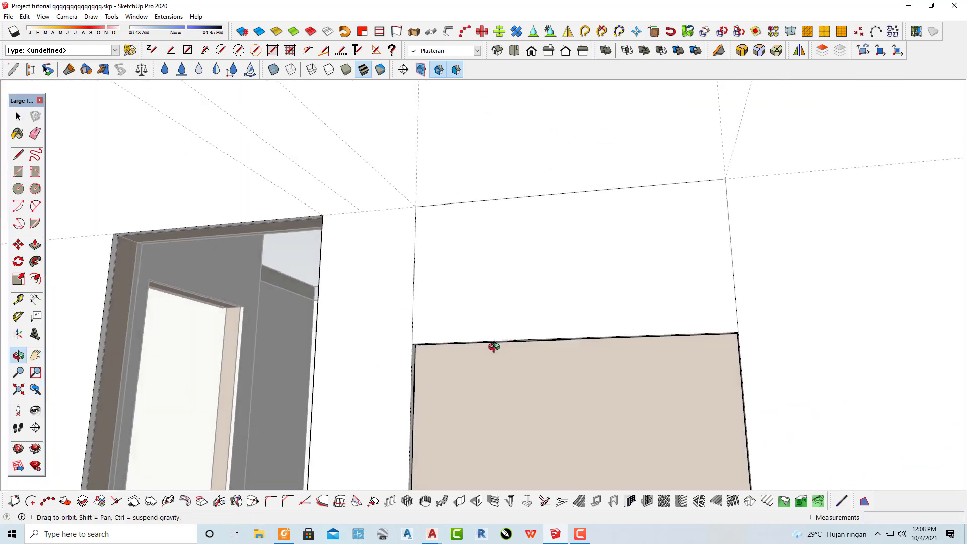
{"action": "scroll", "coordinate": [492, 345], "scroll_direction": "down", "scroll_amount": 2}
{"action": "key", "text": "r"}
{"action": "left_click", "coordinate": [523, 372]}
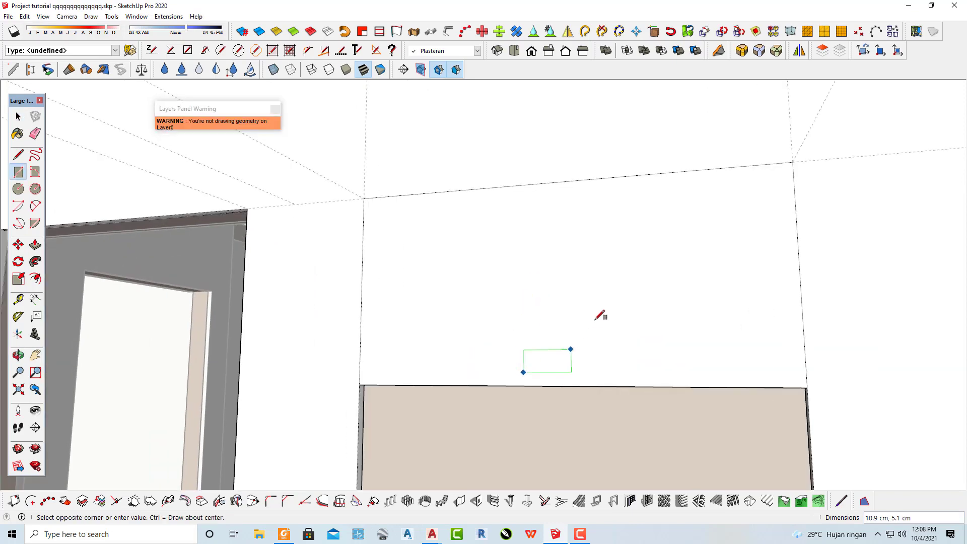
{"action": "key", "text": "space"}
Push the upper plastered wall face back 2.5 cm beside the door.
{"action": "scroll", "coordinate": [560, 361], "scroll_direction": "up", "scroll_amount": 1}
{"action": "left_click", "coordinate": [638, 358]}
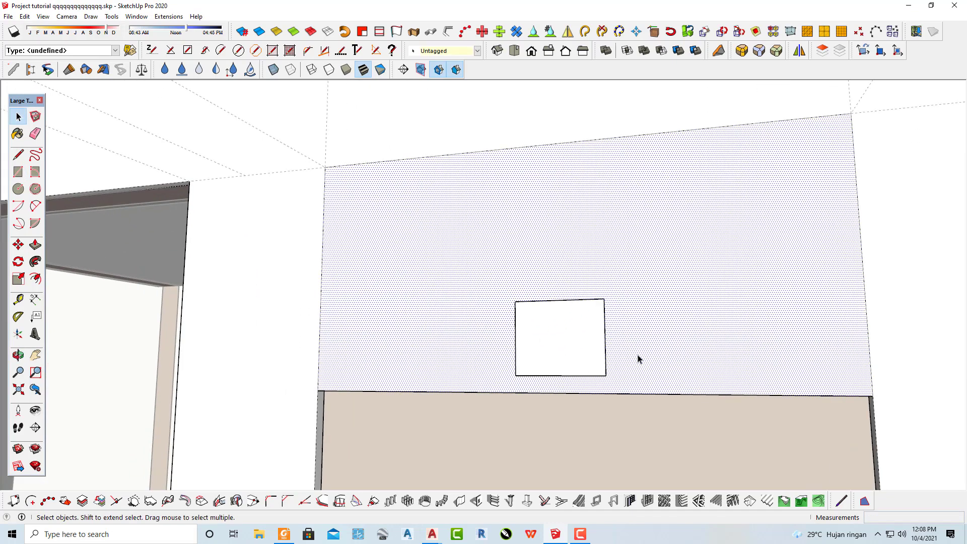
{"action": "scroll", "coordinate": [570, 353], "scroll_direction": "up", "scroll_amount": 2}
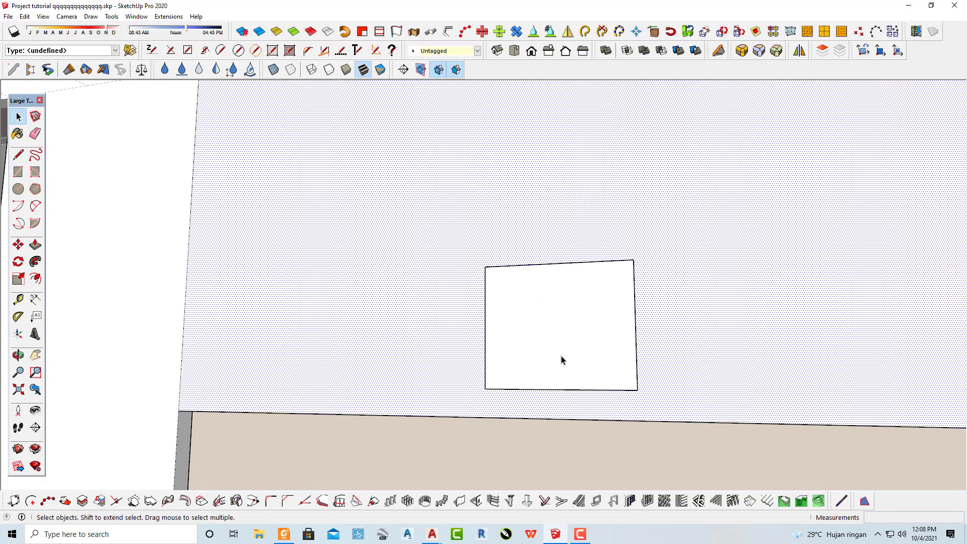
{"action": "scroll", "coordinate": [570, 398], "scroll_direction": "up", "scroll_amount": 1}
{"action": "mouse_move", "coordinate": [570, 397]}
{"action": "middle_mouse_down"}
{"action": "mouse_move", "coordinate": [479, 317]}
{"action": "mouse_move", "coordinate": [451, 338]}
{"action": "mouse_move", "coordinate": [454, 367]}
{"action": "middle_mouse_up"}
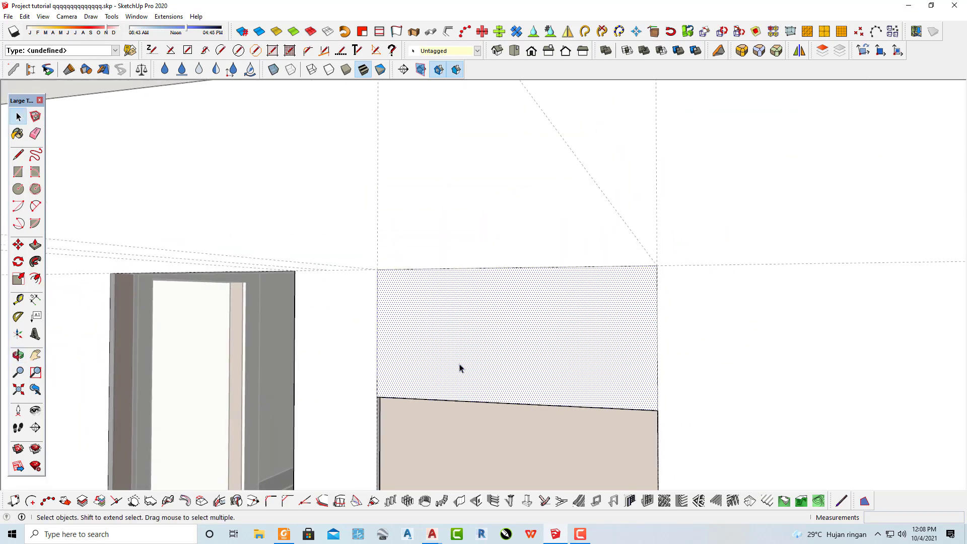
{"action": "left_click", "coordinate": [454, 386]}
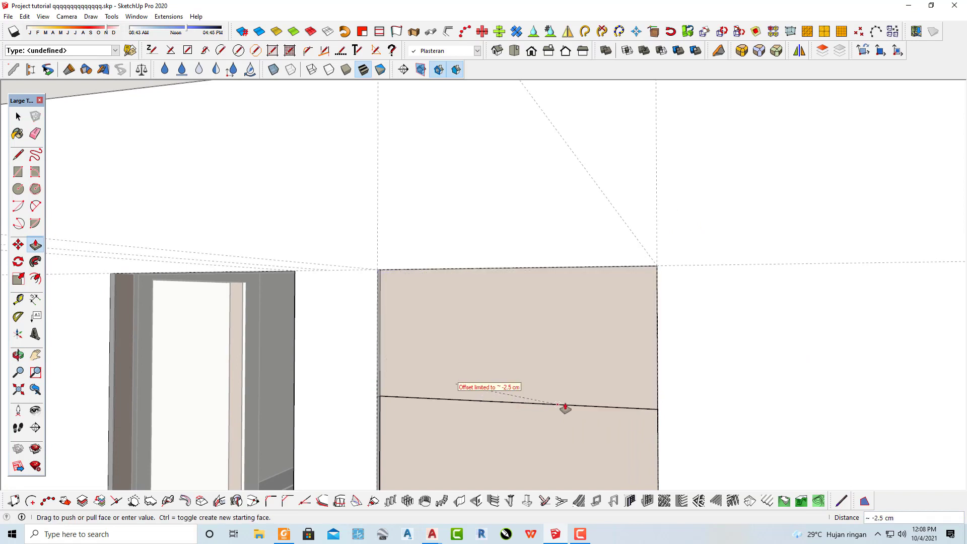
{"action": "key", "text": "space"}
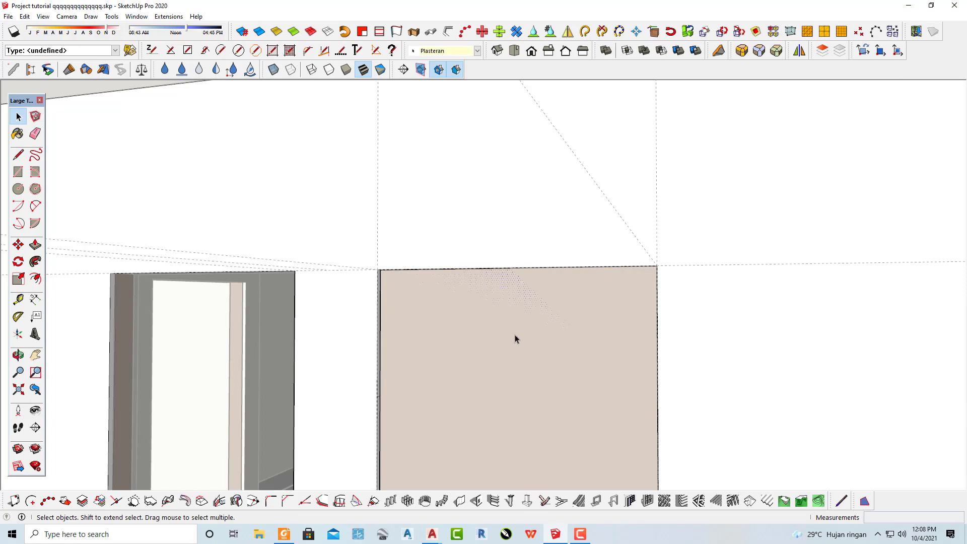
{"action": "scroll", "coordinate": [515, 334], "scroll_direction": "down", "scroll_amount": 2}
{"action": "scroll", "coordinate": [514, 334], "scroll_direction": "down", "scroll_amount": 3}
{"action": "scroll", "coordinate": [511, 347], "scroll_direction": "down", "scroll_amount": 3}
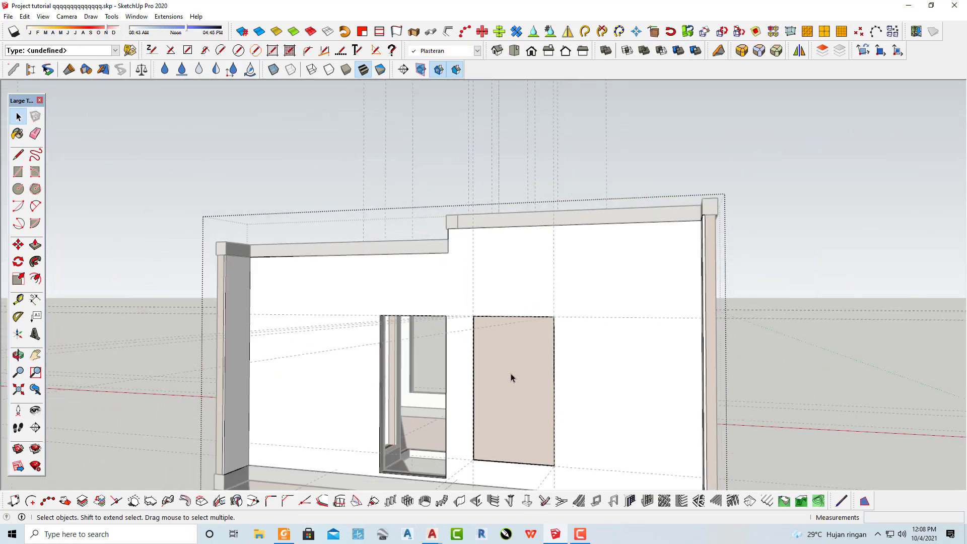
Draw a rectangular opening outline on the front wall's brick panel.
{"action": "scroll", "coordinate": [569, 368], "scroll_direction": "down", "scroll_amount": 1}
{"action": "mouse_move", "coordinate": [656, 326]}
{"action": "middle_mouse_down"}
{"action": "mouse_move", "coordinate": [499, 435]}
{"action": "mouse_move", "coordinate": [629, 351]}
{"action": "middle_mouse_up"}
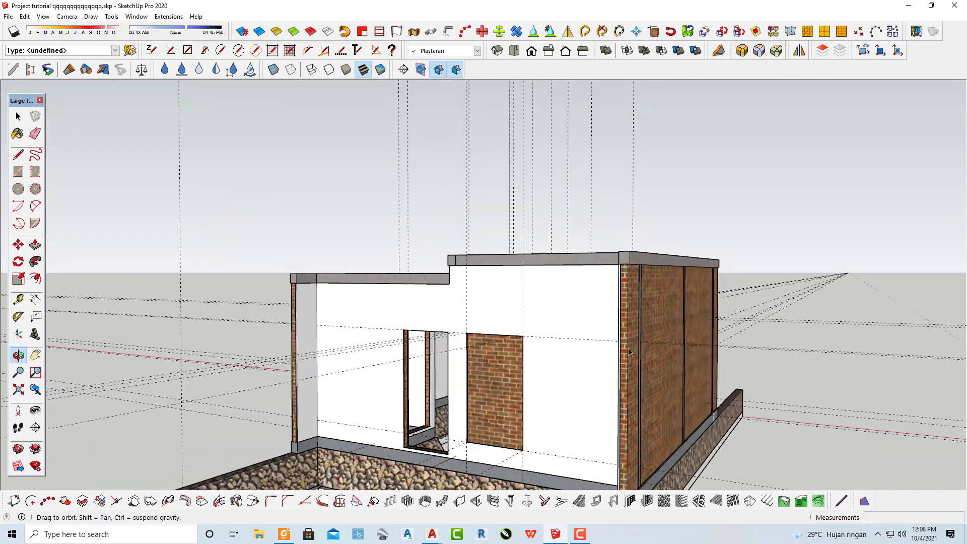
{"action": "scroll", "coordinate": [476, 416], "scroll_direction": "up", "scroll_amount": 2}
{"action": "mouse_move", "coordinate": [476, 416]}
{"action": "middle_mouse_down"}
{"action": "mouse_move", "coordinate": [471, 345]}
{"action": "mouse_move", "coordinate": [497, 341]}
{"action": "middle_mouse_up"}
{"action": "scroll", "coordinate": [473, 378], "scroll_direction": "up", "scroll_amount": 1}
{"action": "scroll", "coordinate": [498, 341], "scroll_direction": "up", "scroll_amount": 1}
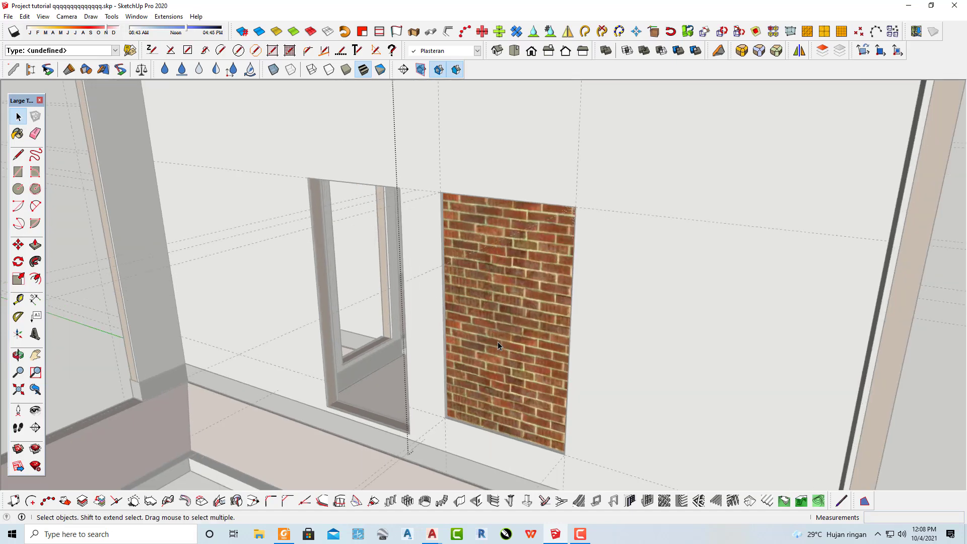
{"action": "left_click", "coordinate": [497, 341]}
{"action": "key", "text": "r"}
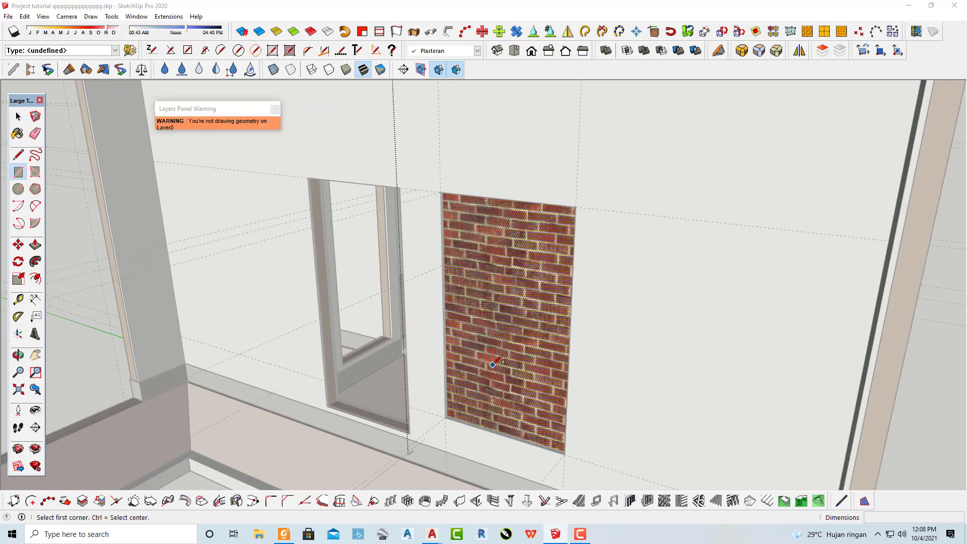
{"action": "left_click", "coordinate": [492, 373]}
{"action": "left_click", "coordinate": [543, 291]}
{"action": "key", "text": "space"}
{"action": "scroll", "coordinate": [512, 335], "scroll_direction": "up", "scroll_amount": 1}
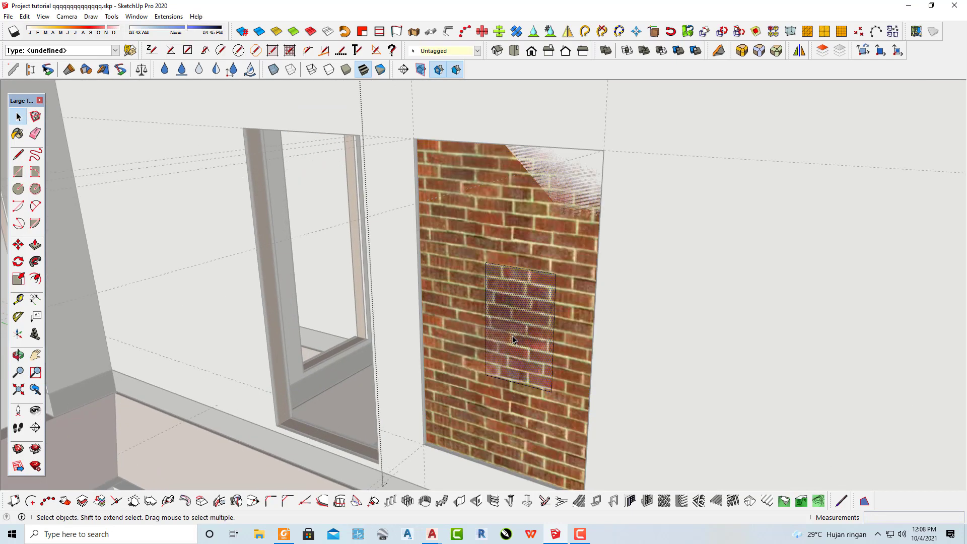
Push the rectangle through the brick wall and lower the opening's bottom to the floor.
{"action": "key", "text": "p"}
{"action": "mouse_move", "coordinate": [502, 358]}
{"action": "left_mouse_down"}
{"action": "mouse_move", "coordinate": [520, 327]}
{"action": "mouse_move", "coordinate": [539, 336]}
{"action": "mouse_move", "coordinate": [541, 322]}
{"action": "left_mouse_up"}
{"action": "scroll", "coordinate": [503, 378], "scroll_direction": "up", "scroll_amount": 2}
{"action": "scroll", "coordinate": [503, 377], "scroll_direction": "down", "scroll_amount": 3}
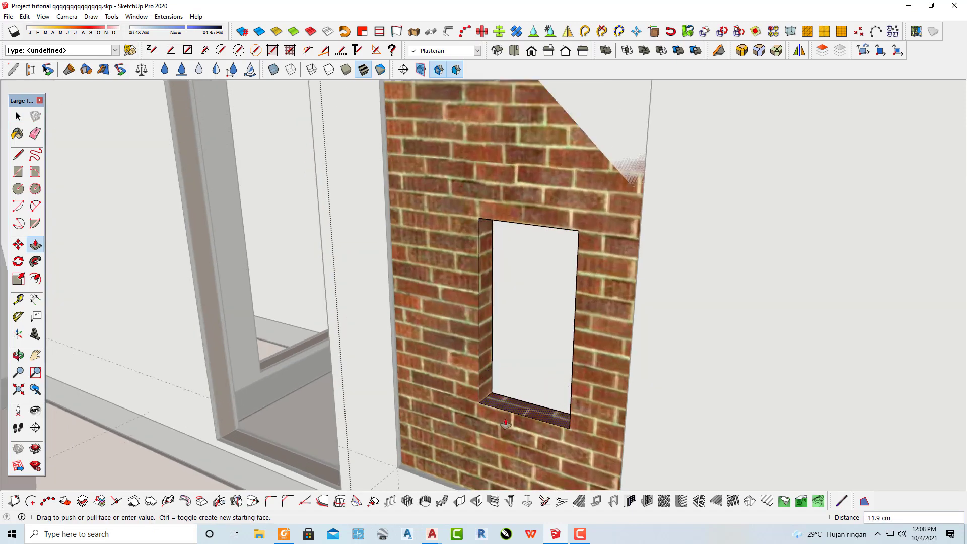
{"action": "middle_click_drag", "start_coordinate": [504, 383], "coordinate": [524, 356]}
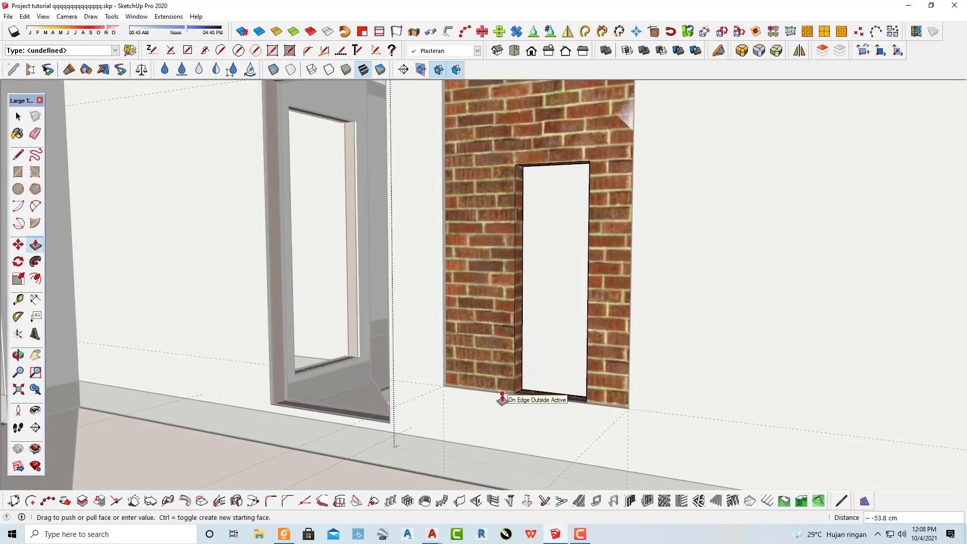
{"action": "left_click", "coordinate": [502, 397]}
Widen the opening's left side and inspect the brick reveals from below.
{"action": "left_click", "coordinate": [516, 297]}
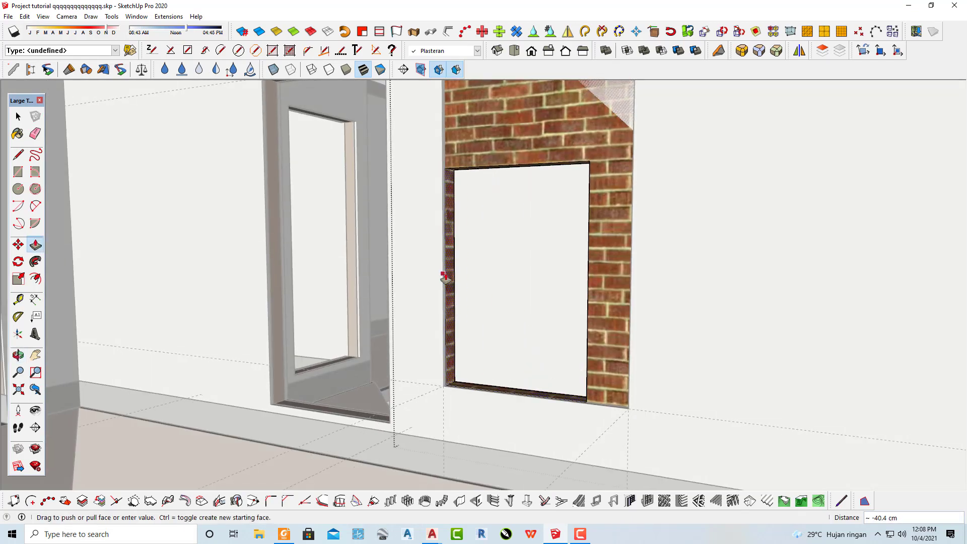
{"action": "mouse_move", "coordinate": [505, 286]}
{"action": "middle_mouse_down"}
{"action": "mouse_move", "coordinate": [613, 315]}
{"action": "mouse_move", "coordinate": [686, 319]}
{"action": "mouse_move", "coordinate": [775, 259]}
{"action": "middle_mouse_up"}
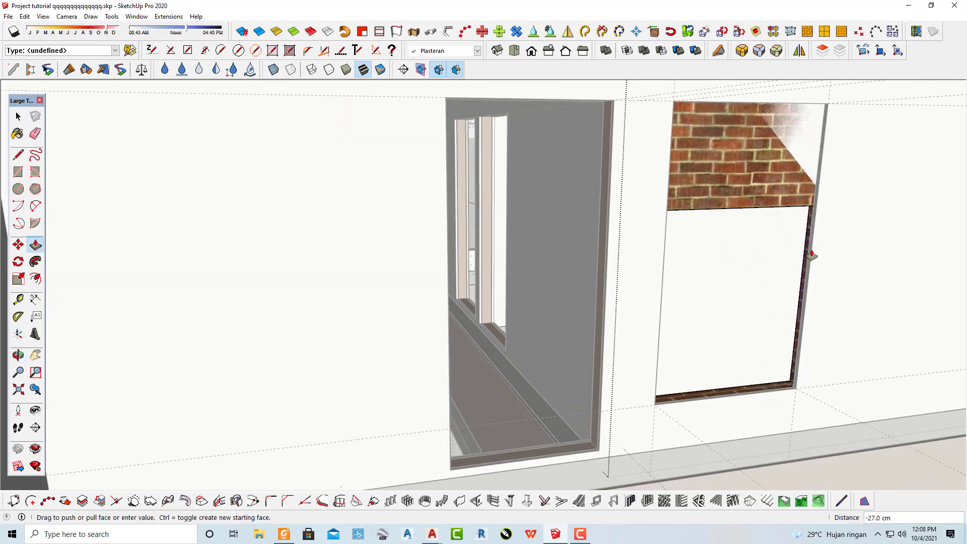
{"action": "left_click", "coordinate": [806, 295]}
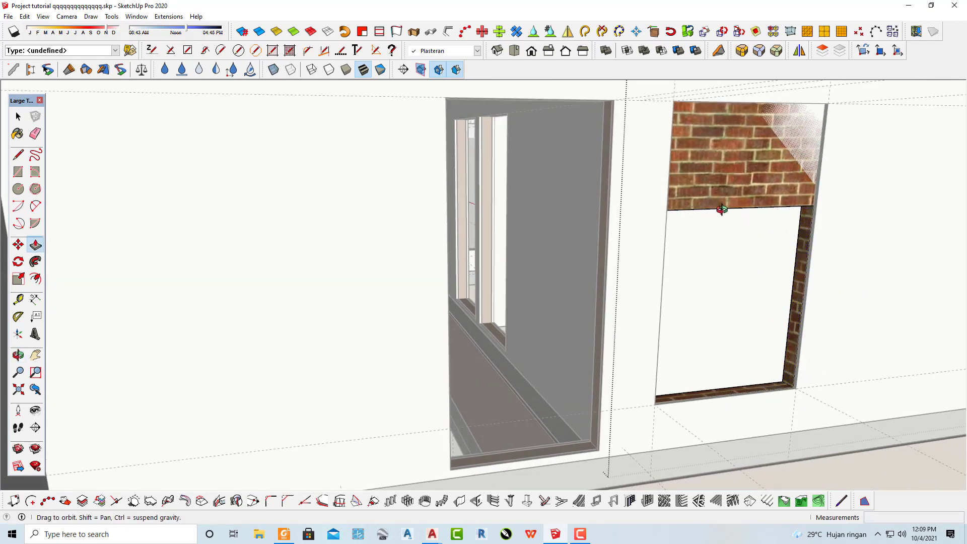
{"action": "mouse_move", "coordinate": [806, 295]}
{"action": "middle_mouse_down"}
{"action": "mouse_move", "coordinate": [596, 175]}
{"action": "mouse_move", "coordinate": [604, 287]}
{"action": "mouse_move", "coordinate": [496, 190]}
{"action": "middle_mouse_up"}
{"action": "scroll", "coordinate": [341, 172], "scroll_direction": "up", "scroll_amount": 3}
{"action": "scroll", "coordinate": [341, 171], "scroll_direction": "up", "scroll_amount": 2}
{"action": "scroll", "coordinate": [342, 171], "scroll_direction": "up", "scroll_amount": 2}
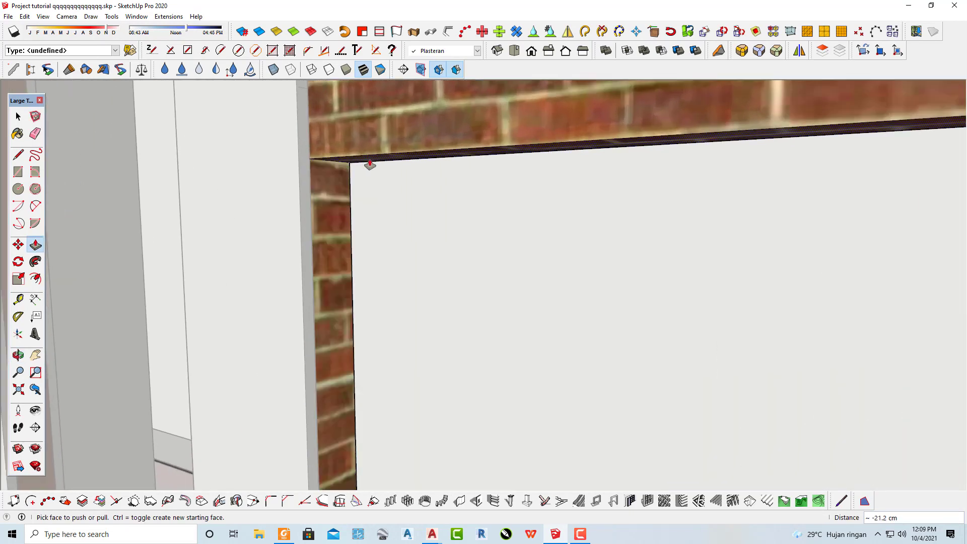
{"action": "scroll", "coordinate": [375, 163], "scroll_direction": "down", "scroll_amount": 2}
{"action": "scroll", "coordinate": [375, 163], "scroll_direction": "down", "scroll_amount": 2}
{"action": "mouse_move", "coordinate": [375, 163]}
{"action": "middle_mouse_down"}
{"action": "mouse_move", "coordinate": [384, 275]}
{"action": "mouse_move", "coordinate": [364, 223]}
{"action": "middle_mouse_up"}
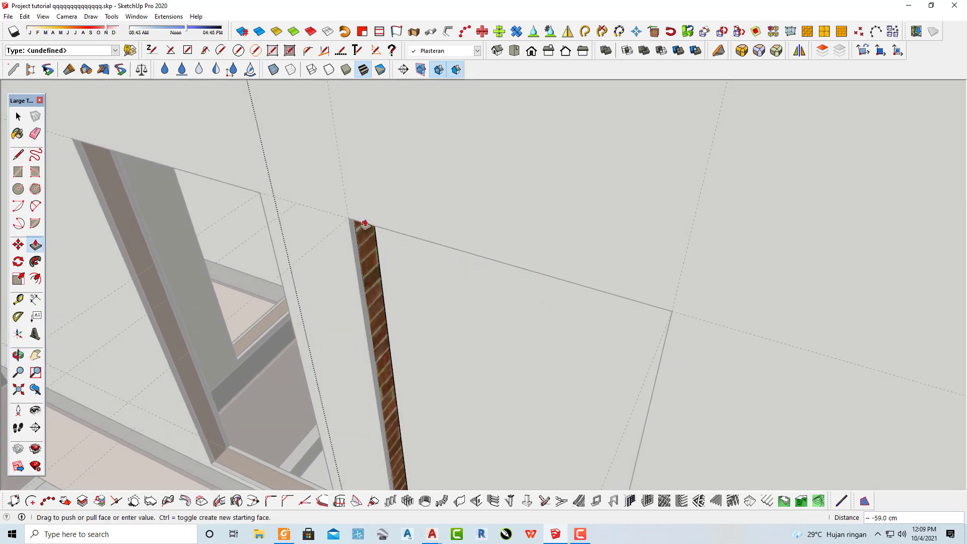
{"action": "scroll", "coordinate": [464, 287], "scroll_direction": "down", "scroll_amount": 3}
{"action": "scroll", "coordinate": [463, 324], "scroll_direction": "down", "scroll_amount": 3}
Draw a small rectangle on the inner wall face behind the right-hand window opening.
{"action": "key", "text": "space"}
{"action": "scroll", "coordinate": [457, 332], "scroll_direction": "up", "scroll_amount": 4}
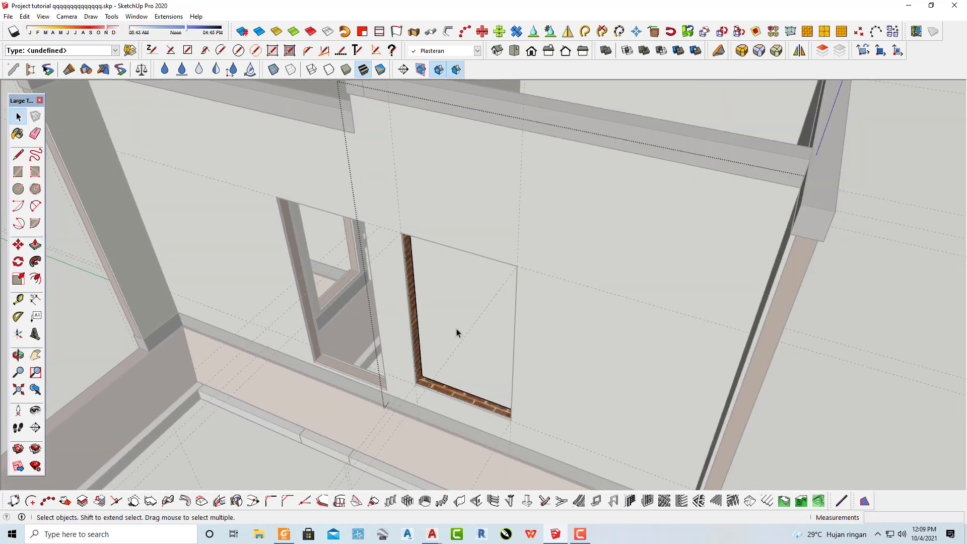
{"action": "scroll", "coordinate": [903, 214], "scroll_direction": "down", "scroll_amount": 5}
{"action": "mouse_move", "coordinate": [910, 151]}
{"action": "middle_mouse_down"}
{"action": "mouse_move", "coordinate": [518, 219]}
{"action": "mouse_move", "coordinate": [723, 242]}
{"action": "middle_mouse_up"}
{"action": "scroll", "coordinate": [545, 363], "scroll_direction": "up", "scroll_amount": 2}
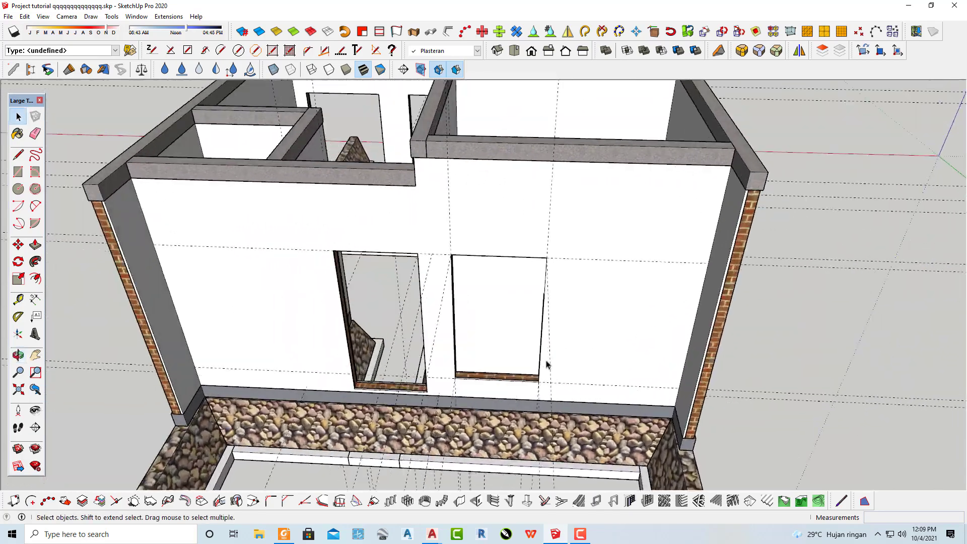
{"action": "scroll", "coordinate": [456, 345], "scroll_direction": "up", "scroll_amount": 4}
{"action": "mouse_move", "coordinate": [456, 345]}
{"action": "middle_mouse_down"}
{"action": "mouse_move", "coordinate": [390, 355]}
{"action": "mouse_move", "coordinate": [367, 378]}
{"action": "middle_mouse_up"}
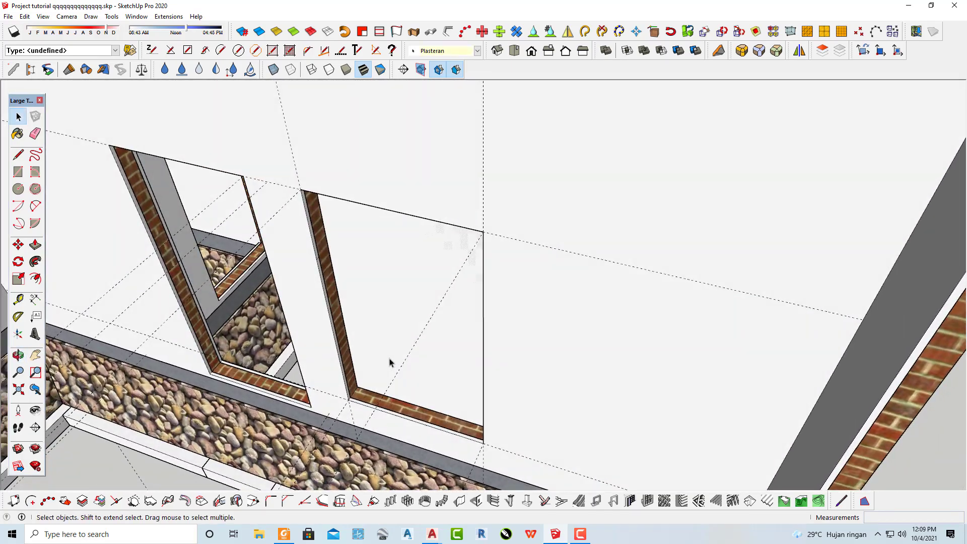
{"action": "scroll", "coordinate": [391, 362], "scroll_direction": "up", "scroll_amount": 3}
{"action": "key", "text": "r"}
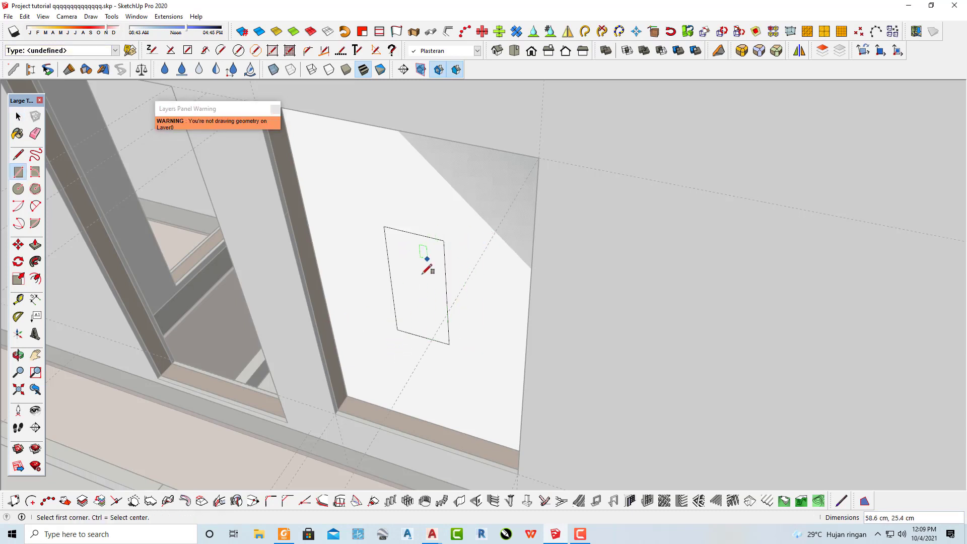
{"action": "key", "text": "space"}
{"action": "left_click", "coordinate": [422, 277]}
Recess the new rectangle 2.5 cm into the wall and extend the recess downward.
{"action": "left_click", "coordinate": [417, 305]}
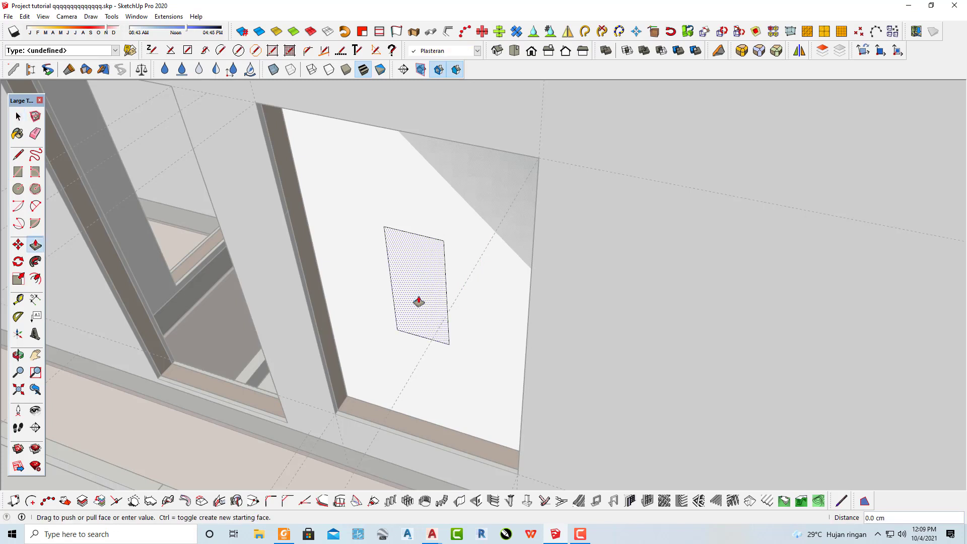
{"action": "left_click", "coordinate": [424, 275]}
{"action": "scroll", "coordinate": [418, 317], "scroll_direction": "up", "scroll_amount": 2}
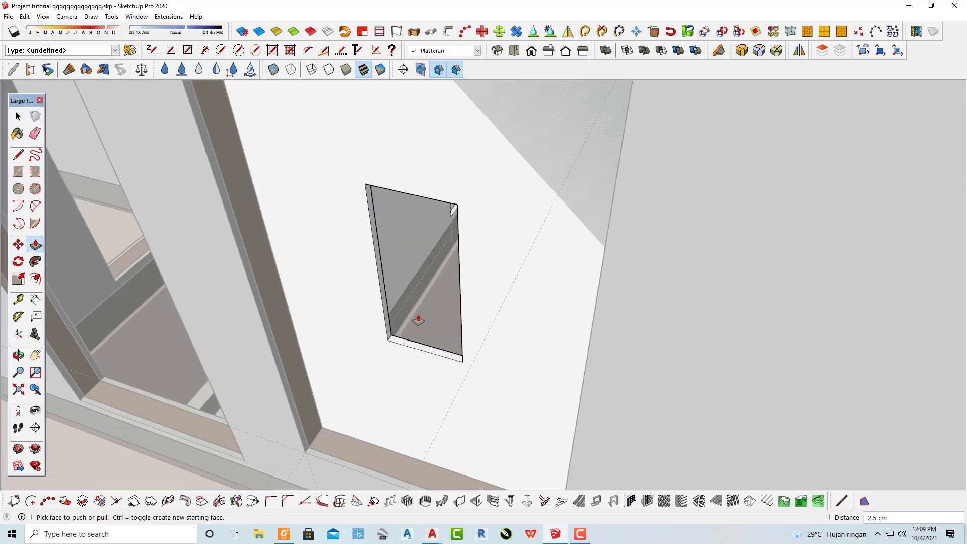
{"action": "scroll", "coordinate": [407, 347], "scroll_direction": "up", "scroll_amount": 3}
{"action": "left_click", "coordinate": [402, 356]}
{"action": "scroll", "coordinate": [397, 395], "scroll_direction": "down", "scroll_amount": 3}
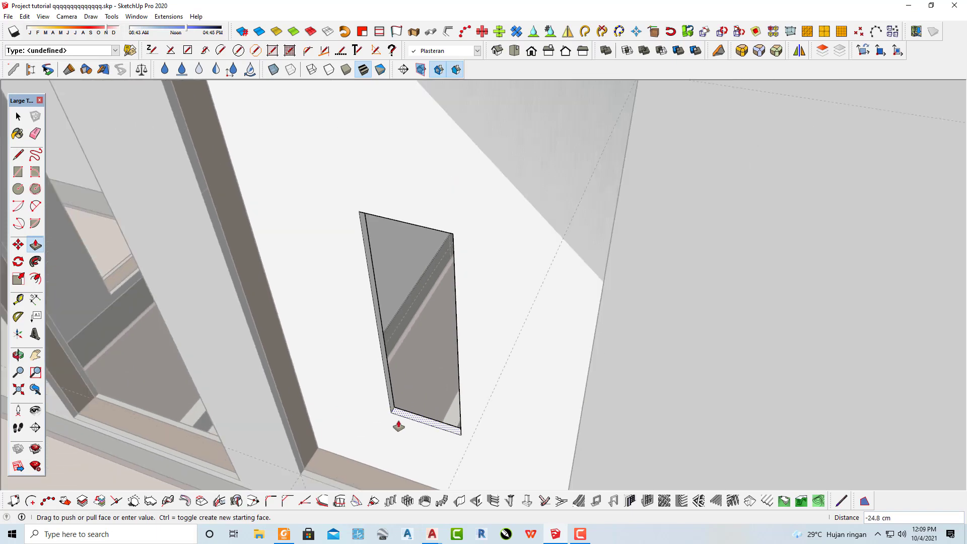
{"action": "scroll", "coordinate": [397, 423], "scroll_direction": "down", "scroll_amount": 2}
{"action": "scroll", "coordinate": [390, 426], "scroll_direction": "down", "scroll_amount": 2}
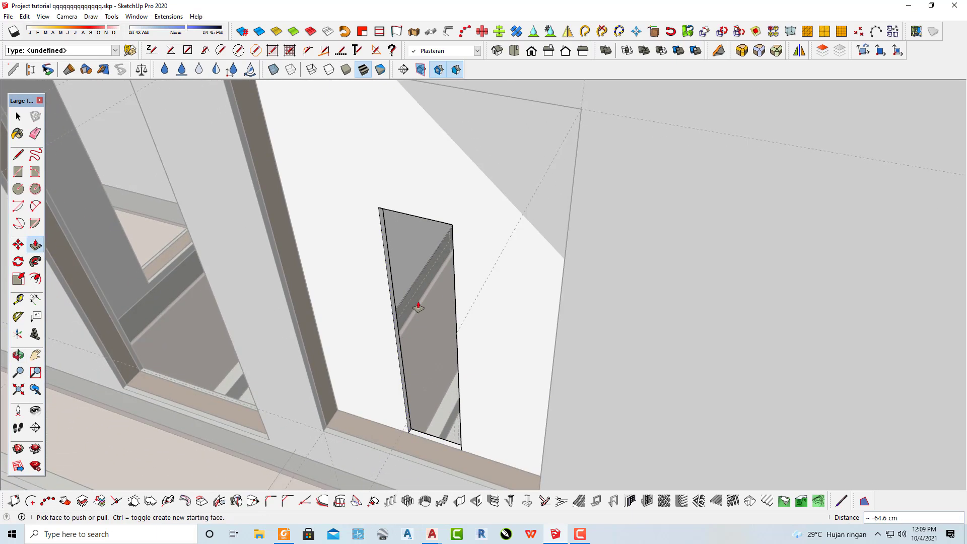
{"action": "scroll", "coordinate": [392, 302], "scroll_direction": "up", "scroll_amount": 3}
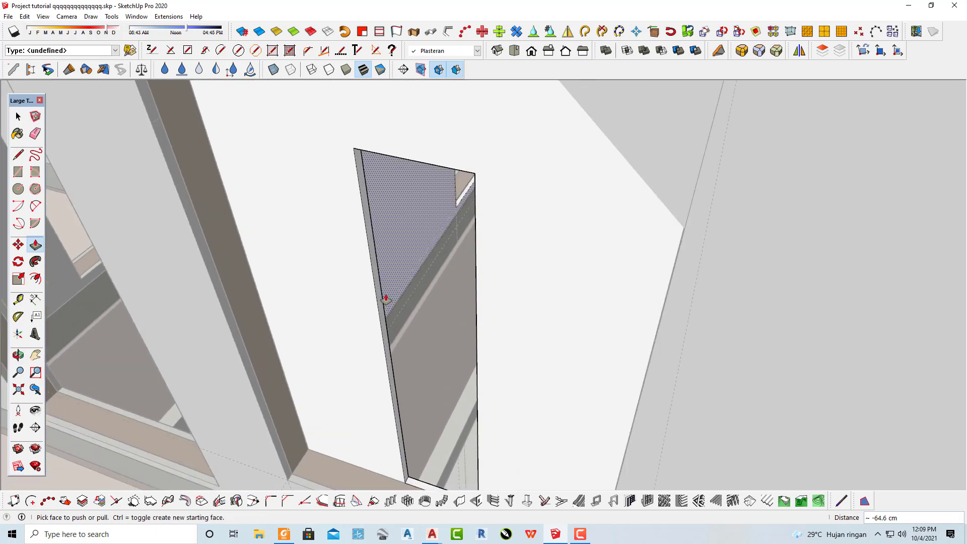
{"action": "left_click", "coordinate": [259, 323]}
Push the opening's right jamb face and view both openings from outside.
{"action": "middle_click_drag", "start_coordinate": [356, 330], "coordinate": [809, 254]}
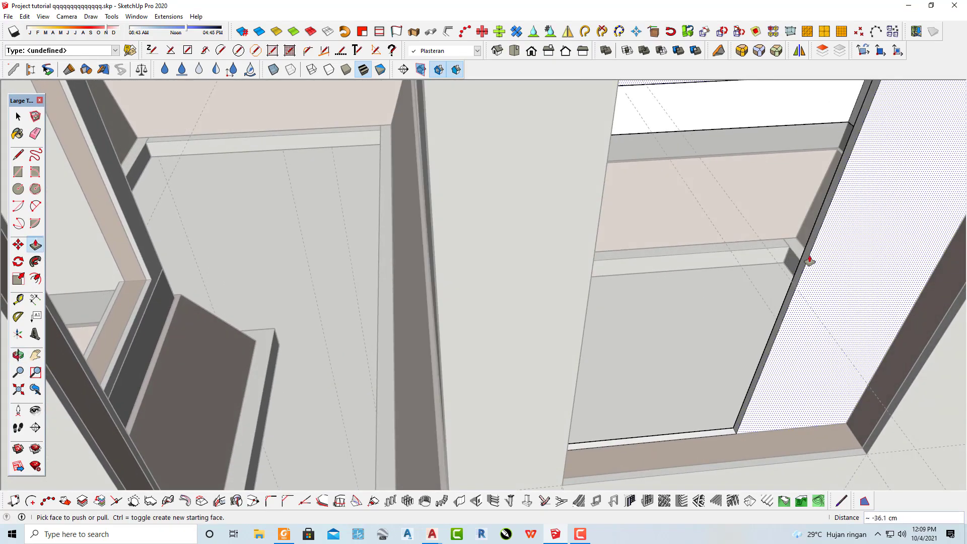
{"action": "left_click", "coordinate": [809, 247]}
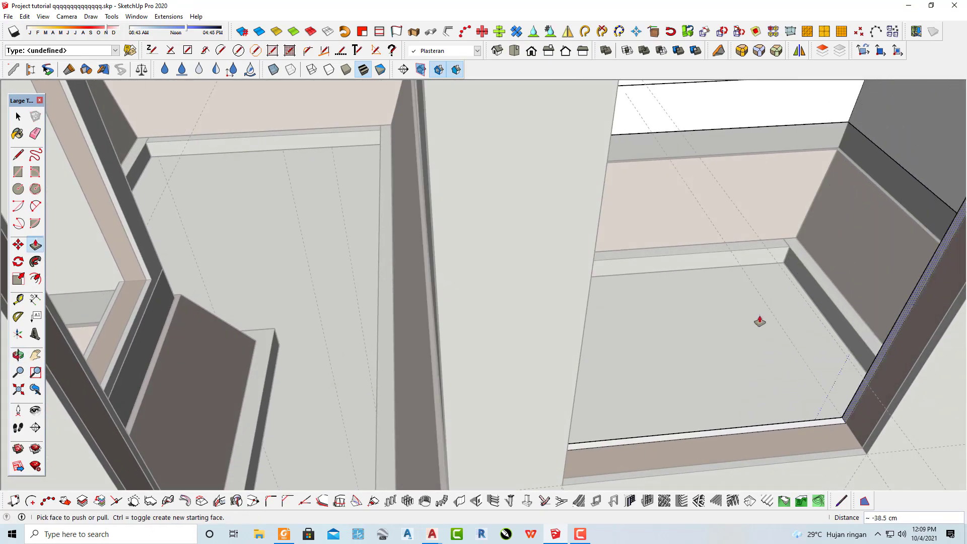
{"action": "mouse_move", "coordinate": [759, 321]}
{"action": "middle_mouse_down"}
{"action": "mouse_move", "coordinate": [716, 308]}
{"action": "mouse_move", "coordinate": [625, 367]}
{"action": "mouse_move", "coordinate": [483, 285]}
{"action": "mouse_move", "coordinate": [449, 188]}
{"action": "mouse_move", "coordinate": [443, 108]}
{"action": "middle_mouse_up"}
{"action": "scroll", "coordinate": [388, 168], "scroll_direction": "up", "scroll_amount": 3}
{"action": "scroll", "coordinate": [366, 207], "scroll_direction": "up", "scroll_amount": 3}
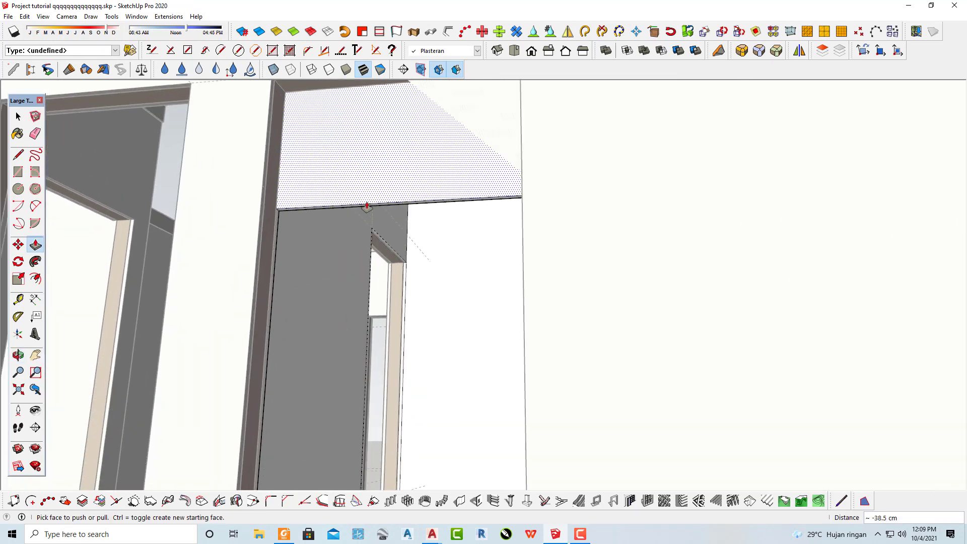
{"action": "scroll", "coordinate": [367, 206], "scroll_direction": "up", "scroll_amount": 3}
Push the opening's top face through the full wall thickness.
{"action": "left_click", "coordinate": [357, 207]}
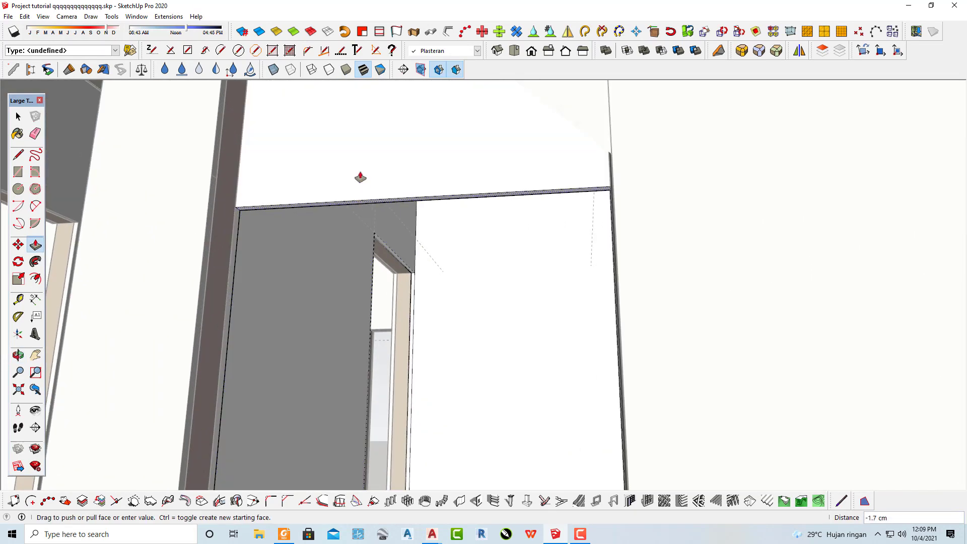
{"action": "middle_click_drag", "start_coordinate": [360, 177], "coordinate": [367, 209]}
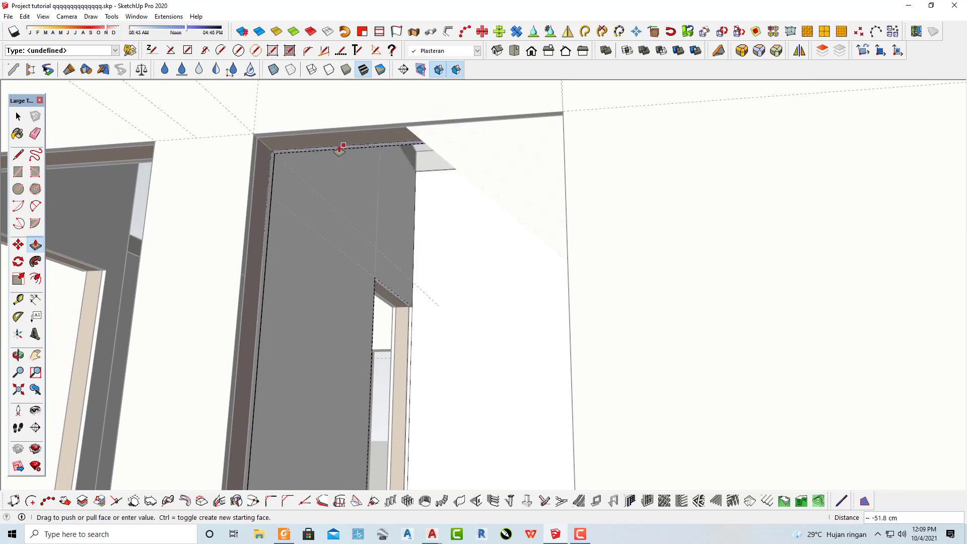
{"action": "left_click", "coordinate": [335, 148]}
{"action": "key", "text": "space"}
{"action": "mouse_move", "coordinate": [494, 173]}
{"action": "middle_mouse_down"}
{"action": "mouse_move", "coordinate": [512, 215]}
{"action": "mouse_move", "coordinate": [508, 255]}
{"action": "middle_mouse_up"}
{"action": "scroll", "coordinate": [507, 256], "scroll_direction": "down", "scroll_amount": 5}
{"action": "mouse_move", "coordinate": [721, 137]}
{"action": "middle_mouse_down"}
{"action": "mouse_move", "coordinate": [676, 257]}
{"action": "mouse_move", "coordinate": [831, 301]}
{"action": "mouse_move", "coordinate": [632, 276]}
{"action": "middle_mouse_up"}
{"action": "scroll", "coordinate": [632, 277], "scroll_direction": "up", "scroll_amount": 5}
Delete the leftover triangular face inside the wall opening.
{"action": "scroll", "coordinate": [615, 287], "scroll_direction": "up", "scroll_amount": 3}
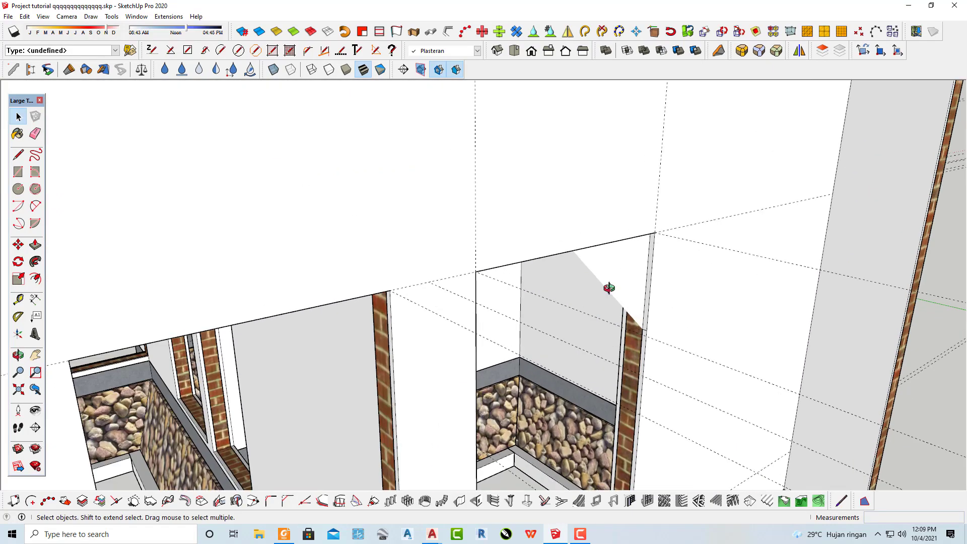
{"action": "scroll", "coordinate": [615, 288], "scroll_direction": "up", "scroll_amount": 2}
{"action": "key", "text": "space"}
{"action": "key", "text": "ctrl+a"}
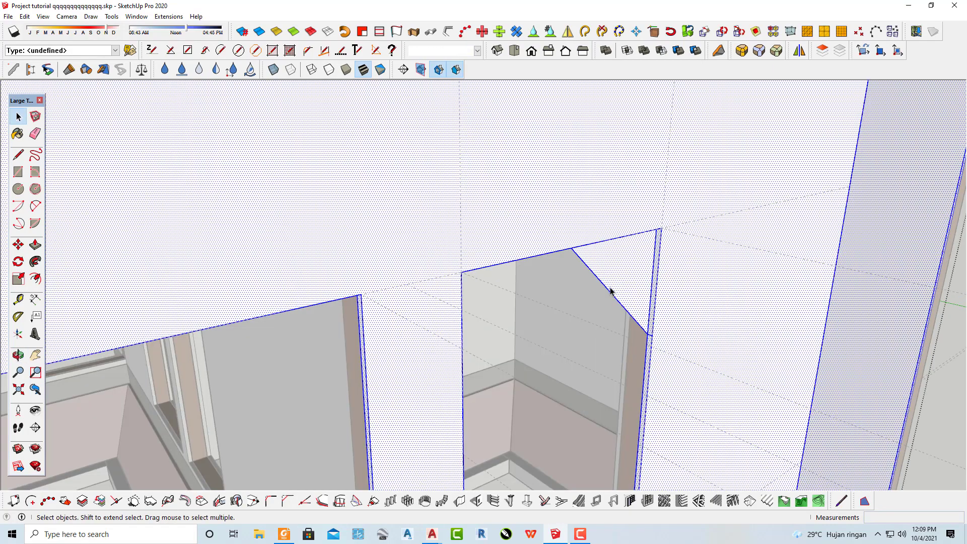
{"action": "left_click", "coordinate": [610, 291]}
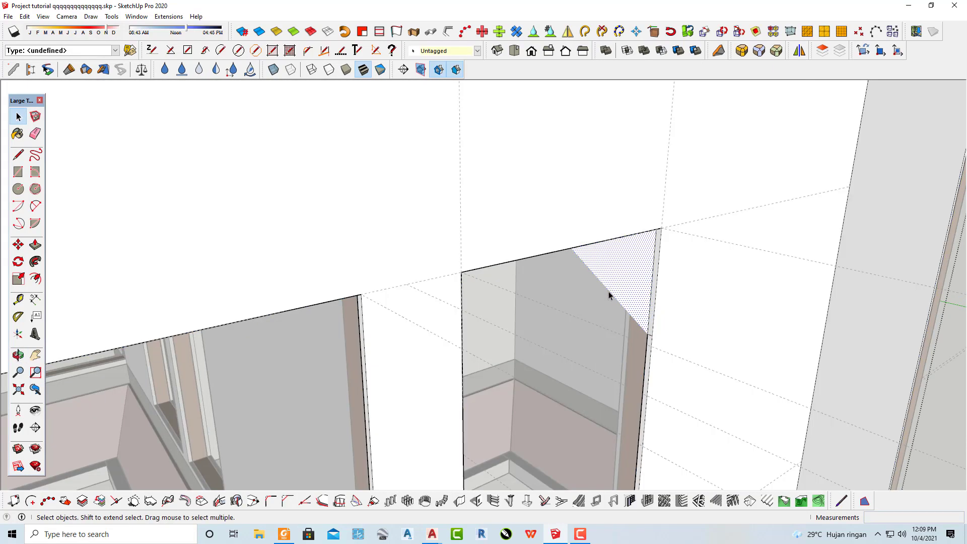
{"action": "key", "text": "Delete"}
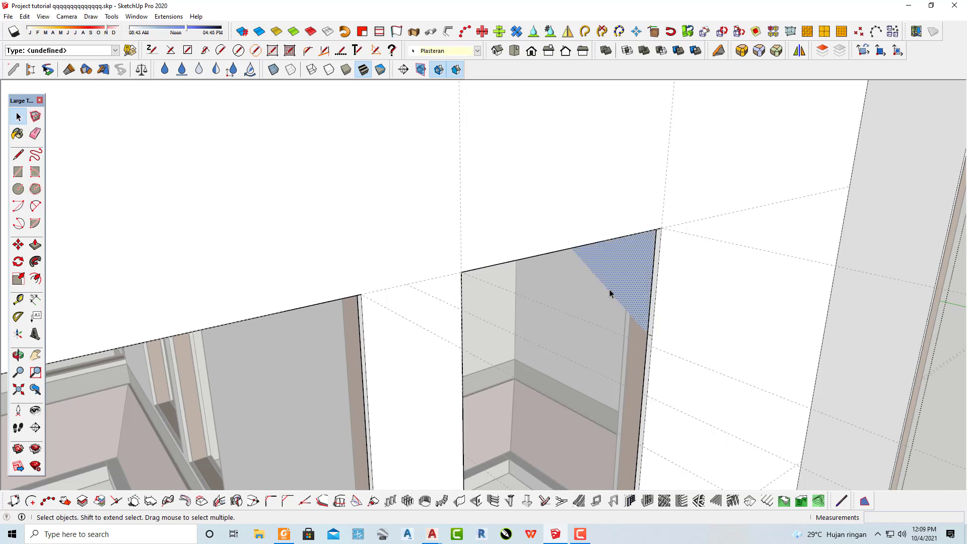
Orbit around the house to check the front walls, brick side wall and openings.
{"action": "scroll", "coordinate": [634, 309], "scroll_direction": "up", "scroll_amount": 2}
{"action": "scroll", "coordinate": [649, 336], "scroll_direction": "up", "scroll_amount": 2}
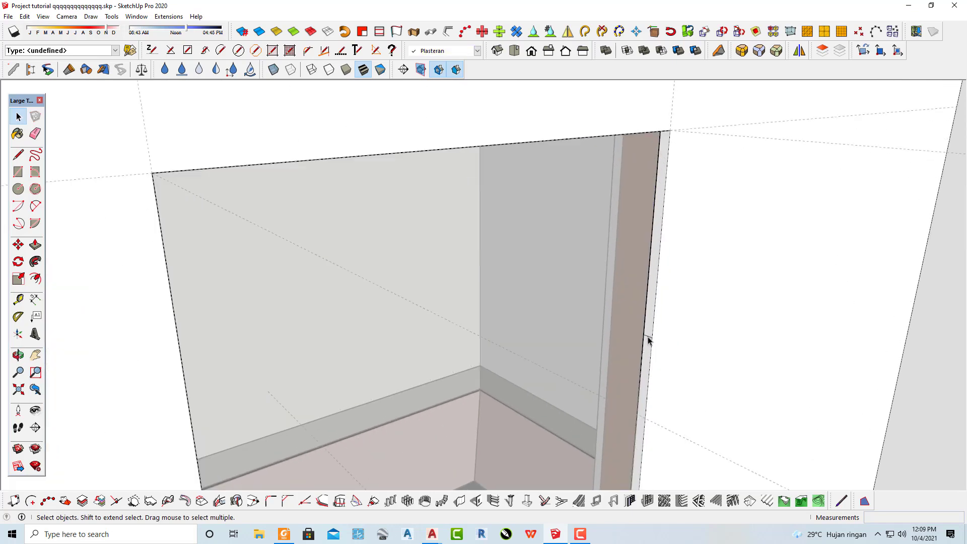
{"action": "scroll", "coordinate": [544, 265], "scroll_direction": "down", "scroll_amount": 4}
{"action": "middle_click_drag", "start_coordinate": [893, 192], "coordinate": [724, 227]}
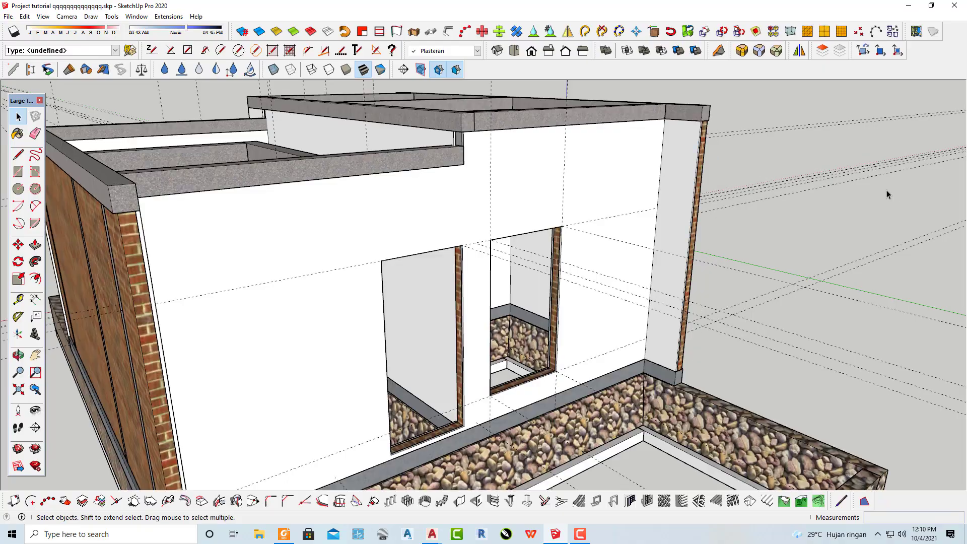
{"action": "scroll", "coordinate": [723, 227], "scroll_direction": "down", "scroll_amount": 5}
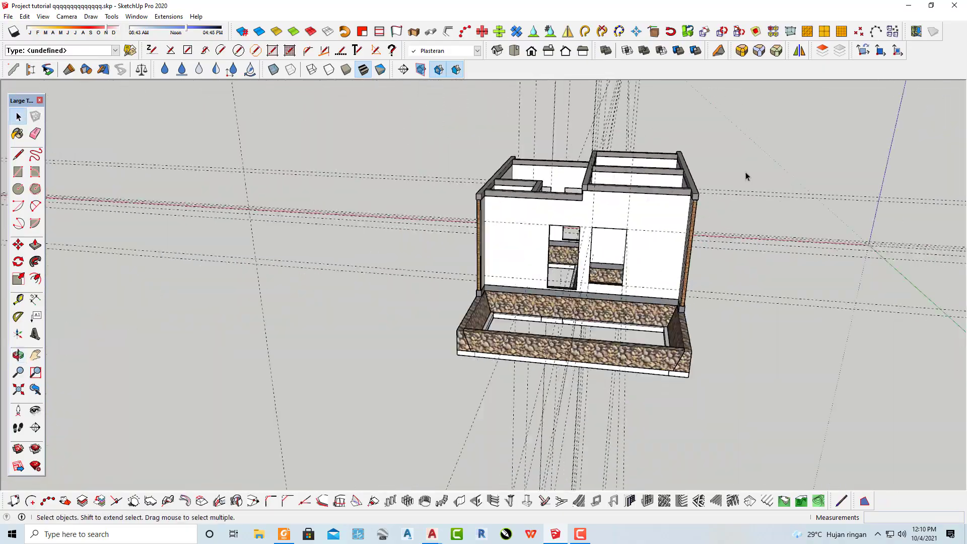
{"action": "mouse_move", "coordinate": [582, 255]}
{"action": "middle_mouse_down"}
{"action": "mouse_move", "coordinate": [587, 217]}
{"action": "mouse_move", "coordinate": [768, 244]}
{"action": "middle_mouse_up"}
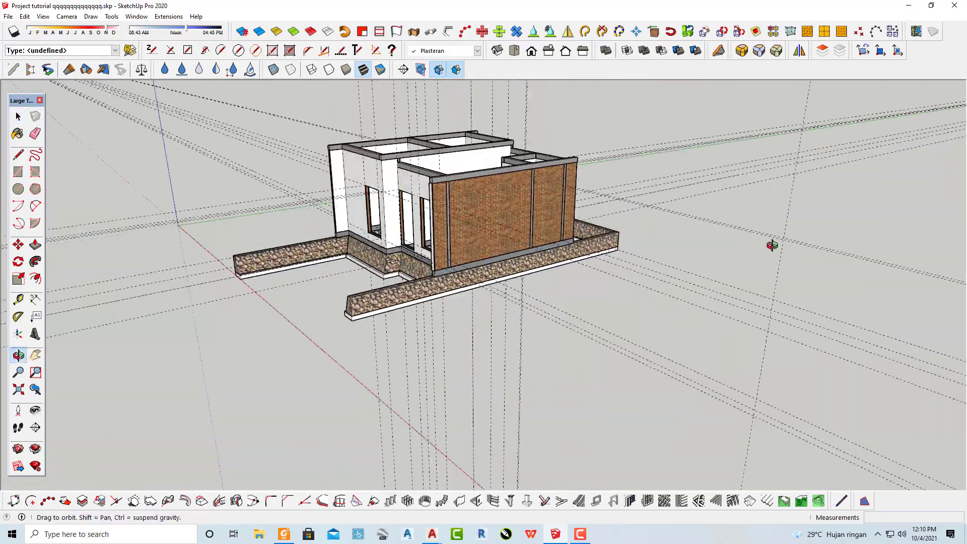
{"action": "scroll", "coordinate": [519, 406], "scroll_direction": "up", "scroll_amount": 5}
{"action": "scroll", "coordinate": [519, 406], "scroll_direction": "down", "scroll_amount": 5}
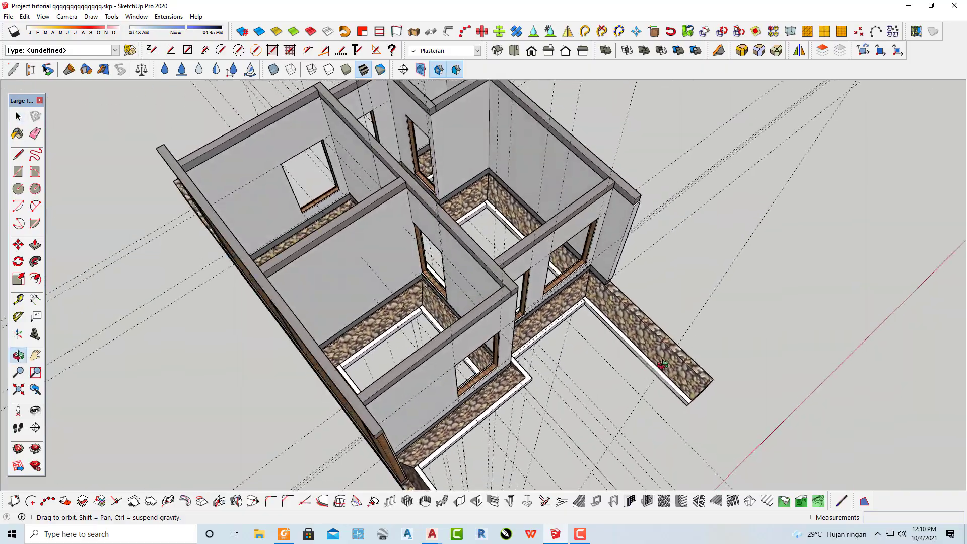
{"action": "mouse_move", "coordinate": [520, 406]}
{"action": "middle_mouse_down"}
{"action": "mouse_move", "coordinate": [388, 293]}
{"action": "mouse_move", "coordinate": [410, 417]}
{"action": "mouse_move", "coordinate": [613, 487]}
{"action": "middle_mouse_up"}
{"action": "scroll", "coordinate": [387, 294], "scroll_direction": "up", "scroll_amount": 5}
{"action": "scroll", "coordinate": [388, 294], "scroll_direction": "down", "scroll_amount": 5}
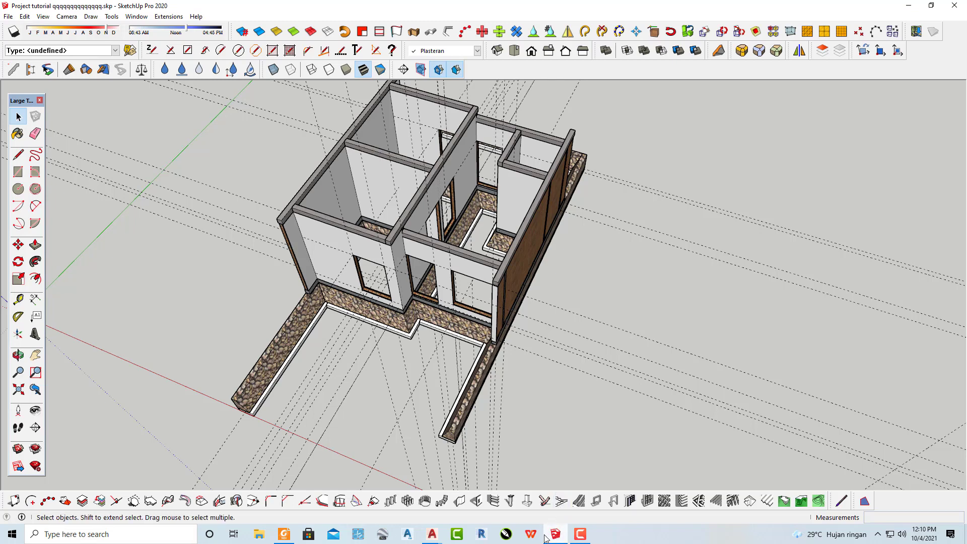
{"action": "mouse_move", "coordinate": [431, 534]}
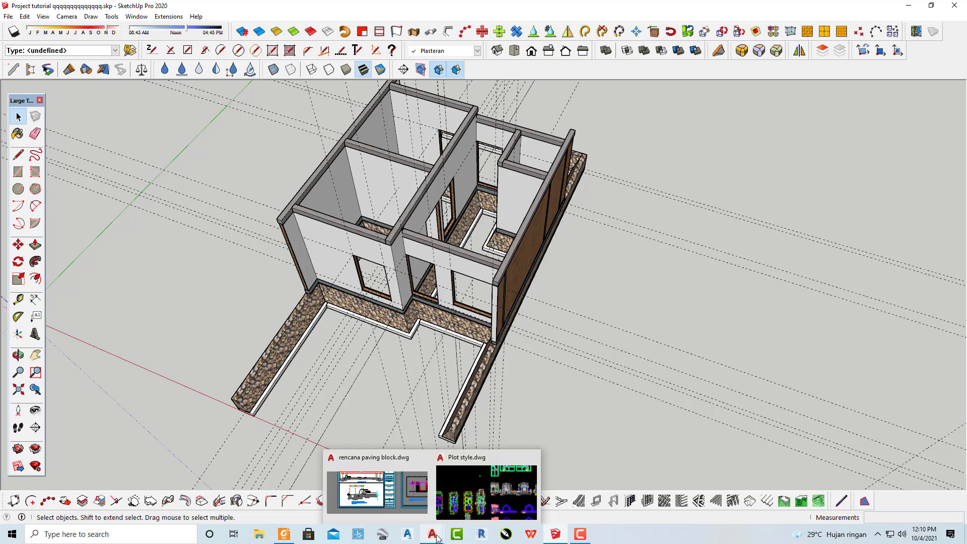
Bring Plot style.dwg to the front in AutoCAD and zoom to the house section.
{"action": "left_click", "coordinate": [506, 493]}
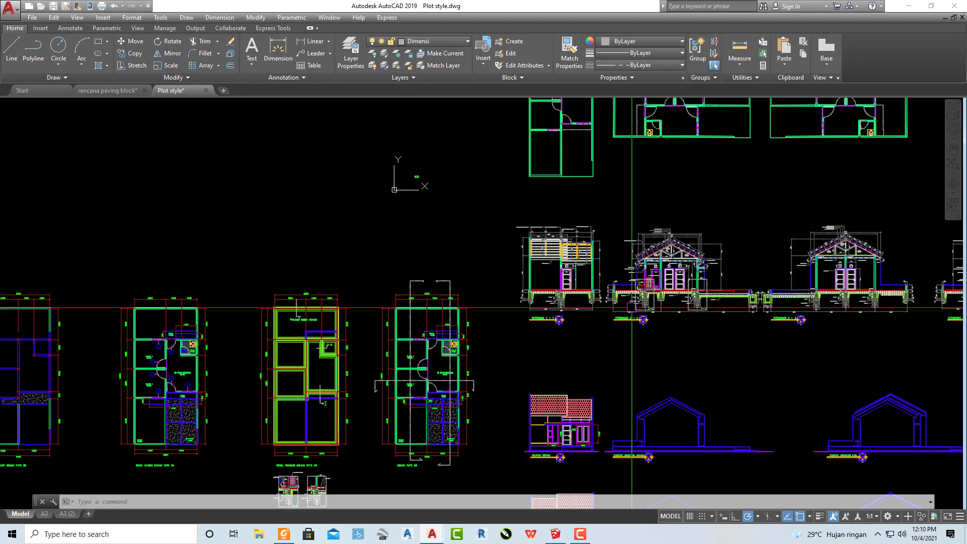
{"action": "scroll", "coordinate": [575, 326], "scroll_direction": "up", "scroll_amount": 4}
{"action": "scroll", "coordinate": [648, 301], "scroll_direction": "up", "scroll_amount": 4}
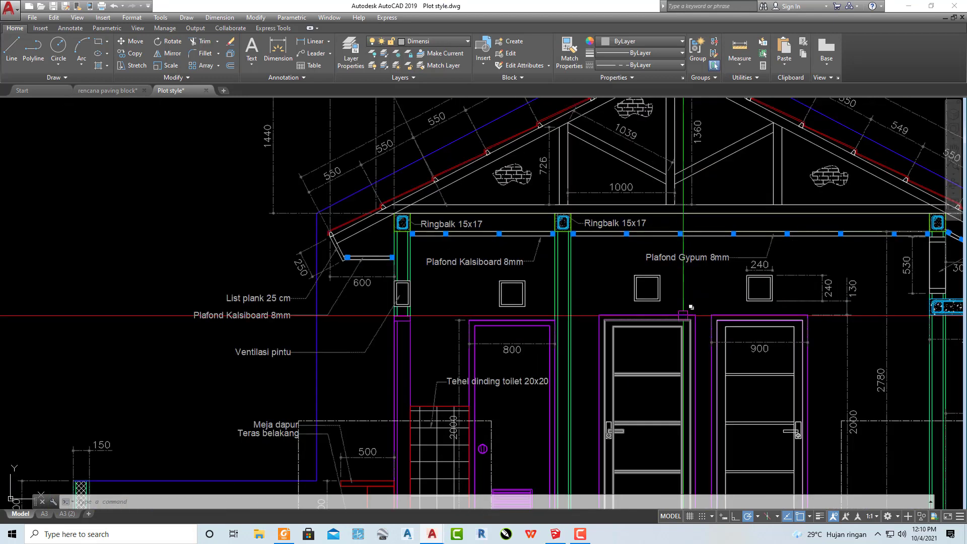
{"action": "scroll", "coordinate": [648, 301], "scroll_direction": "up", "scroll_amount": 2}
{"action": "middle_click_drag", "start_coordinate": [649, 301], "coordinate": [585, 303]}
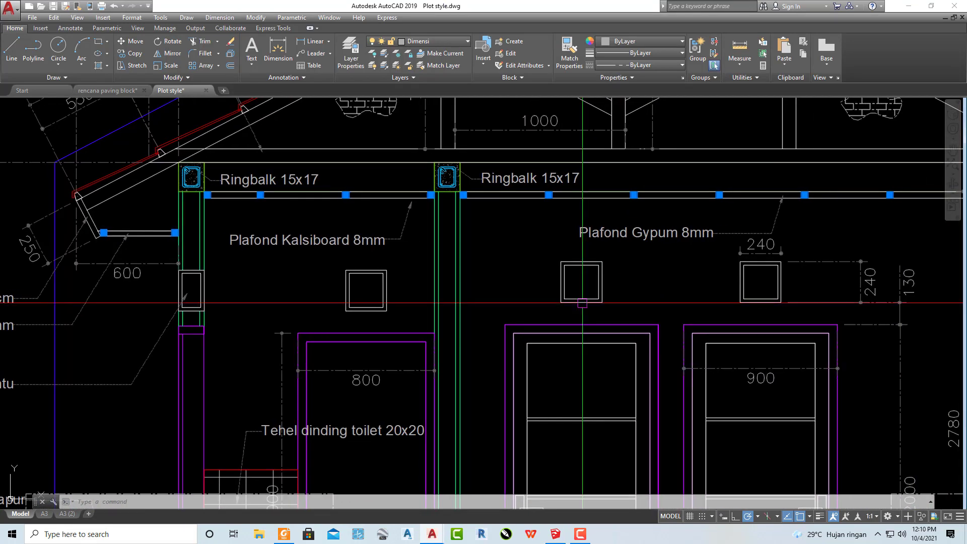
Add a vertical 130 linear dimension from the vent square to the door top.
{"action": "left_click", "coordinate": [312, 41]}
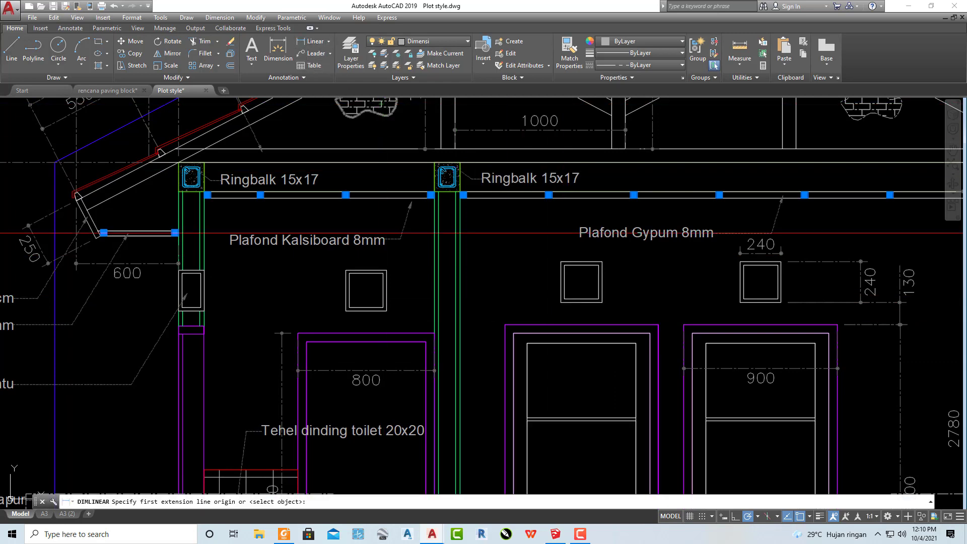
{"action": "scroll", "coordinate": [546, 305], "scroll_direction": "up", "scroll_amount": 4}
{"action": "left_click", "coordinate": [521, 278]}
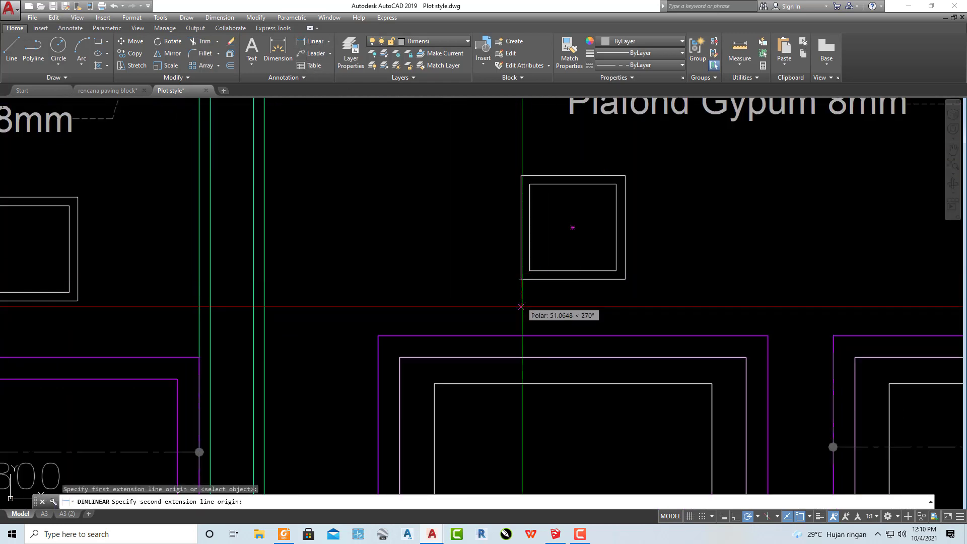
{"action": "left_click", "coordinate": [521, 336]}
{"action": "scroll", "coordinate": [520, 336], "scroll_direction": "down", "scroll_amount": 2}
{"action": "left_click", "coordinate": [453, 302]}
{"action": "left_click", "coordinate": [522, 304]}
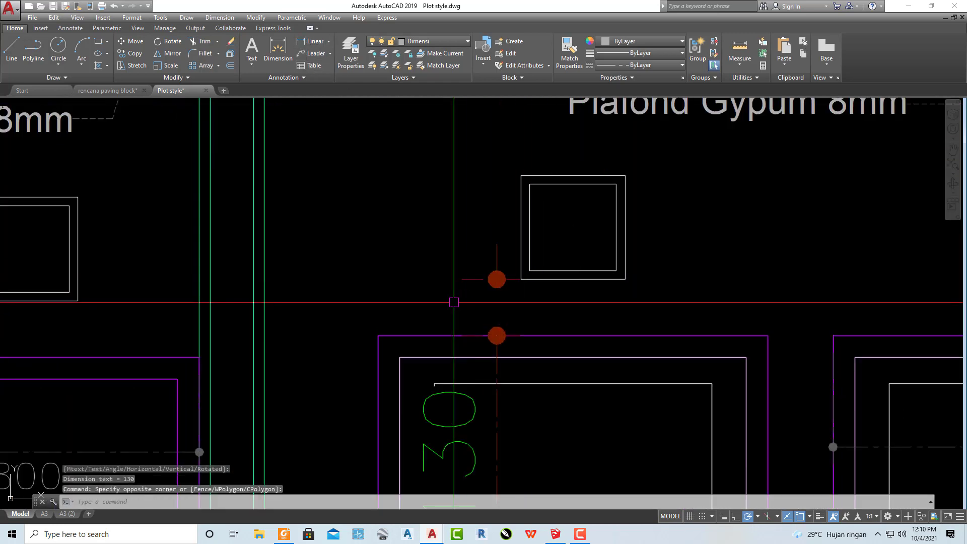
{"action": "scroll", "coordinate": [523, 304], "scroll_direction": "down", "scroll_amount": 2}
Cancel the stray erase command and minimize AutoCAD to return to the SketchUp model.
{"action": "key", "text": "Escape"}
{"action": "type", "text": "e"}
{"action": "key", "text": "Return"}
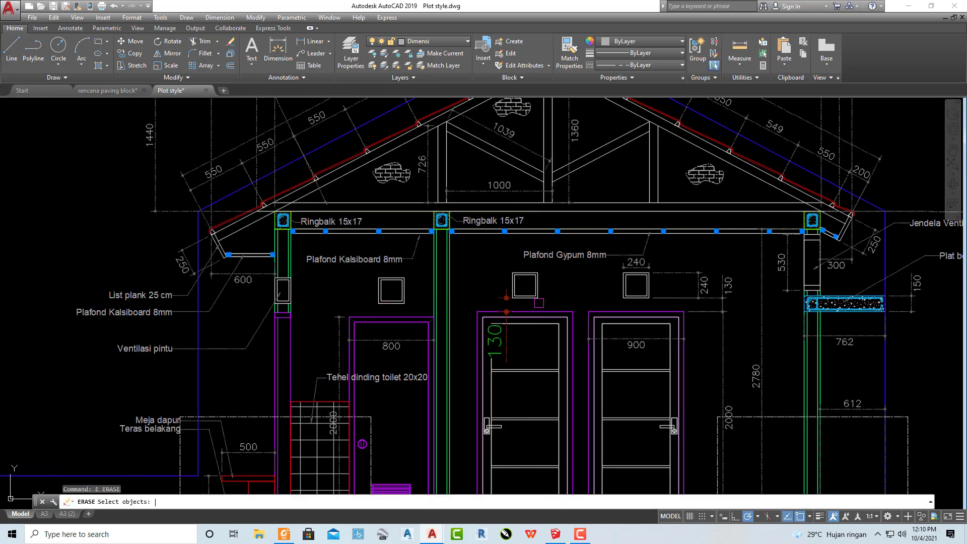
{"action": "key", "text": "Escape"}
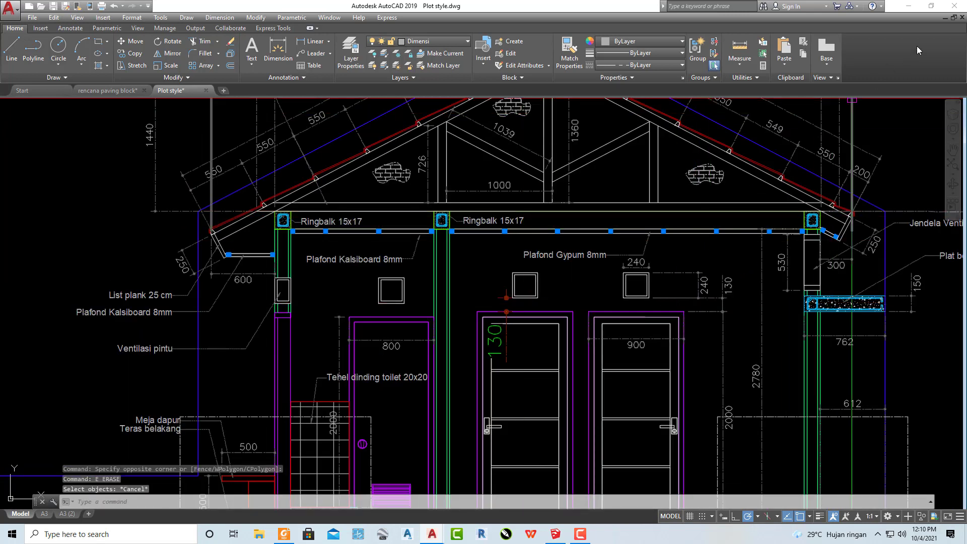
{"action": "scroll", "coordinate": [654, 201], "scroll_direction": "down", "scroll_amount": 5}
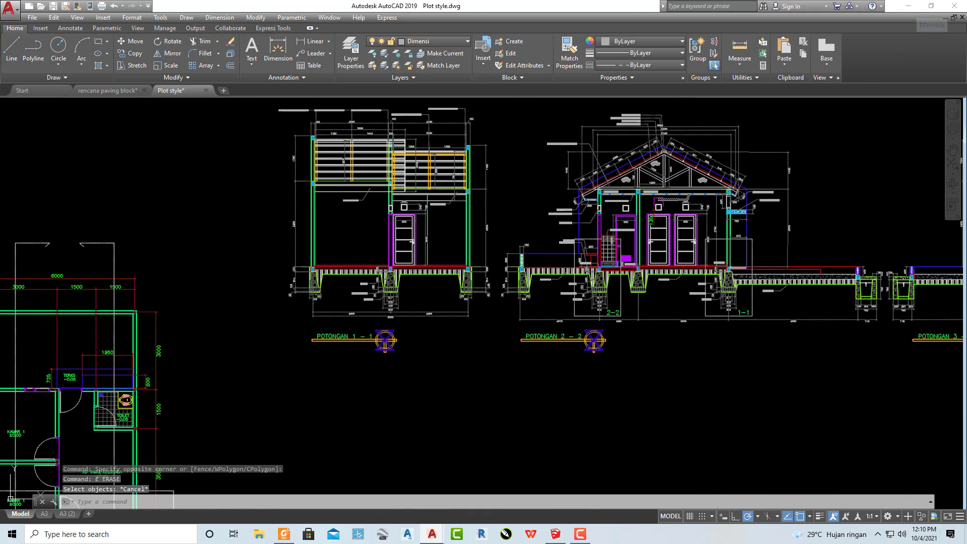
{"action": "scroll", "coordinate": [654, 201], "scroll_direction": "down", "scroll_amount": 2}
{"action": "scroll", "coordinate": [554, 227], "scroll_direction": "up", "scroll_amount": 3}
{"action": "scroll", "coordinate": [648, 251], "scroll_direction": "up", "scroll_amount": 3}
{"action": "scroll", "coordinate": [604, 227], "scroll_direction": "down", "scroll_amount": 6}
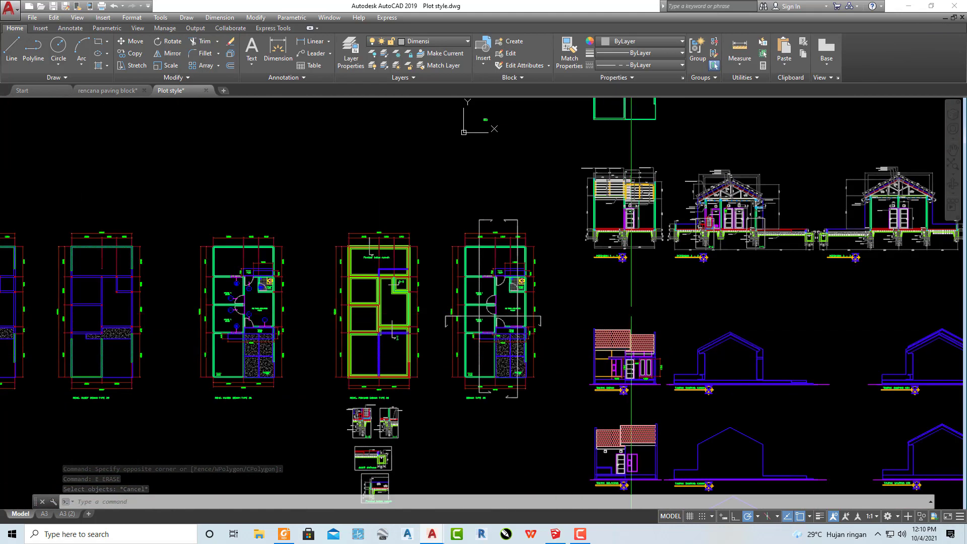
{"action": "scroll", "coordinate": [736, 203], "scroll_direction": "up", "scroll_amount": 4}
{"action": "scroll", "coordinate": [735, 204], "scroll_direction": "up", "scroll_amount": 5}
{"action": "scroll", "coordinate": [704, 151], "scroll_direction": "down", "scroll_amount": 1}
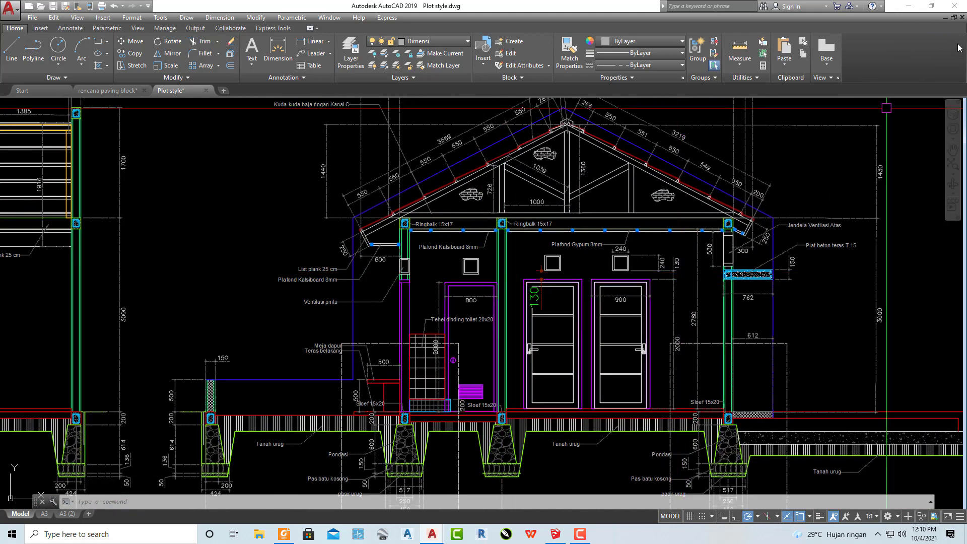
{"action": "left_click", "coordinate": [908, 11]}
Place a Tape Measure guide 30 cm above the window opening's top edge.
{"action": "mouse_move", "coordinate": [297, 279]}
{"action": "middle_mouse_down"}
{"action": "mouse_move", "coordinate": [237, 238]}
{"action": "mouse_move", "coordinate": [361, 187]}
{"action": "mouse_move", "coordinate": [346, 205]}
{"action": "middle_mouse_up"}
{"action": "scroll", "coordinate": [361, 187], "scroll_direction": "up", "scroll_amount": 3}
{"action": "scroll", "coordinate": [345, 205], "scroll_direction": "up", "scroll_amount": 3}
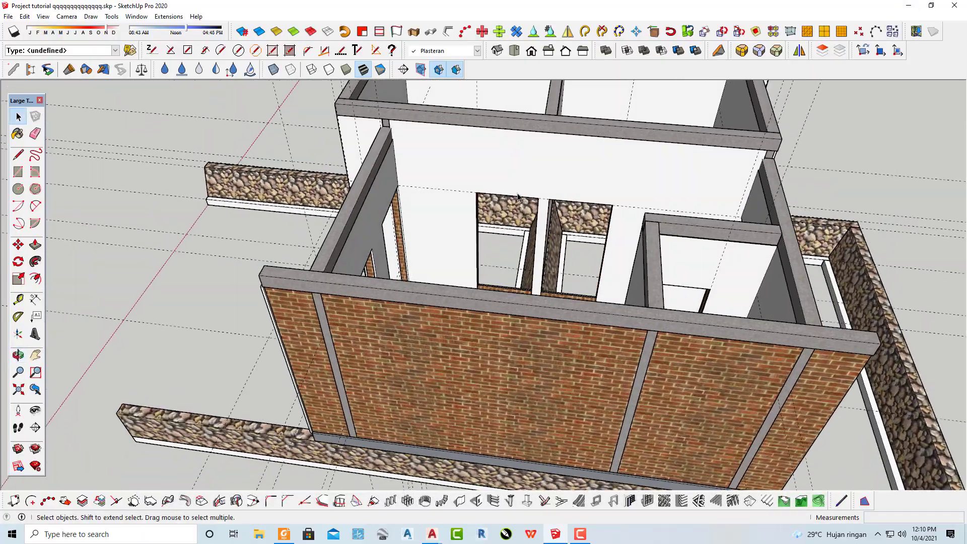
{"action": "scroll", "coordinate": [524, 210], "scroll_direction": "up", "scroll_amount": 2}
{"action": "scroll", "coordinate": [524, 211], "scroll_direction": "down", "scroll_amount": 3}
{"action": "key", "text": "t"}
{"action": "scroll", "coordinate": [516, 217], "scroll_direction": "up", "scroll_amount": 4}
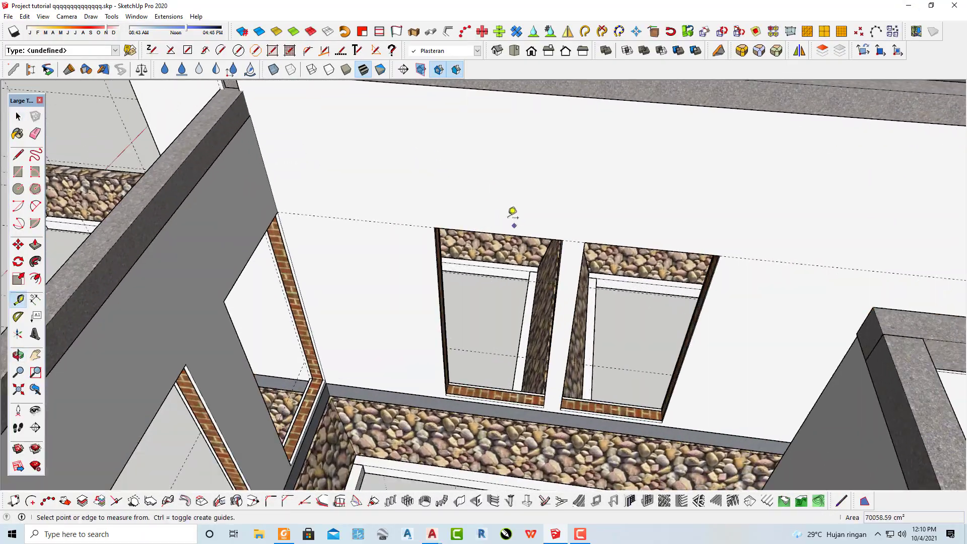
{"action": "scroll", "coordinate": [509, 232], "scroll_direction": "up", "scroll_amount": 2}
{"action": "left_click", "coordinate": [502, 241]}
{"action": "type", "text": "30"}
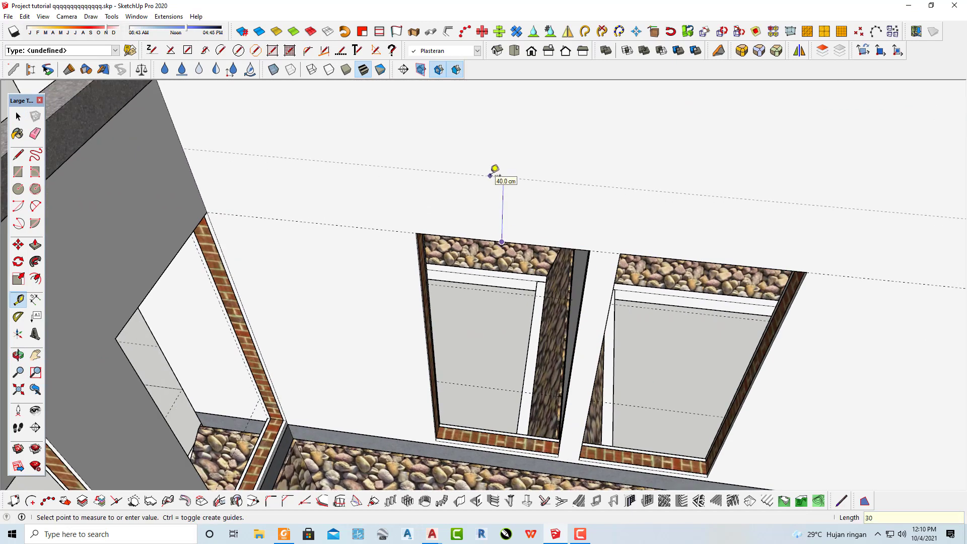
{"action": "key", "text": "Return"}
Add a guide 45 cm in from the opening's side edge, then minimize SketchUp.
{"action": "scroll", "coordinate": [443, 250], "scroll_direction": "up", "scroll_amount": 2}
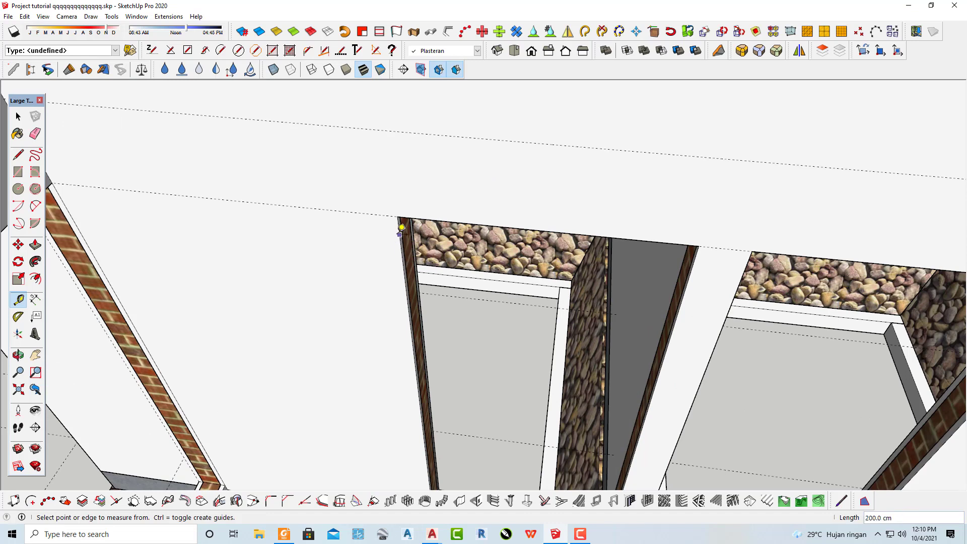
{"action": "left_click", "coordinate": [401, 228]}
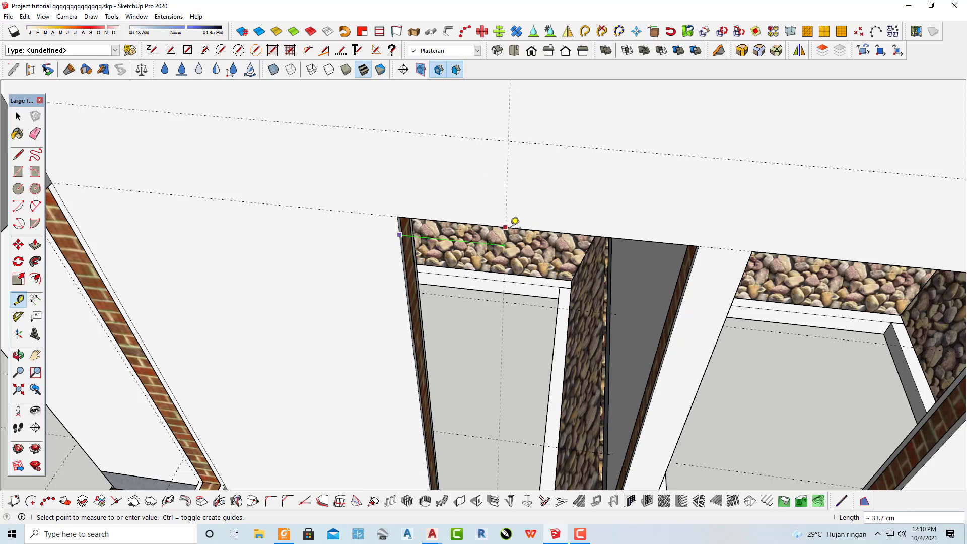
{"action": "left_click", "coordinate": [545, 231]}
{"action": "mouse_move", "coordinate": [550, 222]}
{"action": "middle_mouse_down"}
{"action": "mouse_move", "coordinate": [561, 112]}
{"action": "mouse_move", "coordinate": [586, 159]}
{"action": "mouse_move", "coordinate": [569, 190]}
{"action": "mouse_move", "coordinate": [466, 294]}
{"action": "mouse_move", "coordinate": [484, 266]}
{"action": "mouse_move", "coordinate": [457, 289]}
{"action": "middle_mouse_up"}
{"action": "scroll", "coordinate": [434, 302], "scroll_direction": "up", "scroll_amount": 3}
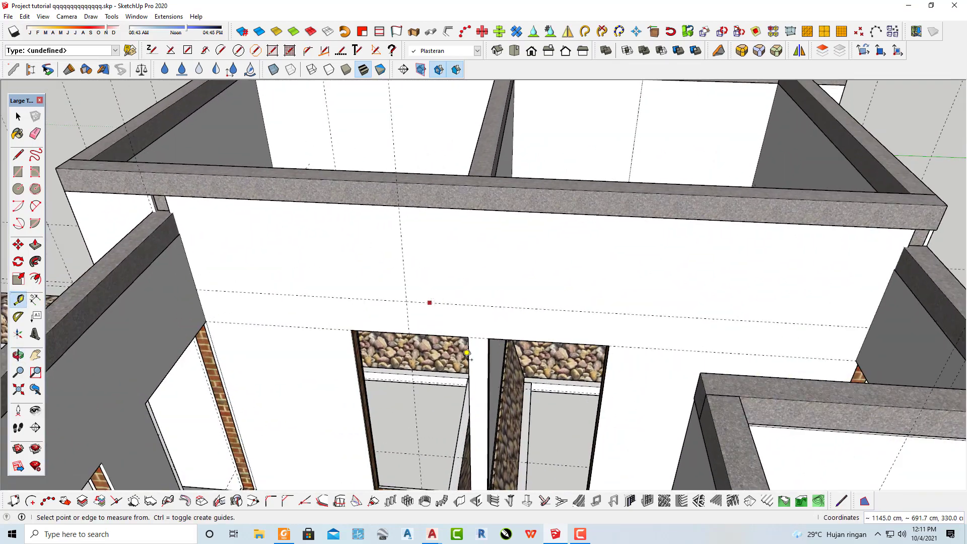
{"action": "left_click", "coordinate": [558, 534]}
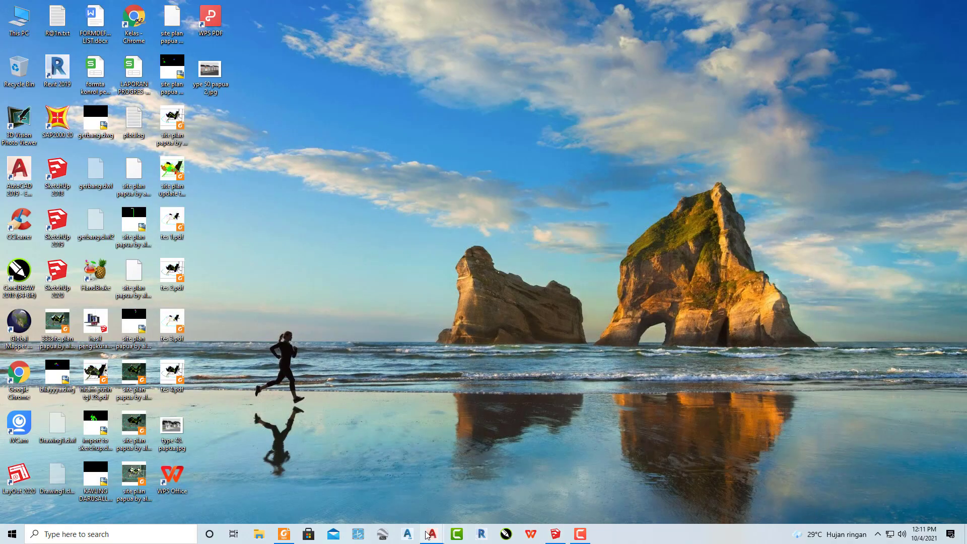
{"action": "mouse_move", "coordinate": [431, 533]}
{"action": "left_click", "coordinate": [486, 486]}
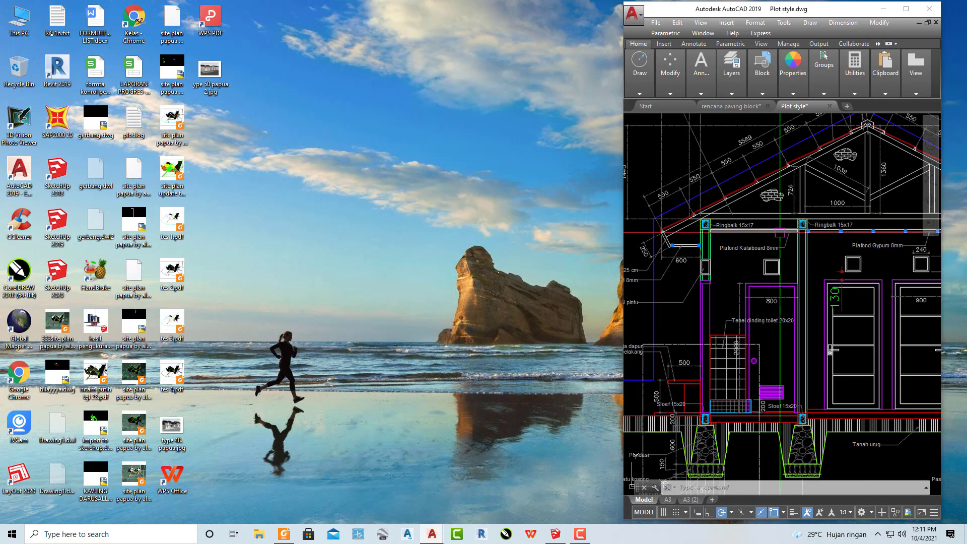
{"action": "scroll", "coordinate": [779, 232], "scroll_direction": "up", "scroll_amount": 4}
{"action": "middle_click_drag", "start_coordinate": [910, 370], "coordinate": [731, 342]}
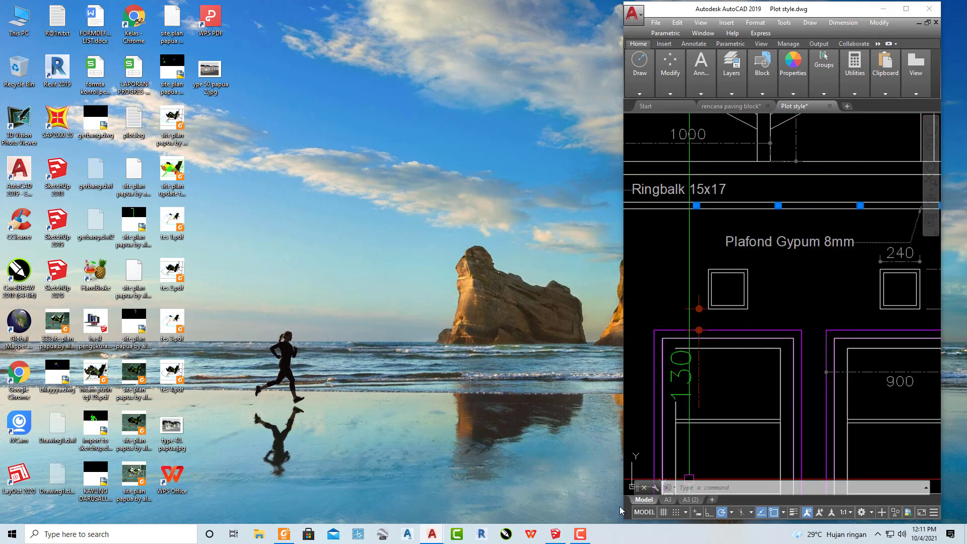
{"action": "left_click", "coordinate": [554, 534]}
Frame the vent with guides 13 and 24 cm above the left doorway and vertical guides from the jamb.
{"action": "scroll", "coordinate": [422, 293], "scroll_direction": "up", "scroll_amount": 2}
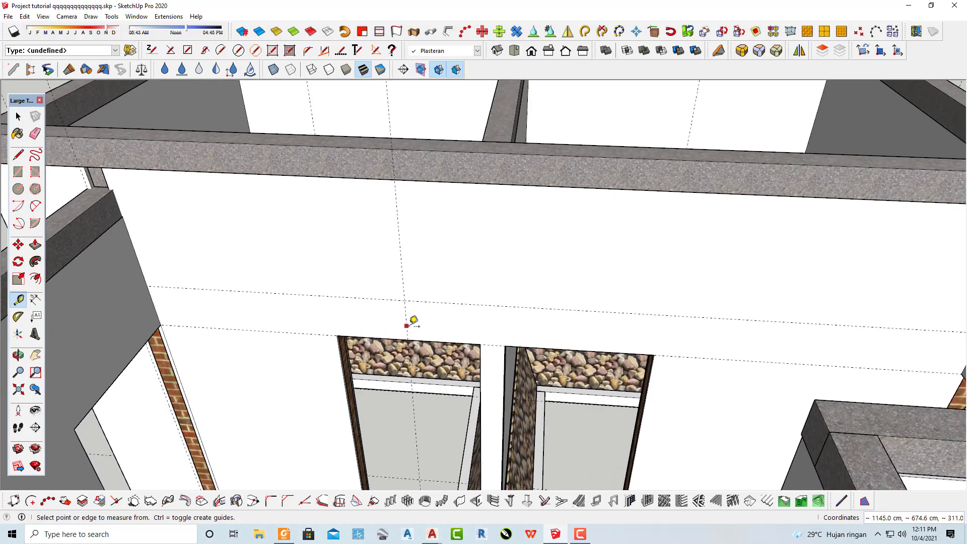
{"action": "scroll", "coordinate": [416, 324], "scroll_direction": "up", "scroll_amount": 2}
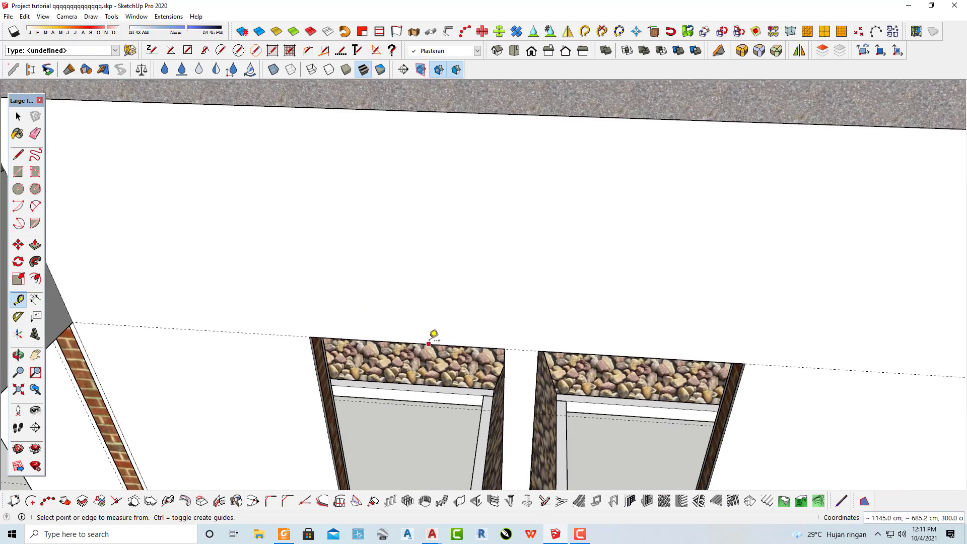
{"action": "left_click", "coordinate": [429, 342]}
{"action": "type", "text": "13"}
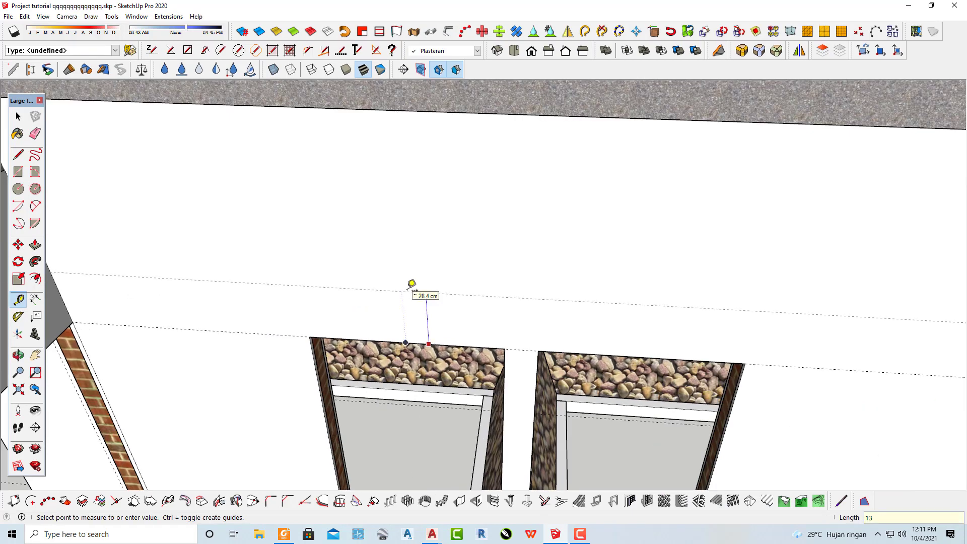
{"action": "key", "text": "Return"}
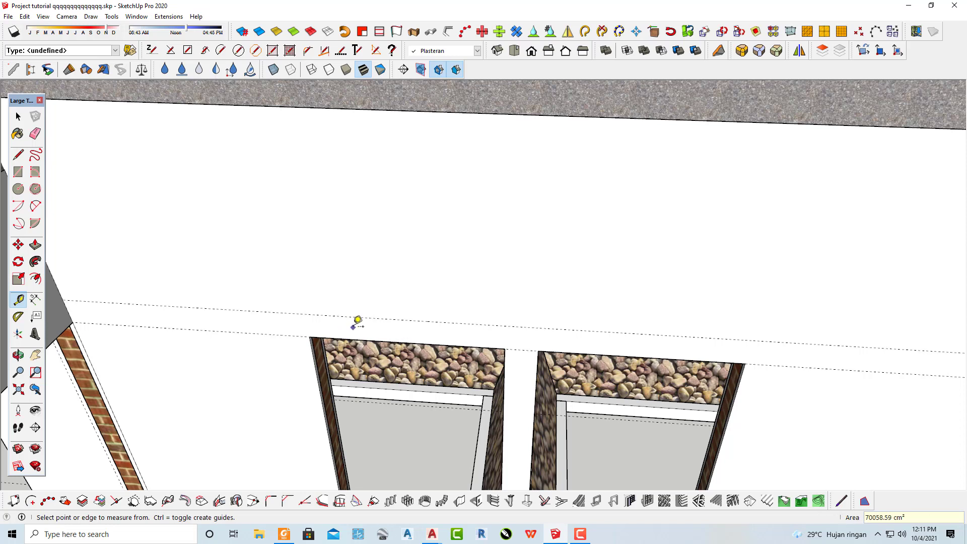
{"action": "left_click", "coordinate": [313, 359]}
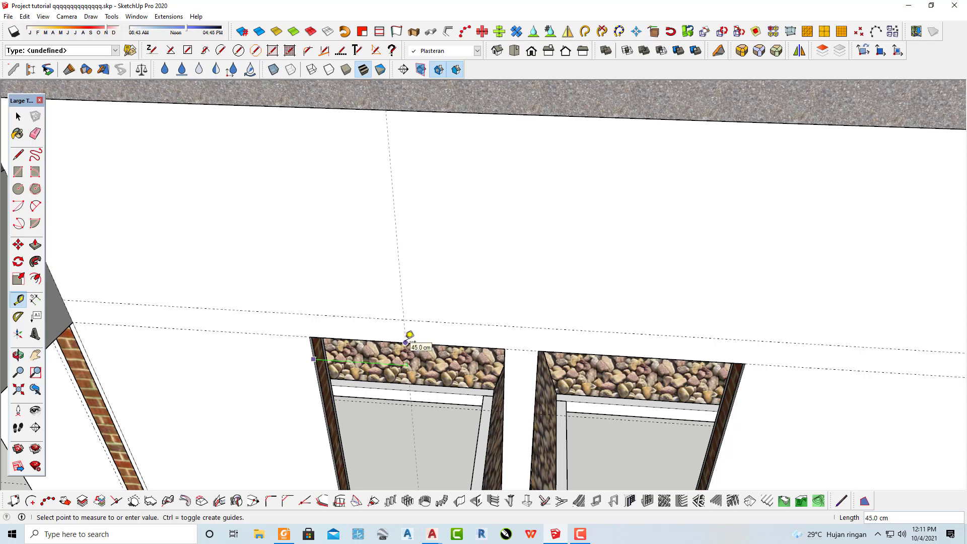
{"action": "left_click", "coordinate": [406, 342]}
{"action": "left_click", "coordinate": [417, 320]}
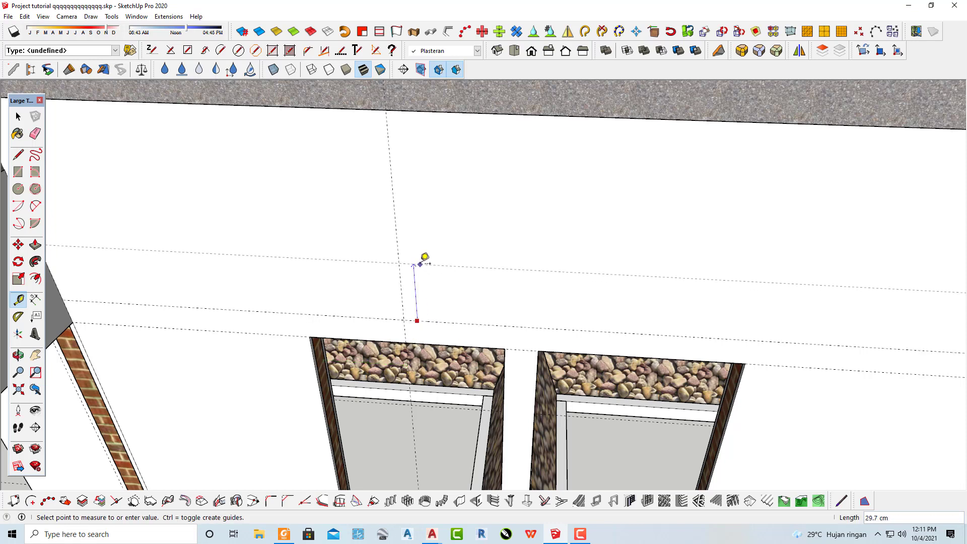
{"action": "key", "text": "Return"}
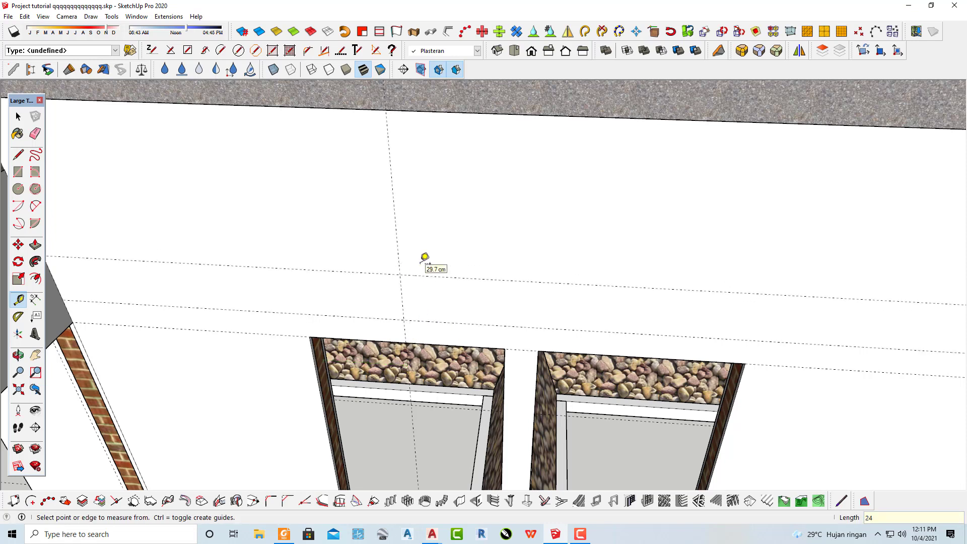
{"action": "left_click", "coordinate": [402, 300]}
{"action": "key", "text": "Return"}
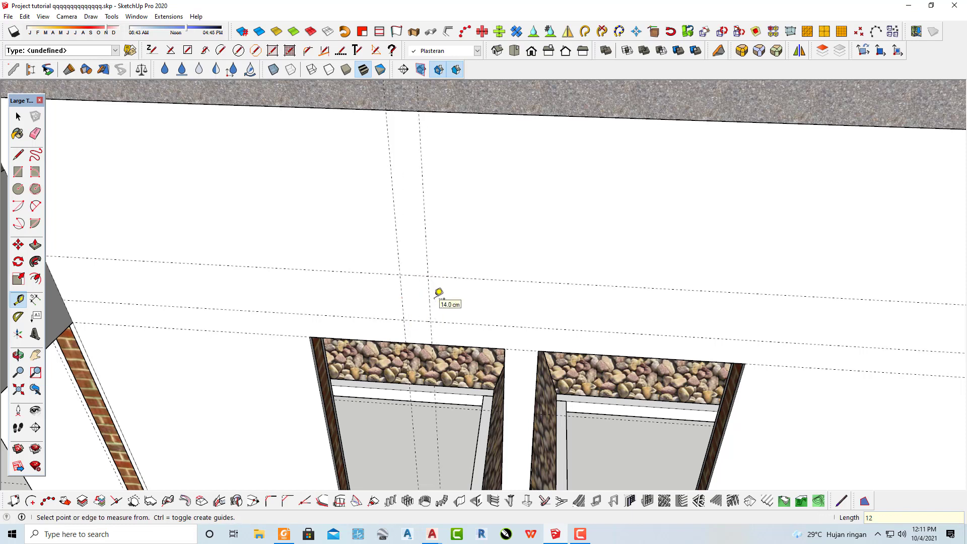
{"action": "left_click", "coordinate": [401, 295]}
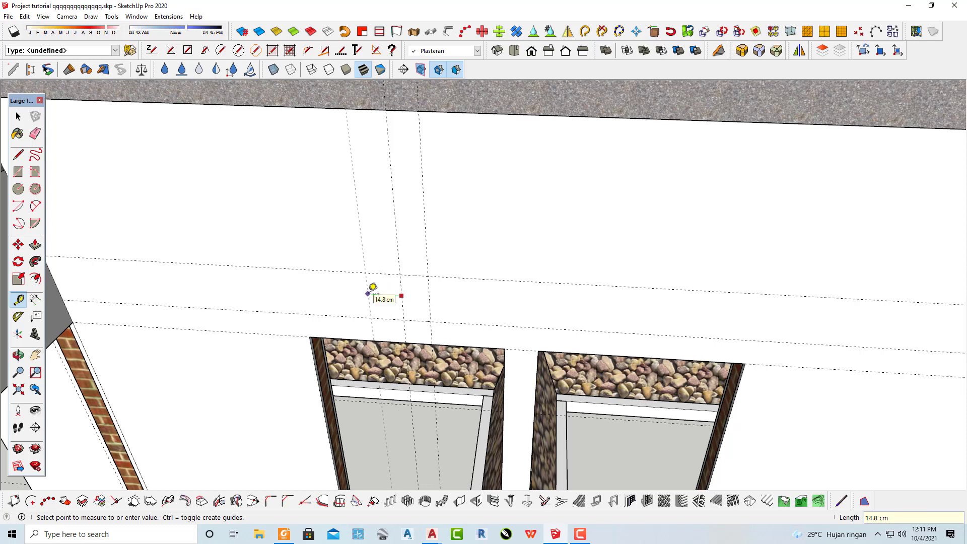
{"action": "left_click", "coordinate": [372, 287]}
Copy the vent guides 105 cm across to mark the right doorway.
{"action": "key", "text": "space"}
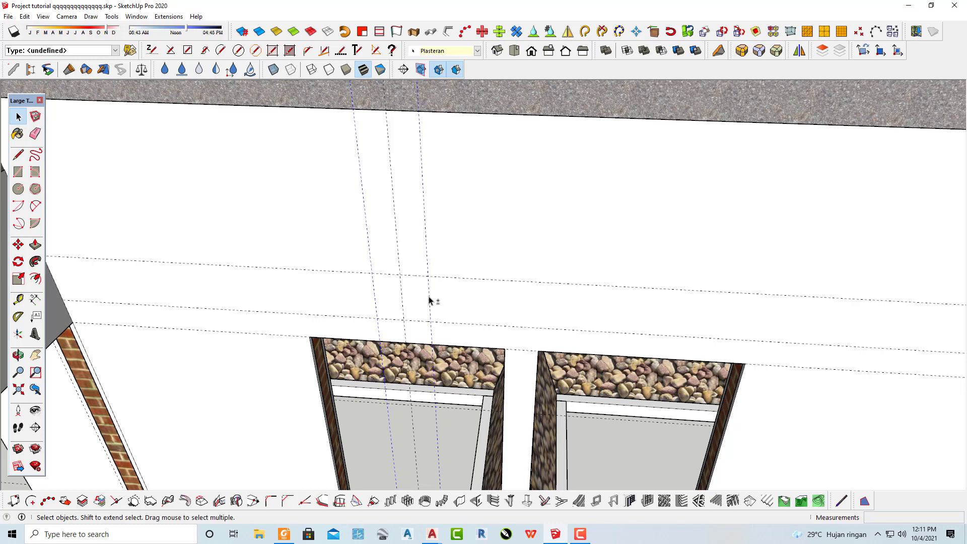
{"action": "key", "text": "m"}
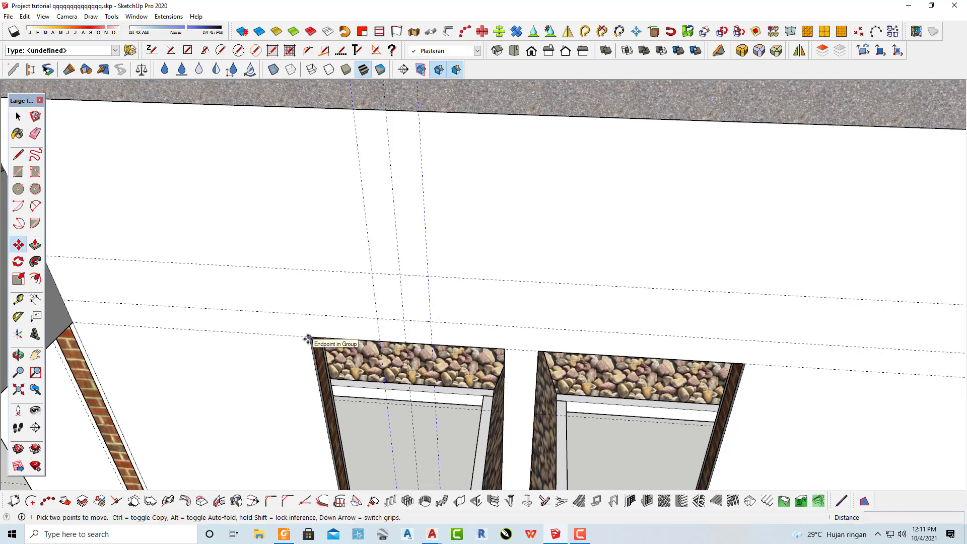
{"action": "left_click", "coordinate": [307, 338]}
{"action": "key", "text": "ctrl"}
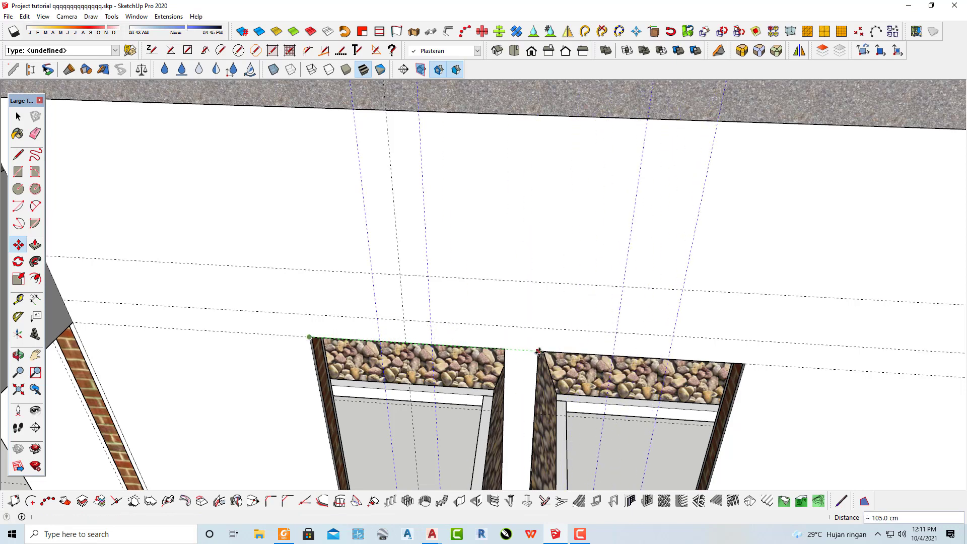
{"action": "left_click", "coordinate": [538, 351]}
{"action": "scroll", "coordinate": [526, 370], "scroll_direction": "down", "scroll_amount": 2}
{"action": "scroll", "coordinate": [526, 370], "scroll_direction": "down", "scroll_amount": 2}
{"action": "key", "text": "space"}
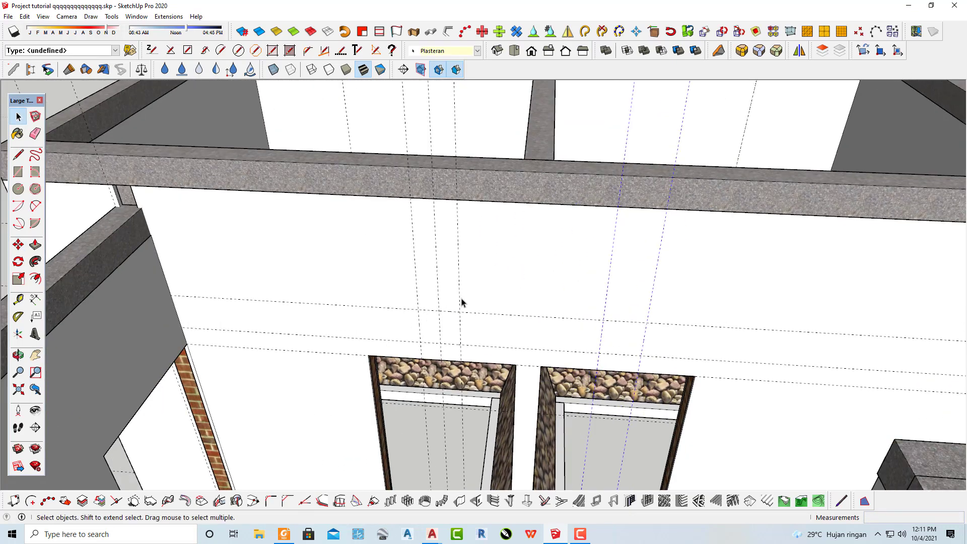
{"action": "scroll", "coordinate": [461, 301], "scroll_direction": "up", "scroll_amount": 2}
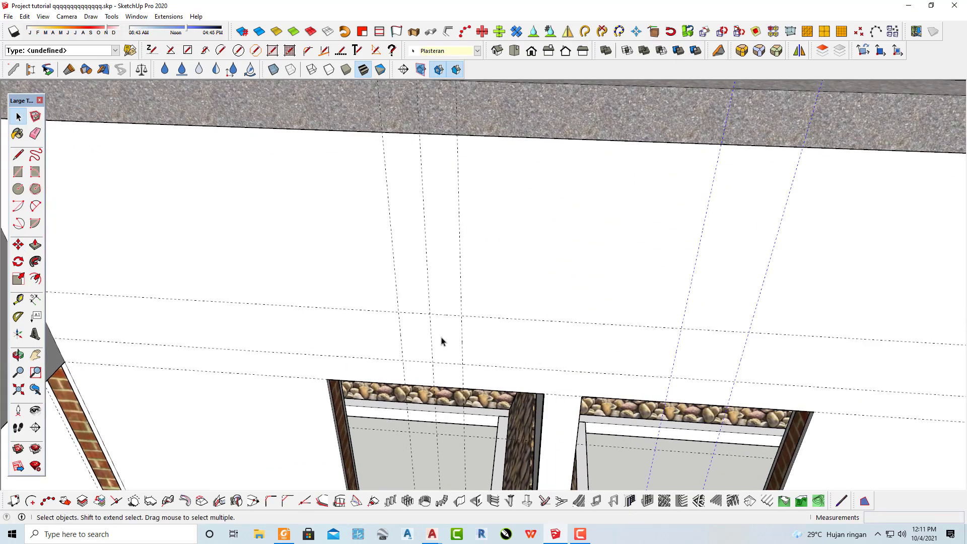
Set the 1001bit wall opening to 24 × 24 cm and cut it at the left guide square.
{"action": "left_click", "coordinate": [475, 500]}
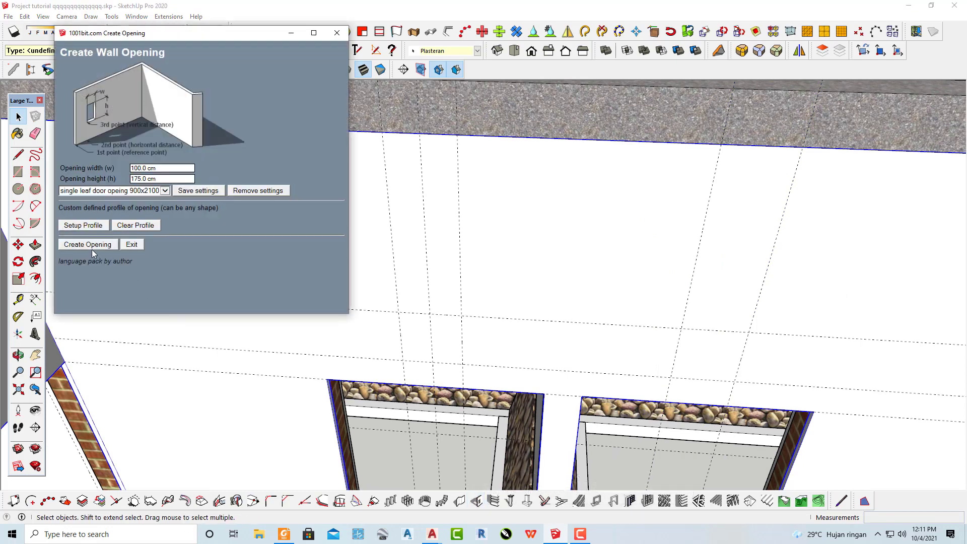
{"action": "left_click", "coordinate": [92, 252]}
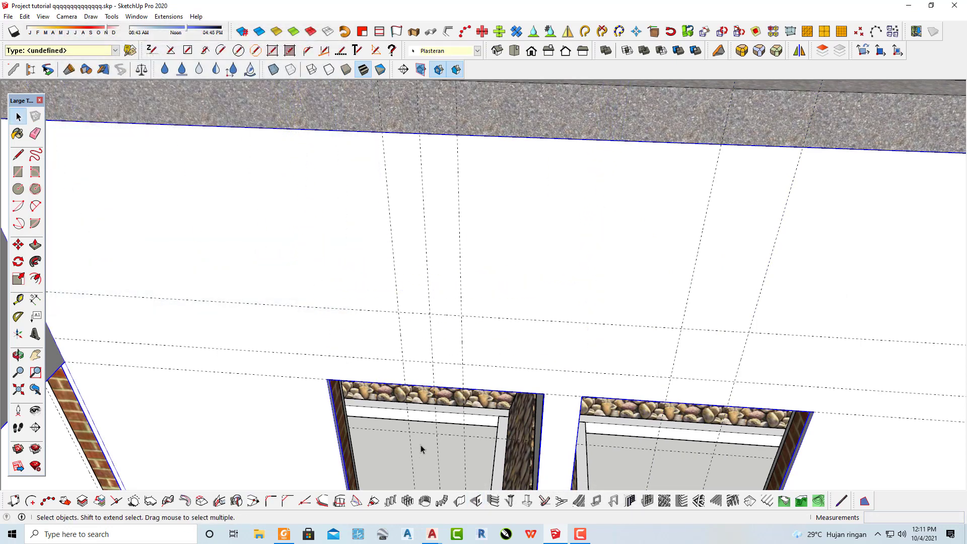
{"action": "left_click", "coordinate": [476, 500]}
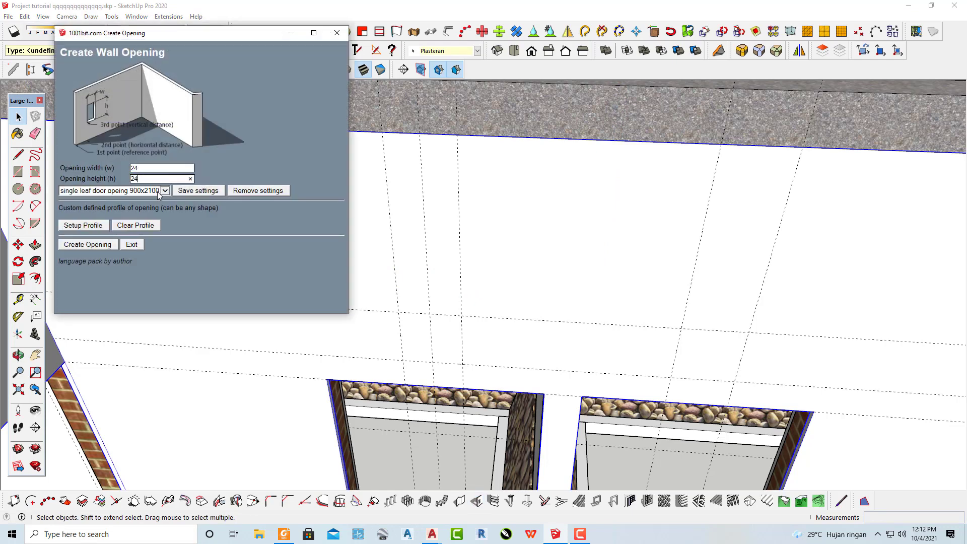
{"action": "left_click", "coordinate": [109, 247]}
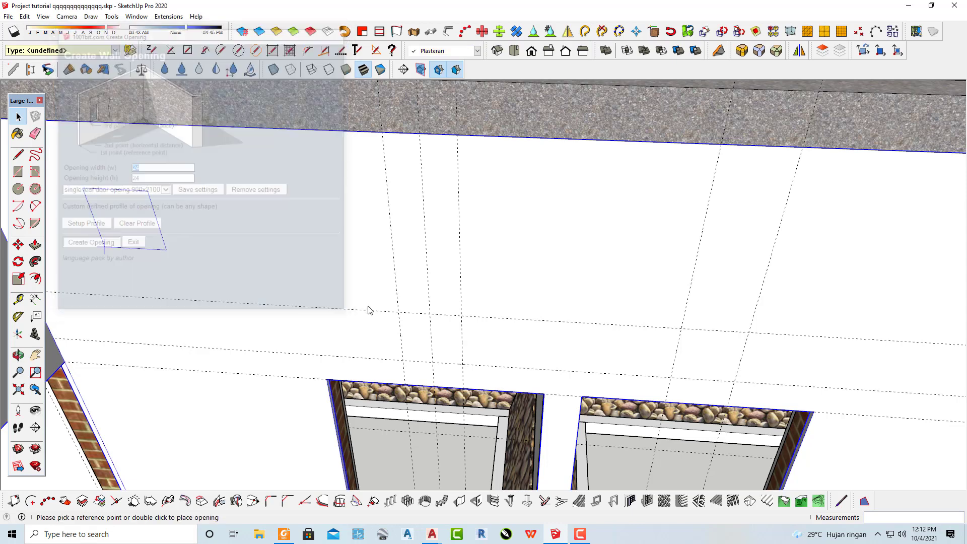
{"action": "double_click", "coordinate": [403, 361]}
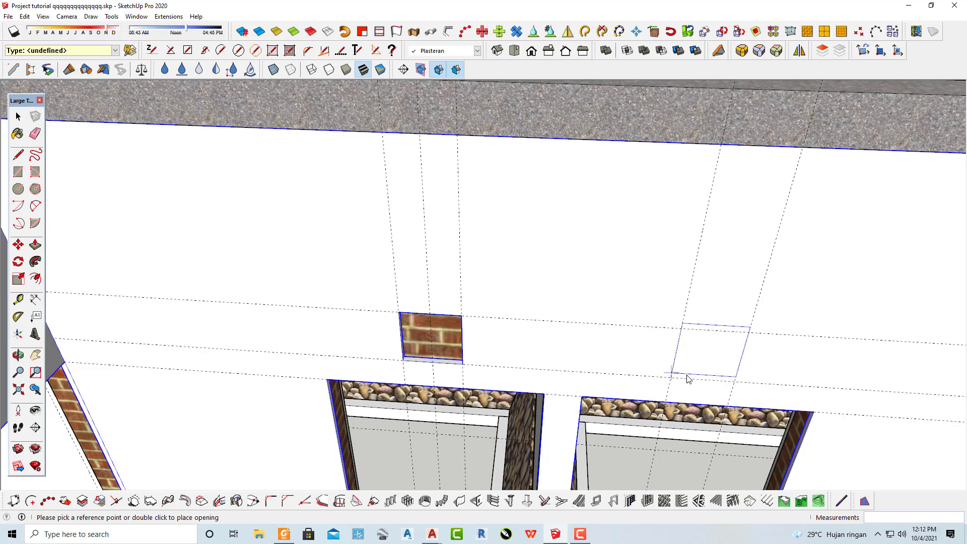
Place further vent openings at the right and left guide squares and check them from the side.
{"action": "scroll", "coordinate": [675, 380], "scroll_direction": "up", "scroll_amount": 2}
{"action": "scroll", "coordinate": [663, 383], "scroll_direction": "up", "scroll_amount": 2}
{"action": "double_click", "coordinate": [662, 383]}
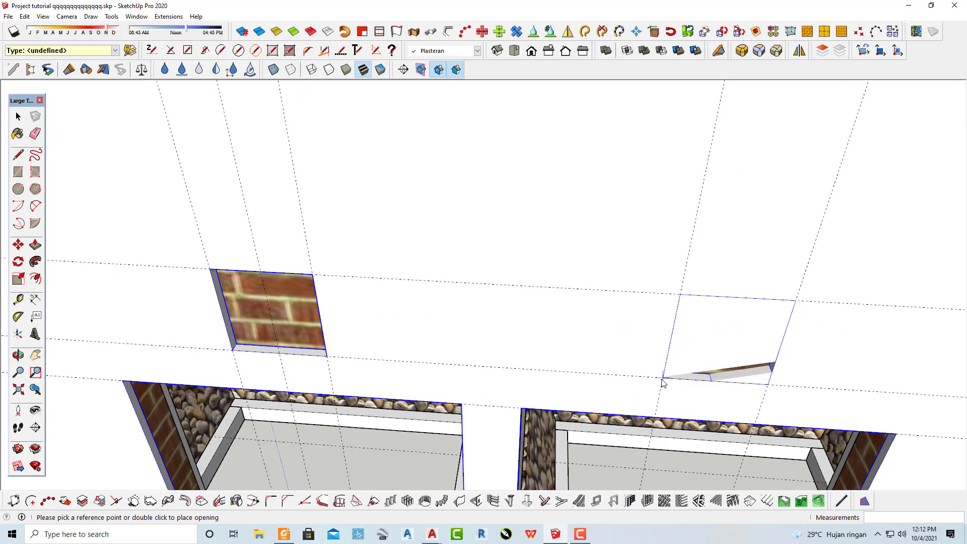
{"action": "scroll", "coordinate": [280, 335], "scroll_direction": "up", "scroll_amount": 1}
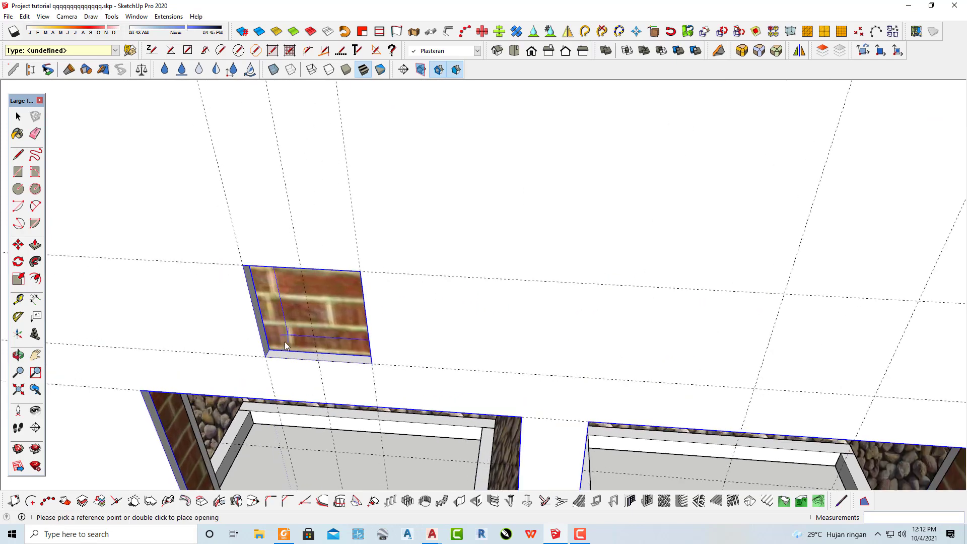
{"action": "scroll", "coordinate": [267, 351], "scroll_direction": "up", "scroll_amount": 1}
{"action": "double_click", "coordinate": [266, 353]}
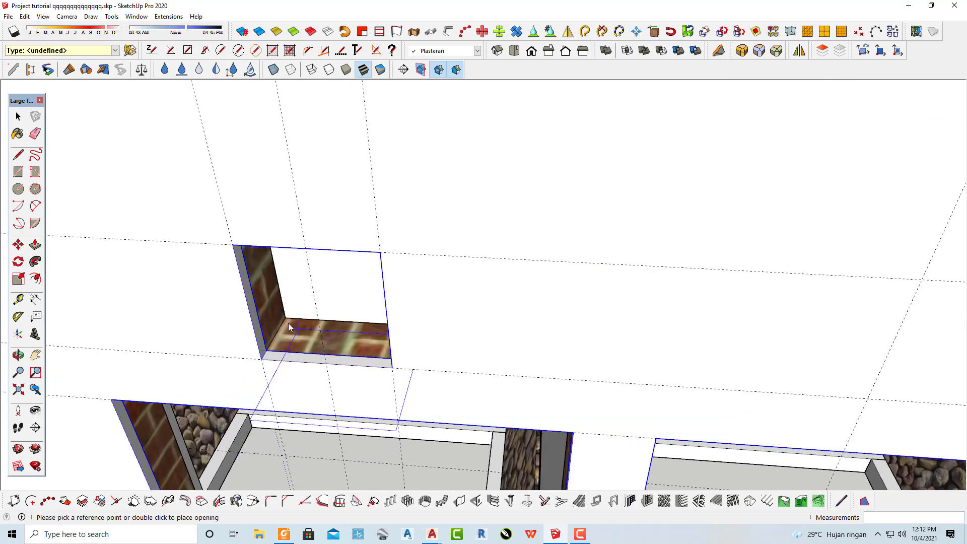
{"action": "scroll", "coordinate": [534, 289], "scroll_direction": "down", "scroll_amount": 1}
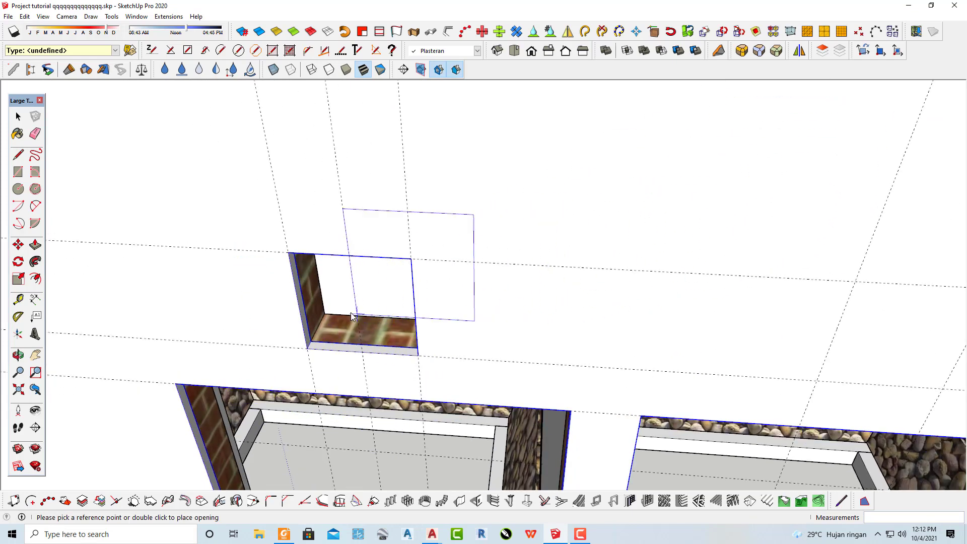
{"action": "middle_click_drag", "start_coordinate": [327, 314], "coordinate": [608, 325]}
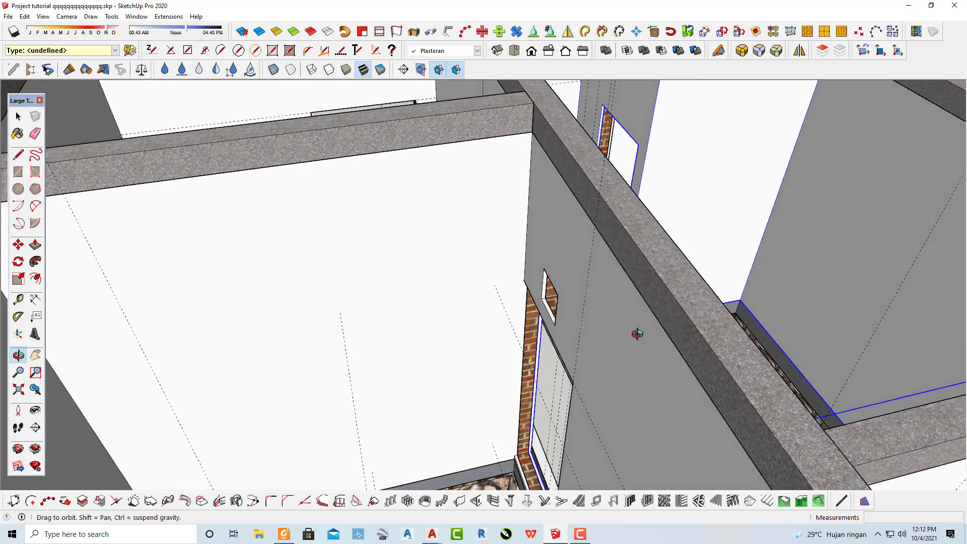
{"action": "scroll", "coordinate": [608, 325], "scroll_direction": "up", "scroll_amount": 1}
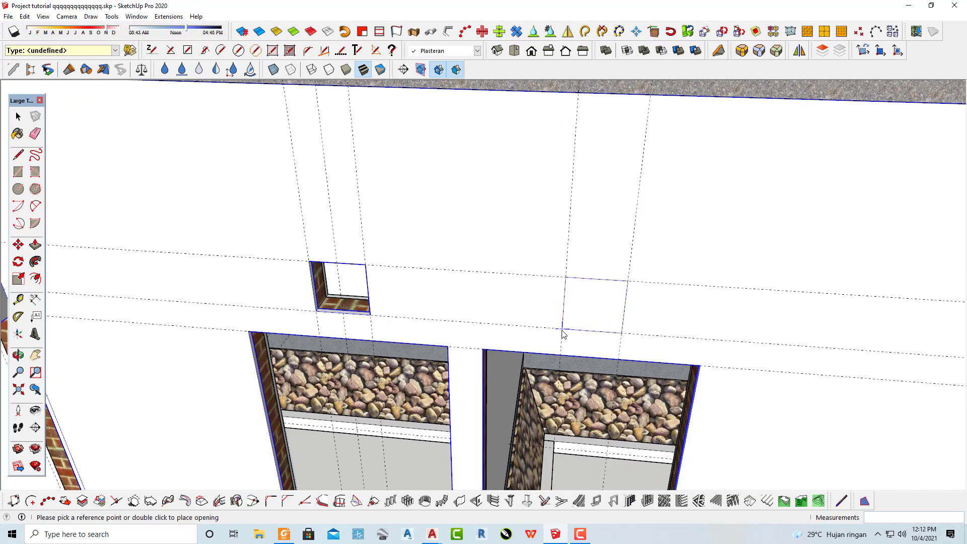
Delete the outer wall face around the right vent.
{"action": "key", "text": "space"}
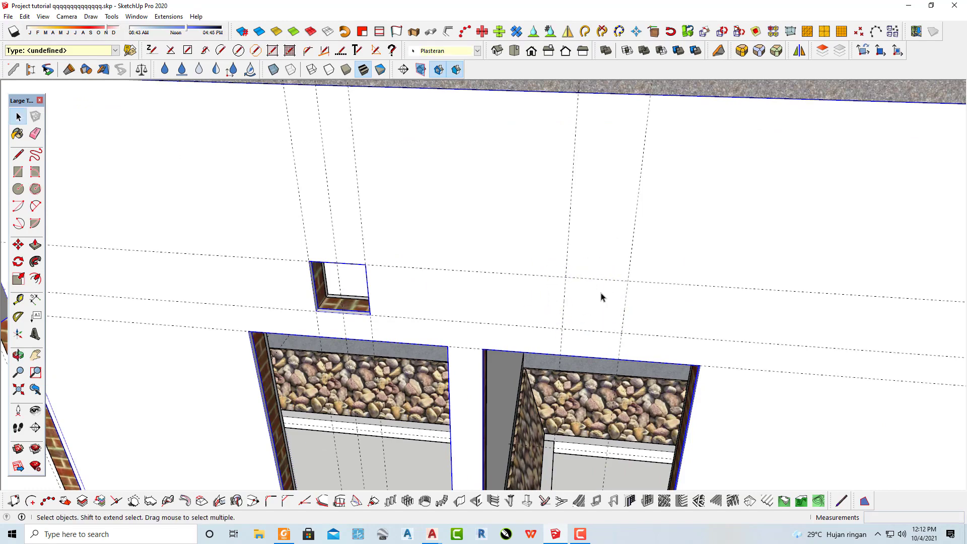
{"action": "middle_click_drag", "start_coordinate": [603, 302], "coordinate": [527, 304]}
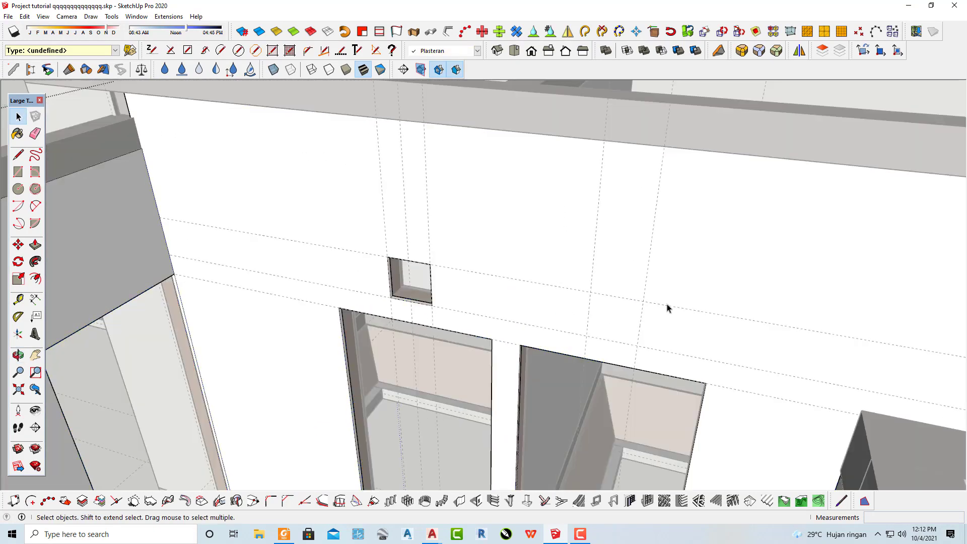
{"action": "scroll", "coordinate": [656, 330], "scroll_direction": "up", "scroll_amount": 2}
{"action": "left_click", "coordinate": [655, 329]}
{"action": "scroll", "coordinate": [652, 329], "scroll_direction": "down", "scroll_amount": 2}
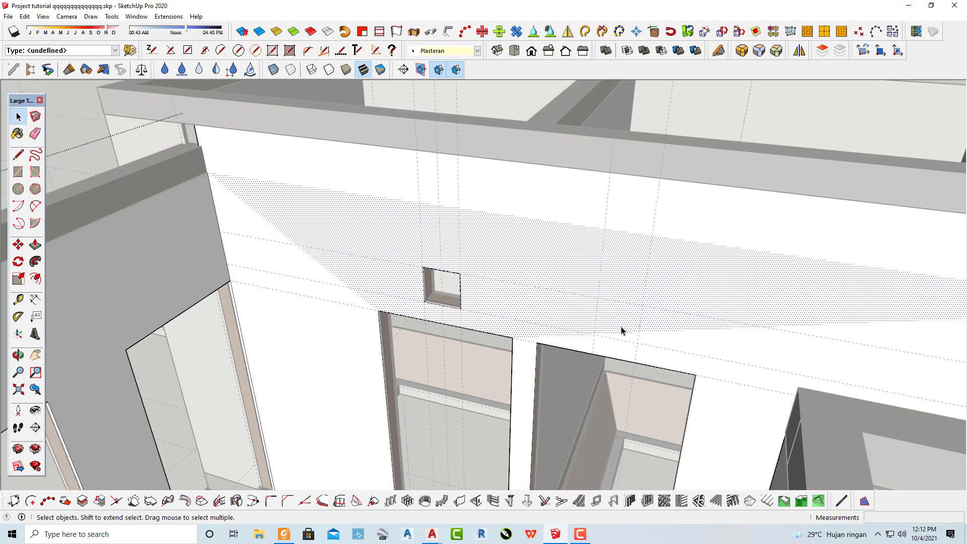
{"action": "key", "text": "Delete"}
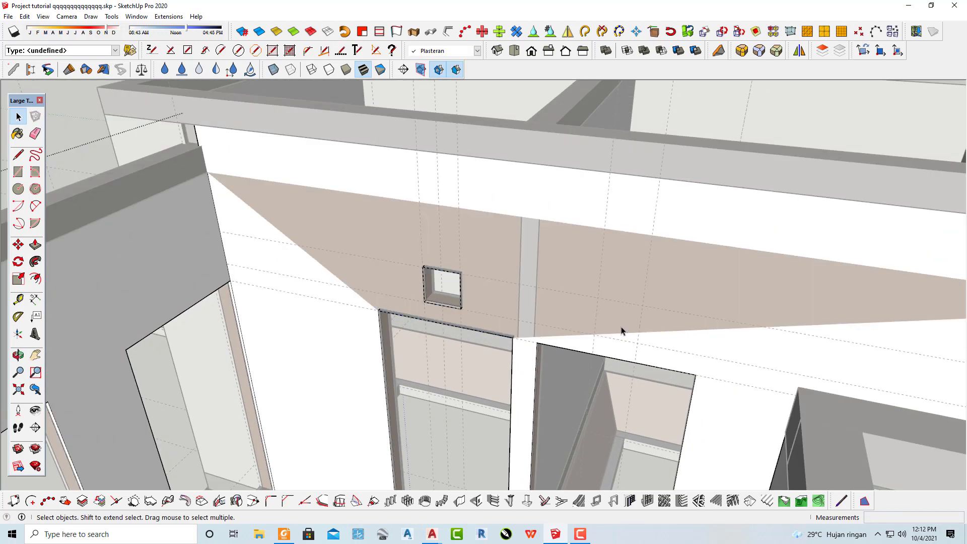
{"action": "scroll", "coordinate": [621, 346], "scroll_direction": "up", "scroll_amount": 2}
Draw a vent rectangle between the guide intersections and push it 2.5 cm into the plaster.
{"action": "key", "text": "r"}
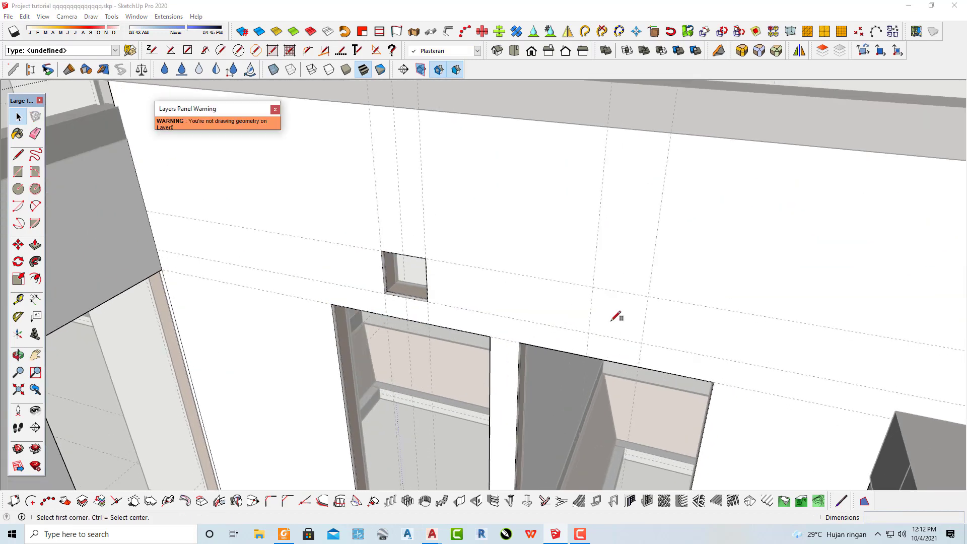
{"action": "left_click", "coordinate": [592, 287]}
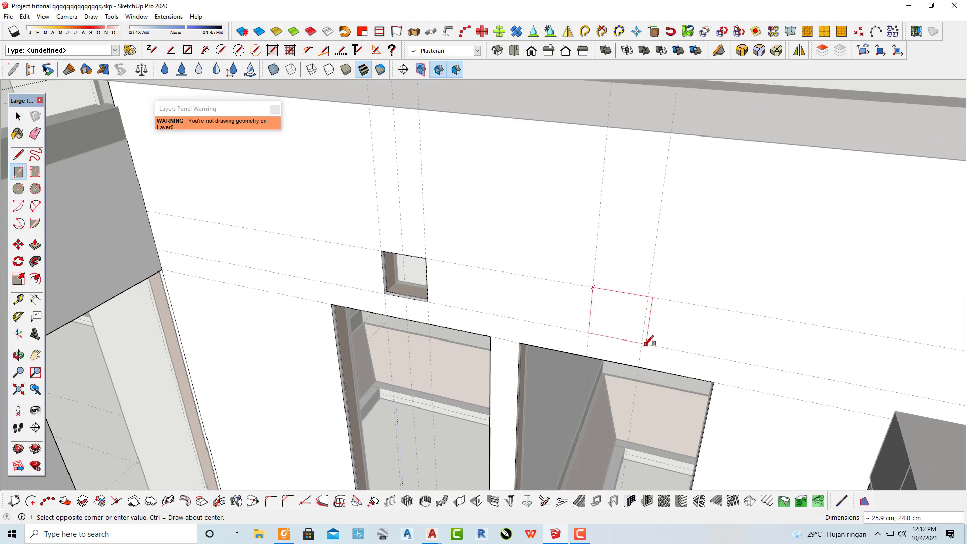
{"action": "left_click", "coordinate": [641, 343]}
{"action": "key", "text": "space"}
{"action": "scroll", "coordinate": [615, 336], "scroll_direction": "up", "scroll_amount": 1}
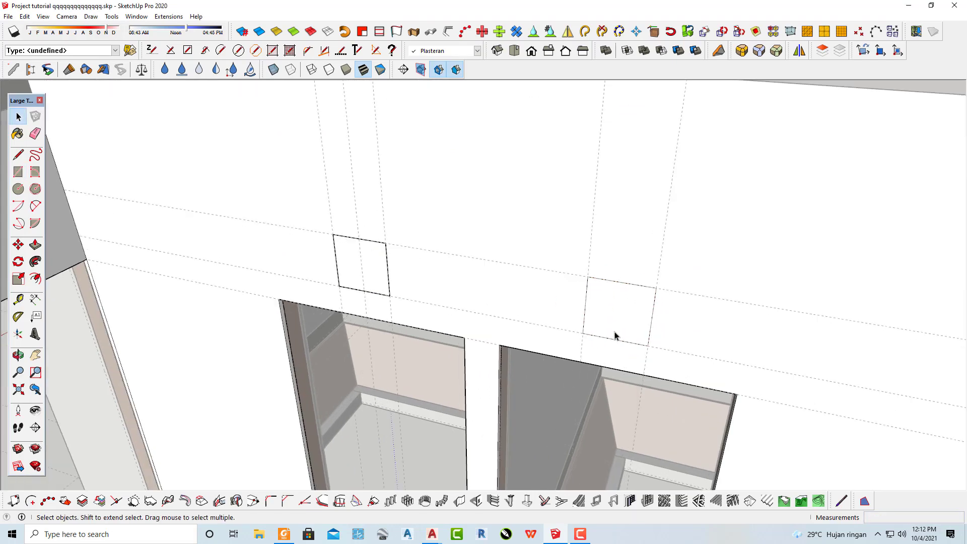
{"action": "key", "text": "p"}
{"action": "scroll", "coordinate": [612, 328], "scroll_direction": "up", "scroll_amount": 1}
{"action": "left_click", "coordinate": [606, 323]}
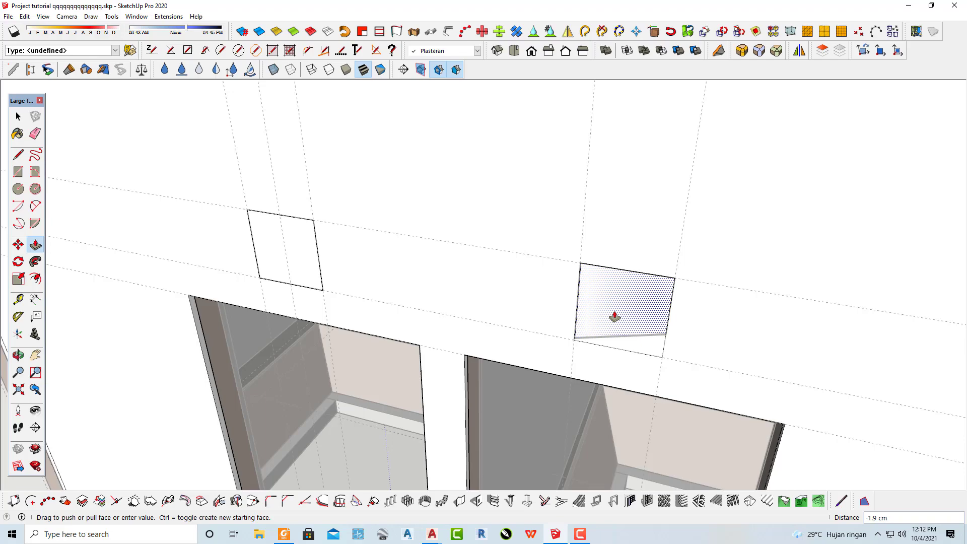
{"action": "left_click", "coordinate": [637, 308]}
Delete the wall face to open up the left vent.
{"action": "scroll", "coordinate": [270, 276], "scroll_direction": "up", "scroll_amount": 1}
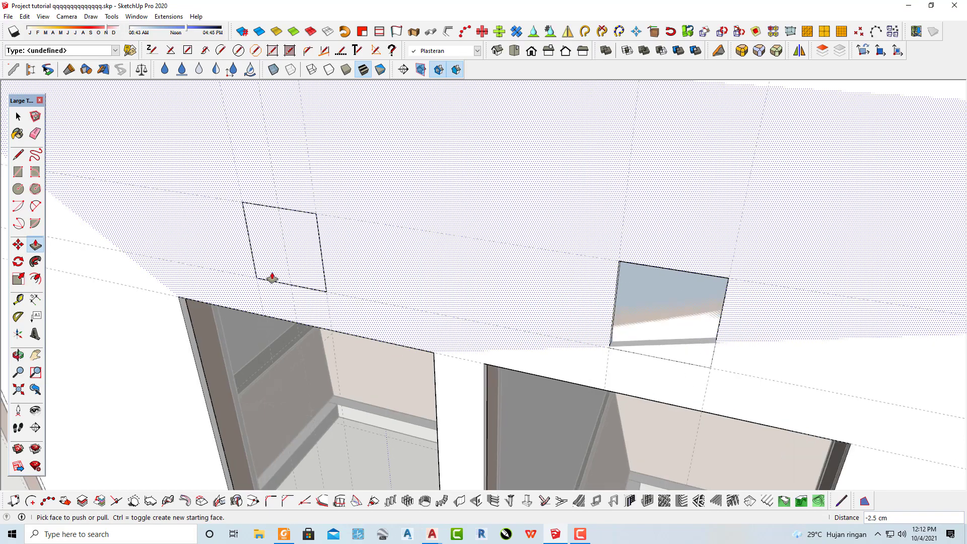
{"action": "scroll", "coordinate": [280, 270], "scroll_direction": "up", "scroll_amount": 1}
{"action": "key", "text": "space"}
{"action": "left_click", "coordinate": [296, 266]}
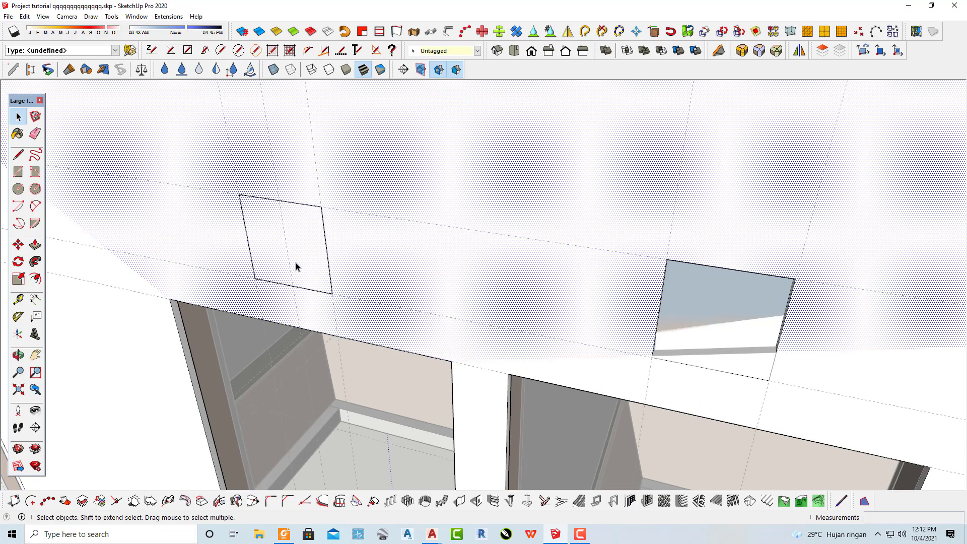
{"action": "key", "text": "Delete"}
{"action": "scroll", "coordinate": [312, 267], "scroll_direction": "down", "scroll_amount": 2}
Orbit over the whole building from above, selecting then clearing the central wall group.
{"action": "scroll", "coordinate": [428, 292], "scroll_direction": "down", "scroll_amount": 2}
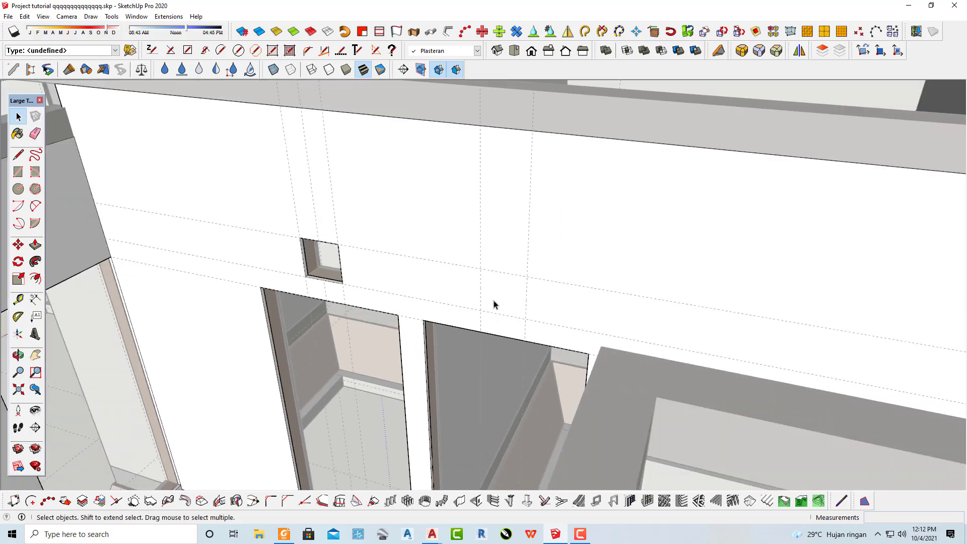
{"action": "scroll", "coordinate": [478, 297], "scroll_direction": "down", "scroll_amount": 3}
{"action": "mouse_move", "coordinate": [173, 182]}
{"action": "middle_mouse_down"}
{"action": "mouse_move", "coordinate": [345, 243]}
{"action": "mouse_move", "coordinate": [559, 237]}
{"action": "mouse_move", "coordinate": [524, 240]}
{"action": "mouse_move", "coordinate": [512, 261]}
{"action": "middle_mouse_up"}
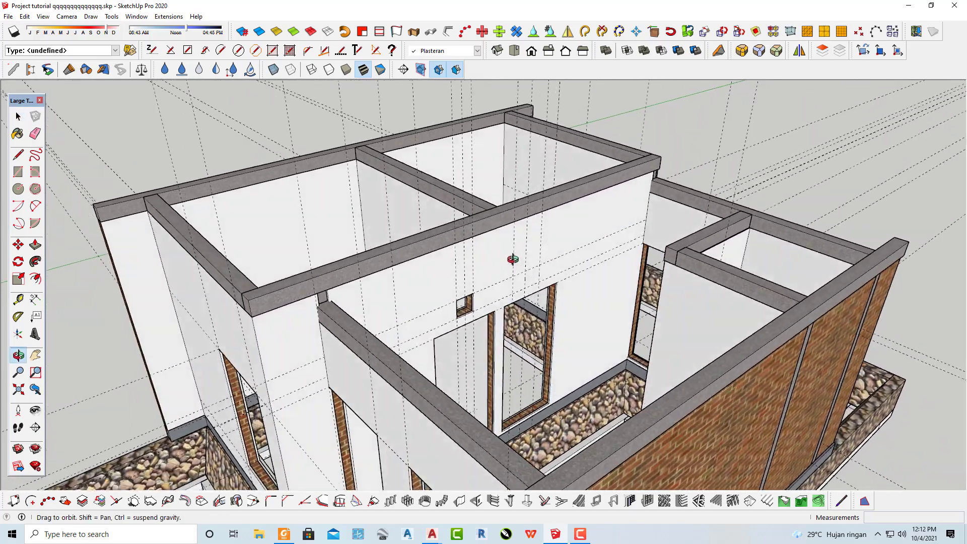
{"action": "scroll", "coordinate": [482, 261], "scroll_direction": "up", "scroll_amount": 3}
{"action": "left_click", "coordinate": [482, 261]}
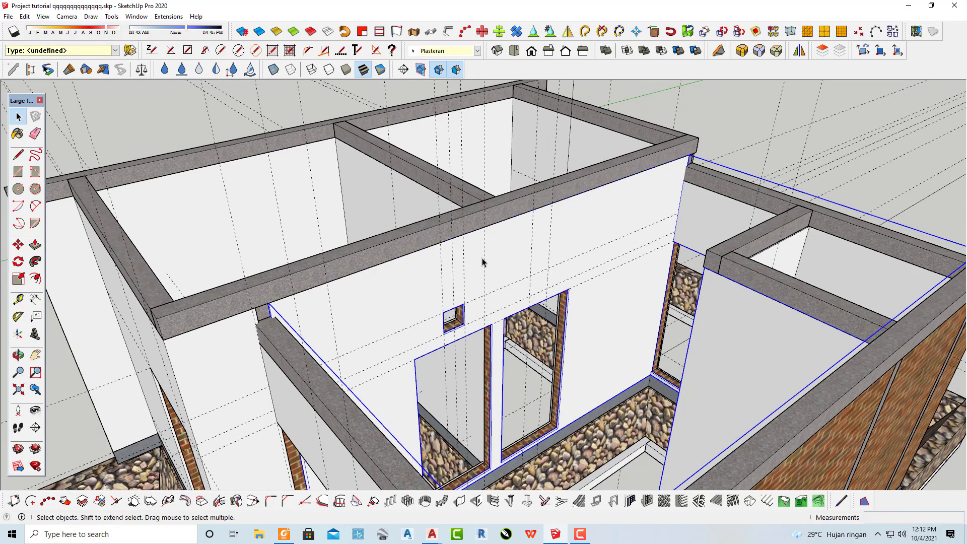
{"action": "scroll", "coordinate": [481, 261], "scroll_direction": "down", "scroll_amount": 3}
{"action": "scroll", "coordinate": [655, 202], "scroll_direction": "down", "scroll_amount": 1}
{"action": "left_click", "coordinate": [750, 177]}
Inspect the front corner, brick side and inner wall openings up close, then open the Window menu.
{"action": "mouse_move", "coordinate": [751, 176]}
{"action": "middle_mouse_down"}
{"action": "mouse_move", "coordinate": [176, 291]}
{"action": "mouse_move", "coordinate": [490, 177]}
{"action": "mouse_move", "coordinate": [730, 213]}
{"action": "mouse_move", "coordinate": [753, 250]}
{"action": "mouse_move", "coordinate": [641, 294]}
{"action": "mouse_move", "coordinate": [608, 227]}
{"action": "middle_mouse_up"}
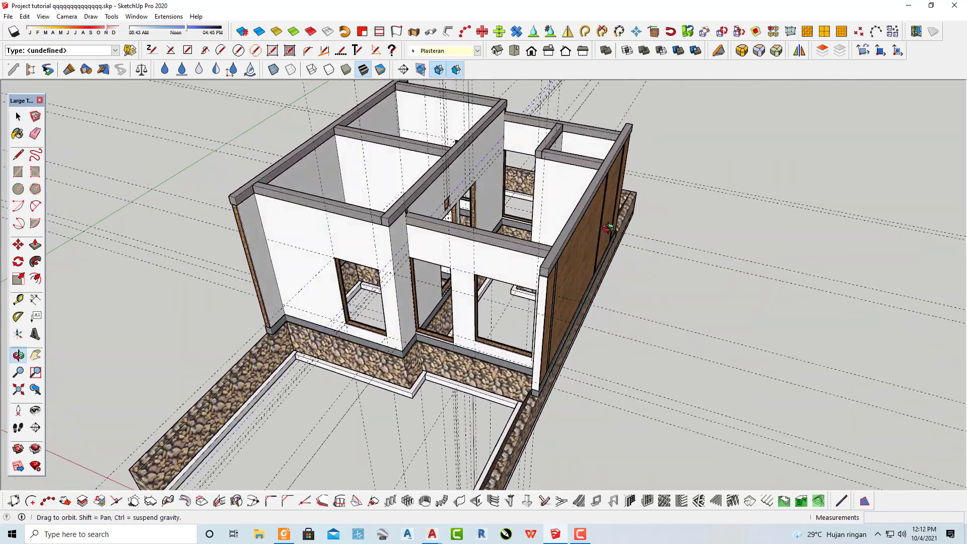
{"action": "scroll", "coordinate": [529, 214], "scroll_direction": "up", "scroll_amount": 2}
{"action": "scroll", "coordinate": [453, 202], "scroll_direction": "up", "scroll_amount": 3}
{"action": "scroll", "coordinate": [381, 188], "scroll_direction": "up", "scroll_amount": 3}
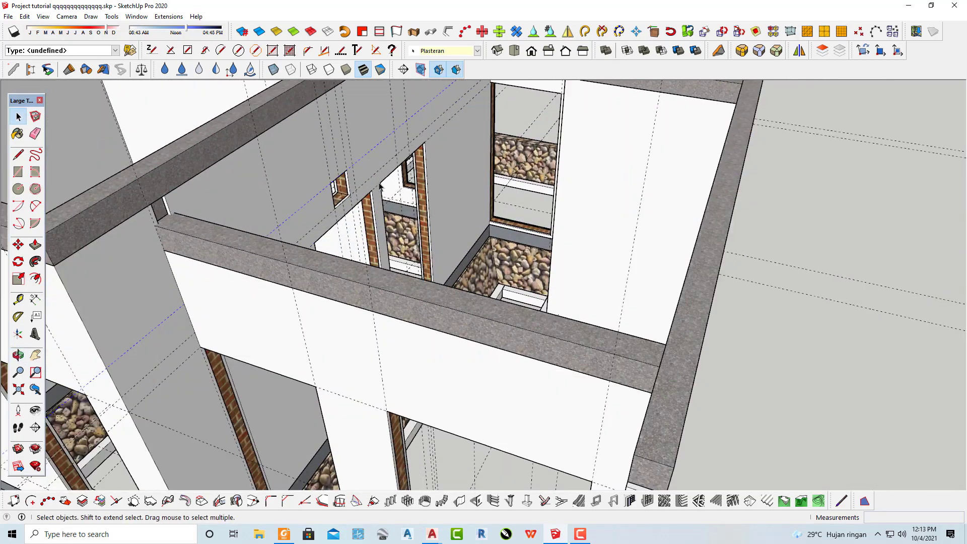
{"action": "scroll", "coordinate": [380, 186], "scroll_direction": "down", "scroll_amount": 2}
{"action": "scroll", "coordinate": [381, 174], "scroll_direction": "down", "scroll_amount": 2}
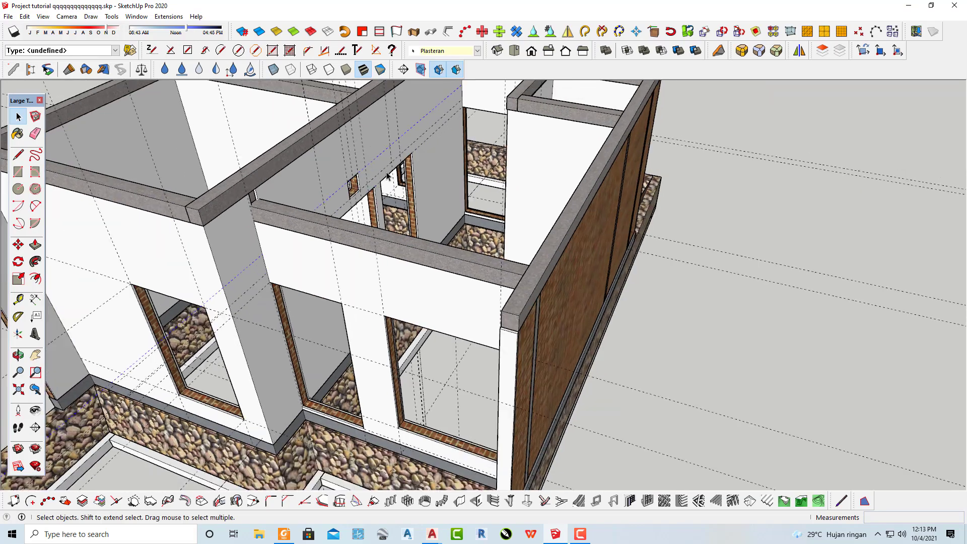
{"action": "middle_click_drag", "start_coordinate": [380, 174], "coordinate": [337, 190]}
{"action": "scroll", "coordinate": [363, 166], "scroll_direction": "up", "scroll_amount": 1}
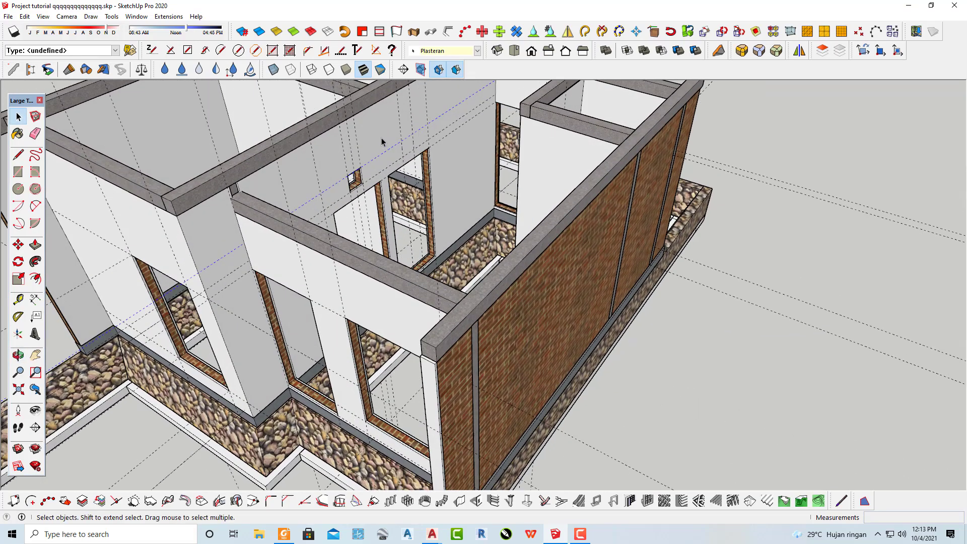
{"action": "scroll", "coordinate": [384, 143], "scroll_direction": "up", "scroll_amount": 2}
{"action": "middle_click_drag", "start_coordinate": [385, 143], "coordinate": [410, 176]}
{"action": "scroll", "coordinate": [469, 277], "scroll_direction": "up", "scroll_amount": 2}
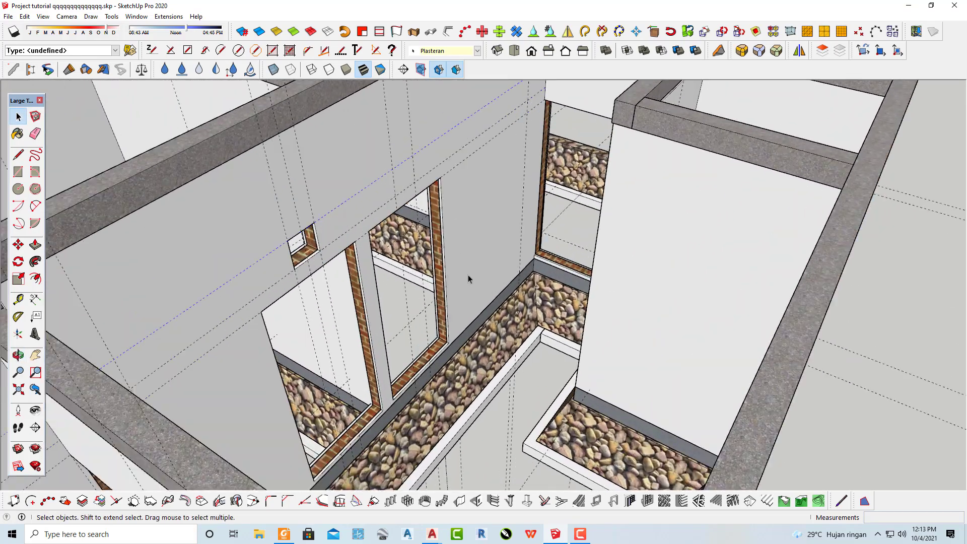
{"action": "scroll", "coordinate": [468, 277], "scroll_direction": "up", "scroll_amount": 1}
{"action": "left_click", "coordinate": [136, 17]}
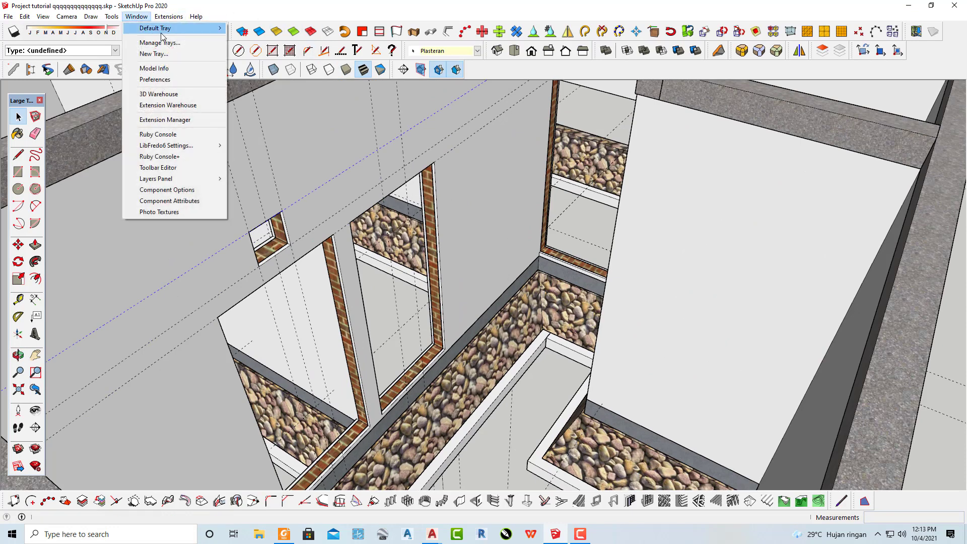
In the Default Tray's Tags panel, re-show the Plasteran walls and make Plasteran the current tag.
{"action": "mouse_move", "coordinate": [155, 28]}
{"action": "left_click", "coordinate": [257, 32]}
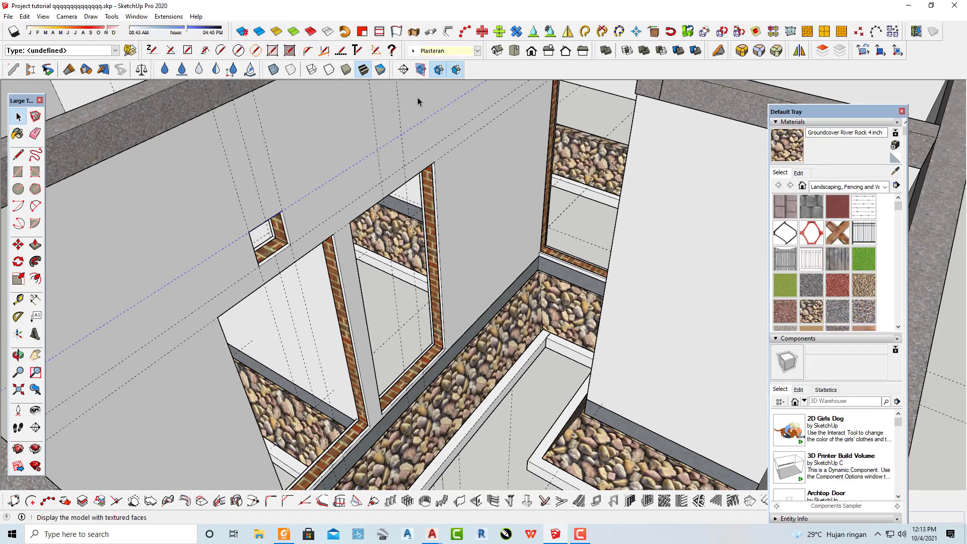
{"action": "scroll", "coordinate": [844, 395], "scroll_direction": "down", "scroll_amount": 3}
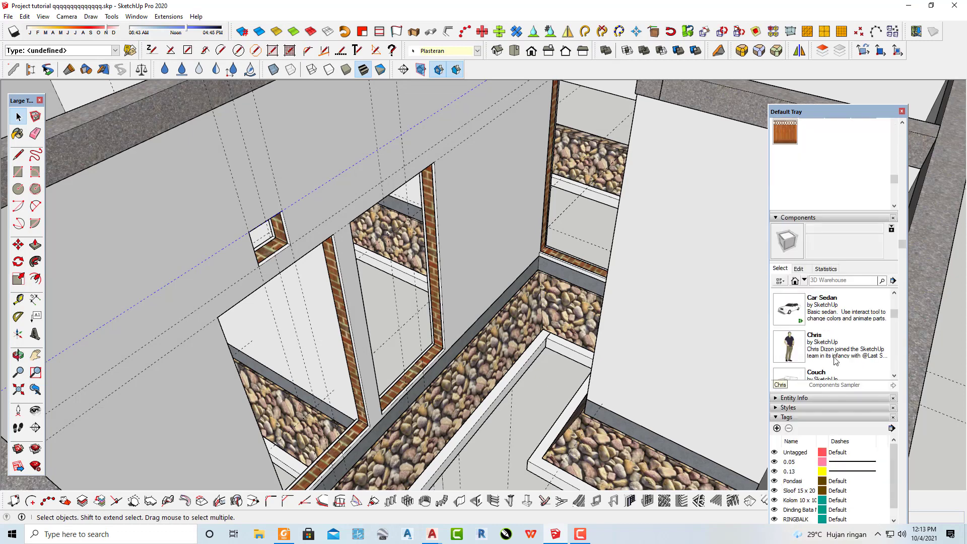
{"action": "scroll", "coordinate": [856, 399], "scroll_direction": "down", "scroll_amount": 3}
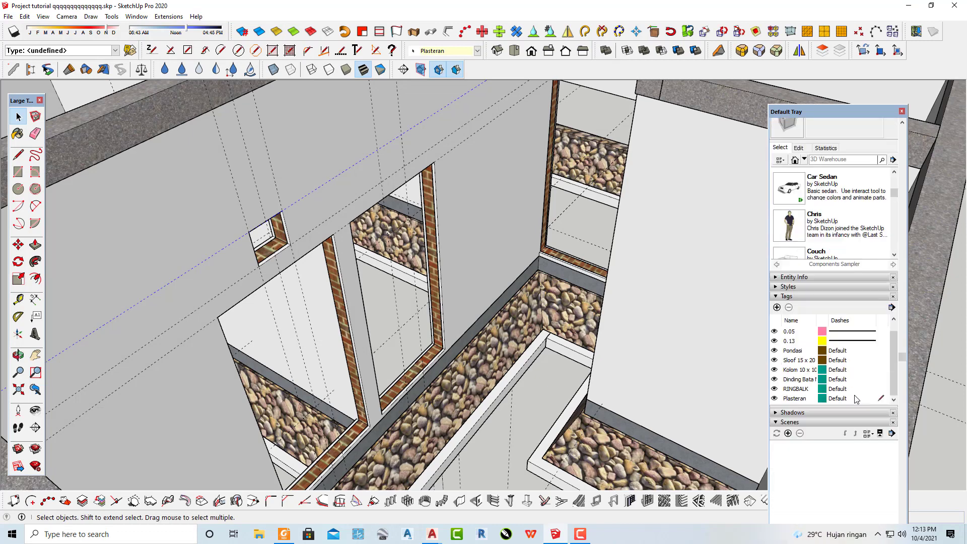
{"action": "left_click", "coordinate": [884, 379]}
{"action": "left_click", "coordinate": [865, 352]}
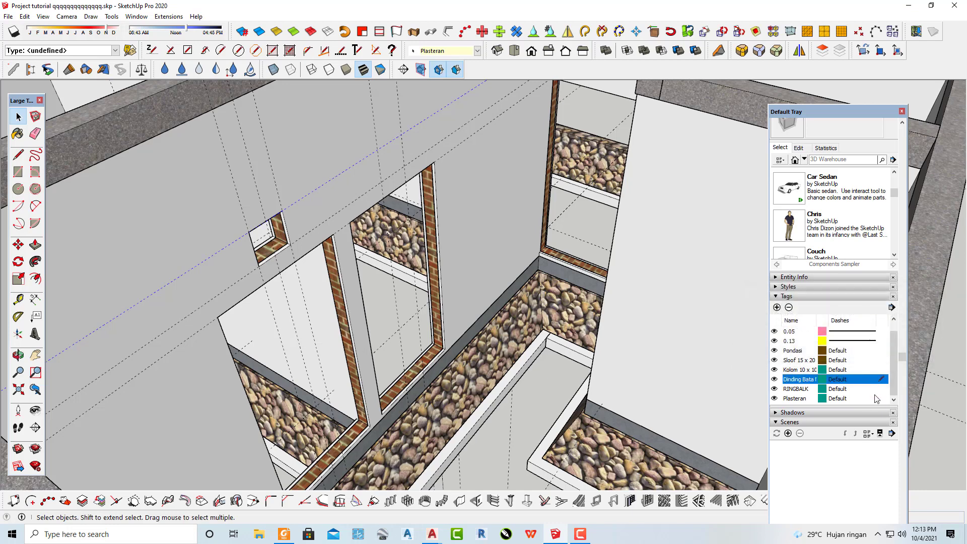
{"action": "left_click", "coordinate": [783, 399]}
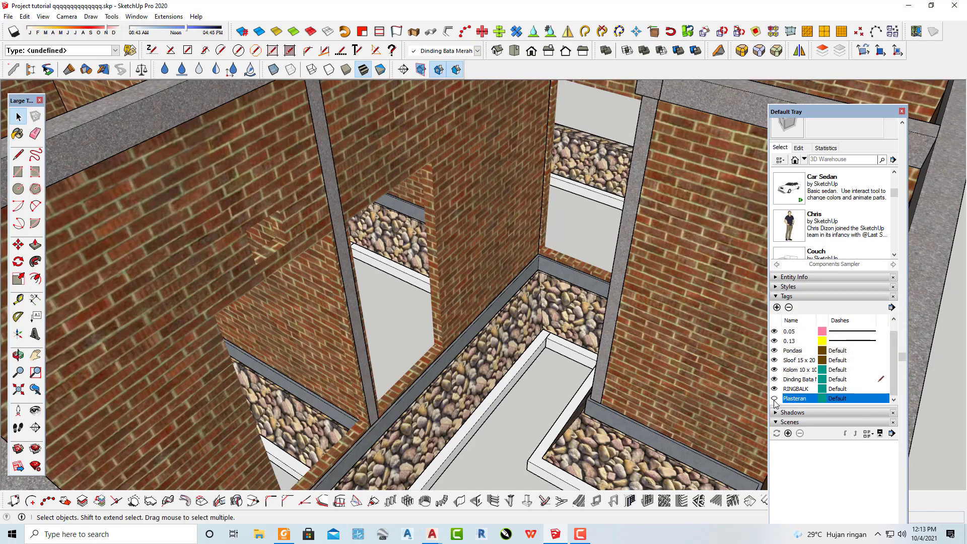
{"action": "left_click", "coordinate": [774, 399]}
{"action": "left_click", "coordinate": [886, 398]}
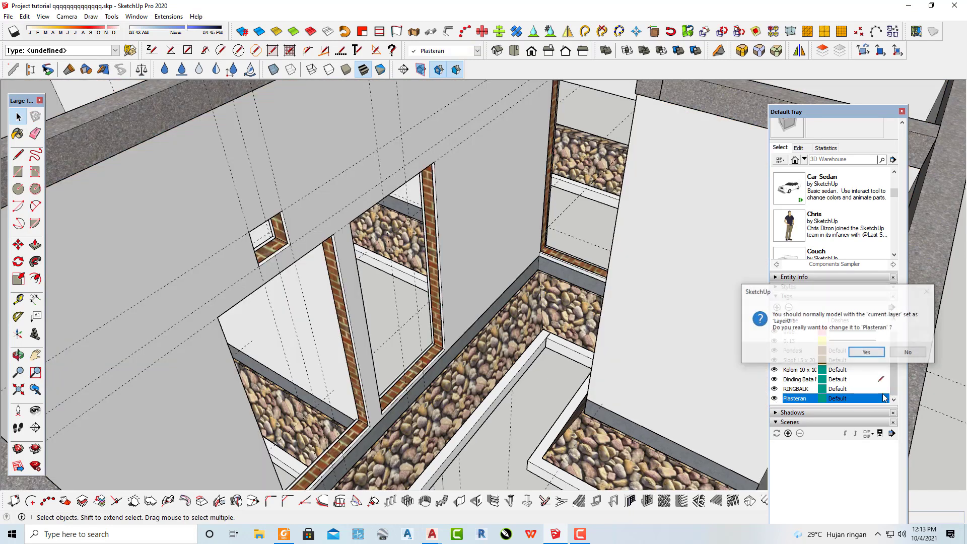
{"action": "left_click", "coordinate": [866, 352]}
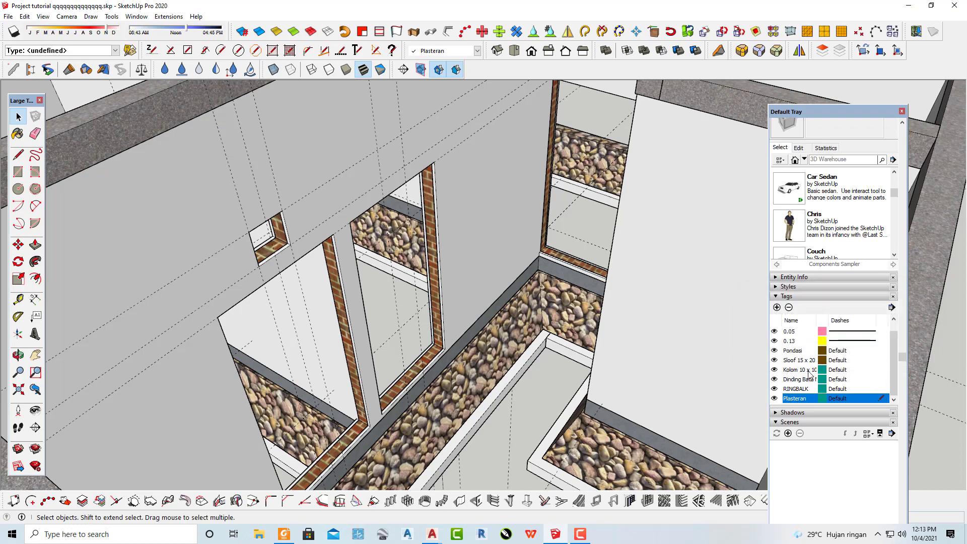
Hide the Dinding Bata brick wall tag and bring the plaster wall into view.
{"action": "left_click", "coordinate": [774, 380]}
{"action": "mouse_move", "coordinate": [383, 242]}
{"action": "middle_mouse_down"}
{"action": "mouse_move", "coordinate": [371, 292]}
{"action": "mouse_move", "coordinate": [437, 251]}
{"action": "middle_mouse_up"}
{"action": "scroll", "coordinate": [438, 252], "scroll_direction": "up", "scroll_amount": 3}
{"action": "scroll", "coordinate": [437, 250], "scroll_direction": "up", "scroll_amount": 2}
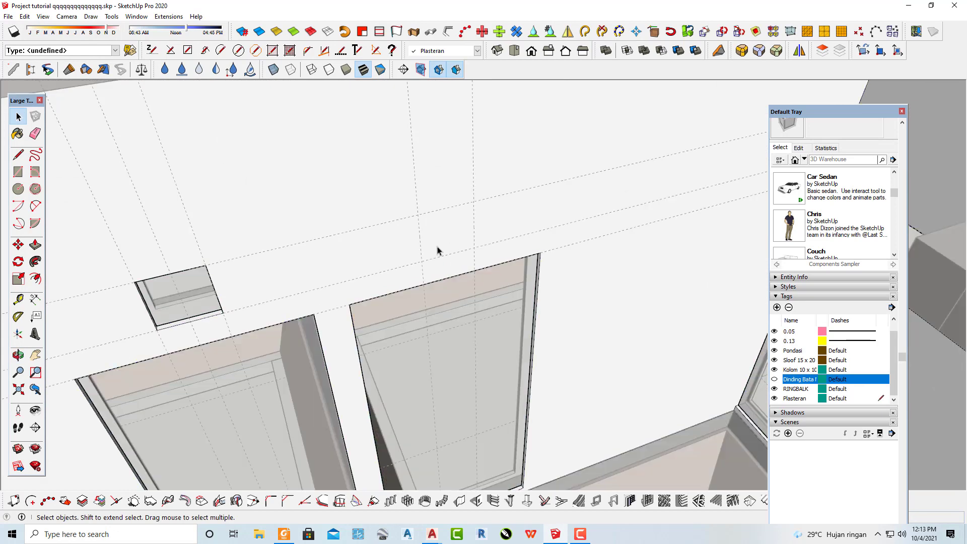
Draw a small vent rectangle on the plaster wall and push it inward.
{"action": "key", "text": "r"}
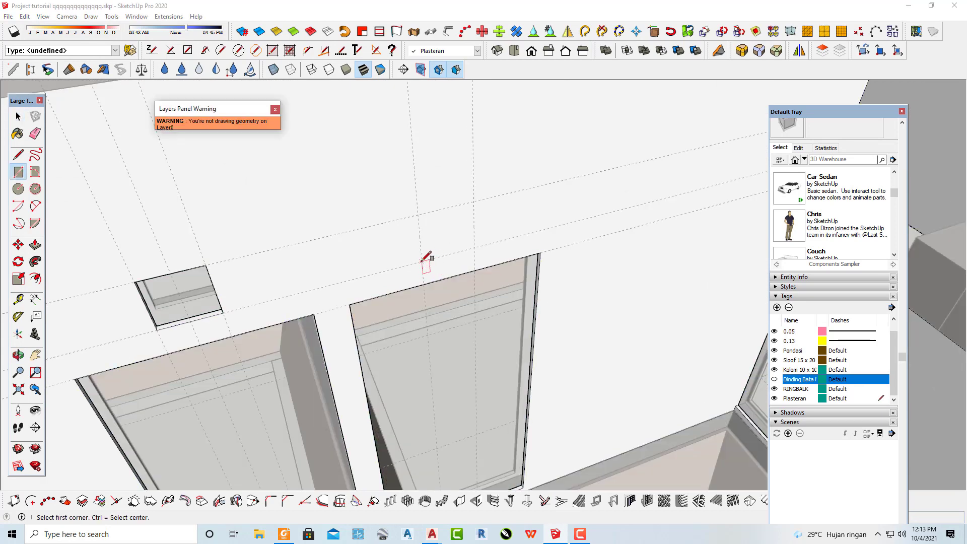
{"action": "left_click", "coordinate": [421, 262]}
{"action": "left_click", "coordinate": [474, 200]}
{"action": "key", "text": "space"}
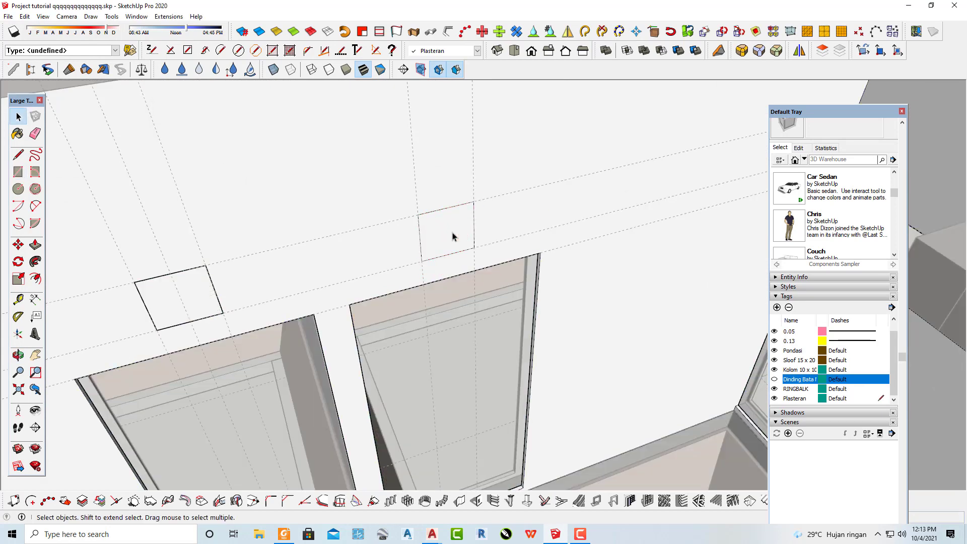
{"action": "mouse_move", "coordinate": [468, 211]}
{"action": "middle_mouse_down"}
{"action": "mouse_move", "coordinate": [377, 291]}
{"action": "mouse_move", "coordinate": [606, 276]}
{"action": "mouse_move", "coordinate": [621, 266]}
{"action": "mouse_move", "coordinate": [339, 292]}
{"action": "mouse_move", "coordinate": [403, 268]}
{"action": "middle_mouse_up"}
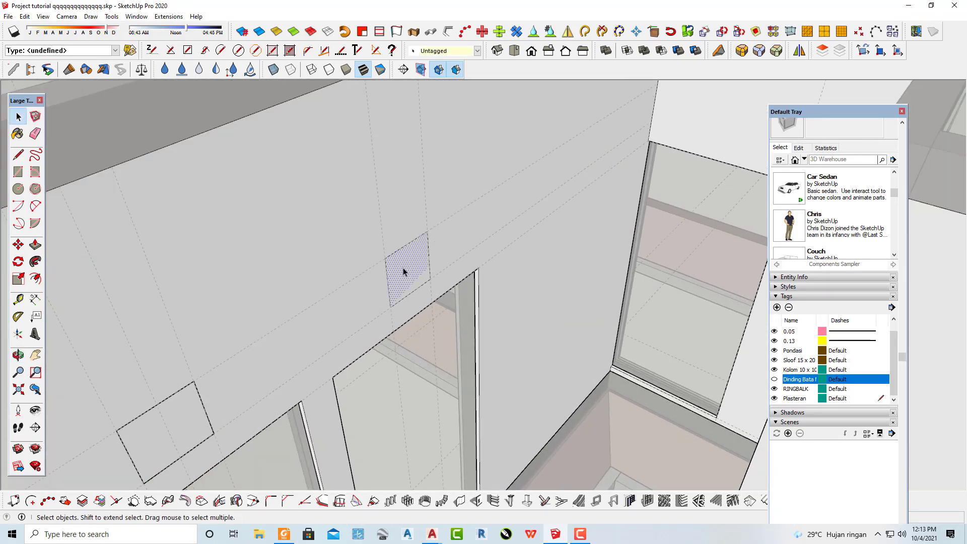
{"action": "key", "text": "p"}
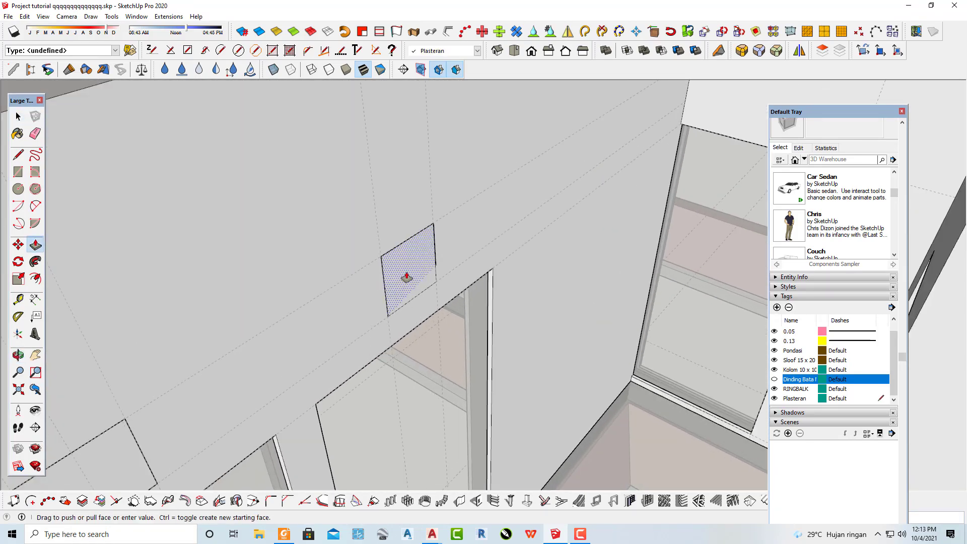
{"action": "mouse_move", "coordinate": [393, 267]}
{"action": "middle_mouse_down"}
{"action": "mouse_move", "coordinate": [201, 268]}
{"action": "mouse_move", "coordinate": [422, 233]}
{"action": "mouse_move", "coordinate": [442, 255]}
{"action": "mouse_move", "coordinate": [539, 262]}
{"action": "mouse_move", "coordinate": [512, 272]}
{"action": "middle_mouse_up"}
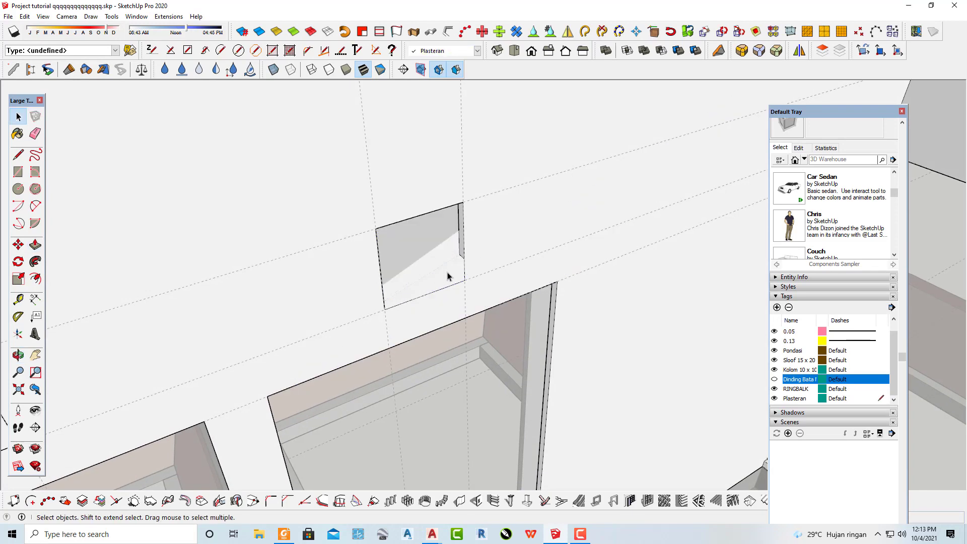
Push the vent opening's bottom face through the wall with Push/Pull.
{"action": "scroll", "coordinate": [448, 283], "scroll_direction": "up", "scroll_amount": 2}
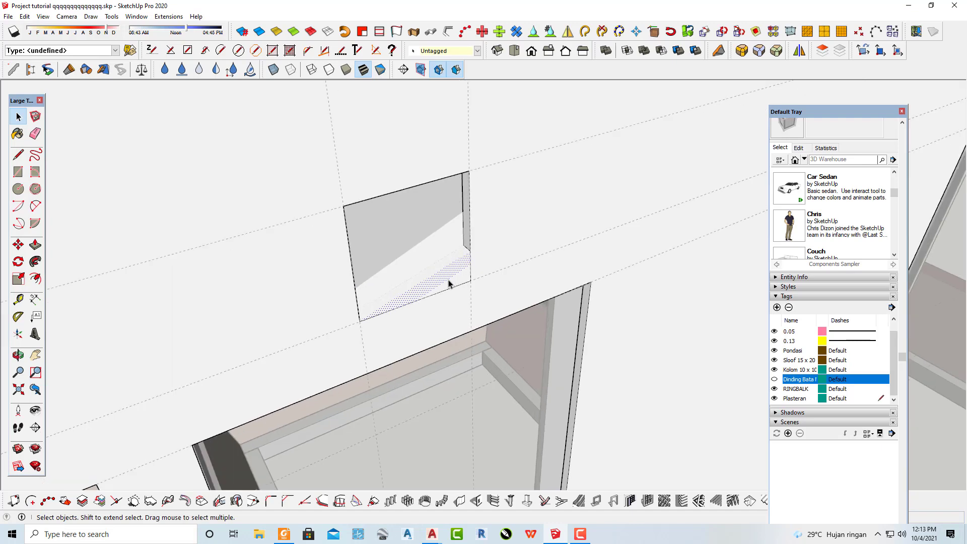
{"action": "scroll", "coordinate": [448, 283], "scroll_direction": "up", "scroll_amount": 2}
{"action": "key", "text": "p"}
{"action": "scroll", "coordinate": [456, 281], "scroll_direction": "up", "scroll_amount": 2}
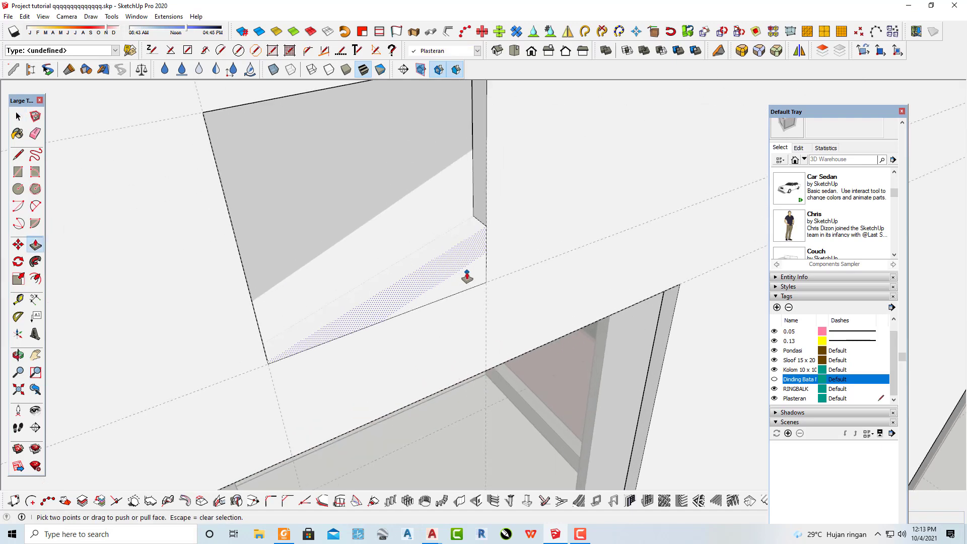
{"action": "left_click", "coordinate": [464, 276]}
{"action": "left_click", "coordinate": [461, 218]}
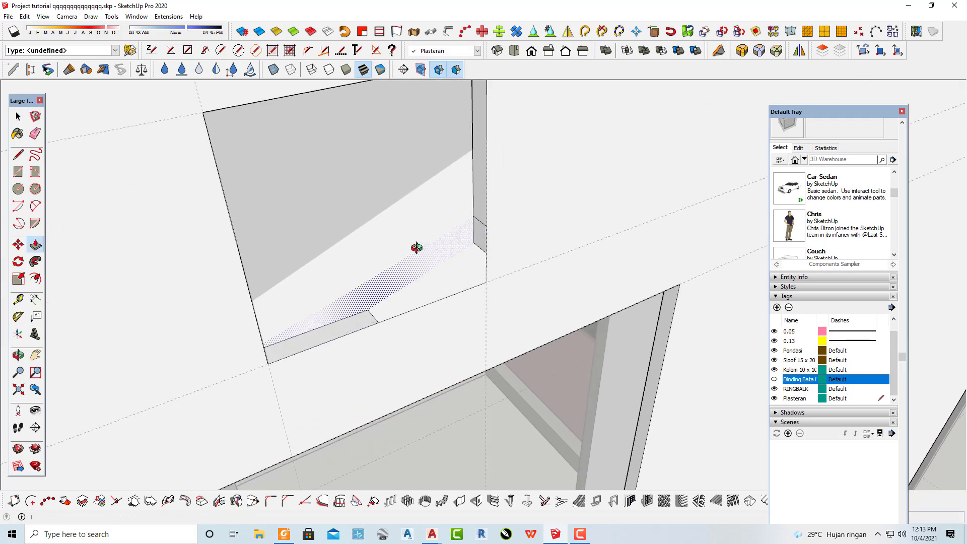
Delete the leftover face inside the vent opening.
{"action": "mouse_move", "coordinate": [415, 246]}
{"action": "middle_mouse_down"}
{"action": "mouse_move", "coordinate": [345, 238]}
{"action": "mouse_move", "coordinate": [281, 281]}
{"action": "mouse_move", "coordinate": [344, 296]}
{"action": "middle_mouse_up"}
{"action": "key", "text": "space"}
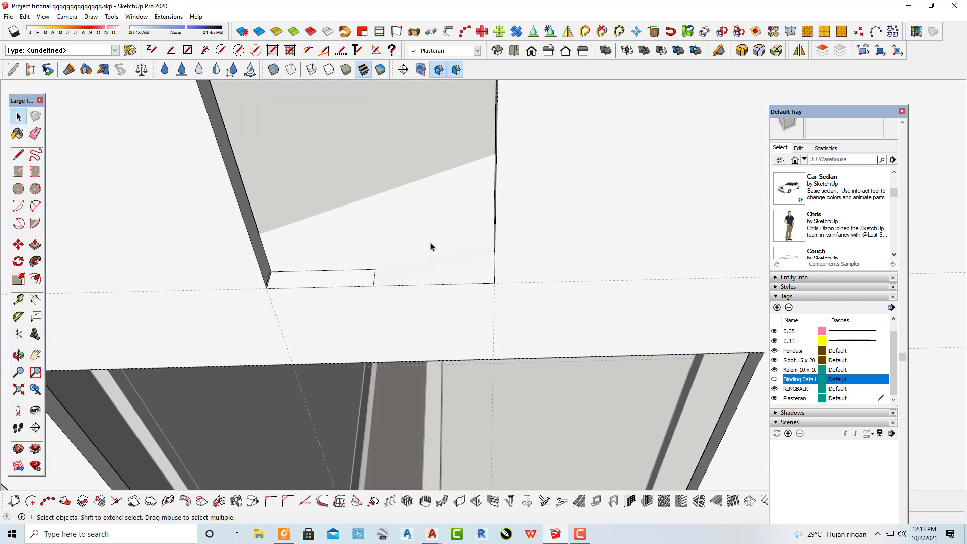
{"action": "left_click", "coordinate": [432, 244]}
{"action": "key", "text": "Delete"}
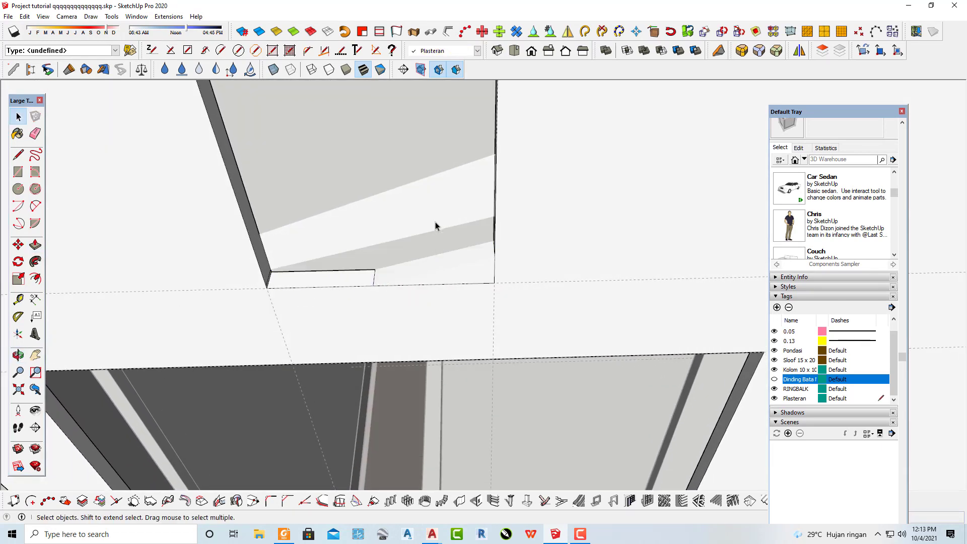
Pull the remaining dotted face in the opening up to the top.
{"action": "left_click", "coordinate": [436, 226]}
{"action": "scroll", "coordinate": [436, 231], "scroll_direction": "down", "scroll_amount": 2}
{"action": "scroll", "coordinate": [440, 210], "scroll_direction": "down", "scroll_amount": 2}
{"action": "mouse_move", "coordinate": [422, 244]}
{"action": "middle_mouse_down"}
{"action": "mouse_move", "coordinate": [377, 260]}
{"action": "mouse_move", "coordinate": [378, 291]}
{"action": "mouse_move", "coordinate": [448, 258]}
{"action": "middle_mouse_up"}
{"action": "scroll", "coordinate": [448, 259], "scroll_direction": "up", "scroll_amount": 2}
{"action": "scroll", "coordinate": [451, 261], "scroll_direction": "up", "scroll_amount": 1}
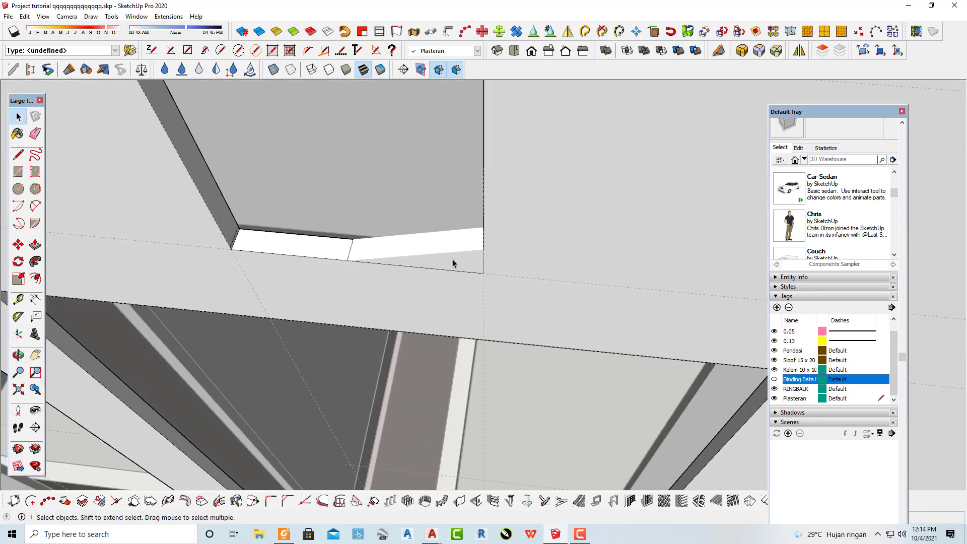
{"action": "left_click", "coordinate": [462, 267]}
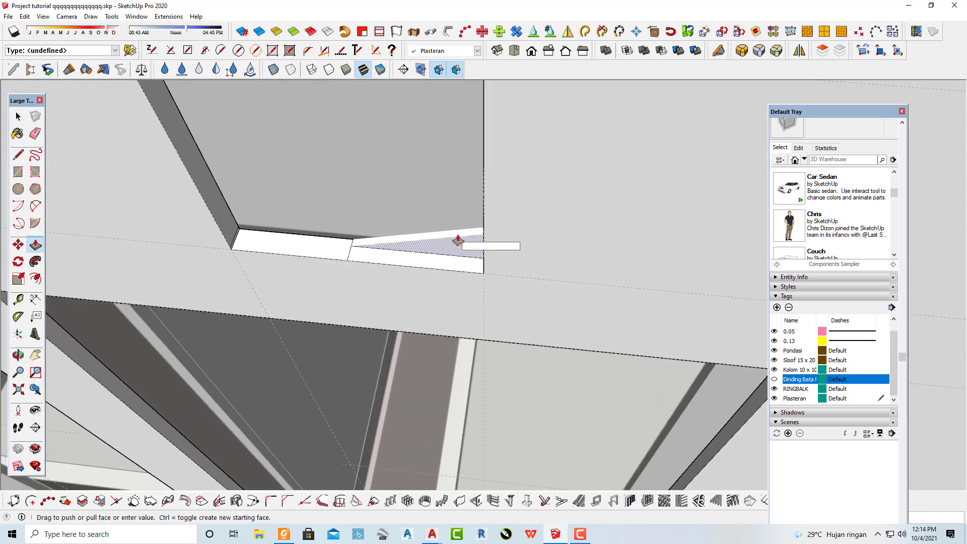
{"action": "left_click", "coordinate": [460, 240]}
{"action": "key", "text": "space"}
Erase the edge splitting the vent's bottom face into two halves.
{"action": "scroll", "coordinate": [363, 272], "scroll_direction": "up", "scroll_amount": 1}
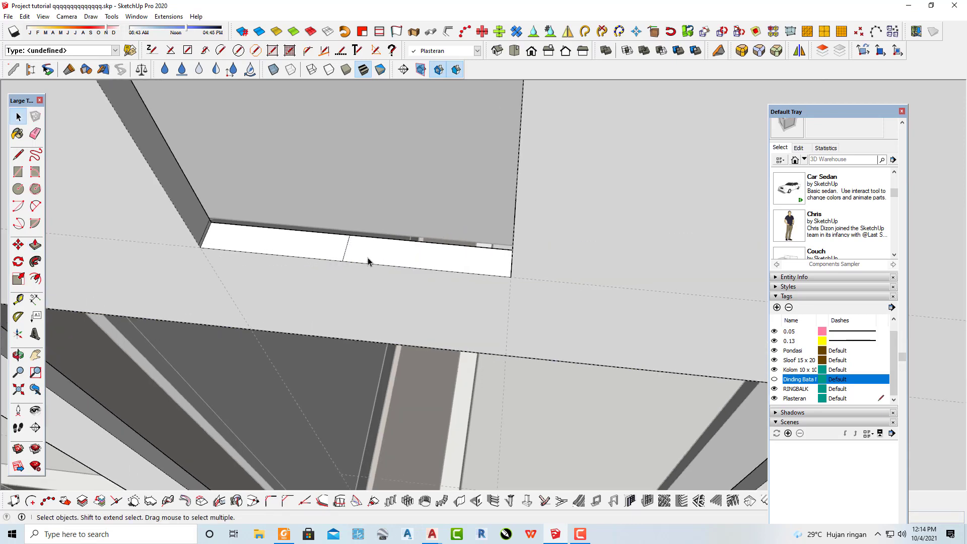
{"action": "scroll", "coordinate": [363, 254], "scroll_direction": "up", "scroll_amount": 1}
{"action": "left_click", "coordinate": [359, 259]}
{"action": "scroll", "coordinate": [359, 258], "scroll_direction": "up", "scroll_amount": 2}
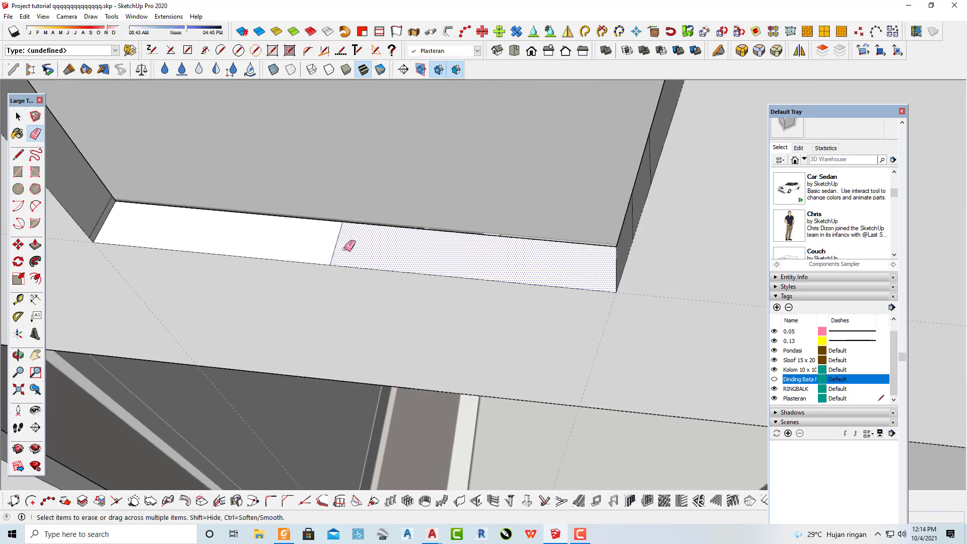
{"action": "left_click", "coordinate": [337, 243]}
{"action": "scroll", "coordinate": [457, 277], "scroll_direction": "down", "scroll_amount": 3}
{"action": "scroll", "coordinate": [459, 276], "scroll_direction": "down", "scroll_amount": 3}
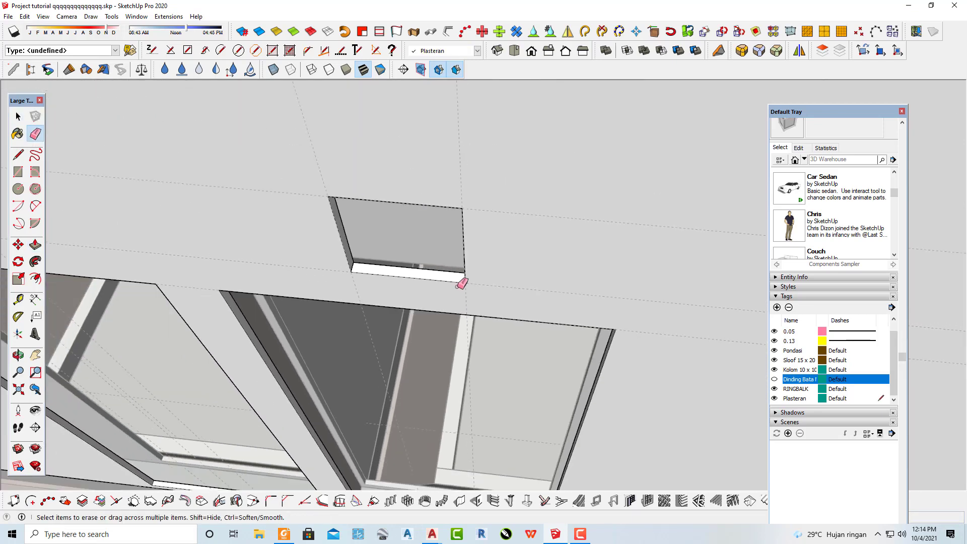
{"action": "scroll", "coordinate": [425, 288], "scroll_direction": "down", "scroll_amount": 2}
{"action": "scroll", "coordinate": [255, 259], "scroll_direction": "up", "scroll_amount": 2}
{"action": "scroll", "coordinate": [255, 226], "scroll_direction": "up", "scroll_amount": 1}
{"action": "key", "text": "space"}
{"action": "left_click", "coordinate": [253, 228]}
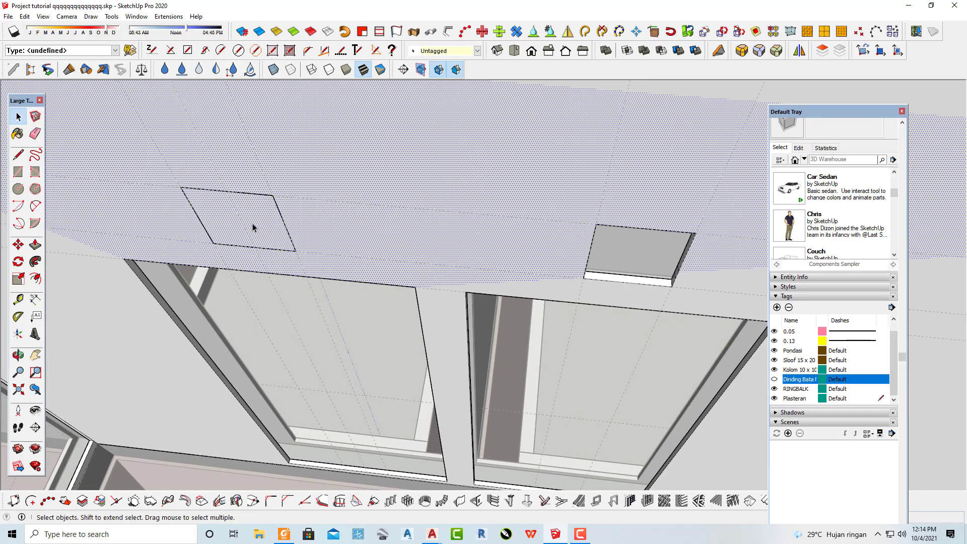
{"action": "middle_click_drag", "start_coordinate": [246, 230], "coordinate": [391, 194]}
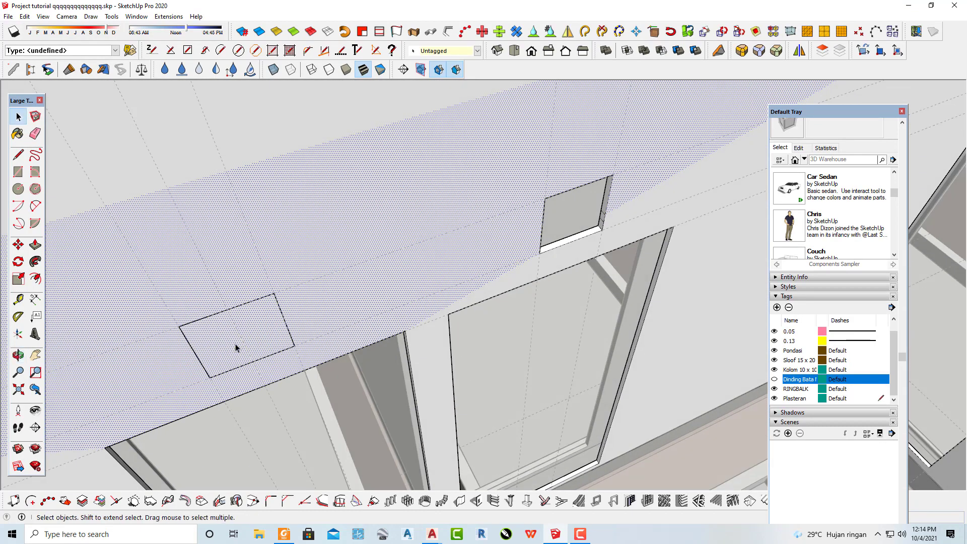
{"action": "scroll", "coordinate": [312, 325], "scroll_direction": "down", "scroll_amount": 2}
{"action": "scroll", "coordinate": [324, 323], "scroll_direction": "down", "scroll_amount": 3}
{"action": "mouse_move", "coordinate": [323, 324]}
{"action": "middle_mouse_down"}
{"action": "mouse_move", "coordinate": [270, 225]}
{"action": "mouse_move", "coordinate": [295, 238]}
{"action": "mouse_move", "coordinate": [255, 172]}
{"action": "mouse_move", "coordinate": [231, 225]}
{"action": "middle_mouse_up"}
{"action": "key", "text": "ctrl+t"}
{"action": "left_click", "coordinate": [235, 225]}
{"action": "scroll", "coordinate": [262, 235], "scroll_direction": "up", "scroll_amount": 2}
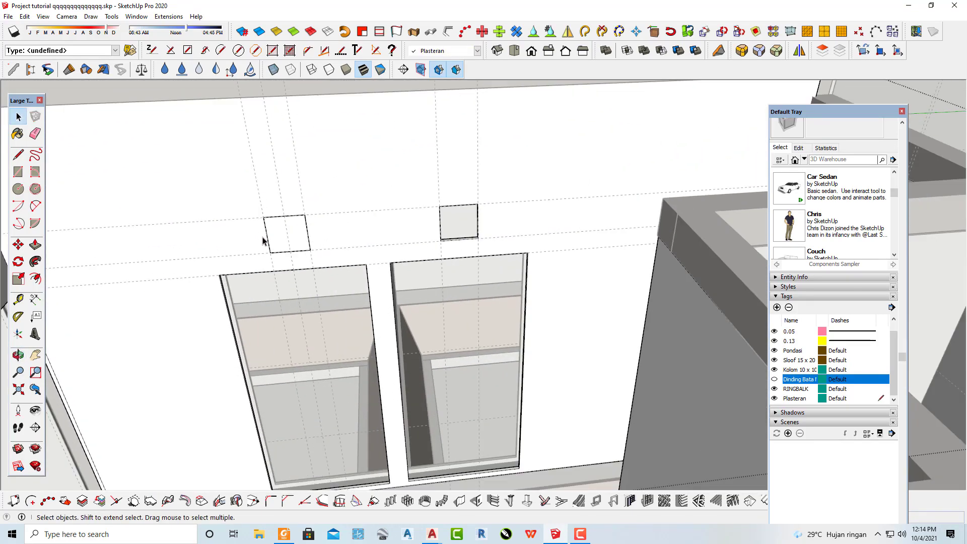
{"action": "scroll", "coordinate": [267, 231], "scroll_direction": "up", "scroll_amount": 1}
{"action": "scroll", "coordinate": [302, 221], "scroll_direction": "up", "scroll_amount": 2}
{"action": "key", "text": "r"}
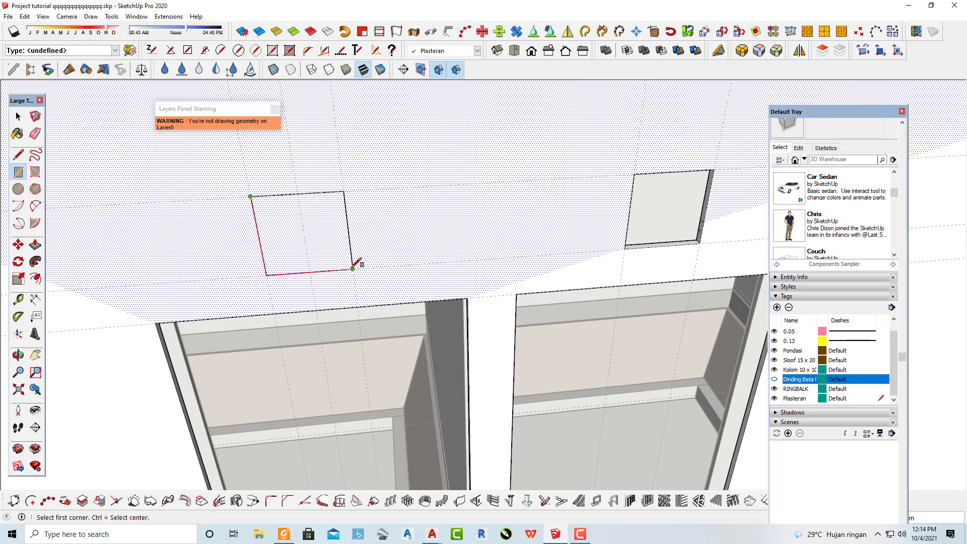
{"action": "key", "text": "space"}
{"action": "mouse_move", "coordinate": [322, 253]}
{"action": "middle_mouse_down"}
{"action": "mouse_move", "coordinate": [375, 274]}
{"action": "mouse_move", "coordinate": [612, 264]}
{"action": "mouse_move", "coordinate": [871, 280]}
{"action": "mouse_move", "coordinate": [787, 288]}
{"action": "mouse_move", "coordinate": [688, 249]}
{"action": "mouse_move", "coordinate": [406, 291]}
{"action": "mouse_move", "coordinate": [571, 288]}
{"action": "mouse_move", "coordinate": [528, 277]}
{"action": "mouse_move", "coordinate": [499, 318]}
{"action": "mouse_move", "coordinate": [161, 349]}
{"action": "mouse_move", "coordinate": [303, 267]}
{"action": "mouse_move", "coordinate": [276, 302]}
{"action": "mouse_move", "coordinate": [216, 263]}
{"action": "middle_mouse_up"}
{"action": "key", "text": "Escape"}
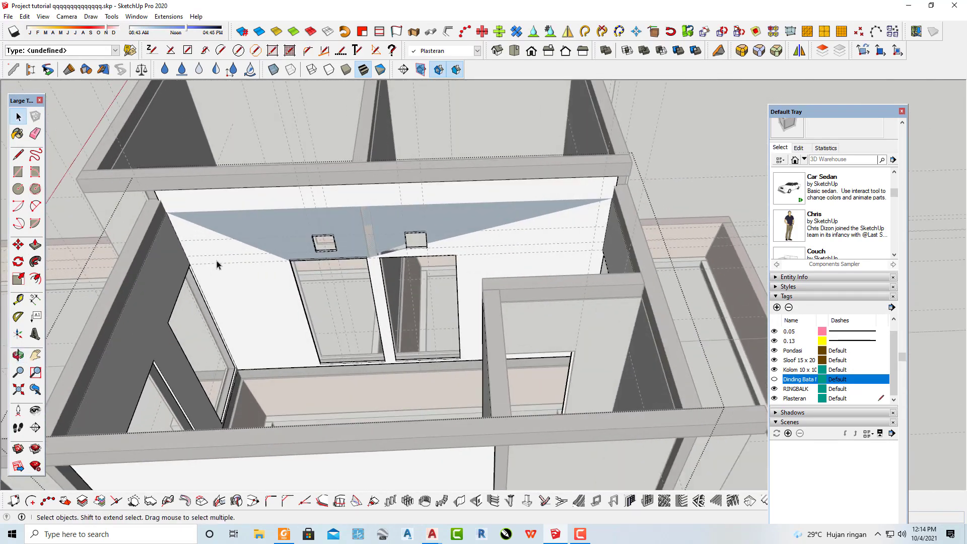
{"action": "scroll", "coordinate": [224, 229], "scroll_direction": "up", "scroll_amount": 3}
{"action": "scroll", "coordinate": [313, 267], "scroll_direction": "up", "scroll_amount": 3}
{"action": "middle_click_drag", "start_coordinate": [313, 267], "coordinate": [358, 306]}
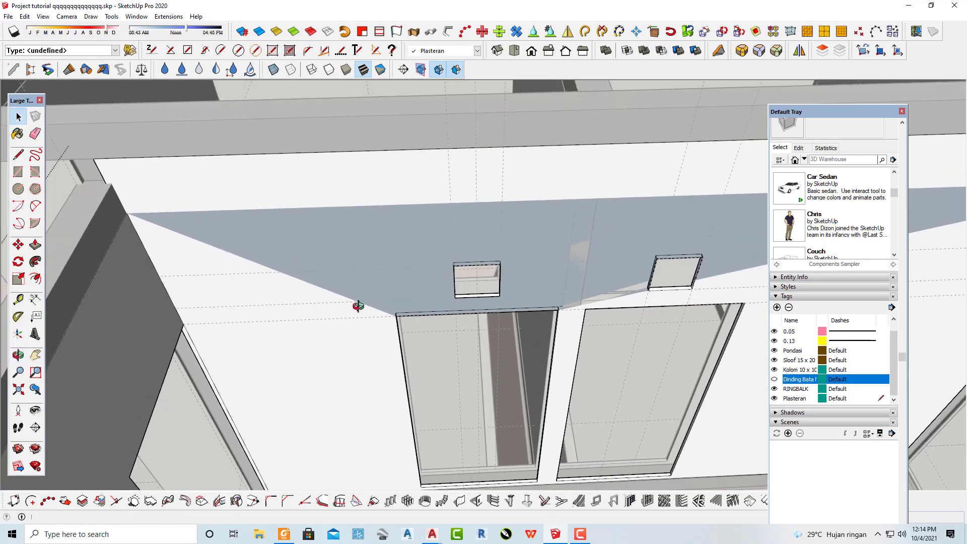
{"action": "key", "text": "l"}
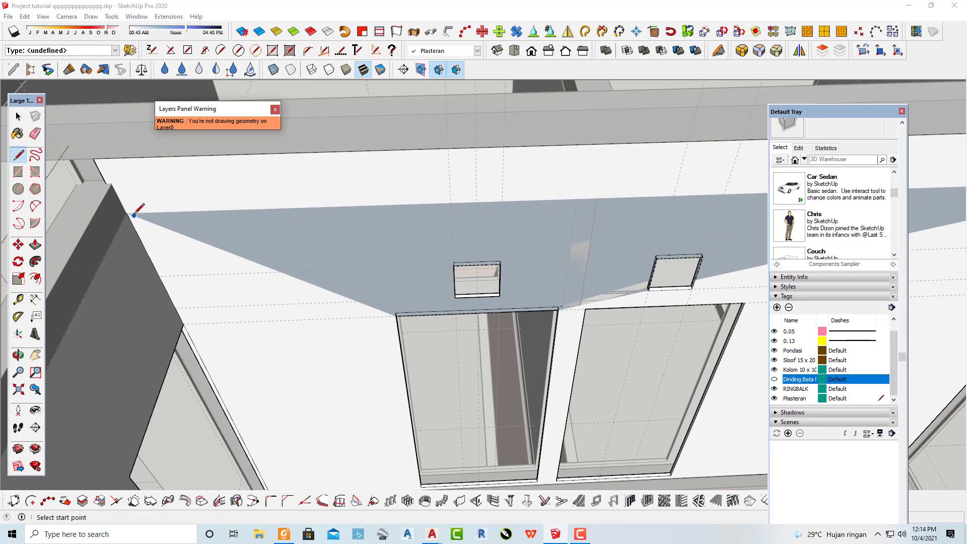
{"action": "left_click", "coordinate": [396, 312]}
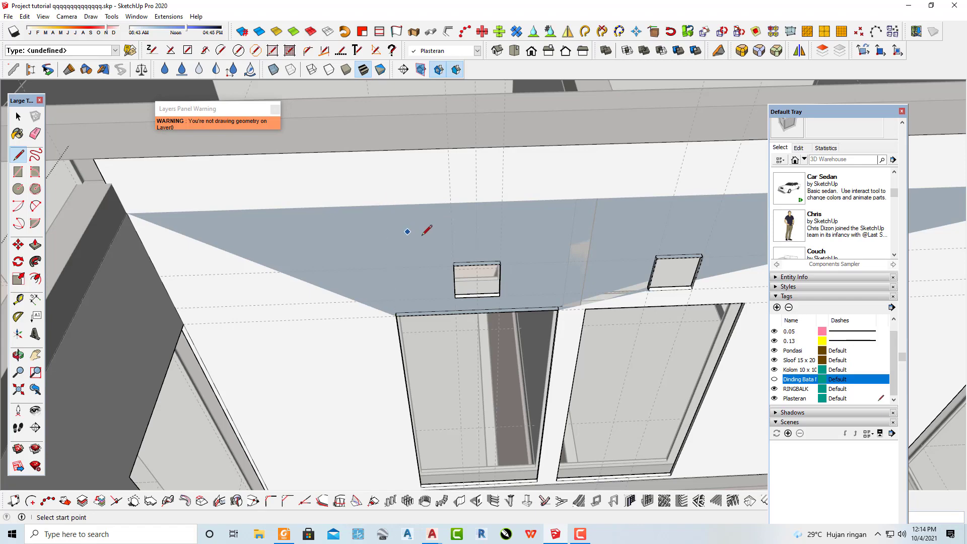
{"action": "key", "text": "space"}
{"action": "mouse_move", "coordinate": [427, 230]}
{"action": "middle_mouse_down"}
{"action": "mouse_move", "coordinate": [447, 255]}
{"action": "mouse_move", "coordinate": [518, 281]}
{"action": "middle_mouse_up"}
{"action": "left_click", "coordinate": [518, 281]}
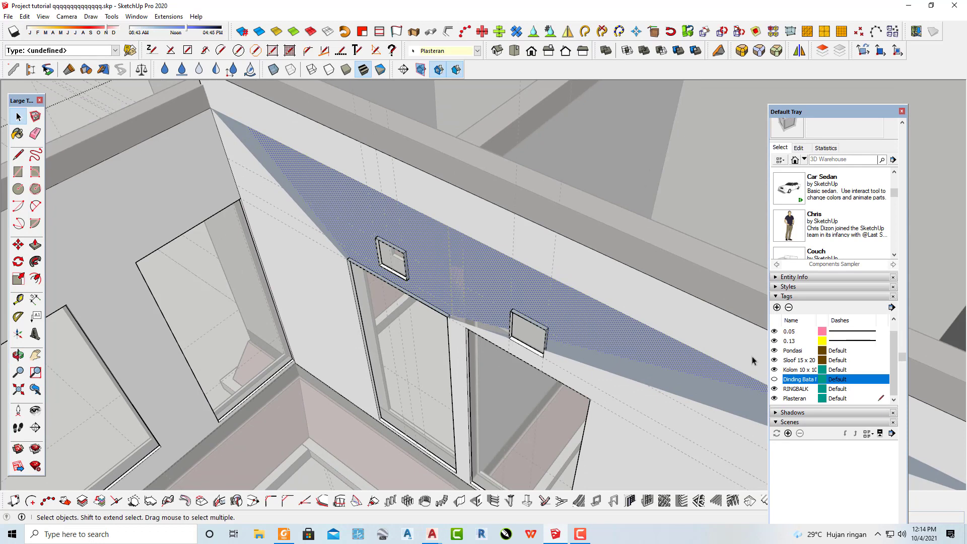
Make the Dinding Bata brick wall tag visible again.
{"action": "scroll", "coordinate": [775, 372], "scroll_direction": "down", "scroll_amount": 3}
{"action": "scroll", "coordinate": [785, 343], "scroll_direction": "up", "scroll_amount": 1}
{"action": "scroll", "coordinate": [793, 312], "scroll_direction": "up", "scroll_amount": 2}
{"action": "scroll", "coordinate": [798, 280], "scroll_direction": "up", "scroll_amount": 2}
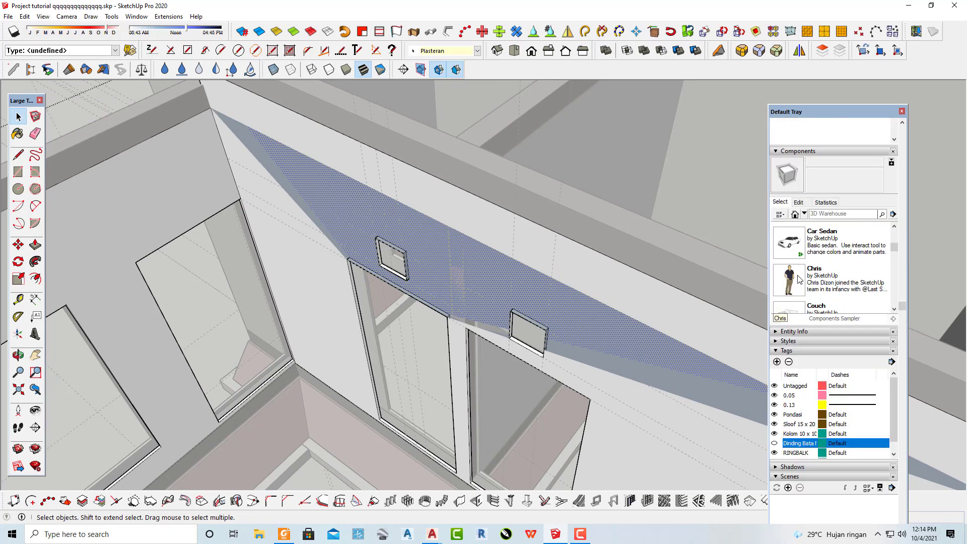
{"action": "scroll", "coordinate": [798, 280], "scroll_direction": "down", "scroll_amount": 3}
{"action": "left_click", "coordinate": [774, 383]}
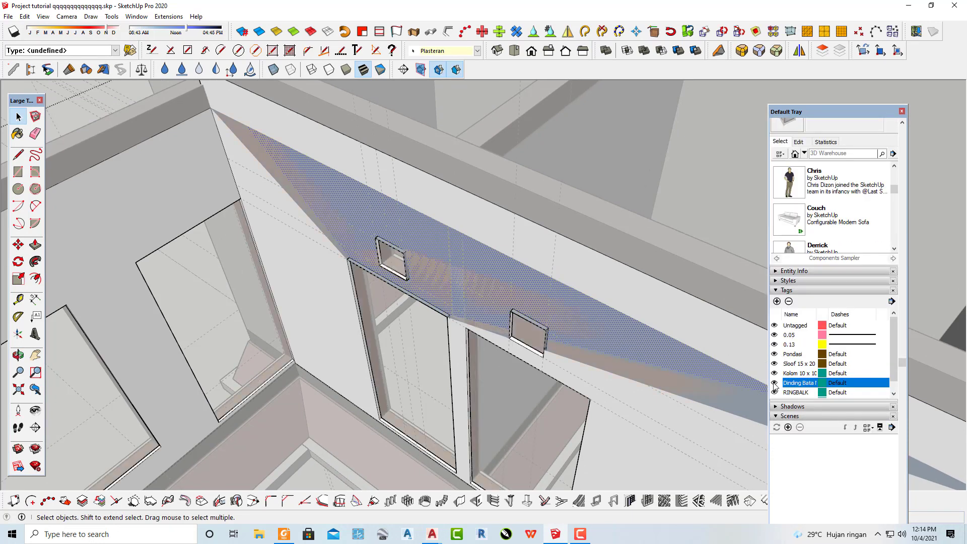
Delete the selected sloped blue face above the doorways.
{"action": "scroll", "coordinate": [778, 386], "scroll_direction": "down", "scroll_amount": 1}
{"action": "scroll", "coordinate": [786, 387], "scroll_direction": "down", "scroll_amount": 3}
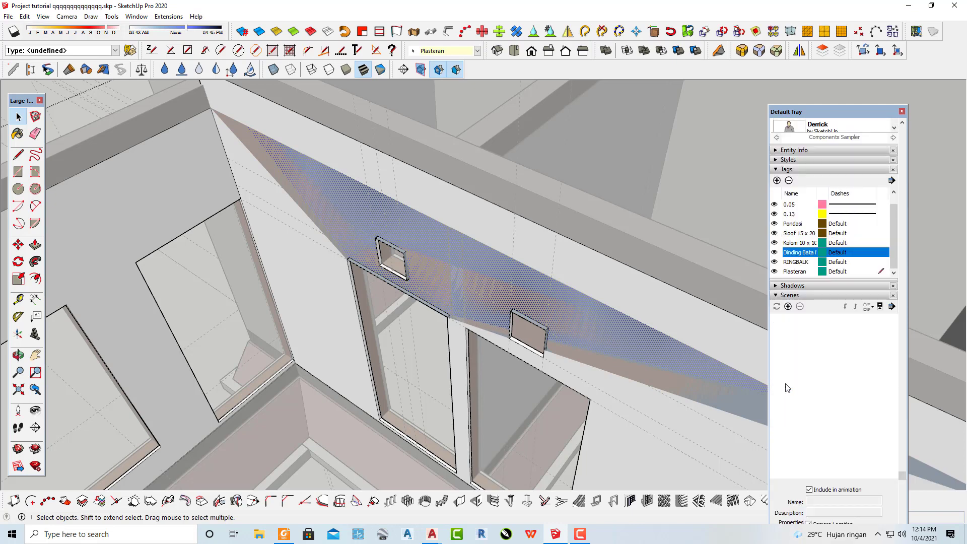
{"action": "scroll", "coordinate": [775, 291], "scroll_direction": "up", "scroll_amount": 2}
{"action": "key", "text": "Delete"}
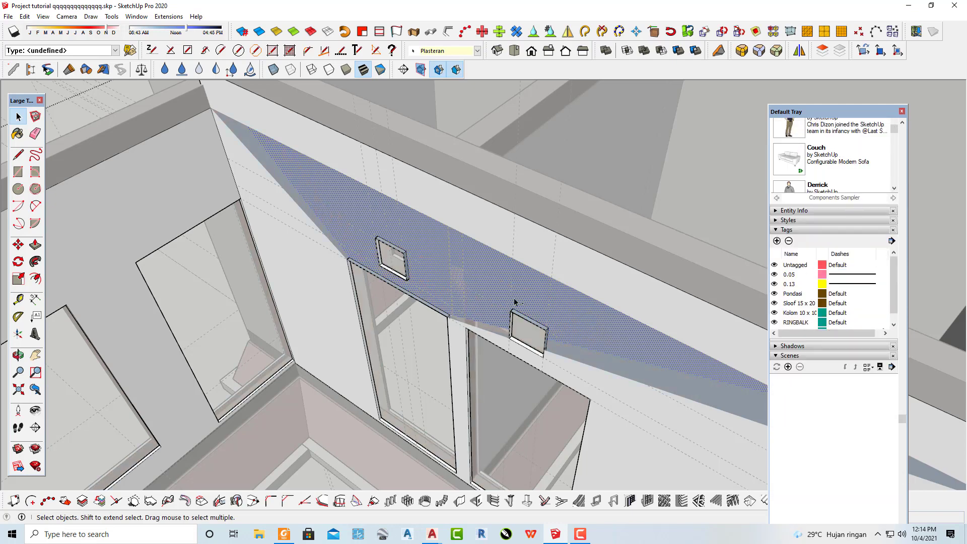
{"action": "middle_click_drag", "start_coordinate": [488, 294], "coordinate": [474, 292]}
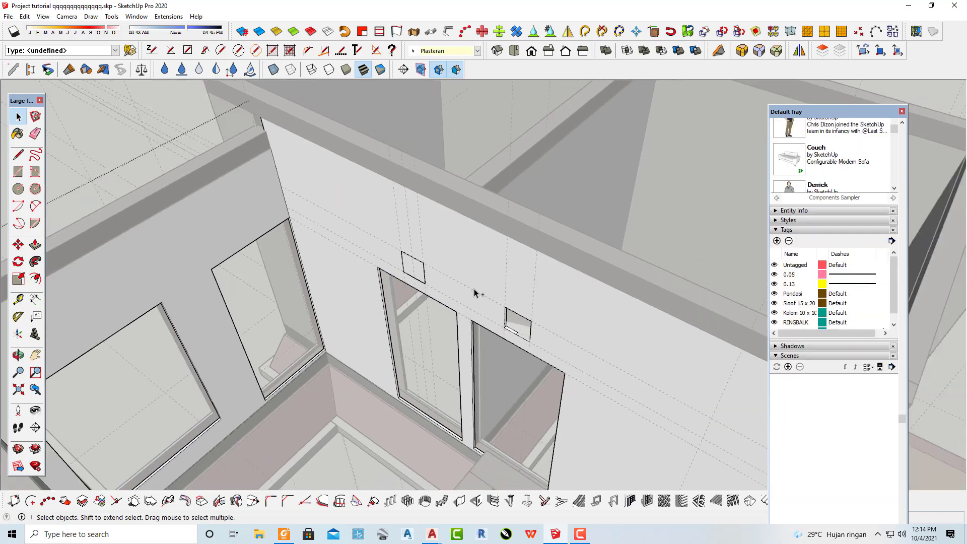
Remove every dashed guide line from the house model with Edit > Delete Guides.
{"action": "mouse_move", "coordinate": [474, 292]}
{"action": "middle_mouse_down"}
{"action": "mouse_move", "coordinate": [538, 238]}
{"action": "mouse_move", "coordinate": [443, 260]}
{"action": "middle_mouse_up"}
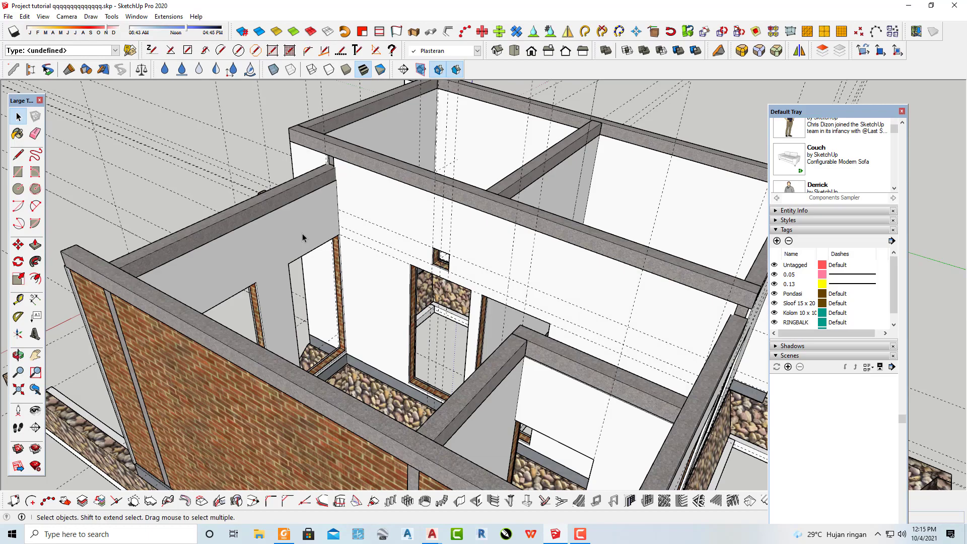
{"action": "middle_click_drag", "start_coordinate": [302, 237], "coordinate": [212, 202]}
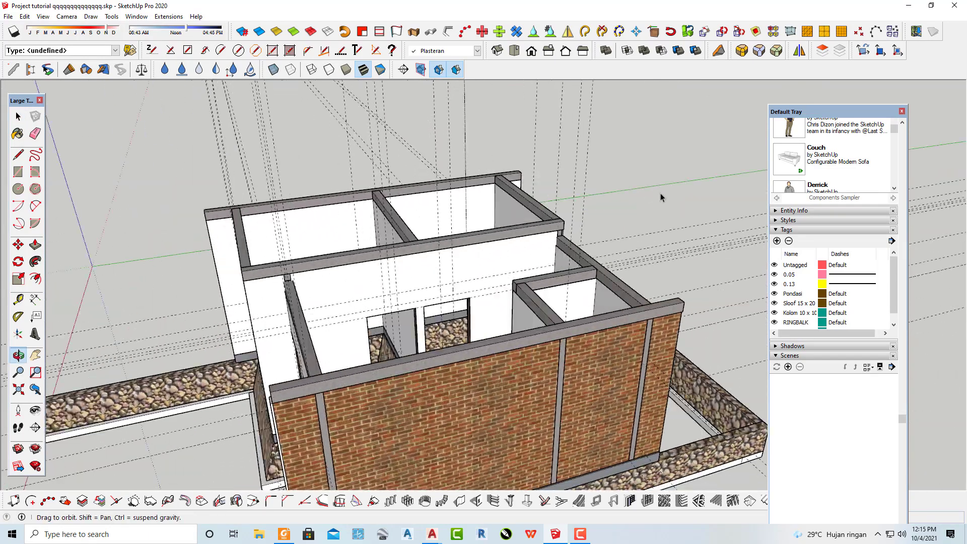
{"action": "mouse_move", "coordinate": [208, 222]}
{"action": "middle_mouse_down"}
{"action": "mouse_move", "coordinate": [720, 254]}
{"action": "mouse_move", "coordinate": [704, 334]}
{"action": "middle_mouse_up"}
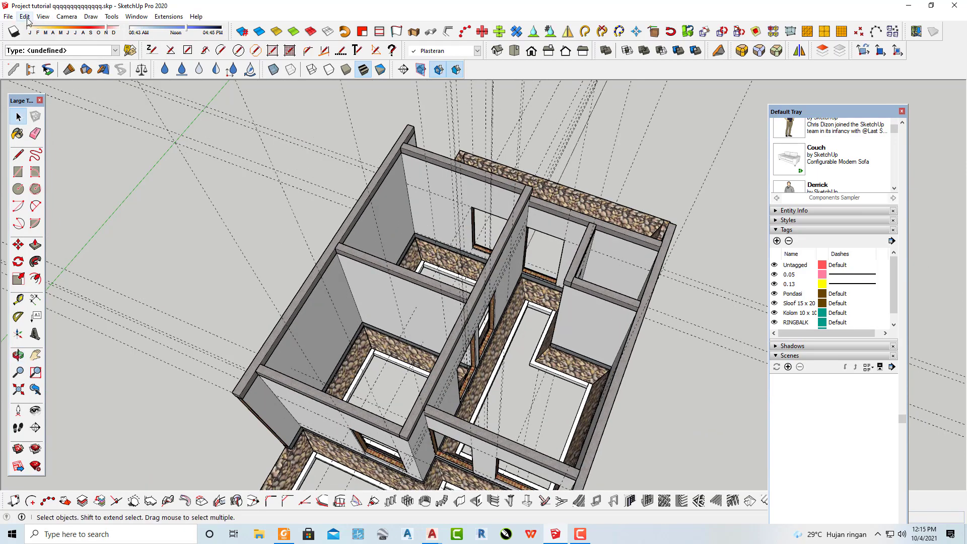
{"action": "left_click", "coordinate": [24, 17]}
{"action": "left_click", "coordinate": [40, 105]}
{"action": "mouse_move", "coordinate": [322, 182]}
{"action": "middle_mouse_down"}
{"action": "mouse_move", "coordinate": [413, 161]}
{"action": "mouse_move", "coordinate": [529, 248]}
{"action": "mouse_move", "coordinate": [497, 470]}
{"action": "mouse_move", "coordinate": [712, 241]}
{"action": "mouse_move", "coordinate": [411, 290]}
{"action": "mouse_move", "coordinate": [340, 364]}
{"action": "mouse_move", "coordinate": [357, 401]}
{"action": "mouse_move", "coordinate": [348, 395]}
{"action": "middle_mouse_up"}
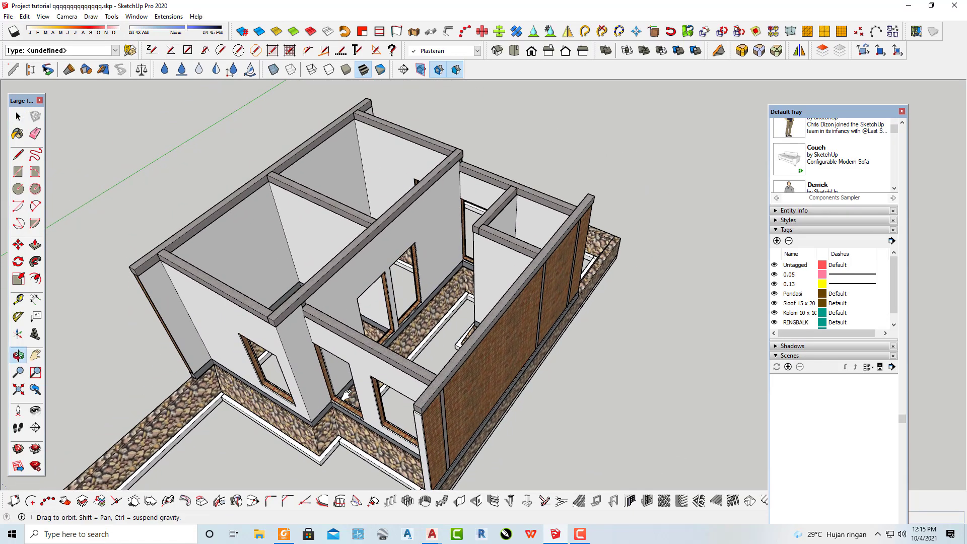